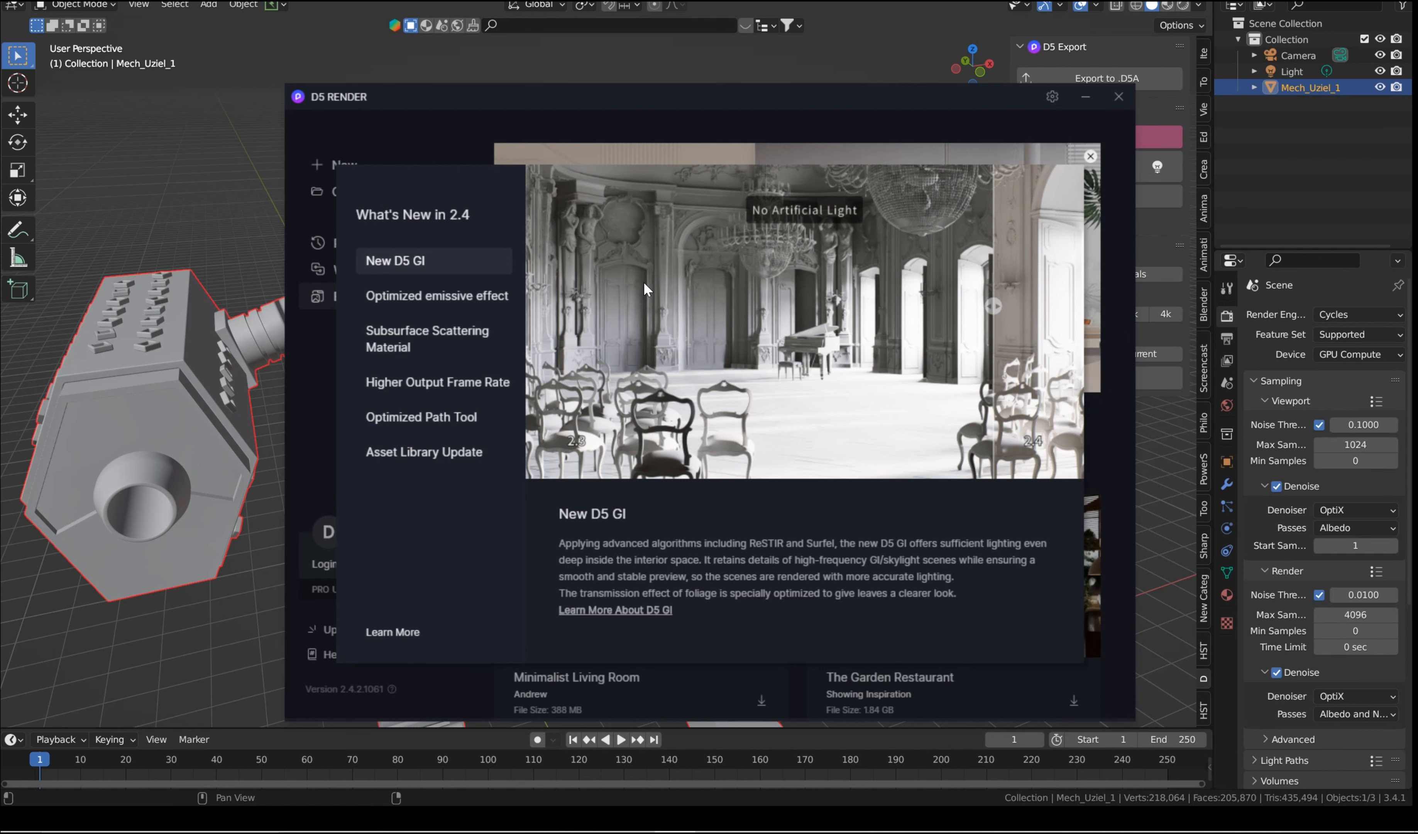
# Step: Look through the What's New in 2.4 pages, from New D5 GI to Asset Library Update, using the image comparison
pyautogui.moveTo(985, 308); pyautogui.dragTo(524, 305)
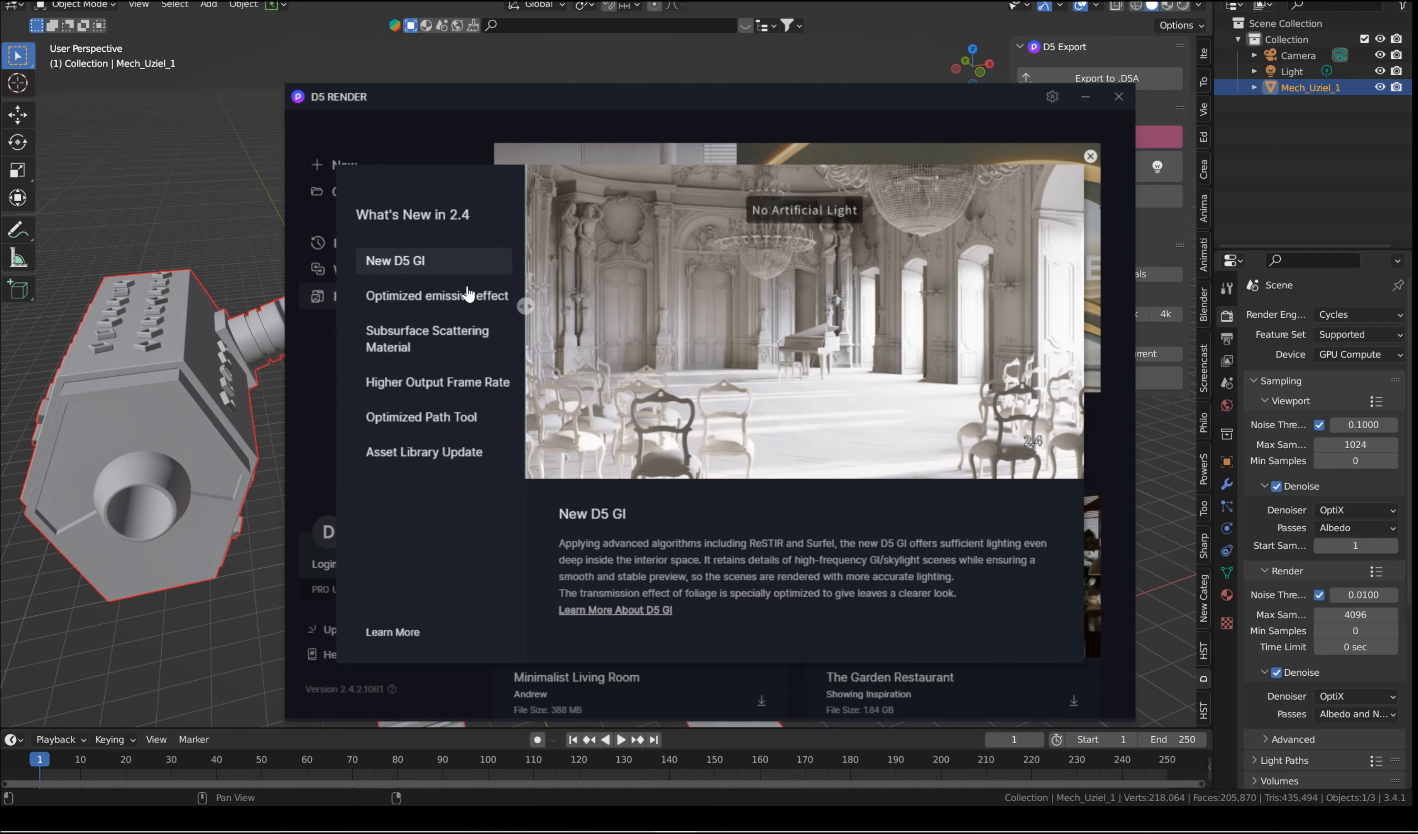
pyautogui.click(419, 297)
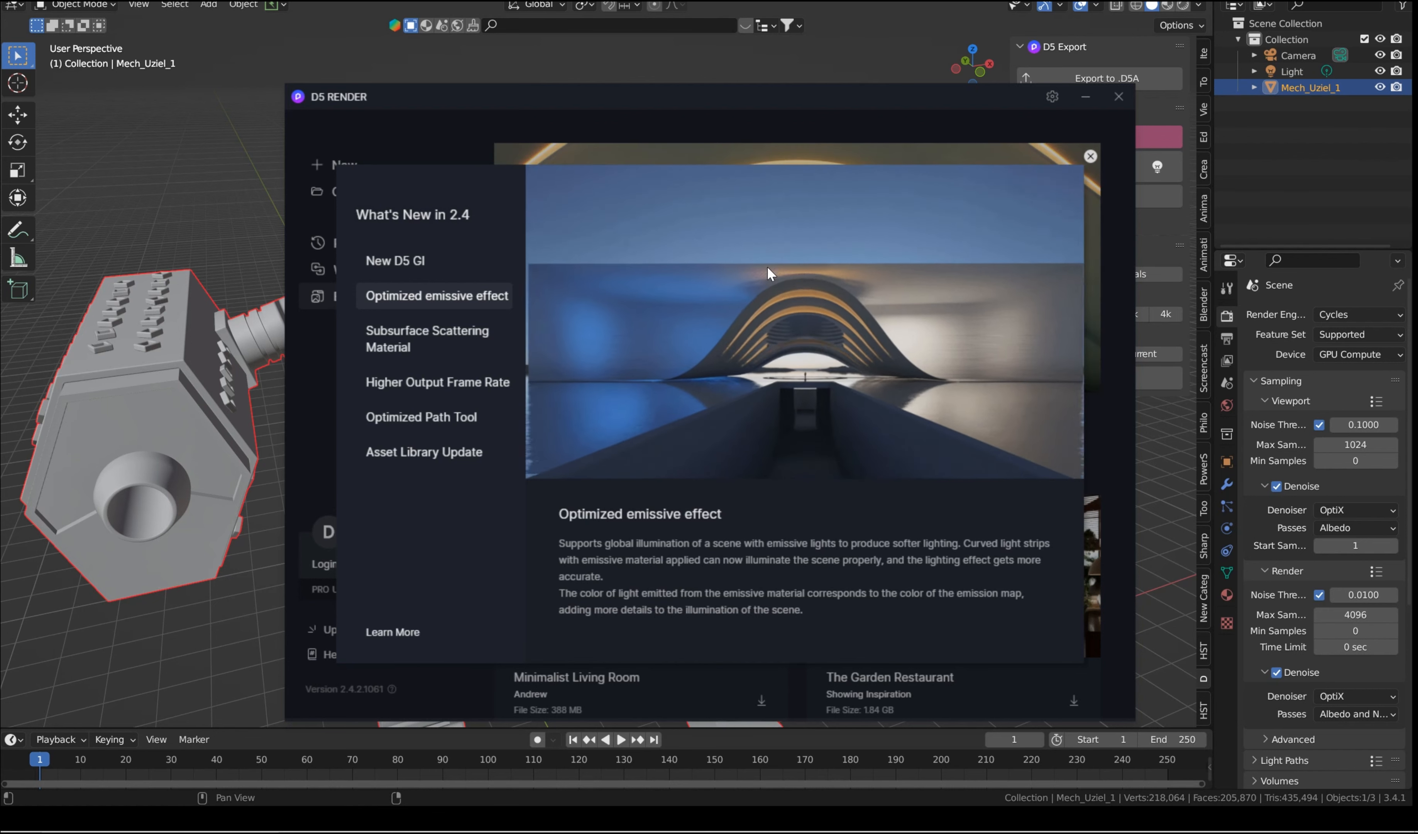
pyautogui.click(432, 338)
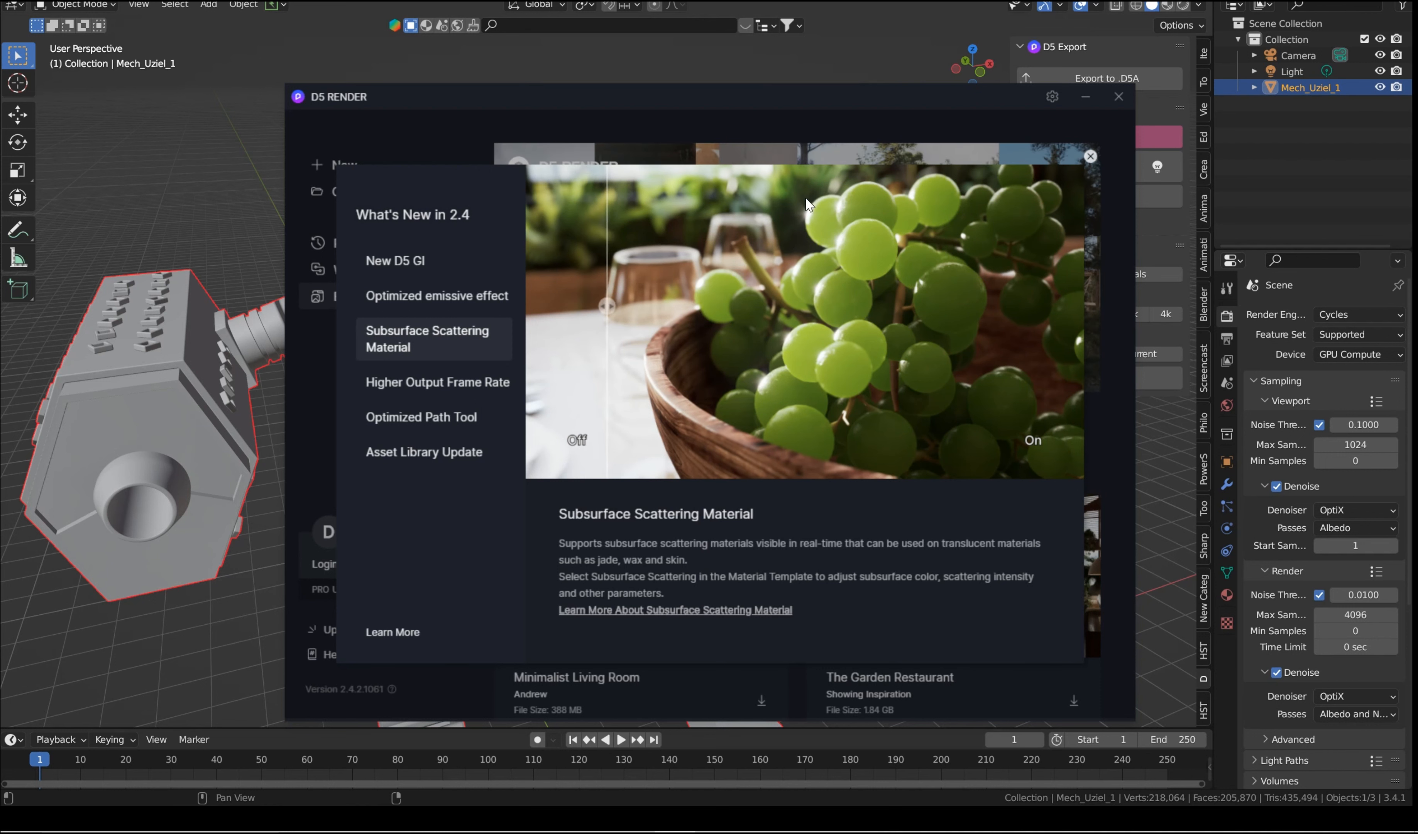
pyautogui.click(435, 392)
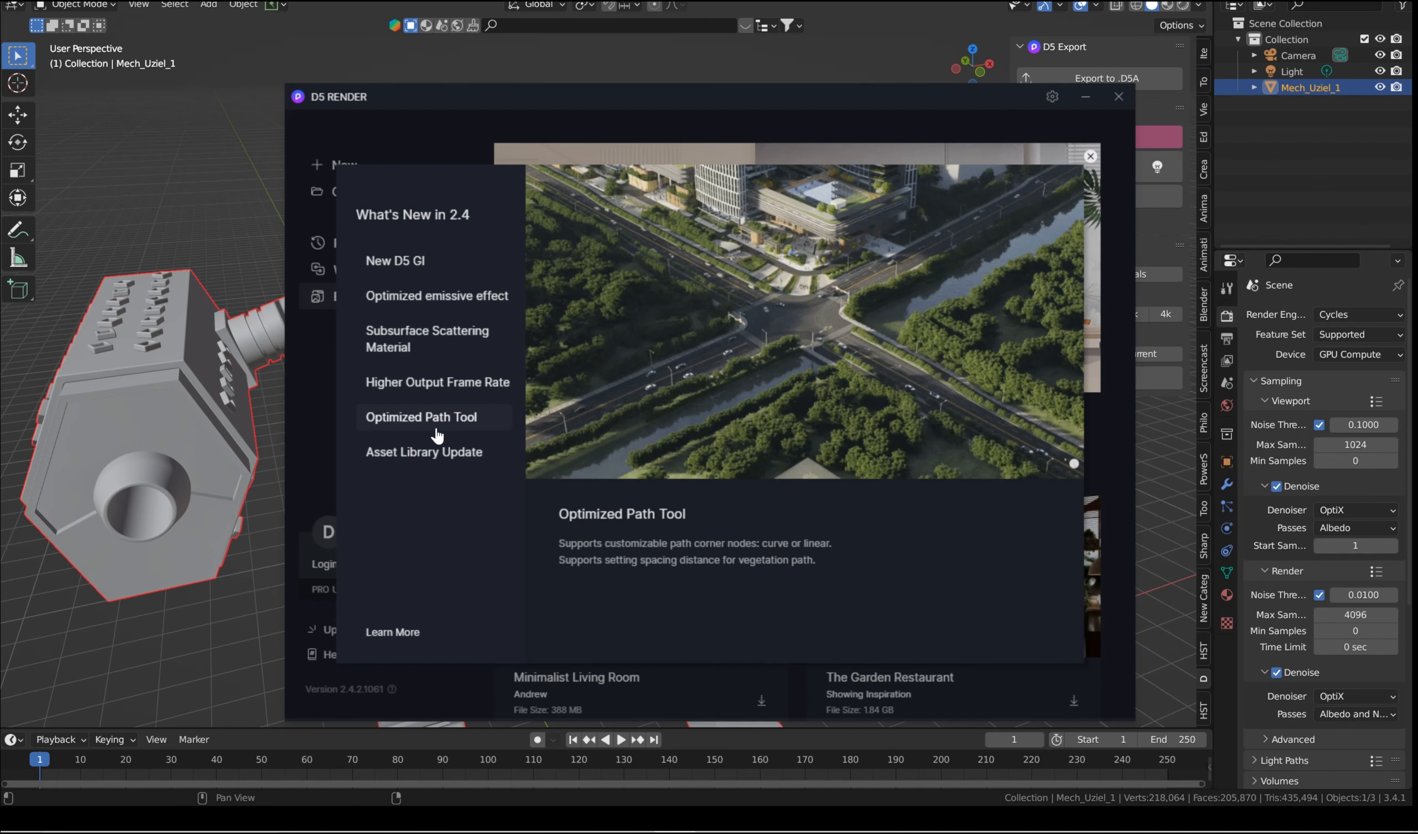
pyautogui.click(382, 463)
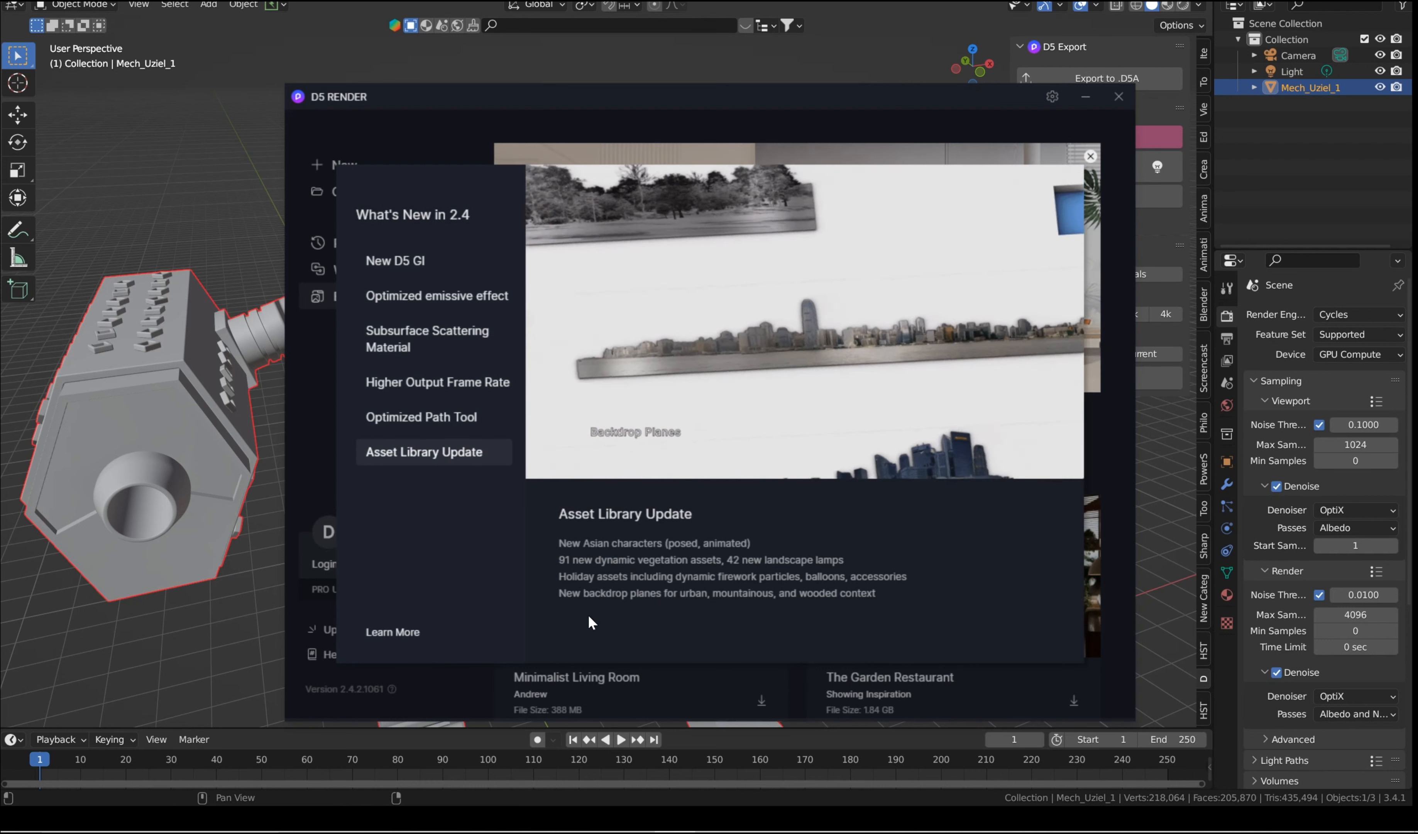
# Step: Open the online release notes of D5 Render in the browser and read the Version 2.4.2 entries
pyautogui.click(392, 631)
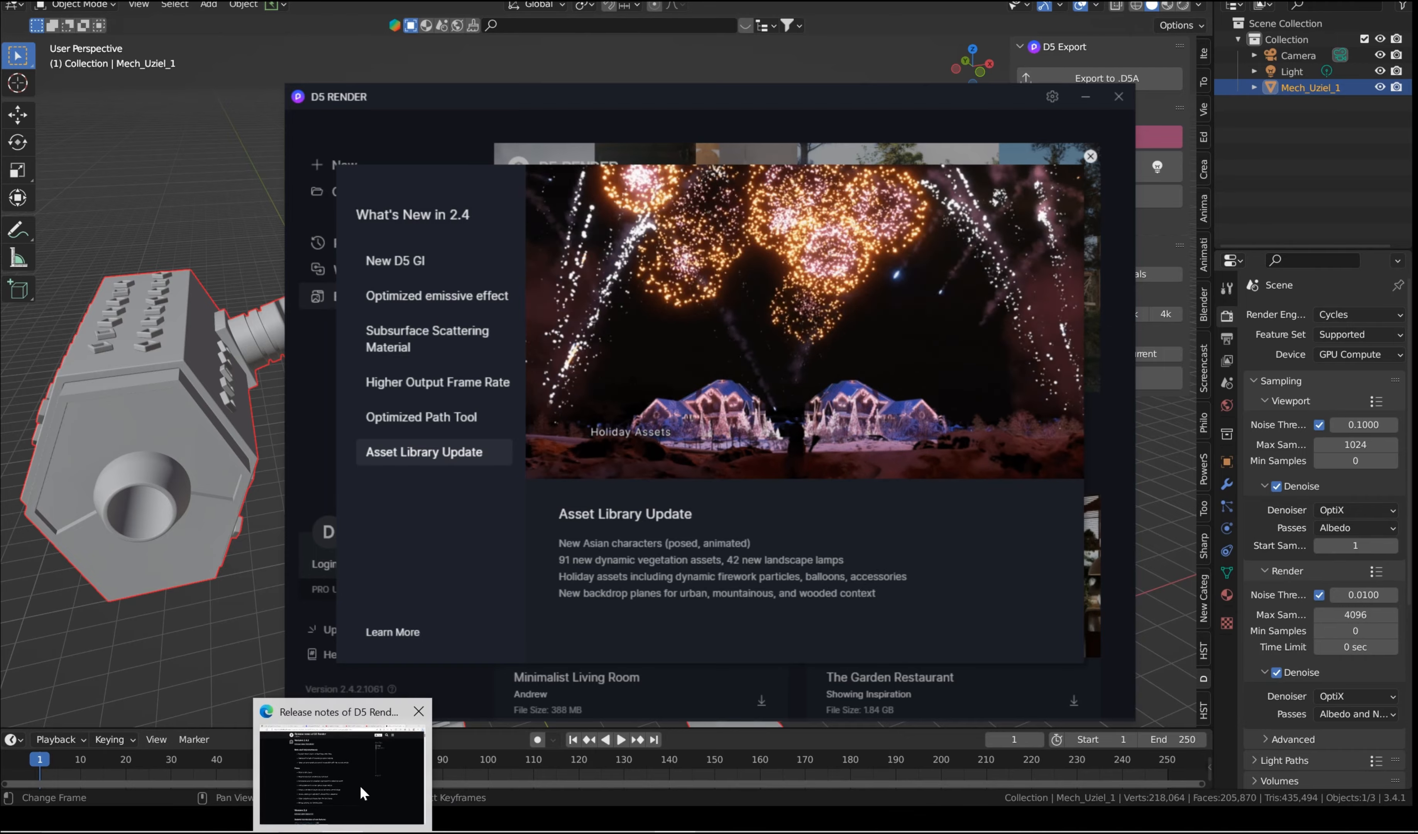
pyautogui.scroll(1, 797, 292)
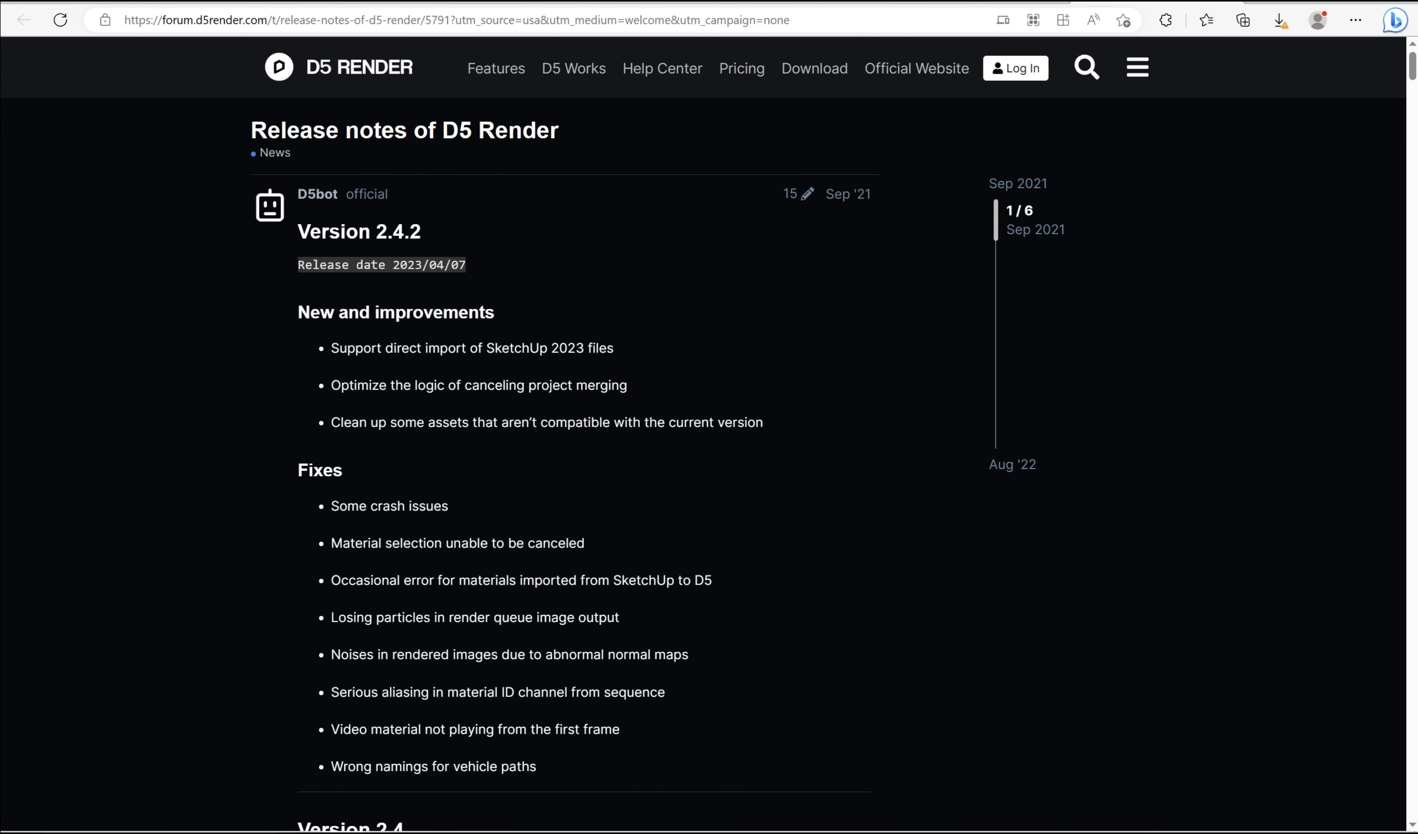
pyautogui.scroll(-2, 434, 633)
pyautogui.scroll(2, 645, 240)
pyautogui.scroll(-2, 1198, 253)
pyautogui.scroll(2, 1204, 187)
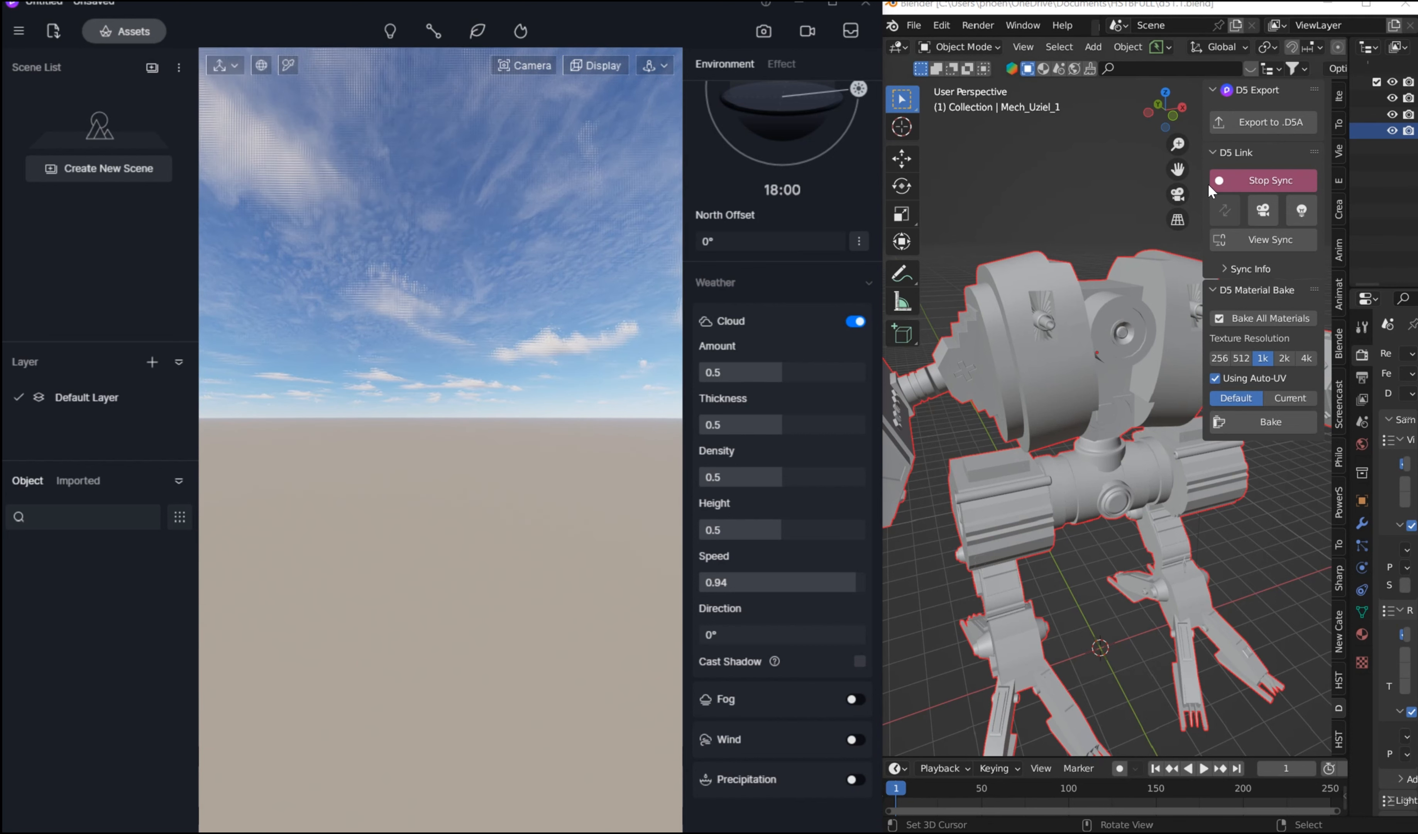
# Step: Stop the D5 Link sync in Blender and start it again to send the mech to D5 Render
pyautogui.click(1265, 178)
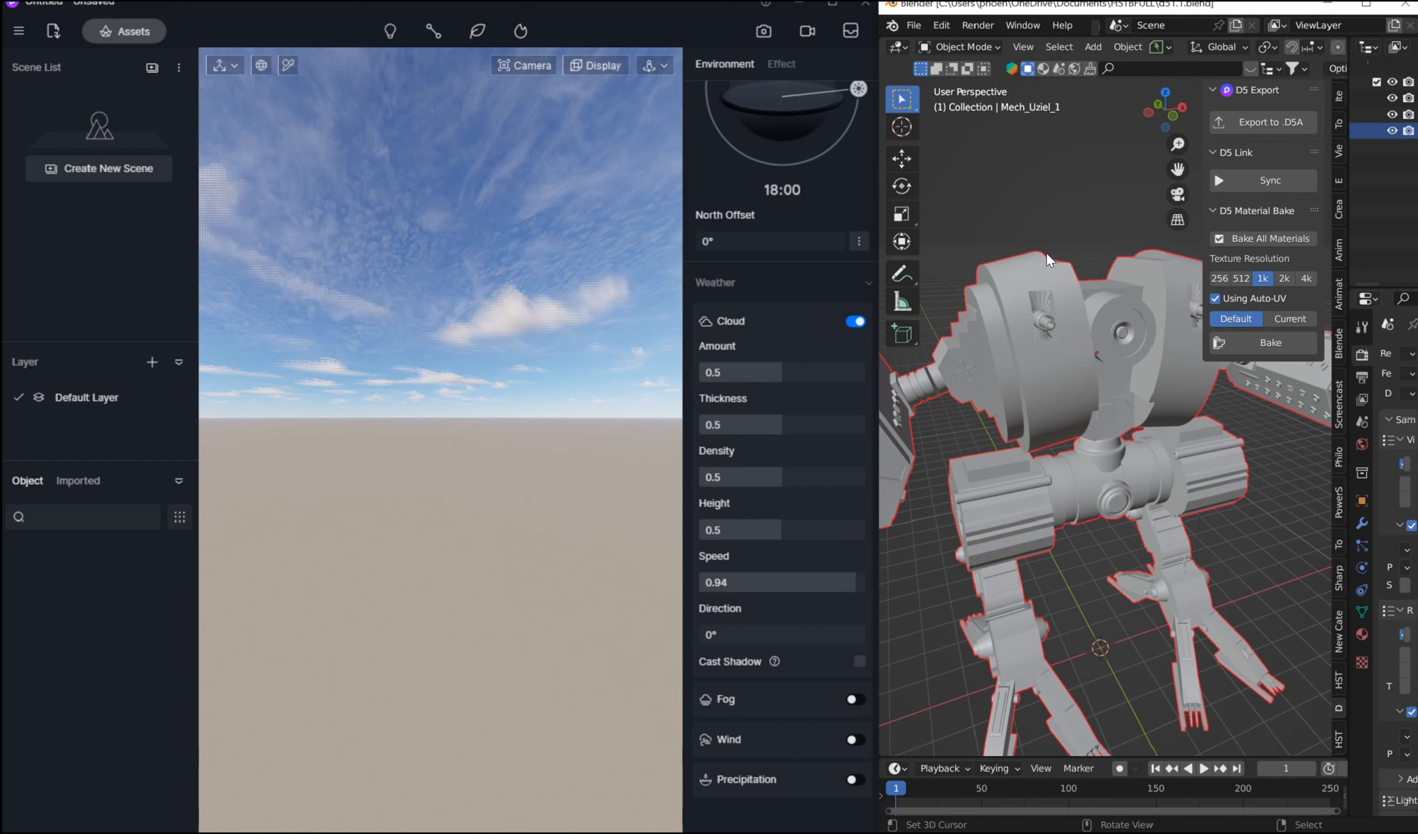
pyautogui.click(1289, 178)
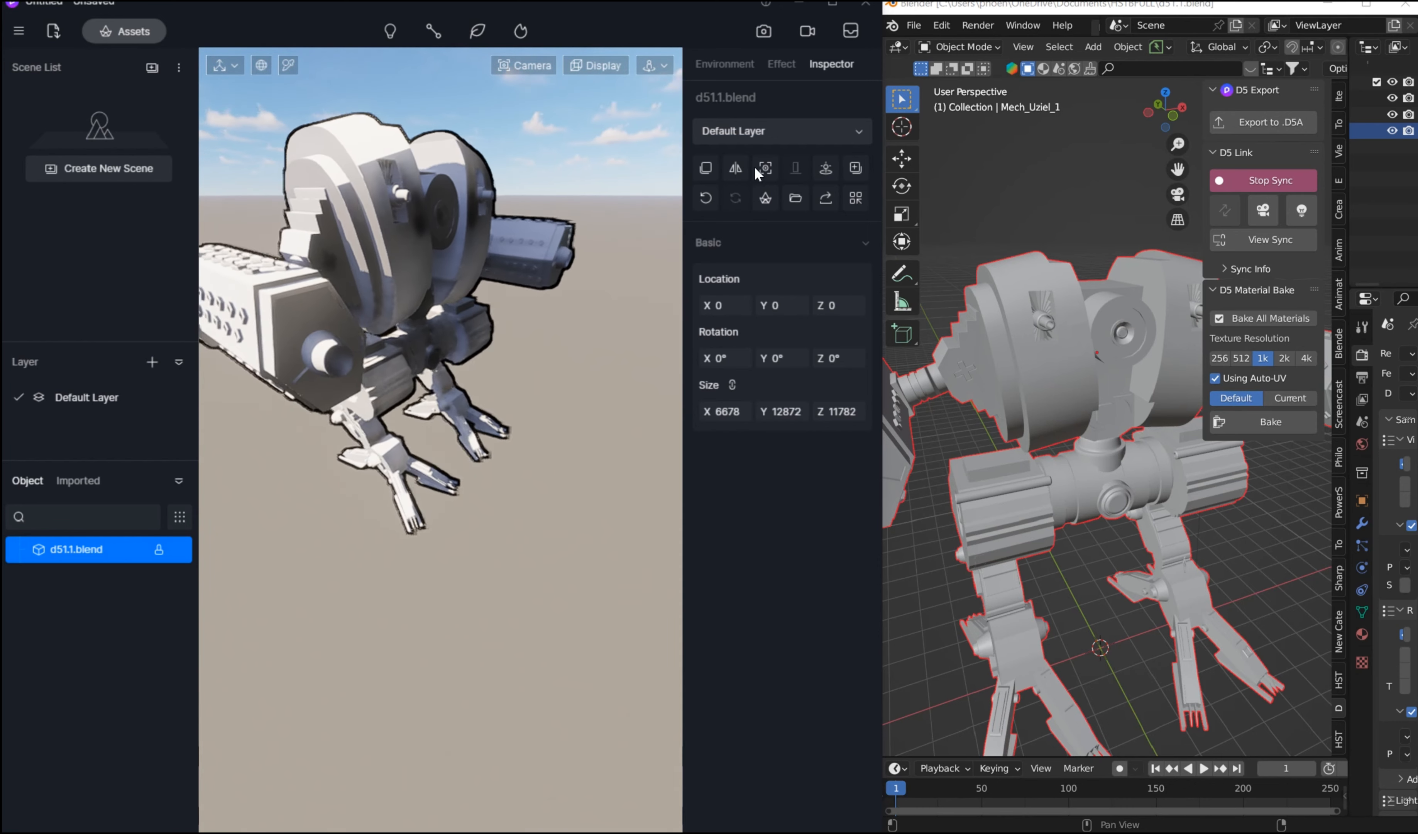
# Step: Examine the synced mech in the D5 Render viewport from several angles and distances
pyautogui.moveTo(601, 221); pyautogui.dragTo(505, 182, button='right')
pyautogui.scroll(-6, 486, 273)
pyautogui.scroll(2, 504, 181)
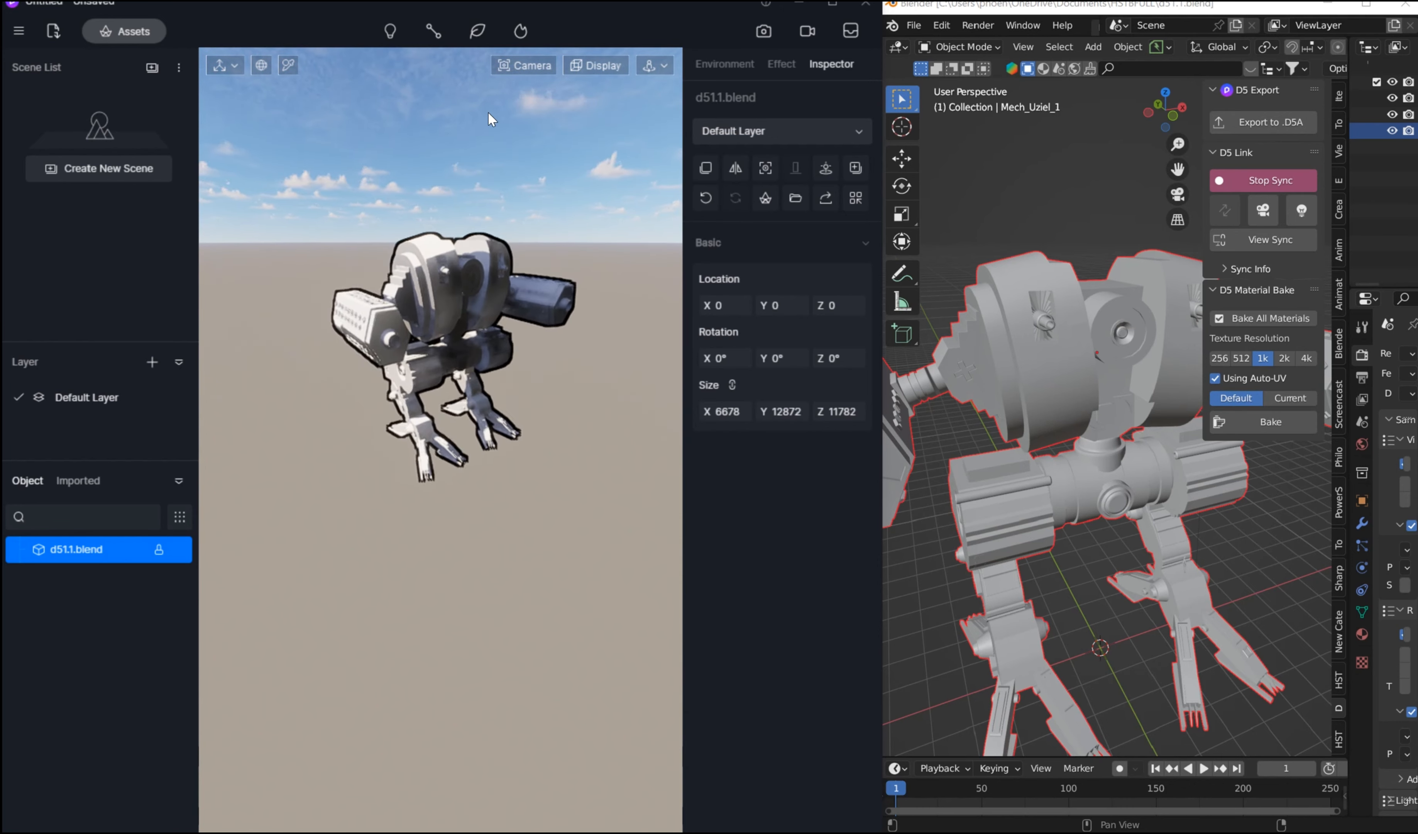
pyautogui.moveTo(487, 112); pyautogui.dragTo(481, 30, button='right')
pyautogui.moveTo(493, 223); pyautogui.dragTo(528, 46, button='right')
pyautogui.scroll(5, 515, 241)
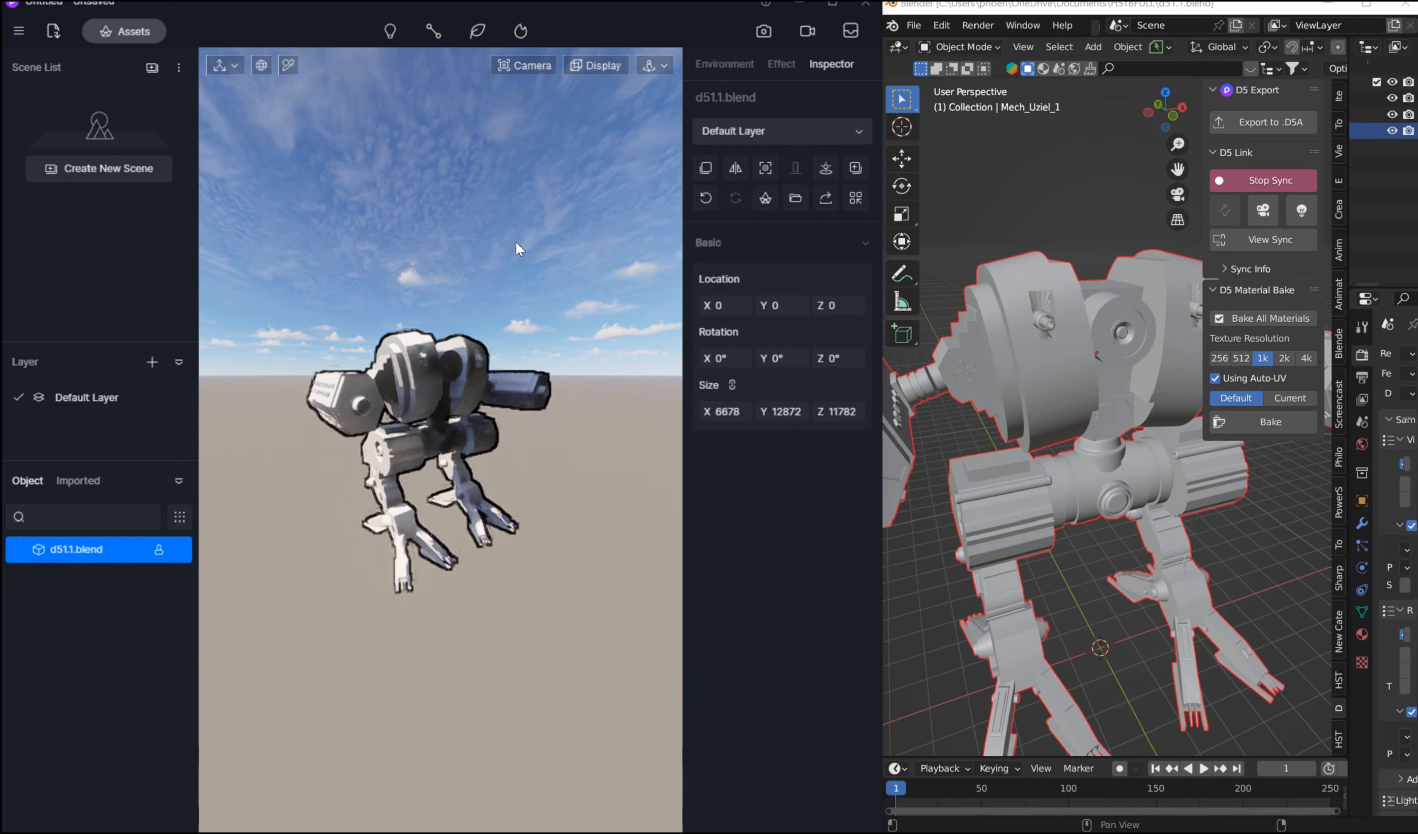
pyautogui.moveTo(434, 384)
pyautogui.mouseDown(button='right')
pyautogui.moveTo(481, 219)
pyautogui.moveTo(411, 384)
pyautogui.mouseUp(button='right')
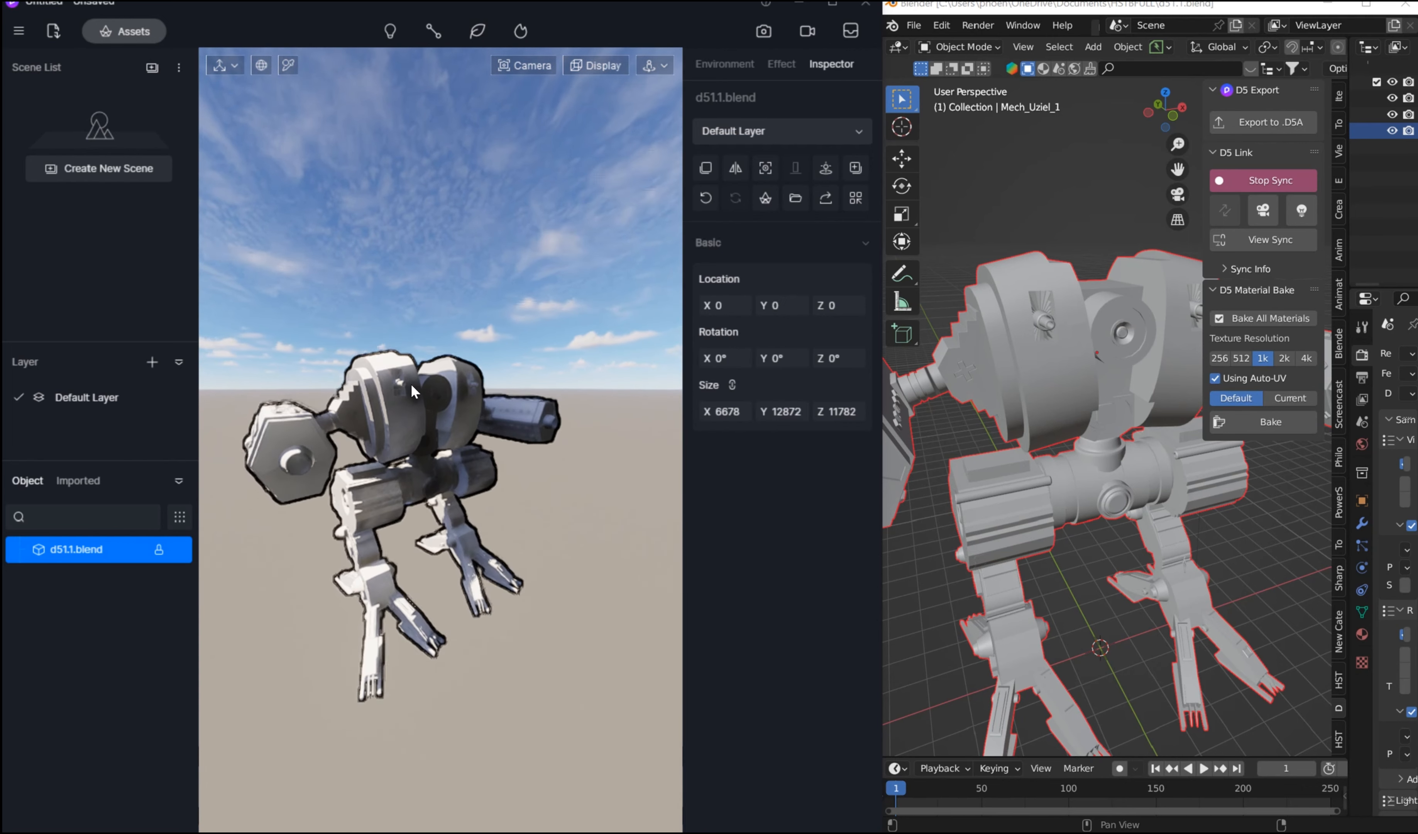
pyautogui.click(234, 63)
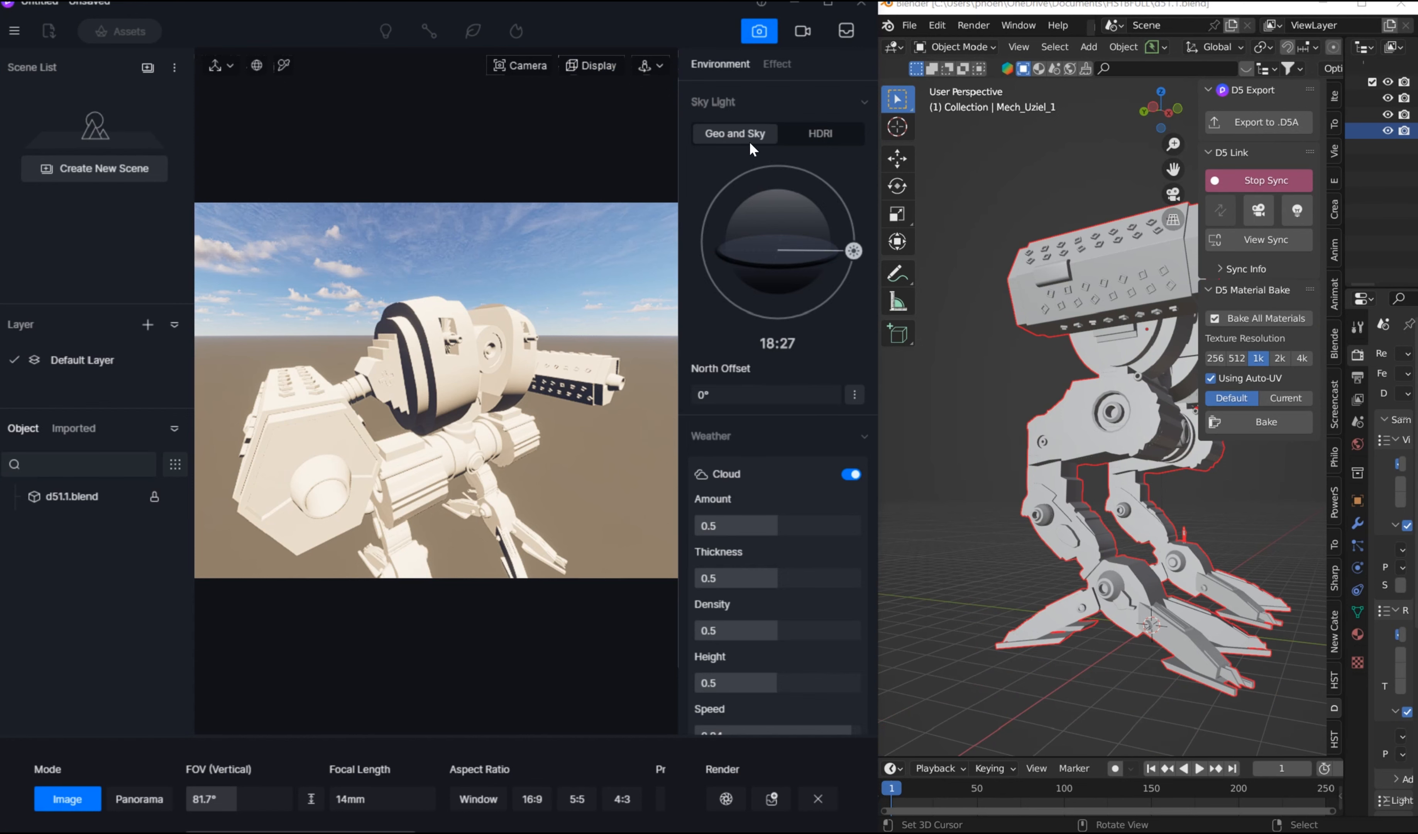
# Step: Maximize the D5 Render window and look over its image and video rendering modes, ending in image mode
pyautogui.click(827, 7)
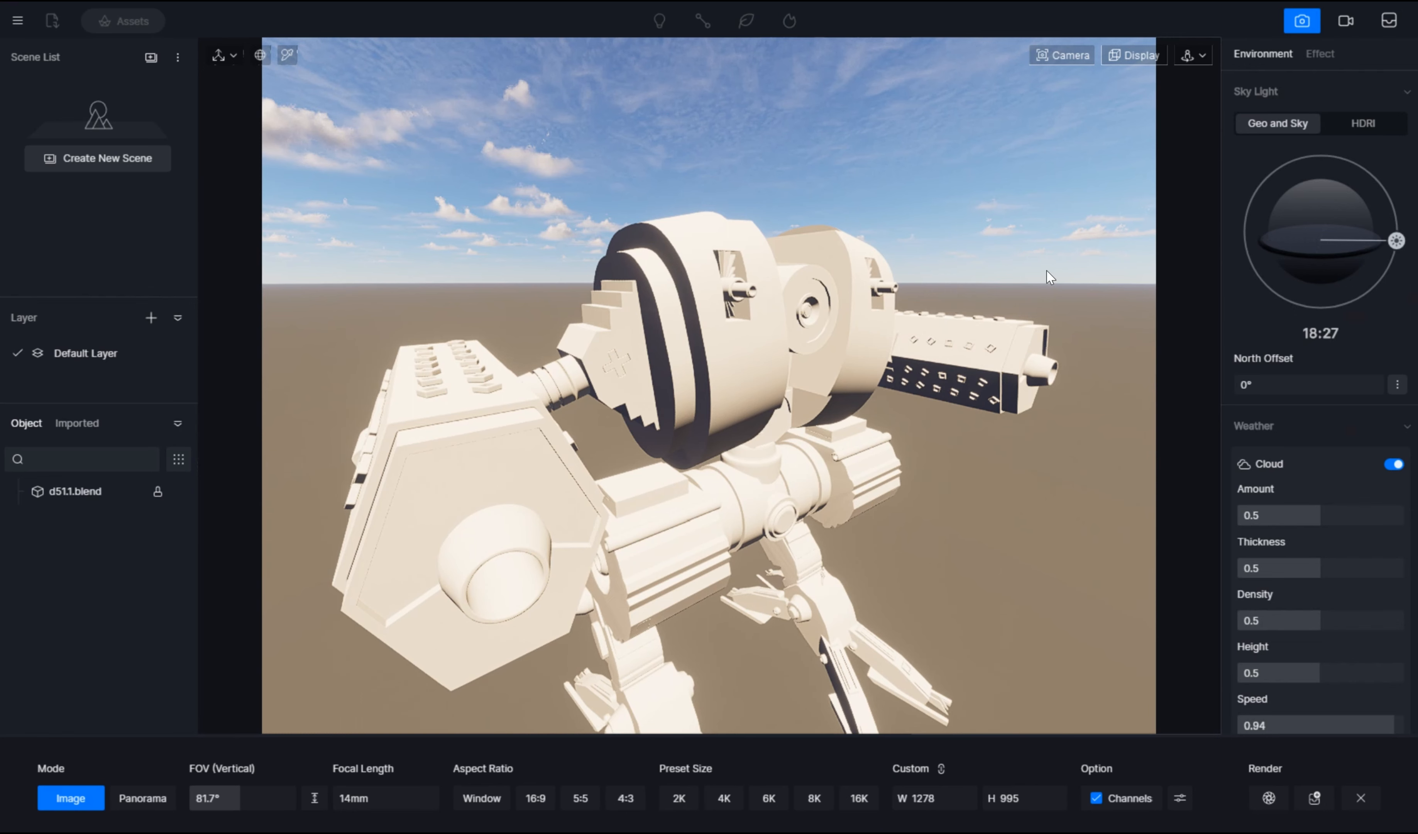
pyautogui.click(1346, 22)
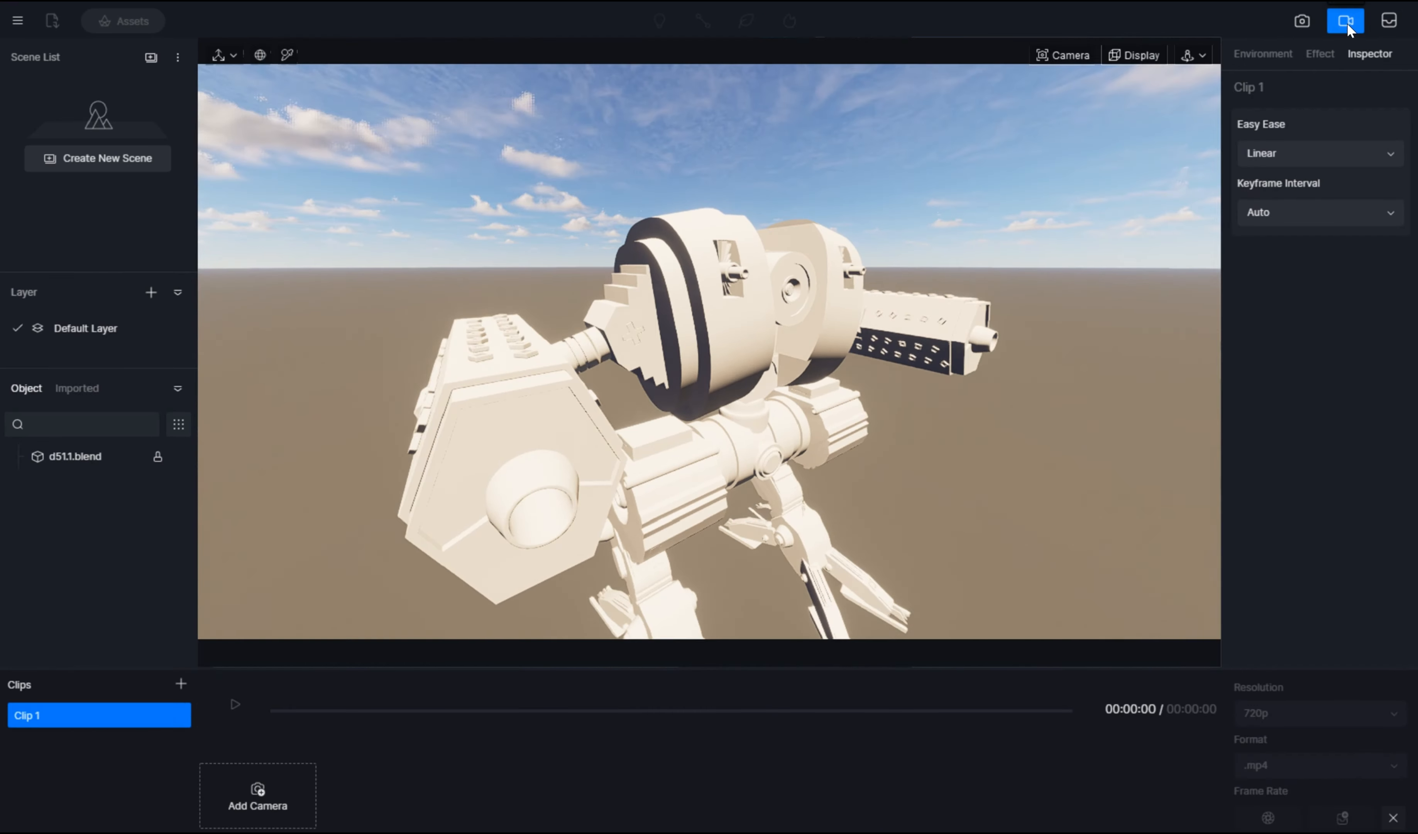
pyautogui.click(1346, 21)
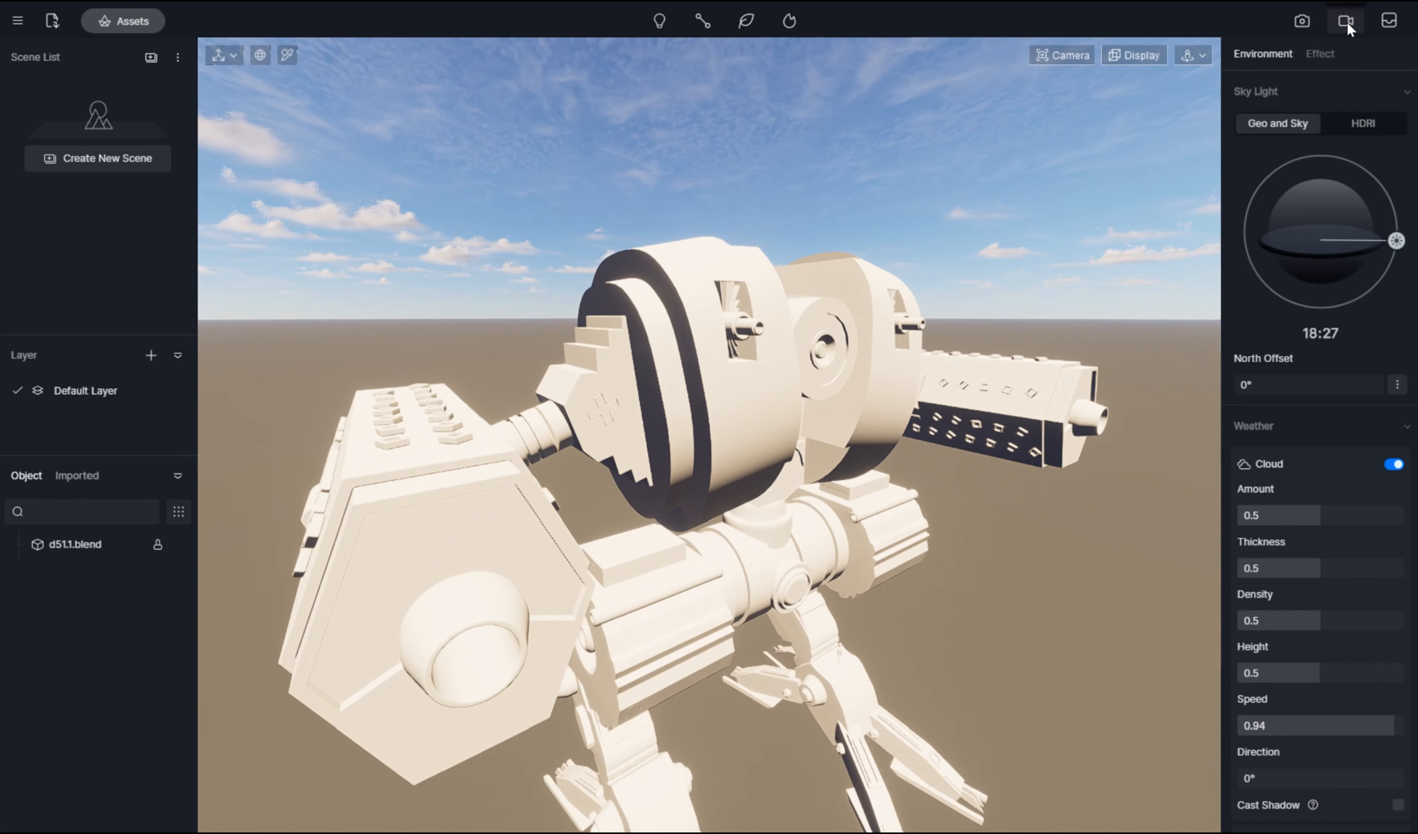
pyautogui.click(1302, 21)
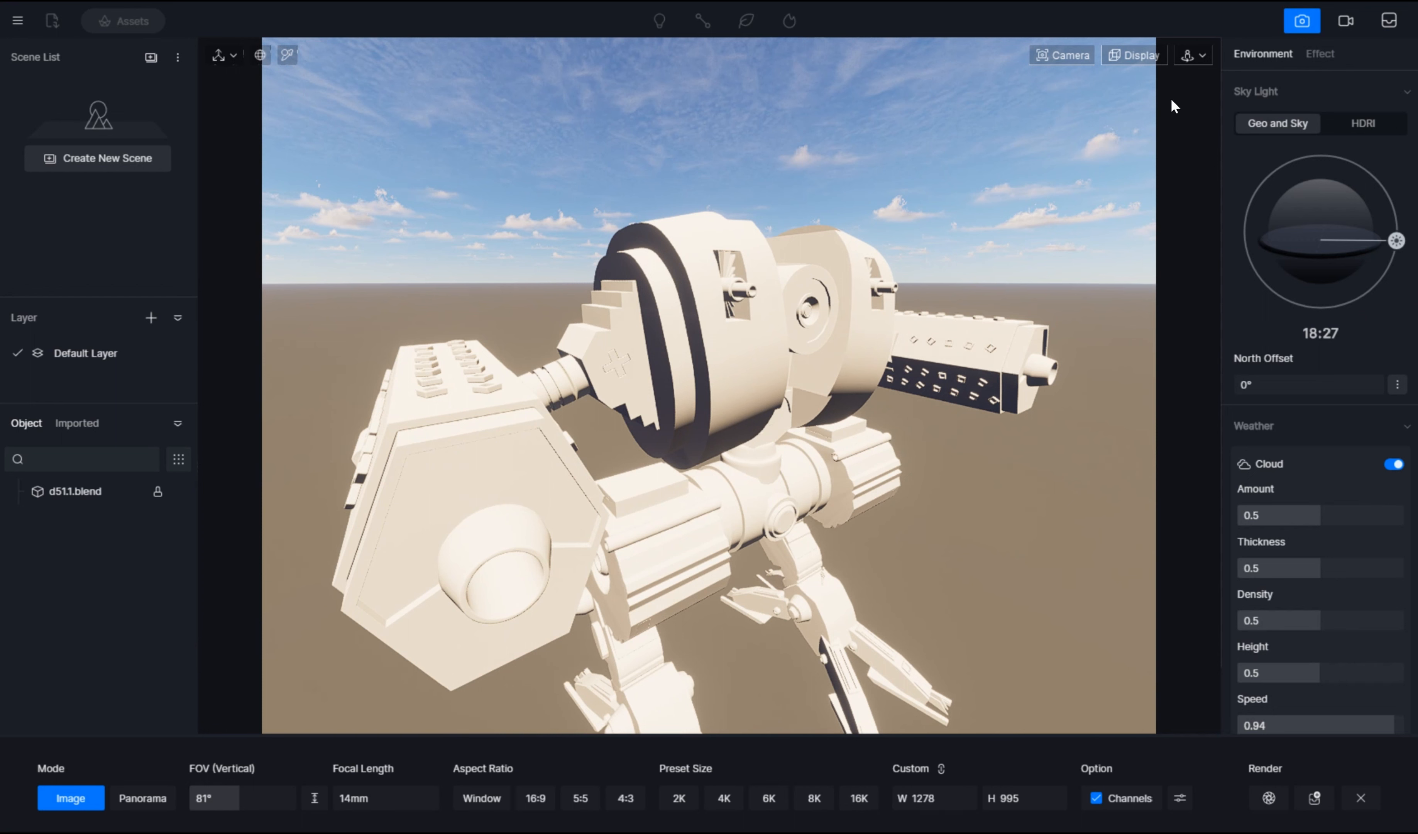
pyautogui.click(1339, 26)
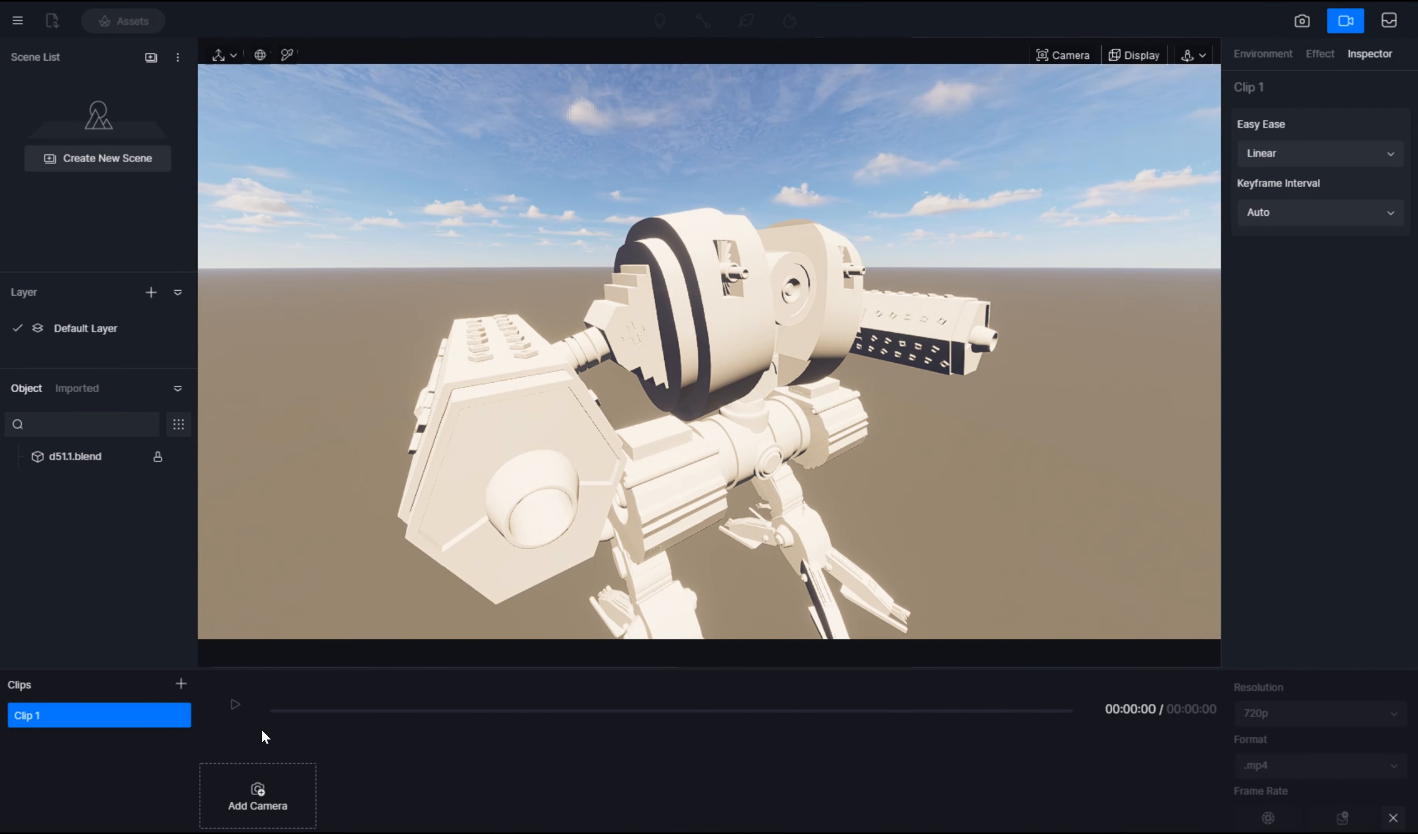
pyautogui.click(1304, 22)
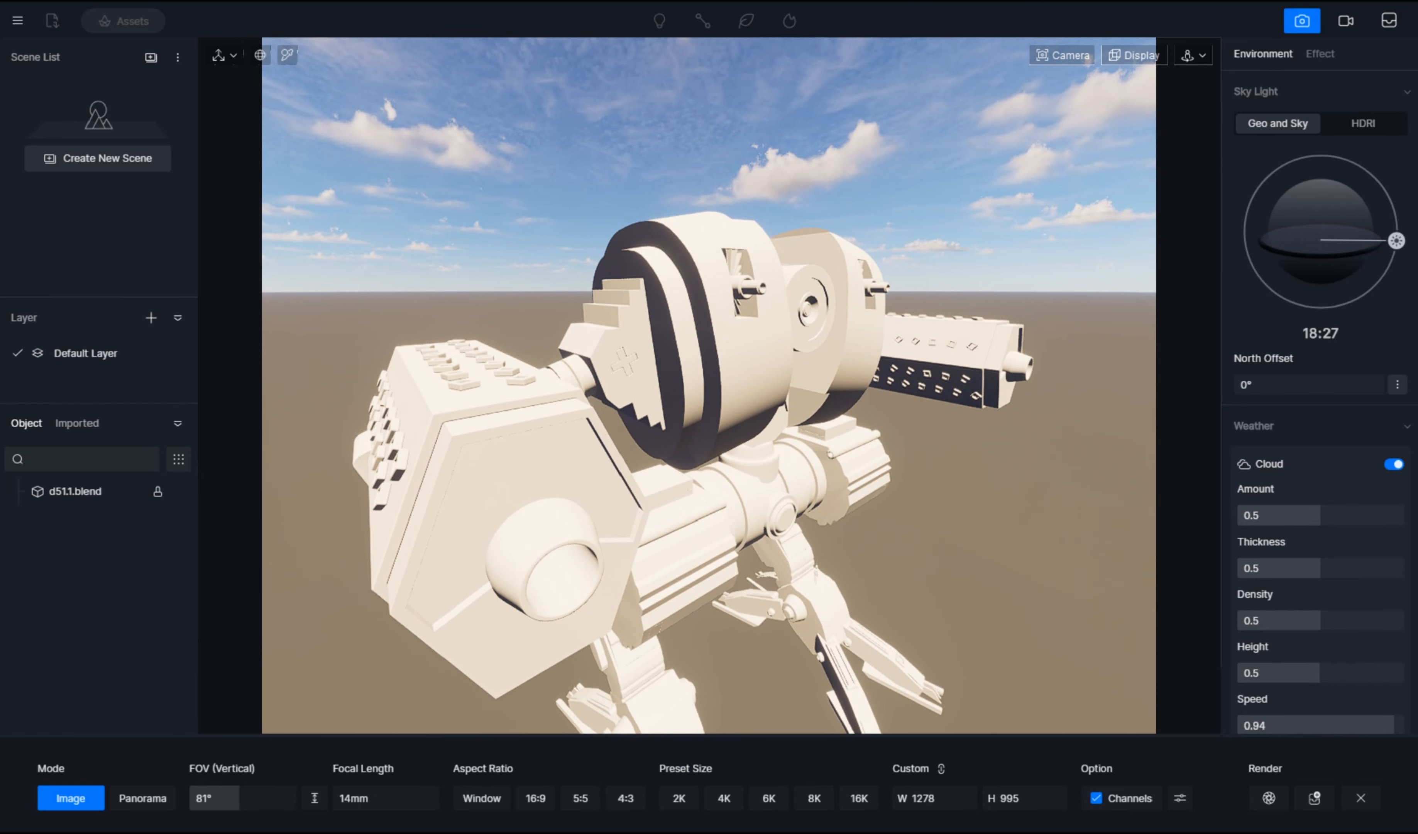
# Step: Set the HDRI sky's light to 0.24 and its rotation to 228.5°, and return the sky light to Geo and Sky
pyautogui.click(1375, 123)
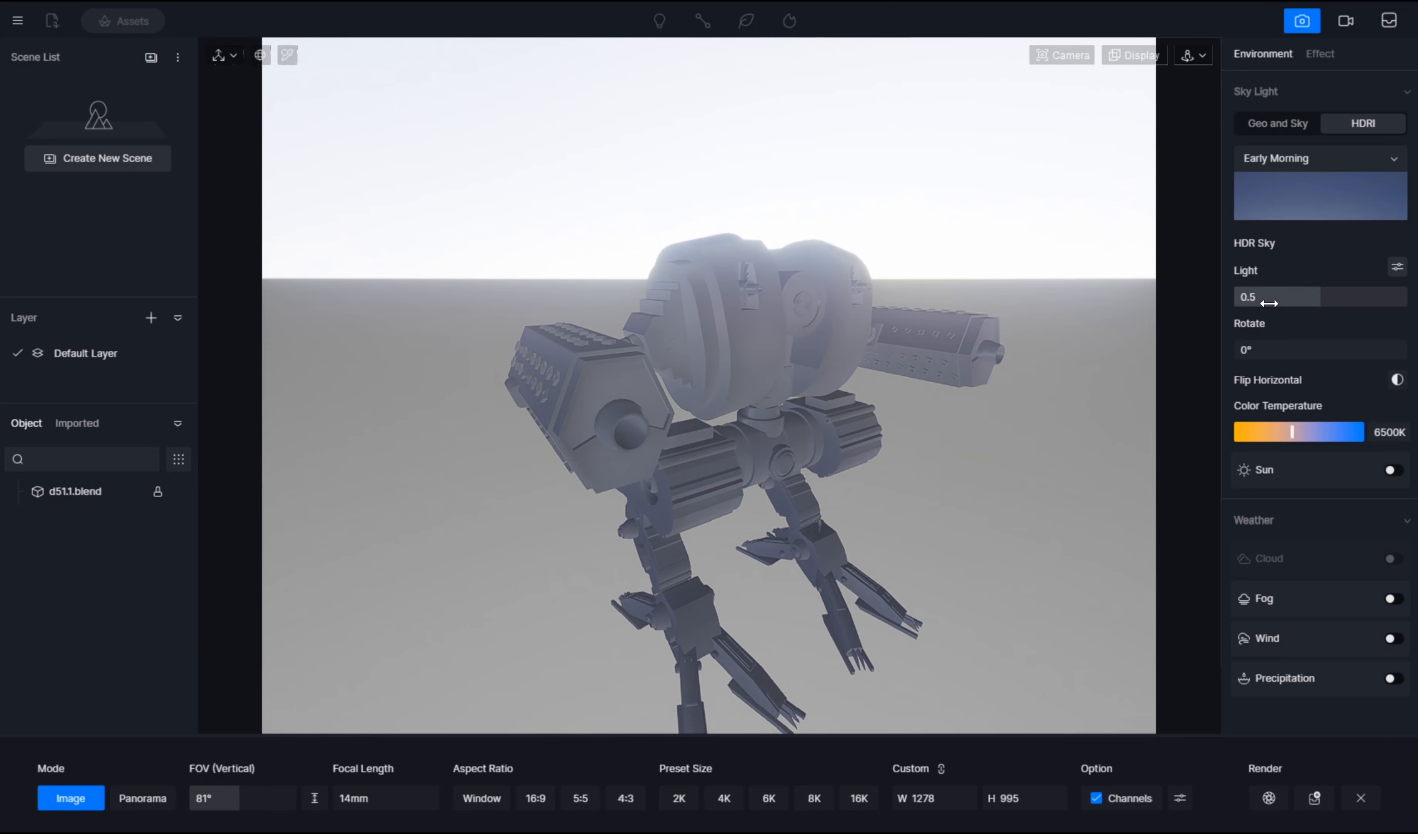
pyautogui.moveTo(1321, 297); pyautogui.dragTo(1283, 312)
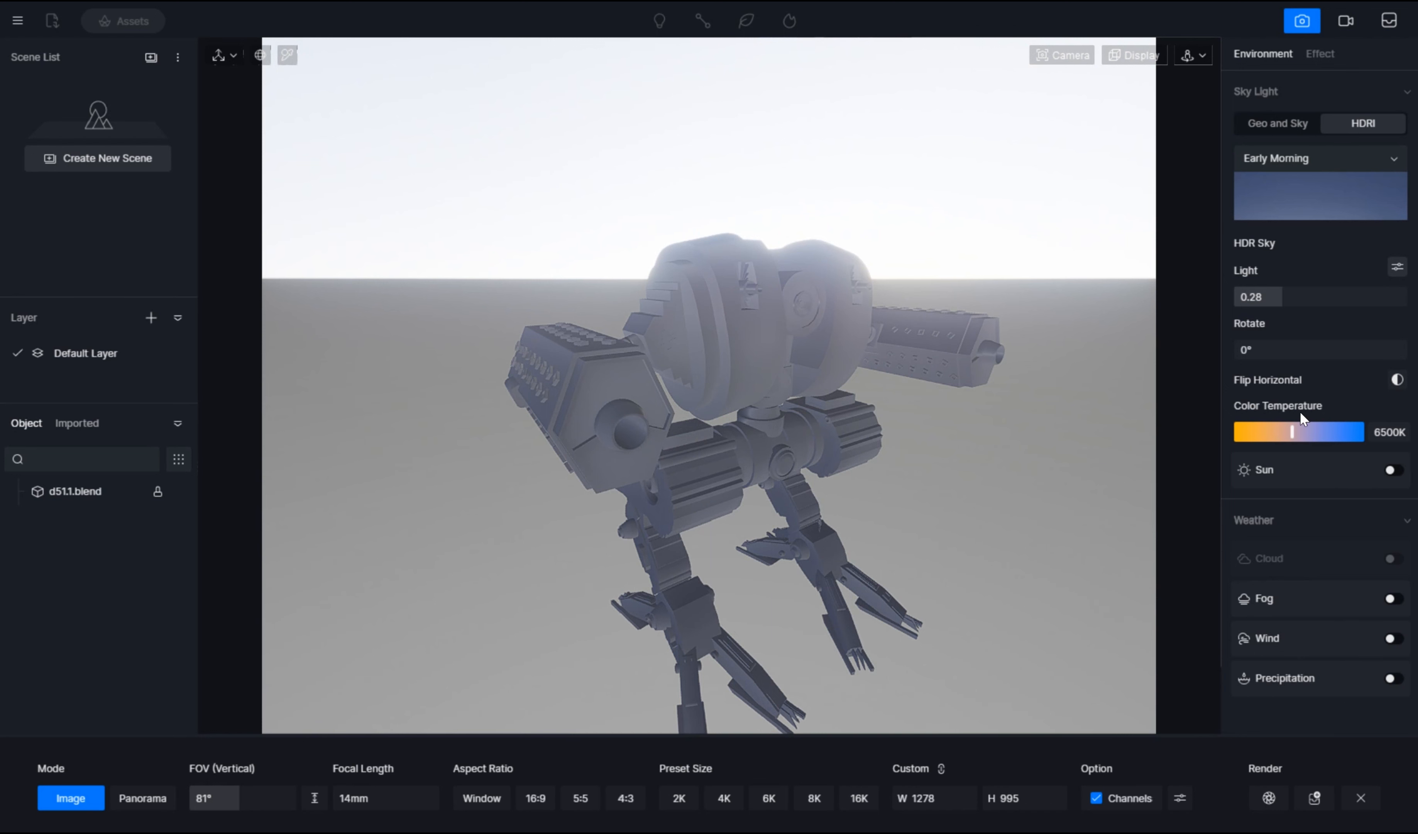
pyautogui.moveTo(1287, 350); pyautogui.dragTo(1324, 362)
pyautogui.click(1279, 122)
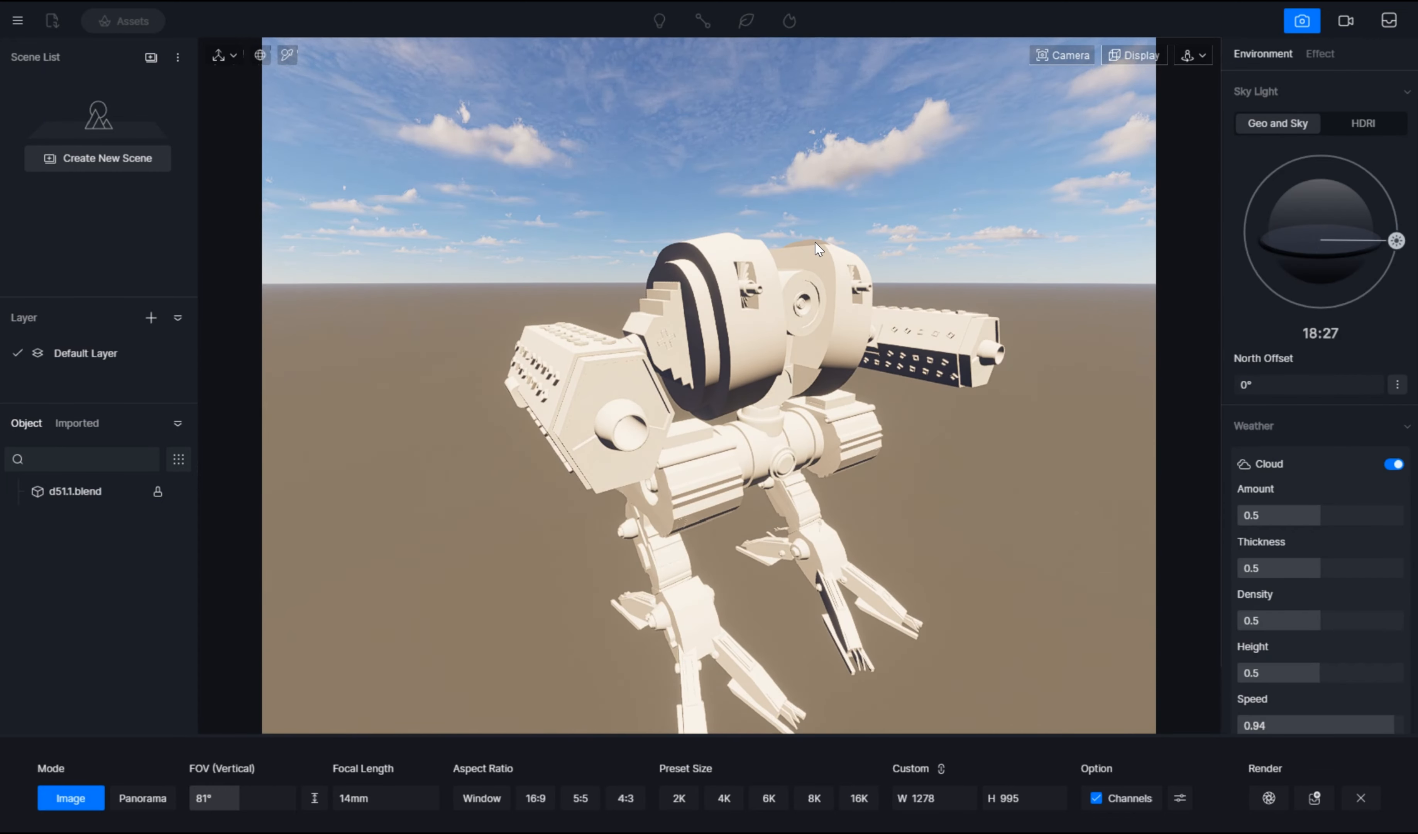
# Step: Set the time of day to 19:13 and the cloud amount to 0.81, thickness 0.12, density 0.53 and height 0.69
pyautogui.moveTo(1395, 241)
pyautogui.mouseDown()
pyautogui.moveTo(1388, 271)
pyautogui.moveTo(1393, 257)
pyautogui.mouseUp()
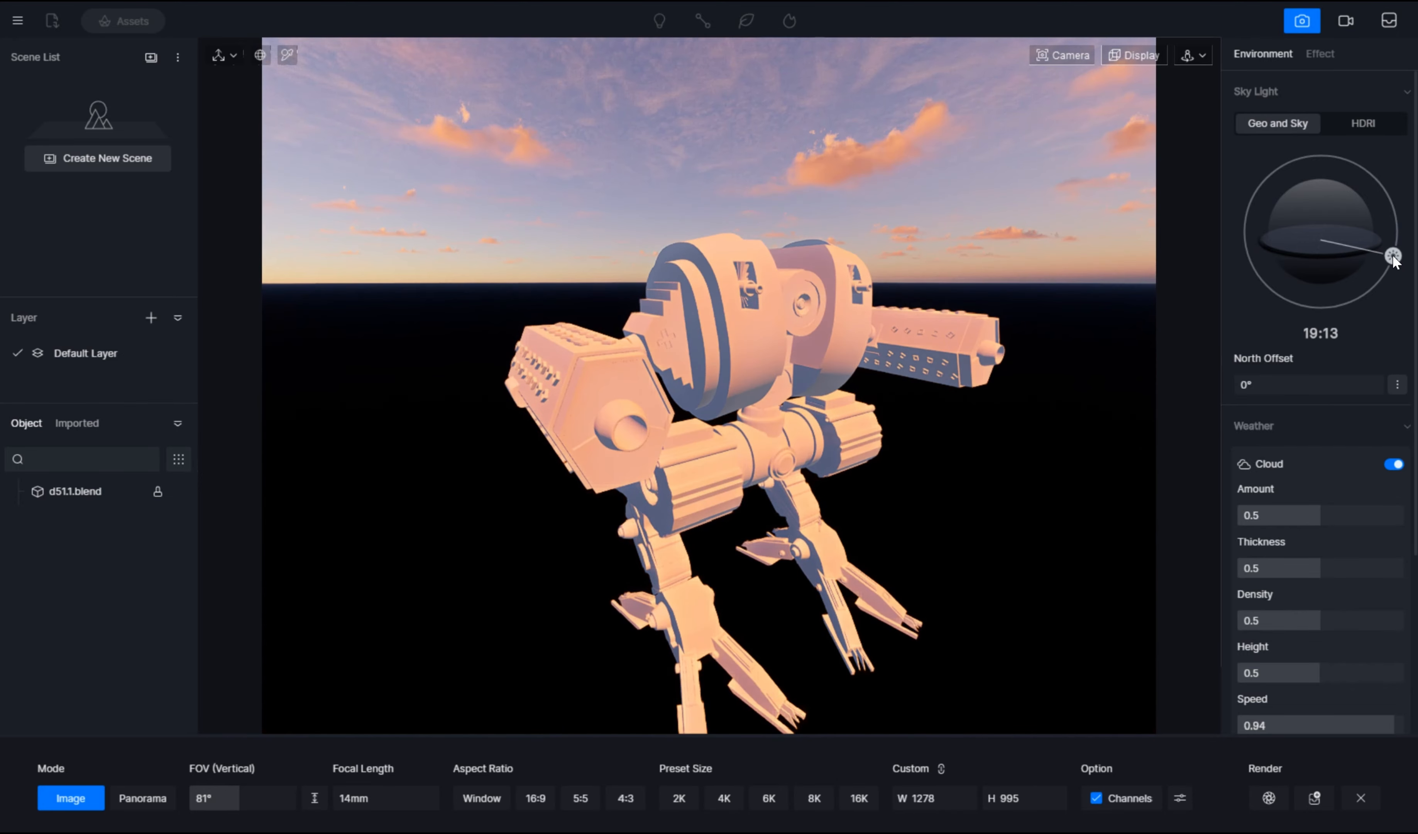
pyautogui.moveTo(1278, 511); pyautogui.dragTo(1371, 521)
pyautogui.moveTo(1310, 567); pyautogui.dragTo(1315, 621)
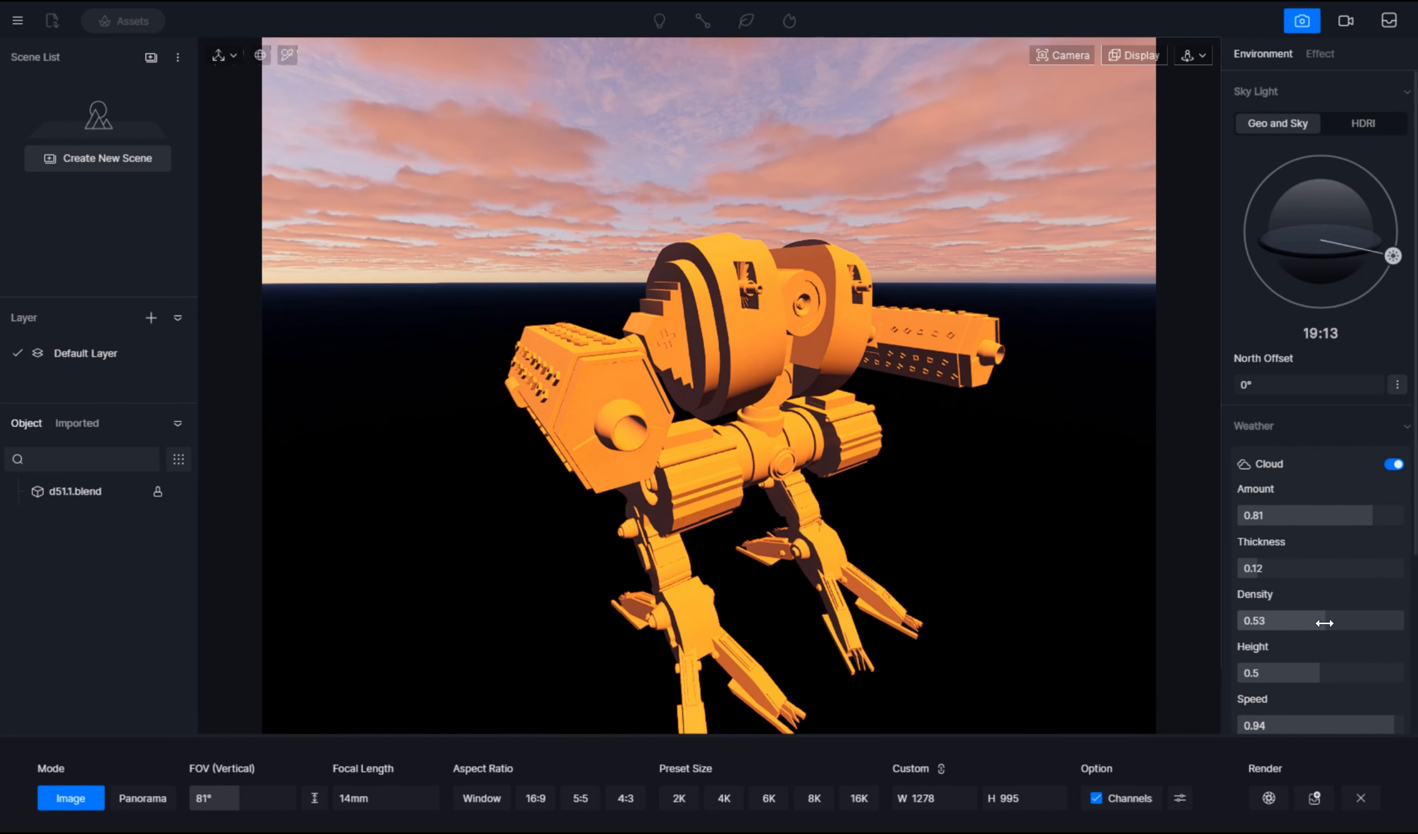
pyautogui.moveTo(1310, 675); pyautogui.dragTo(1351, 680)
pyautogui.scroll(-4, 1296, 644)
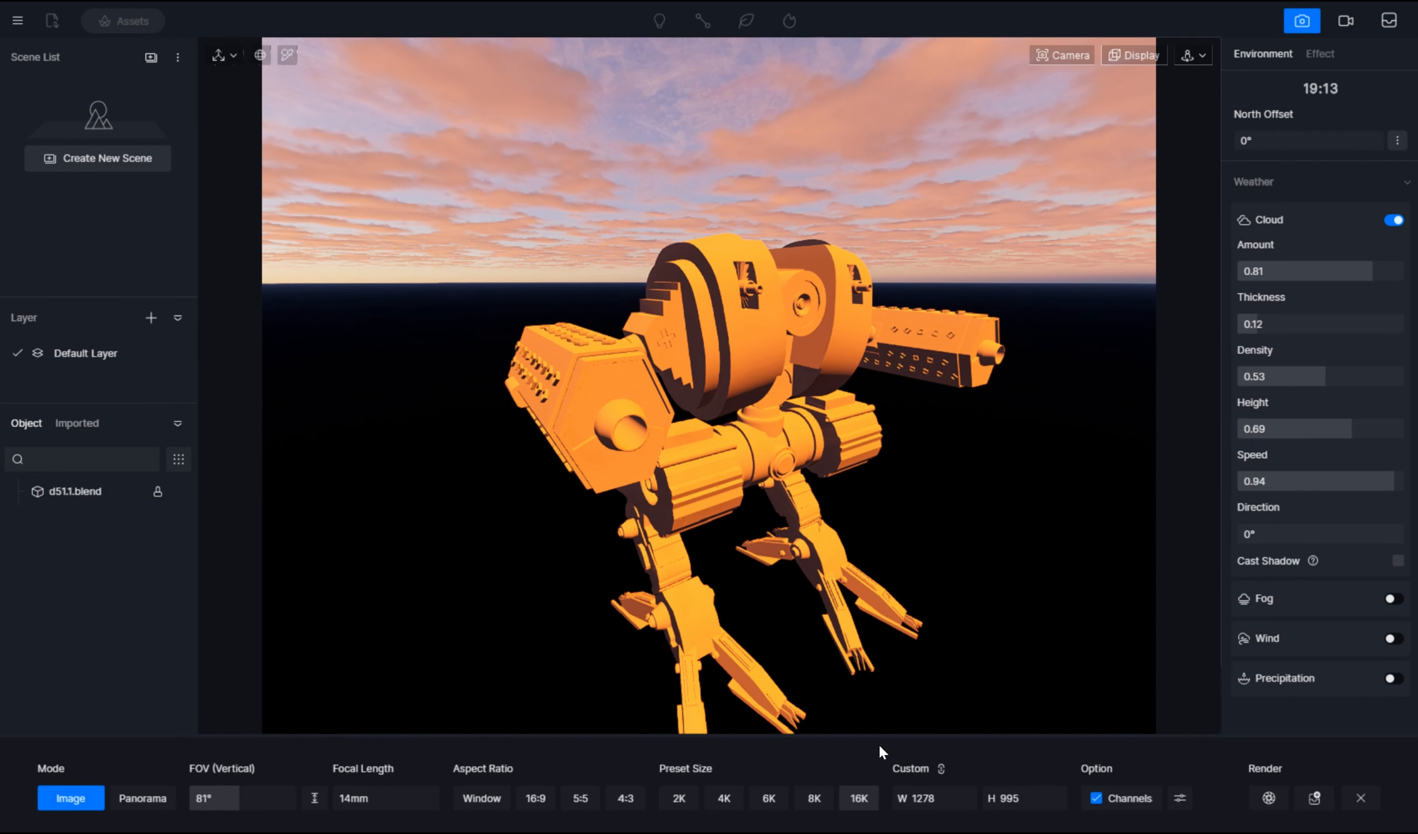
# Step: Set the sun's time of day to 18:43 and view the mech under the new light
pyautogui.scroll(4, 1345, 195)
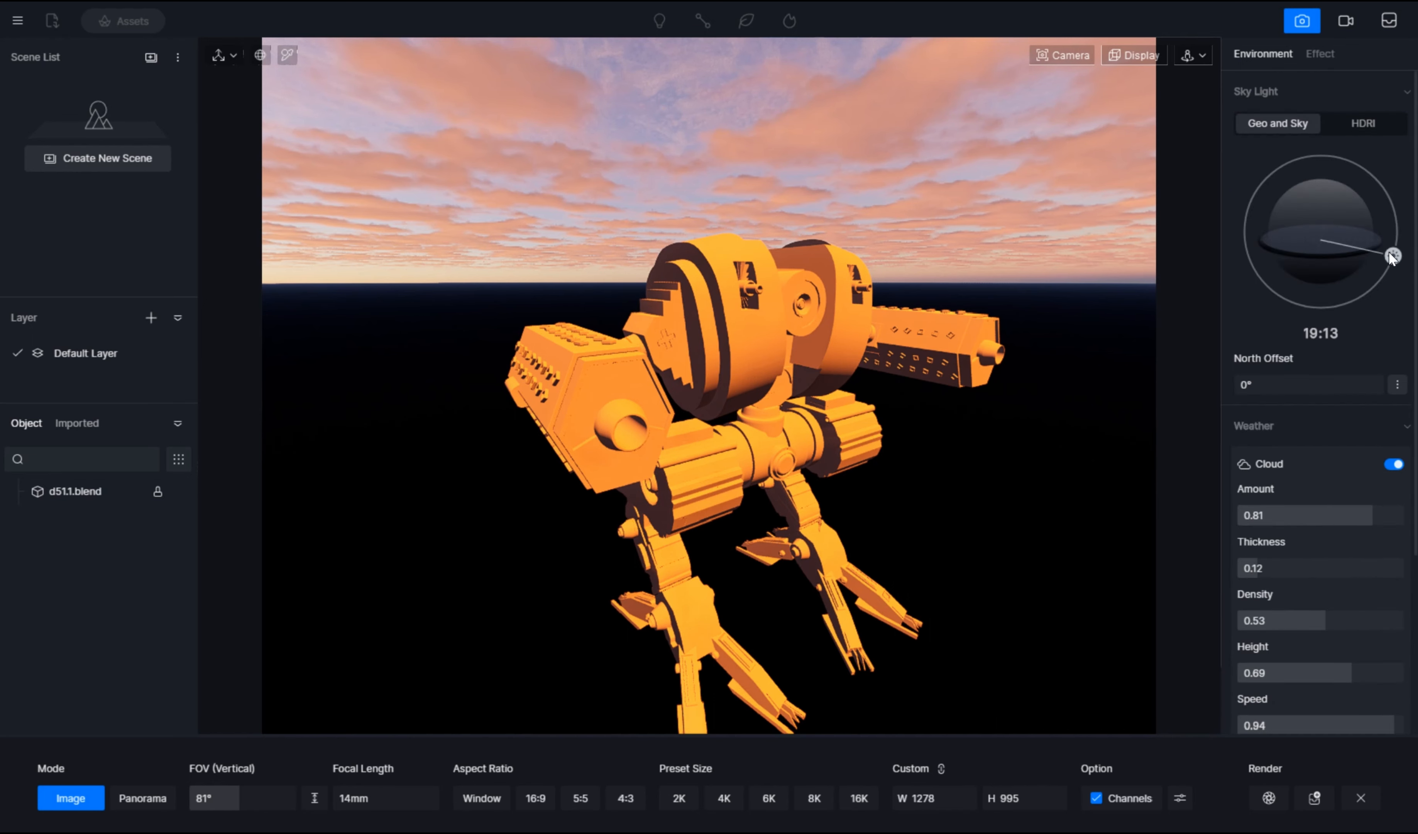
pyautogui.moveTo(1351, 298); pyautogui.dragTo(1360, 240)
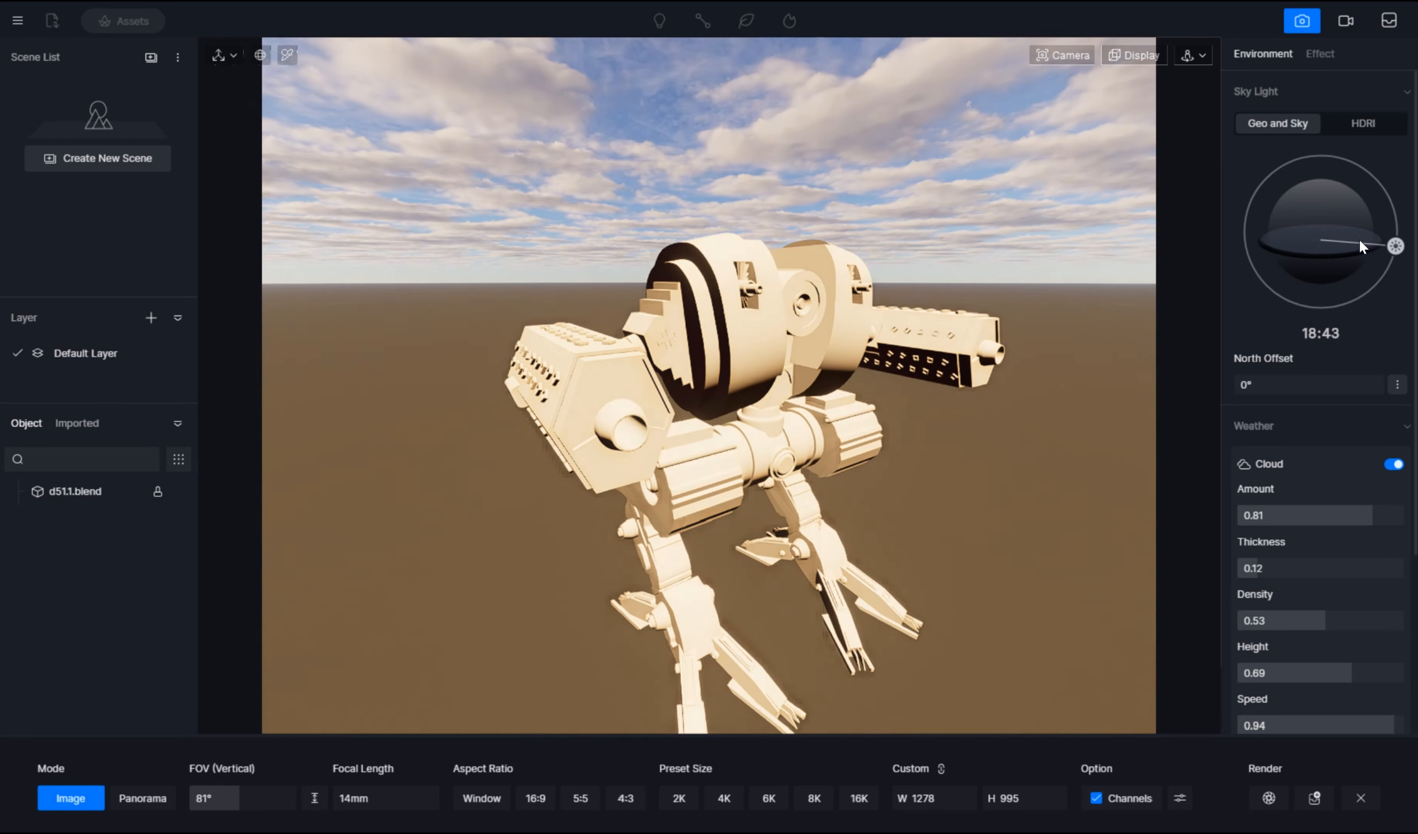
pyautogui.moveTo(1066, 281); pyautogui.dragTo(998, 320, button='middle')
pyautogui.moveTo(846, 299); pyautogui.dragTo(861, 212, button='middle')
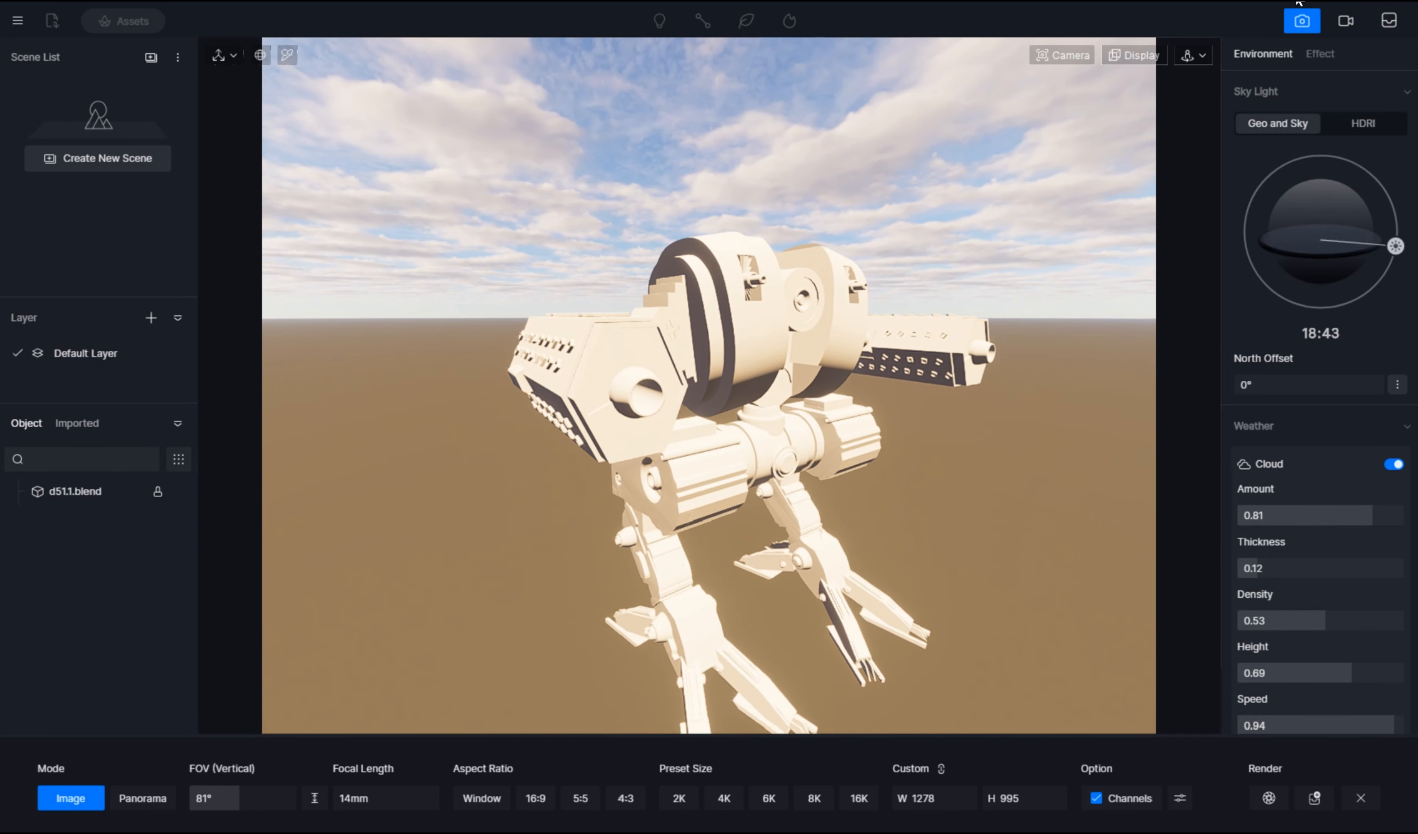
# Step: Try the Fly navigation mode around the mech and restore the Orbit mode
pyautogui.click(1199, 56)
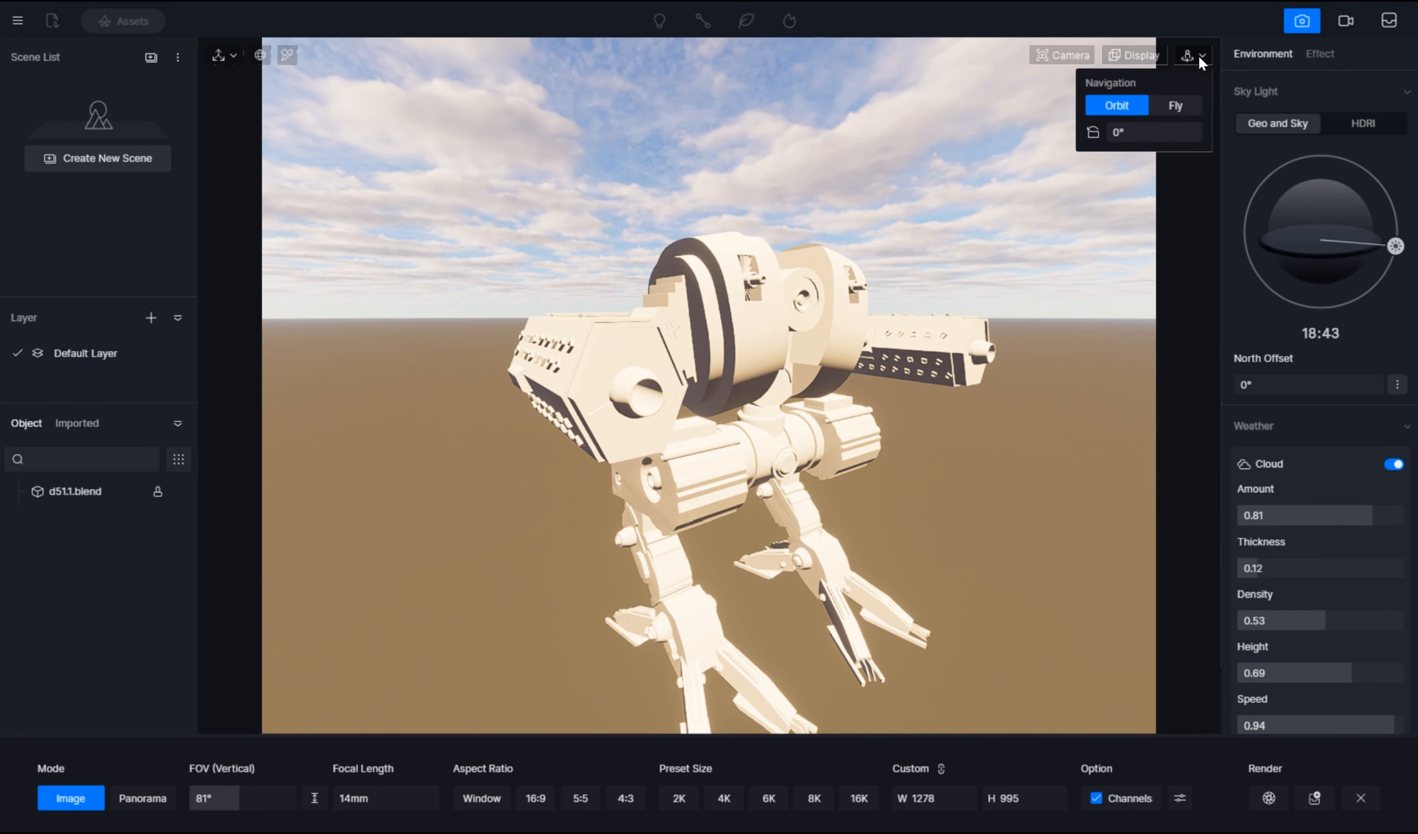
pyautogui.click(1167, 105)
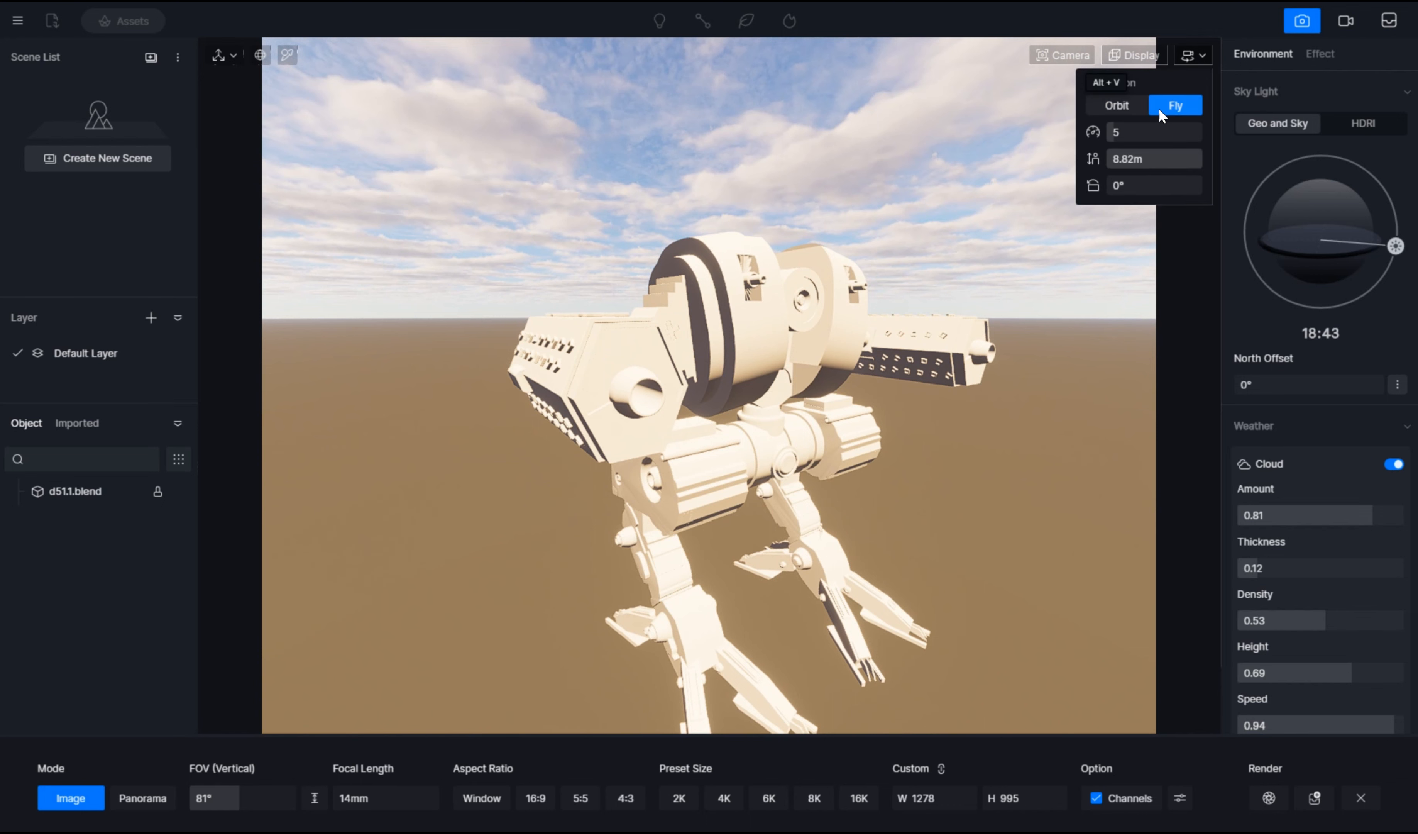
pyautogui.click(839, 430)
pyautogui.press('w')
pyautogui.press('d')
pyautogui.press('a')
pyautogui.moveTo(817, 252); pyautogui.dragTo(939, 366)
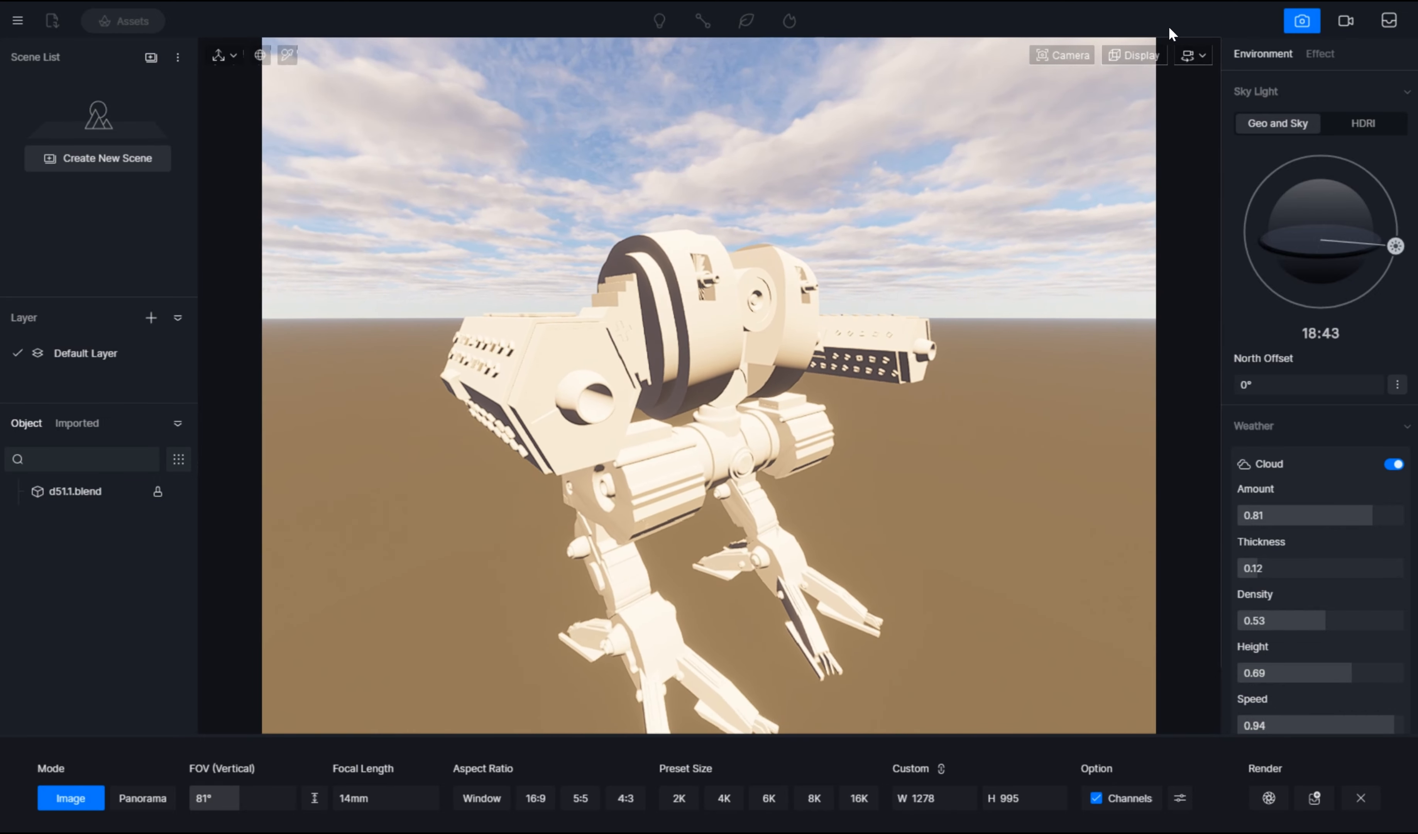
pyautogui.click(1201, 53)
pyautogui.click(1118, 105)
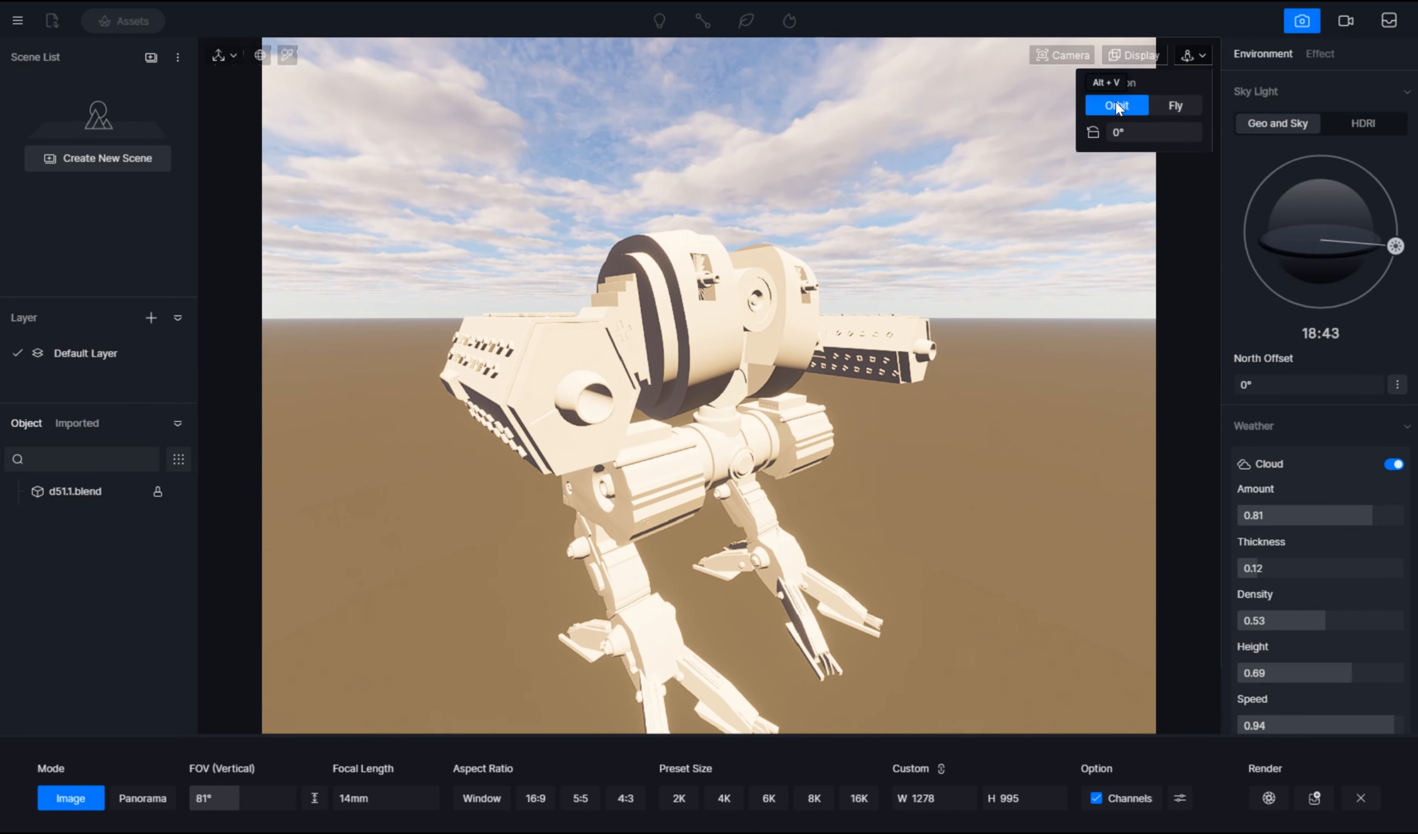
# Step: Examine the mech from different sides and distances in D5 Render and in the Blender viewport
pyautogui.scroll(-3, 841, 272)
pyautogui.moveTo(841, 272); pyautogui.dragTo(848, 341)
pyautogui.scroll(3, 849, 341)
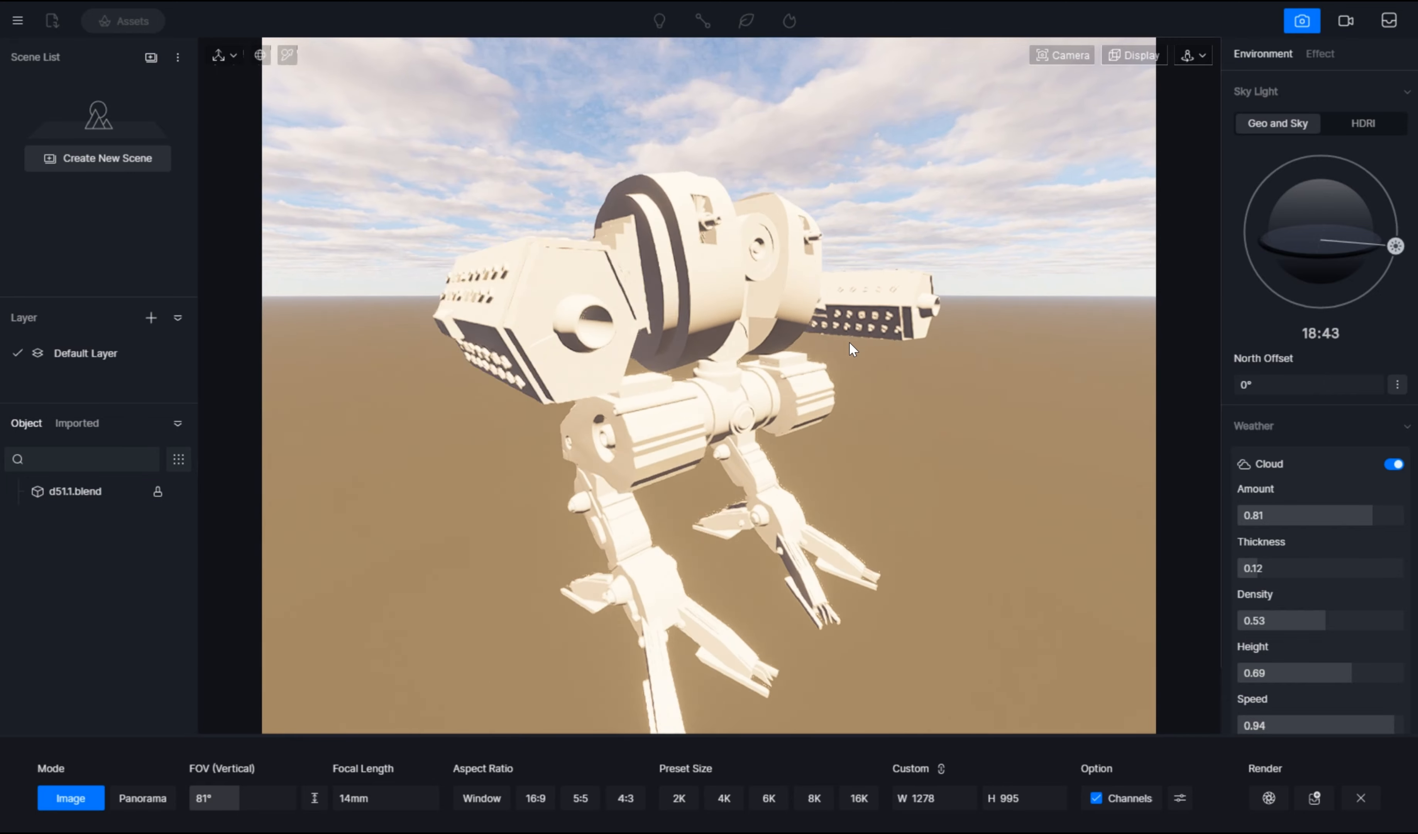
pyautogui.scroll(-4, 849, 342)
pyautogui.moveTo(959, 349); pyautogui.dragTo(869, 315, button='right')
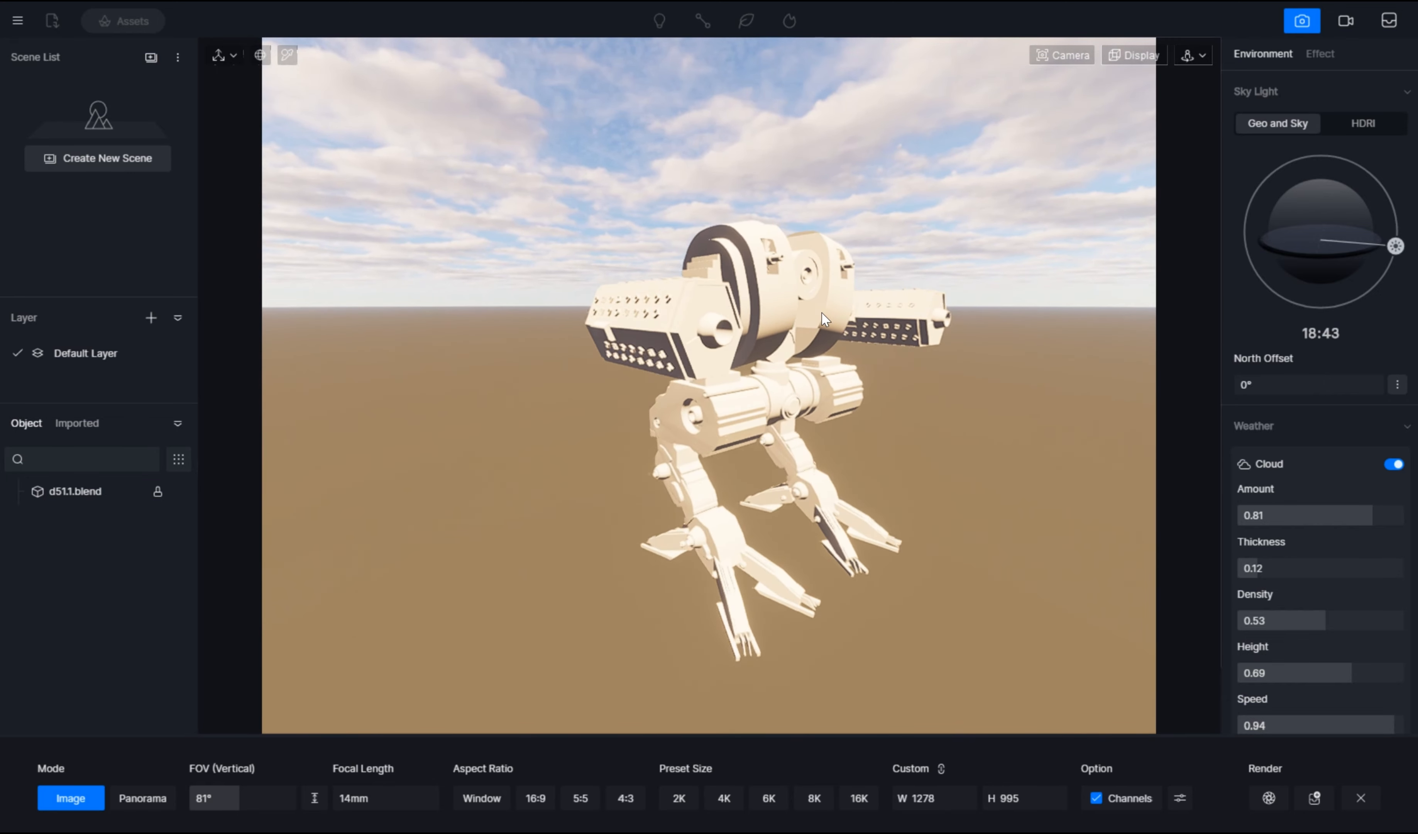
pyautogui.moveTo(870, 315); pyautogui.dragTo(484, 396, button='middle')
pyautogui.moveTo(585, 397); pyautogui.dragTo(657, 321, button='right')
pyautogui.moveTo(657, 321); pyautogui.dragTo(880, 284, button='middle')
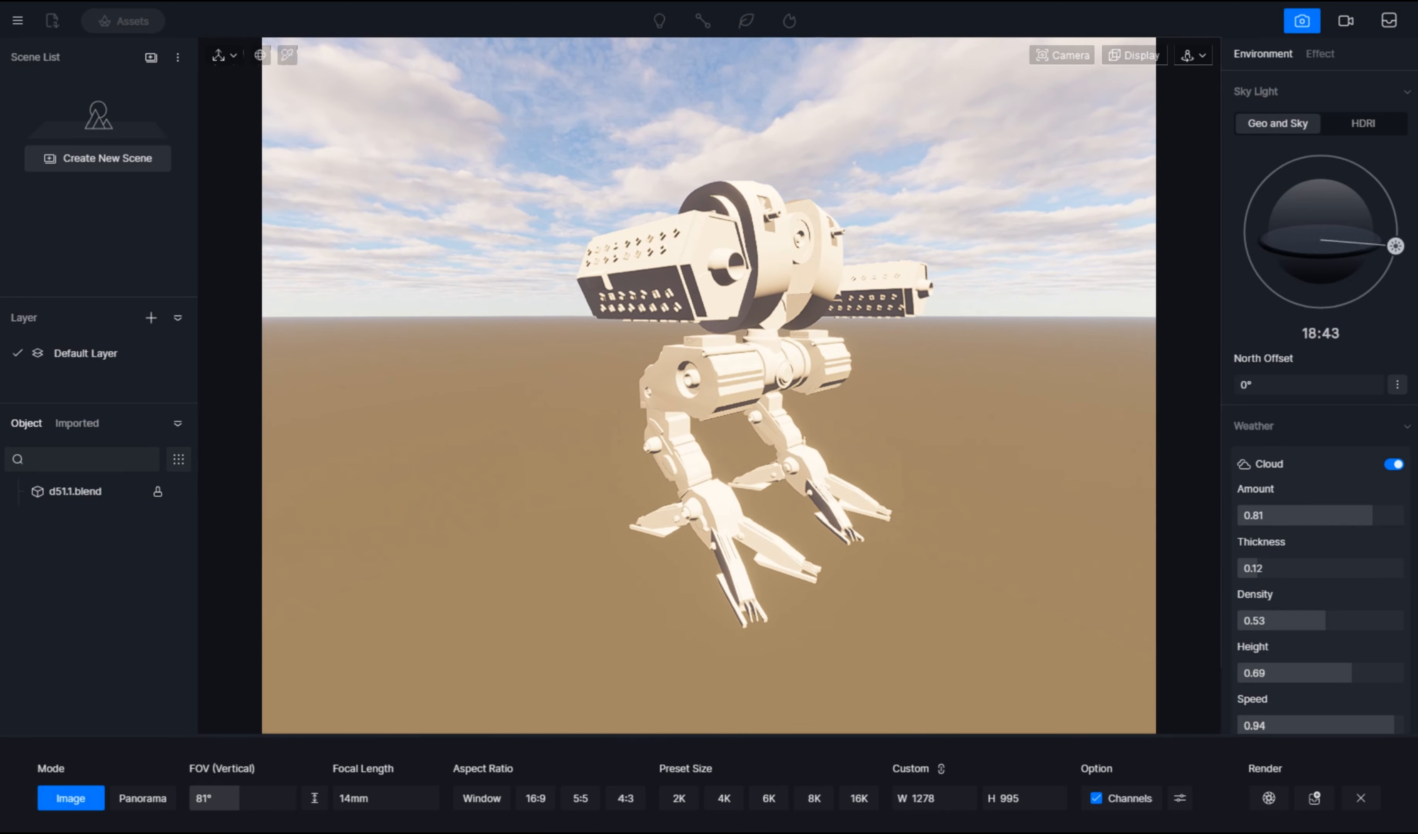
pyautogui.moveTo(709, 326); pyautogui.dragTo(693, 375, button='middle')
pyautogui.moveTo(718, 373); pyautogui.dragTo(694, 396, button='right')
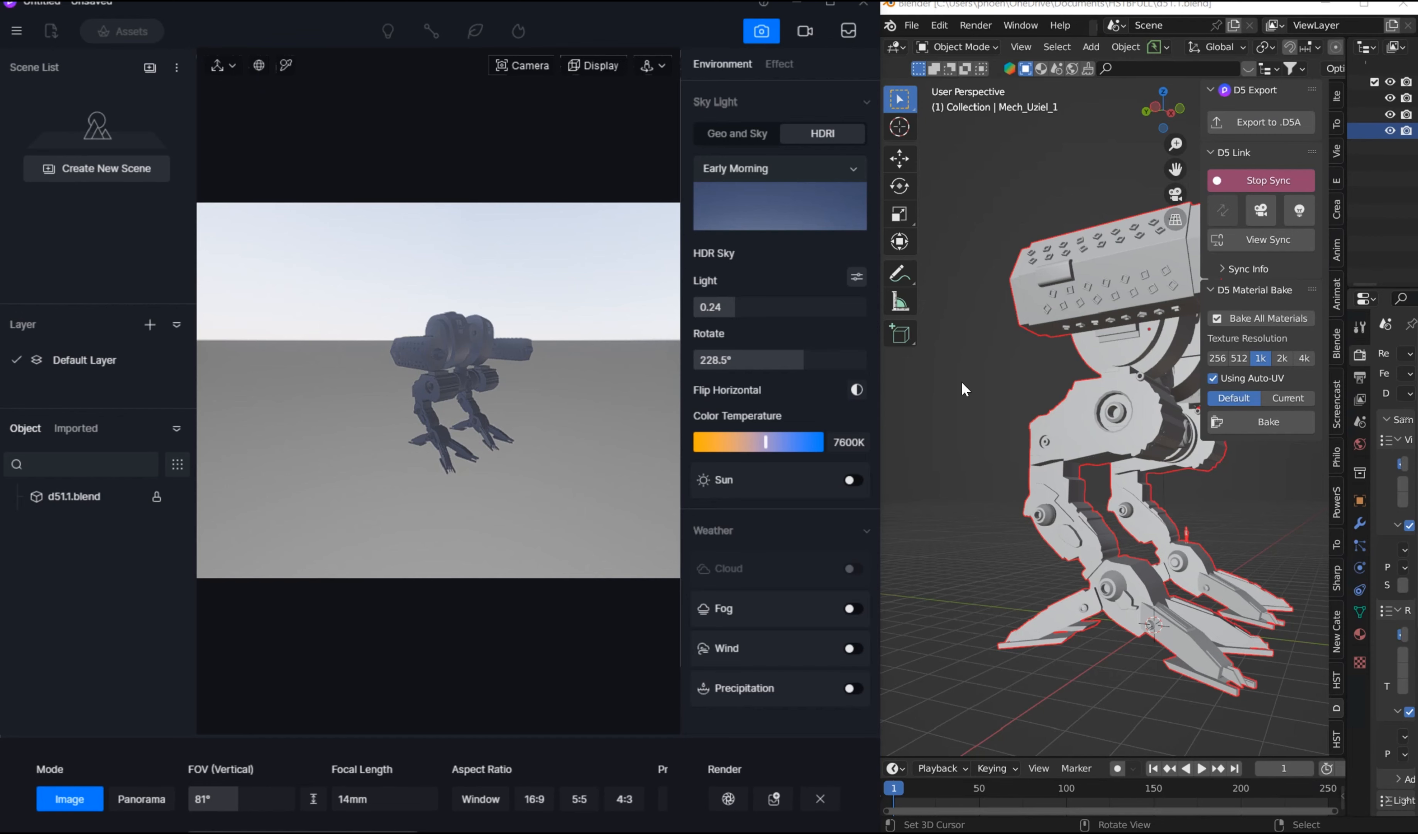
pyautogui.moveTo(973, 515); pyautogui.dragTo(973, 476, button='middle')
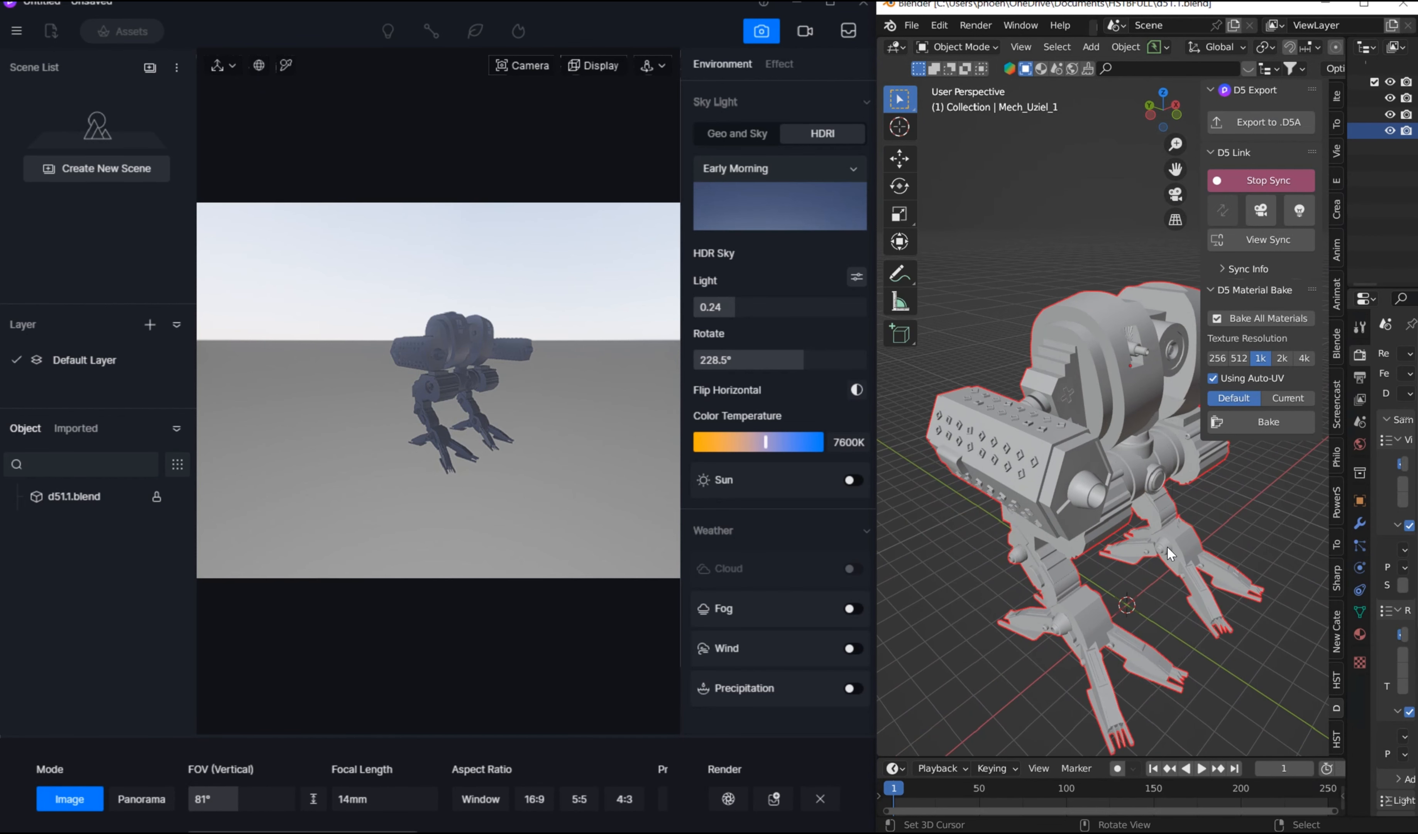
pyautogui.moveTo(1079, 479); pyautogui.dragTo(1086, 505, button='middle')
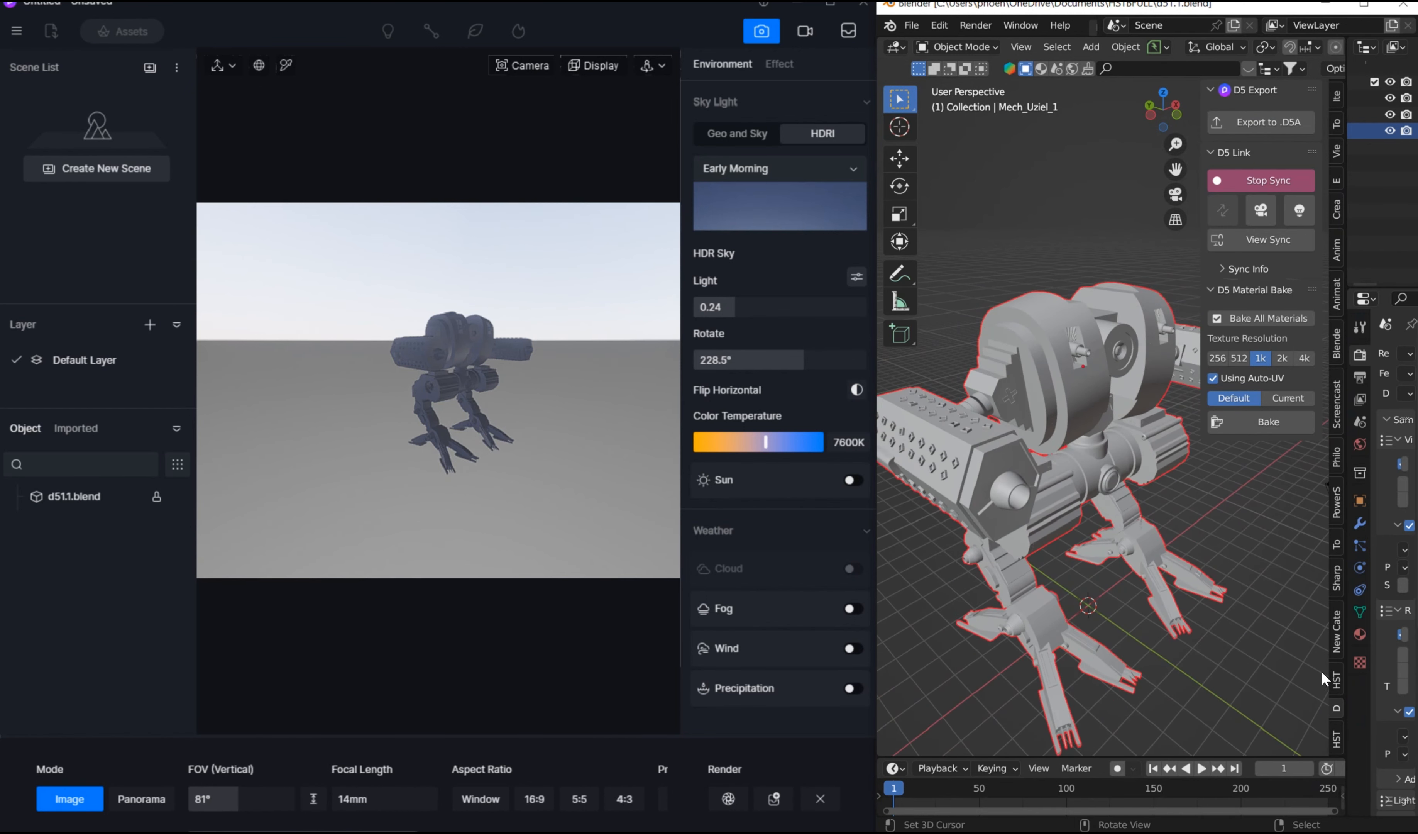
# Step: Append the curved backdrop model from the HST asset previews at the 3D cursor
pyautogui.click(1336, 684)
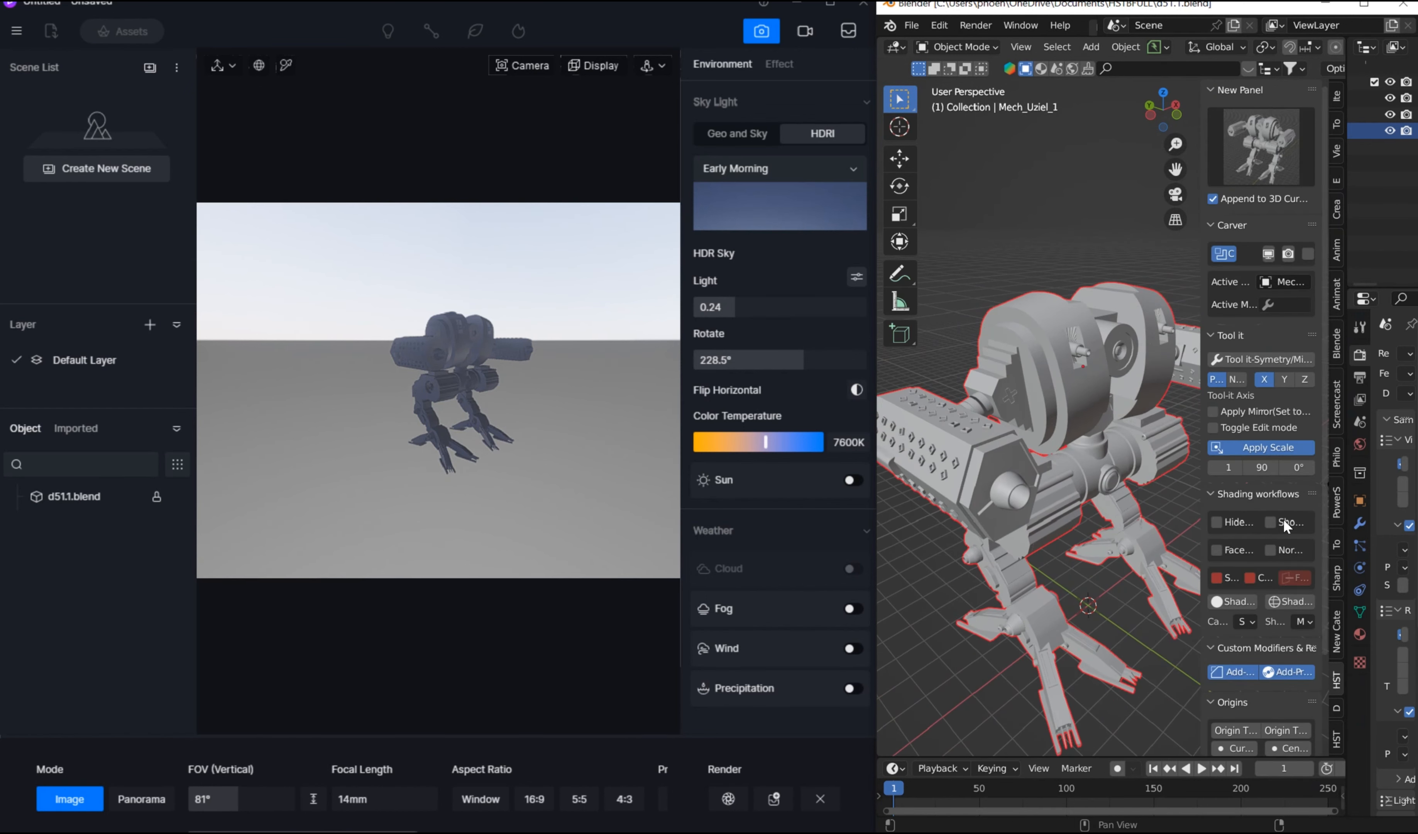
pyautogui.click(1235, 153)
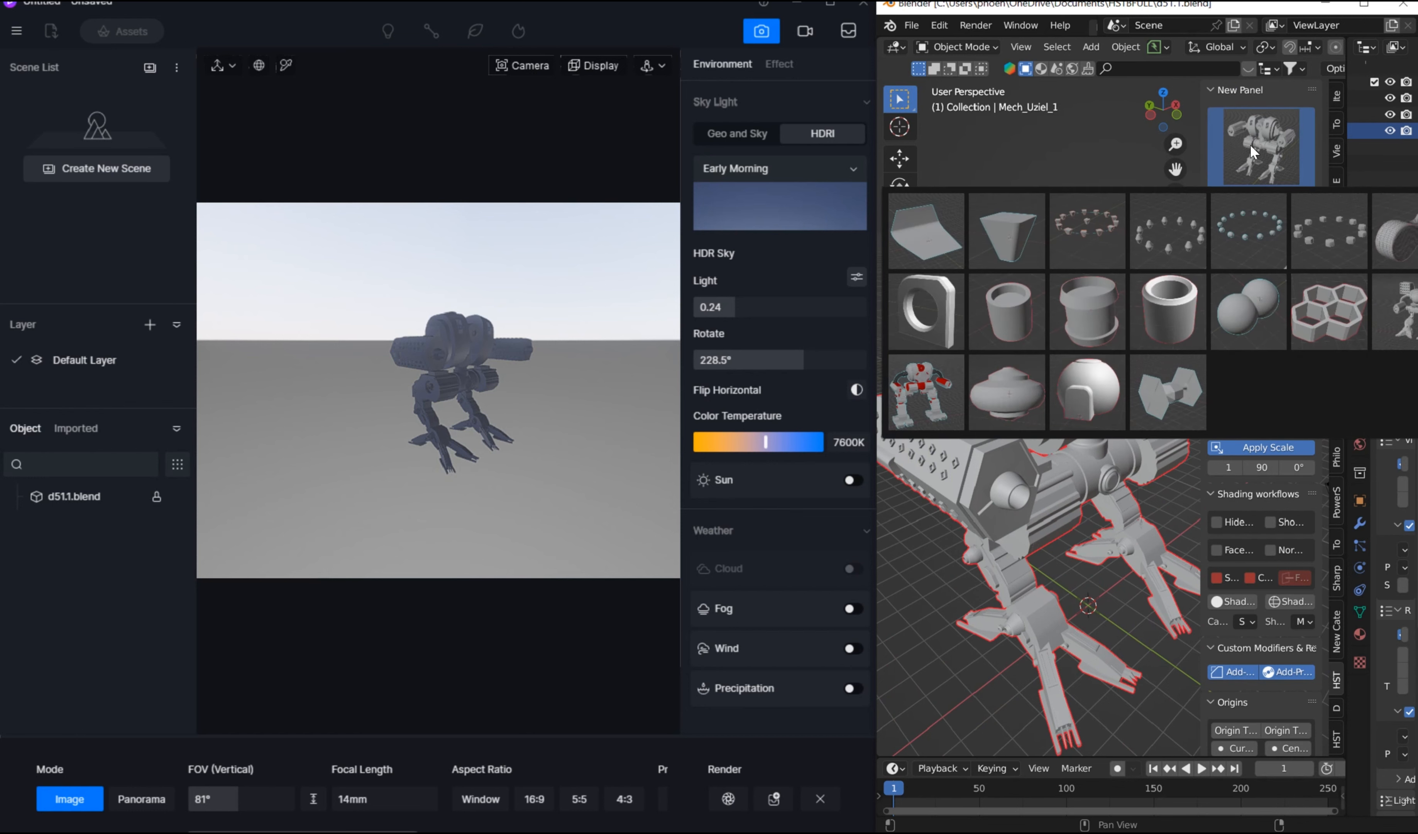
pyautogui.click(955, 221)
# Step: Scale the backdrop uniformly by about 14 so it extends behind and beneath the mech
pyautogui.moveTo(1101, 533); pyautogui.dragTo(1037, 493, button='middle')
pyautogui.scroll(-5, 1037, 493)
pyautogui.press('s')
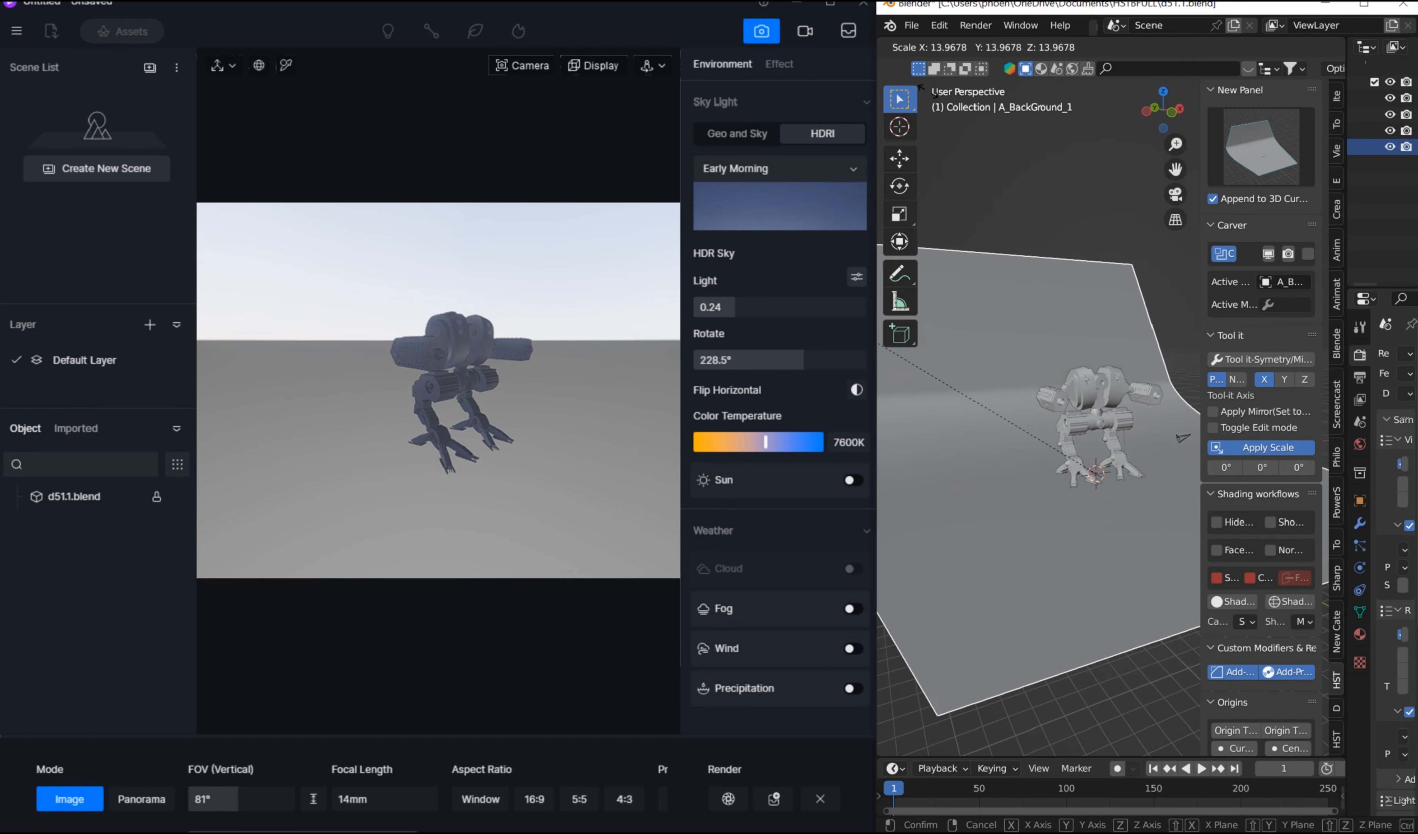
pyautogui.click(1068, 289)
pyautogui.moveTo(1067, 289); pyautogui.dragTo(1100, 299, button='middle')
pyautogui.press('KP_1')
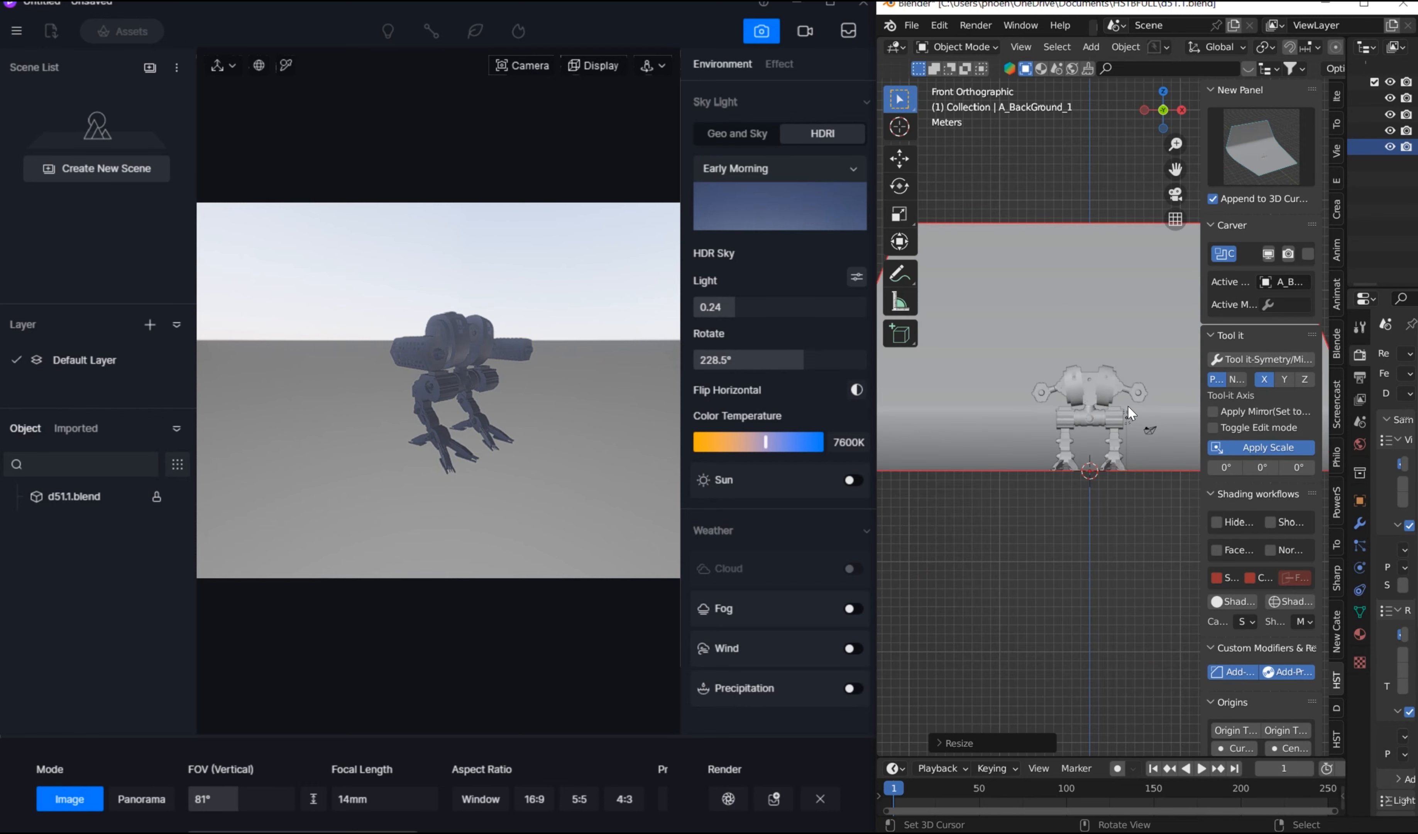
pyautogui.scroll(5, 1121, 411)
pyautogui.moveTo(1049, 481); pyautogui.dragTo(1099, 419, button='middle')
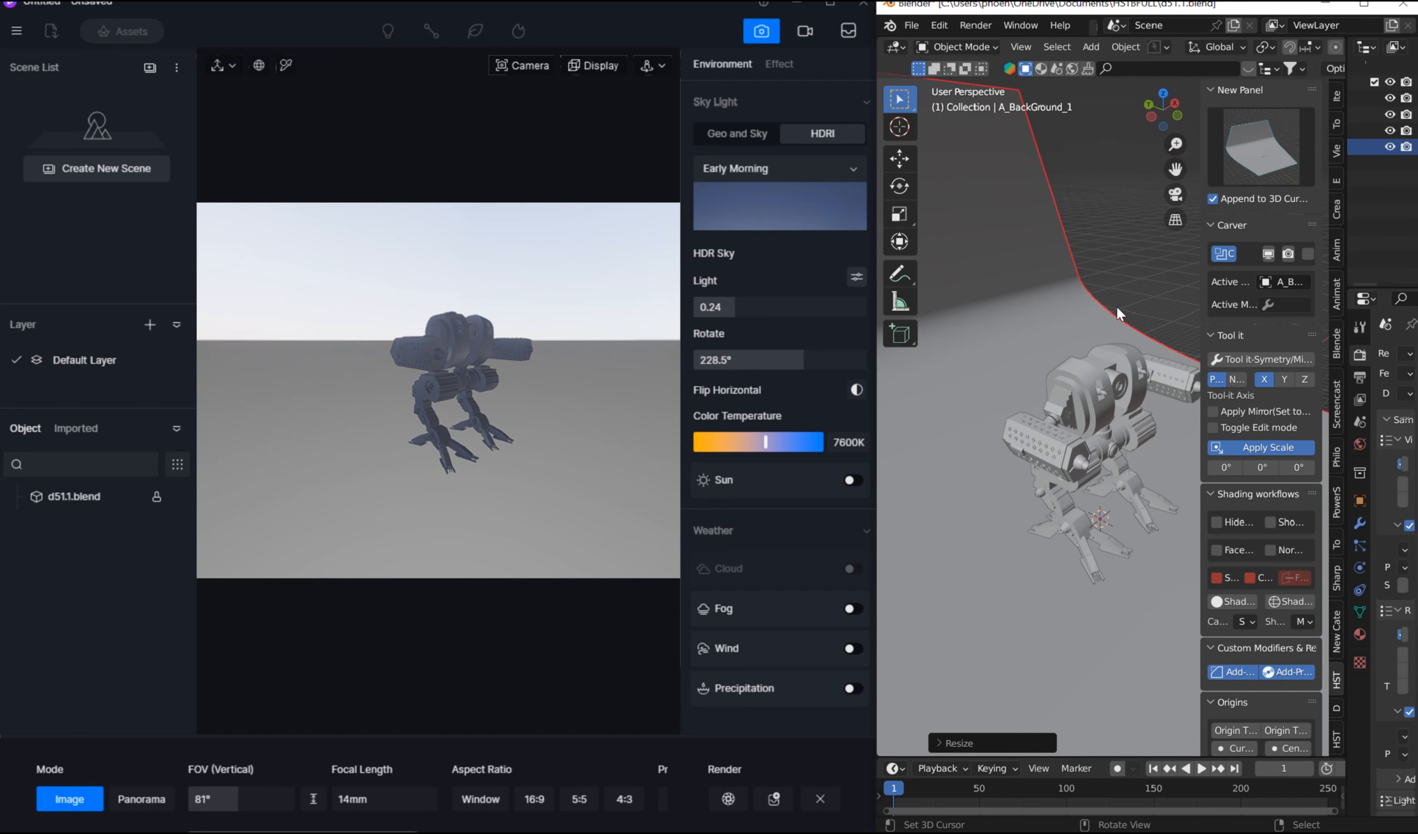
# Step: Push the updated Blender scene to D5 Render and turn on View Sync
pyautogui.click(1335, 709)
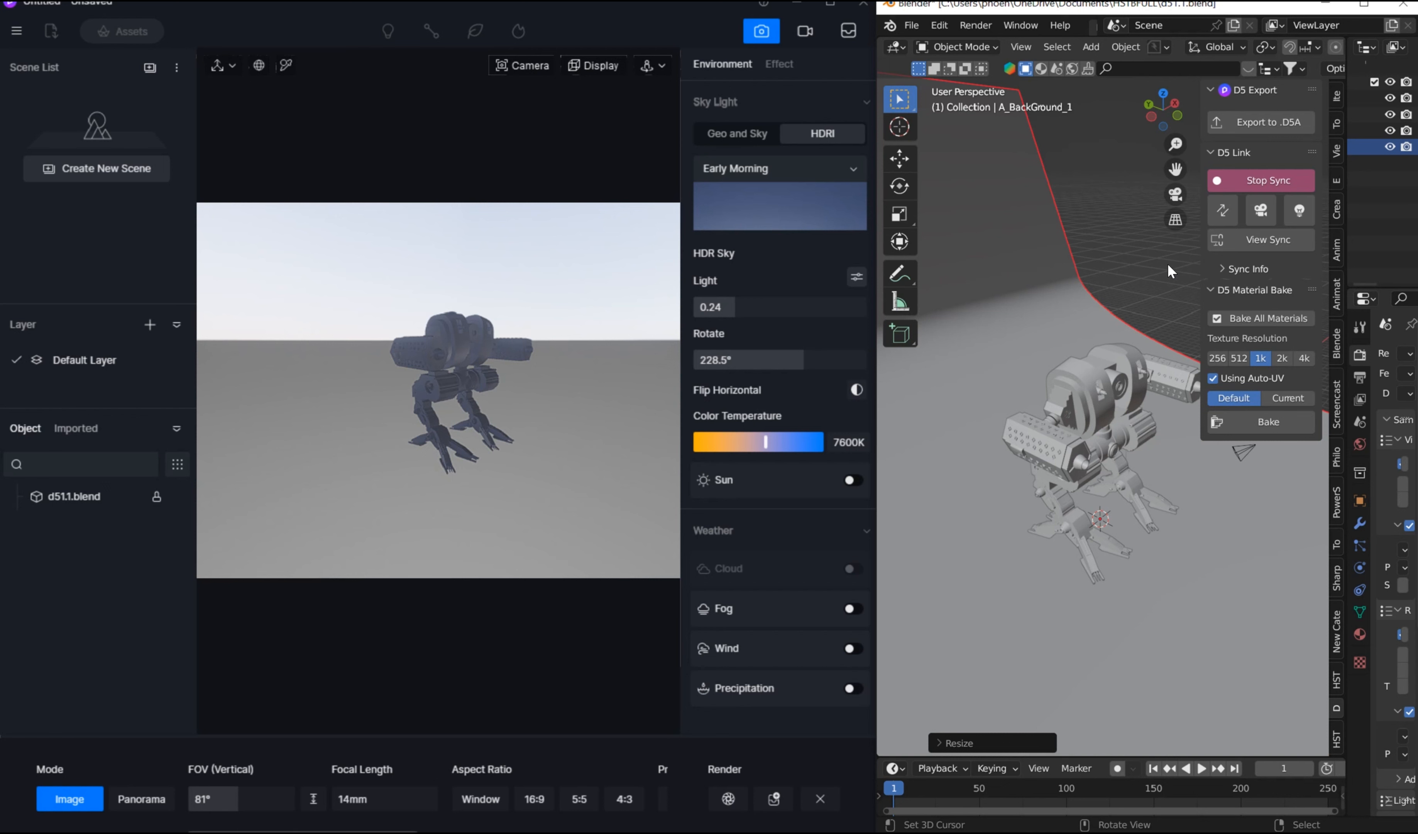
pyautogui.moveTo(1201, 171); pyautogui.dragTo(1159, 172)
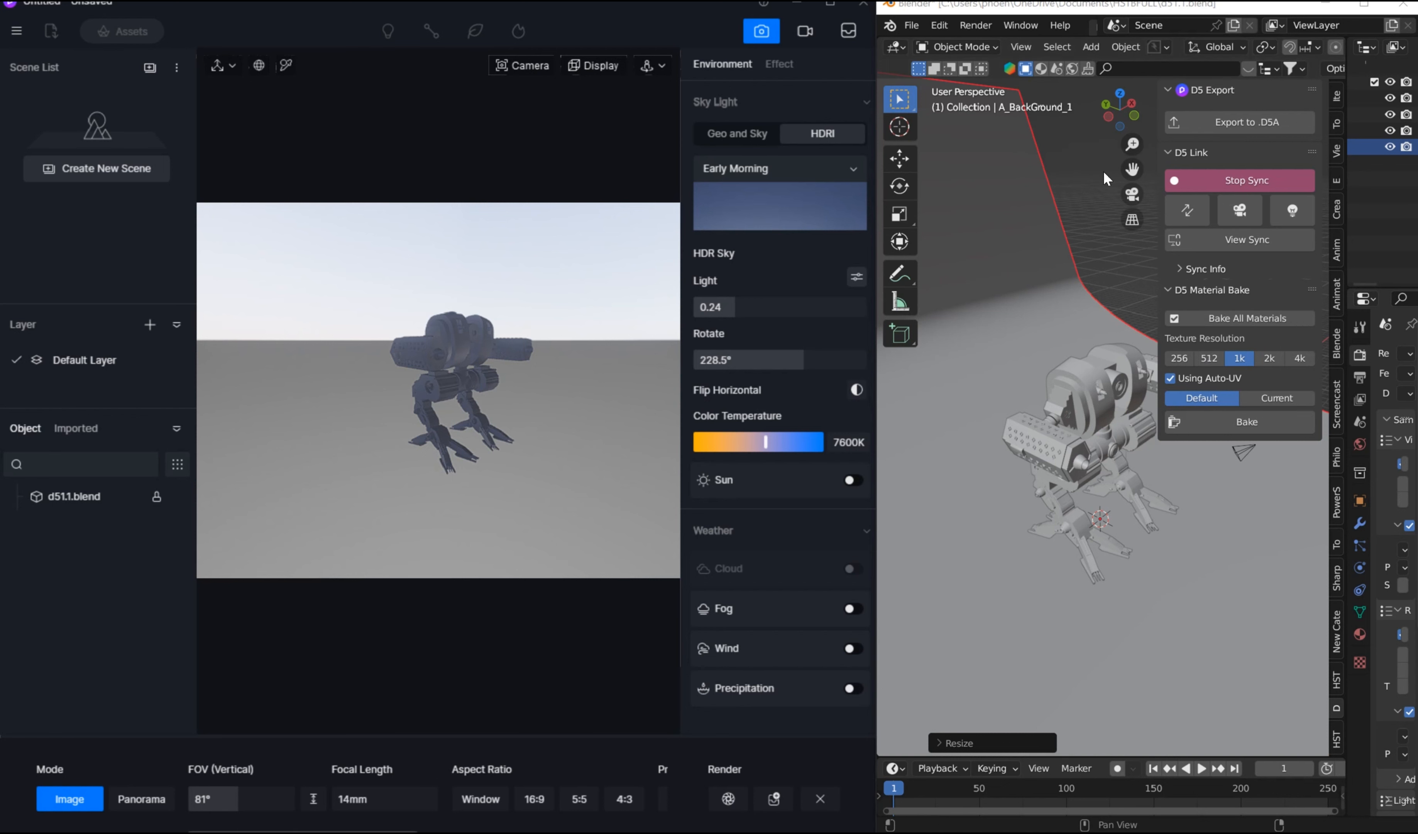
pyautogui.click(1187, 207)
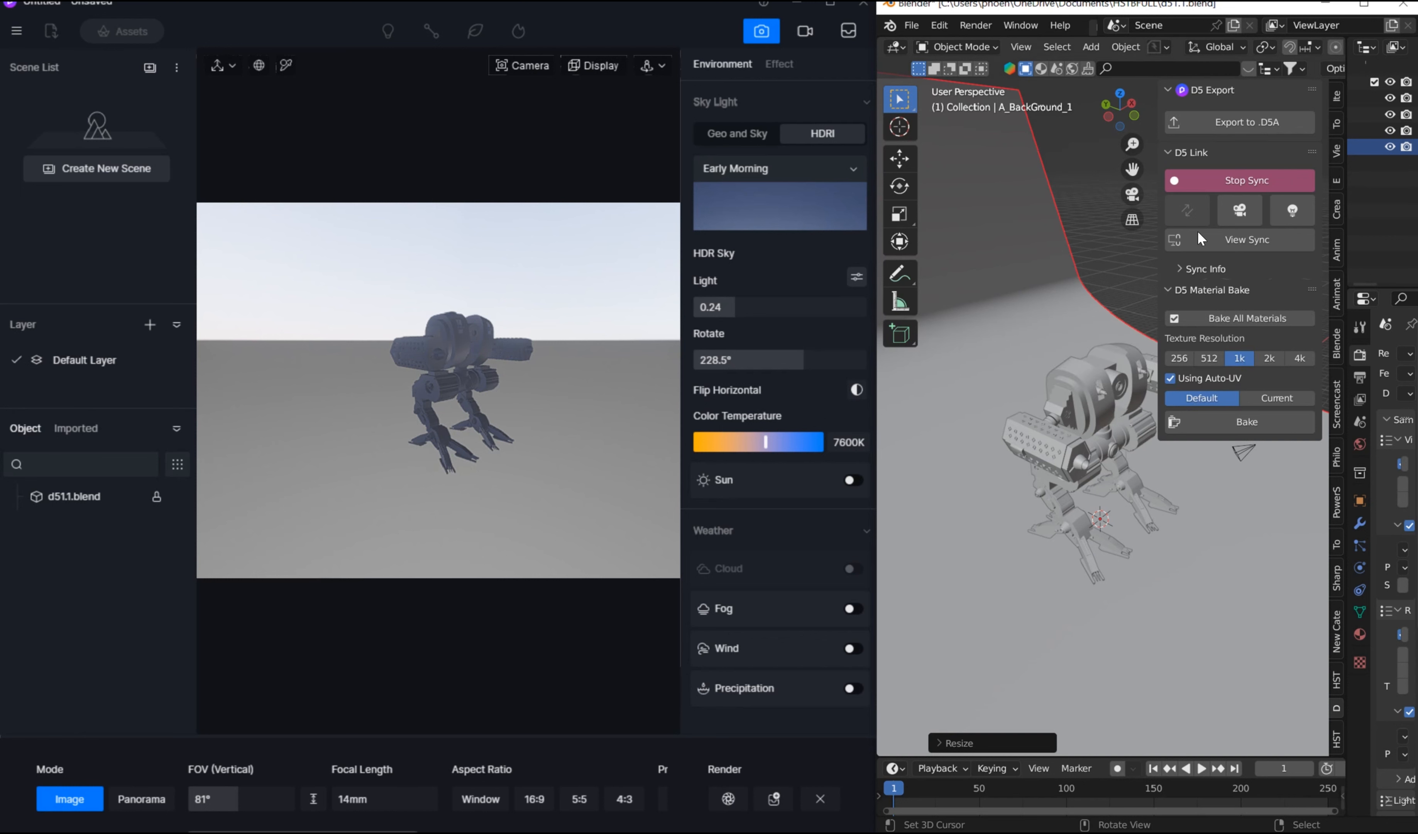
pyautogui.scroll(-5, 542, 330)
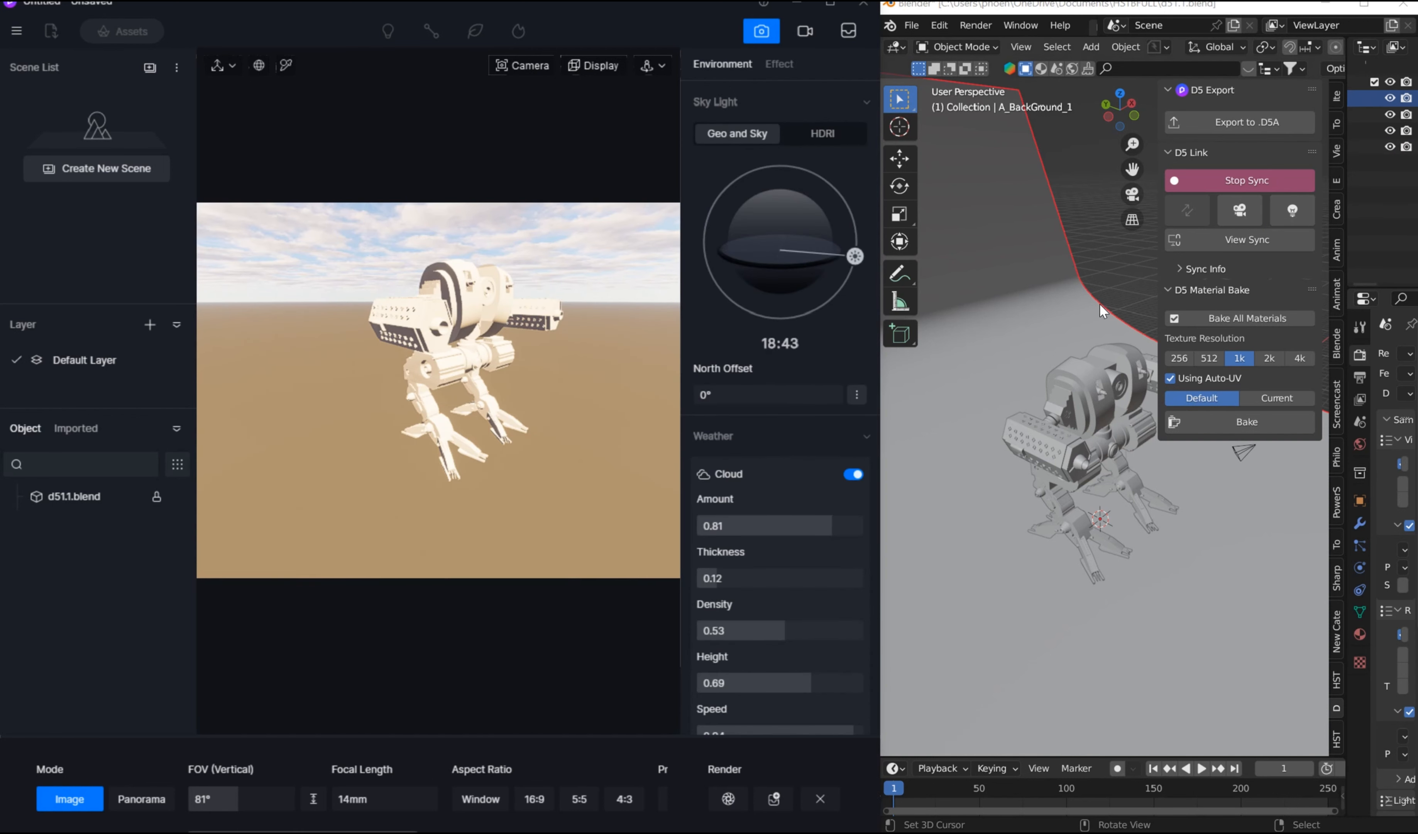
pyautogui.click(1252, 241)
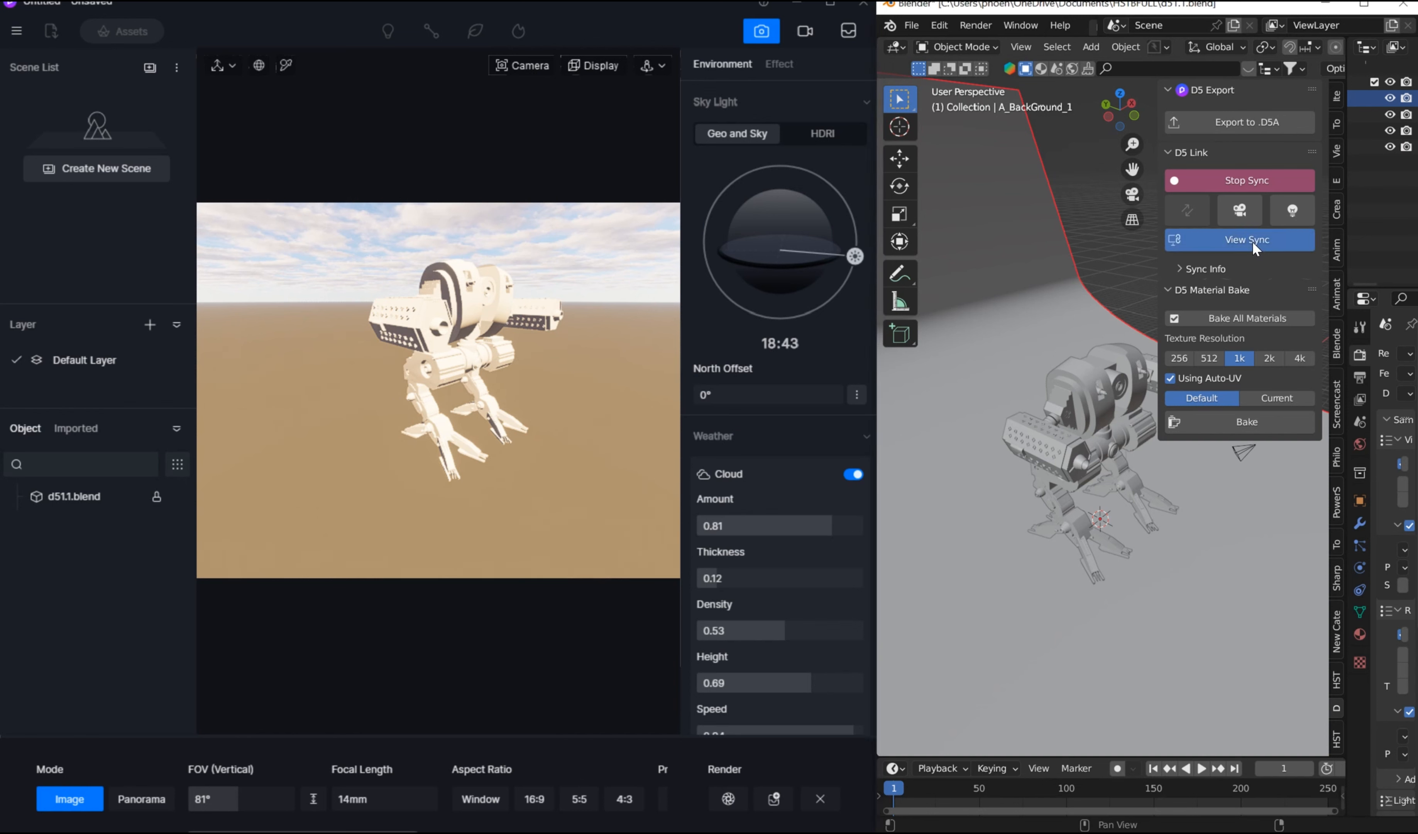
pyautogui.moveTo(978, 315)
pyautogui.mouseDown(button='middle')
pyautogui.moveTo(977, 294)
pyautogui.moveTo(989, 303)
pyautogui.mouseUp(button='middle')
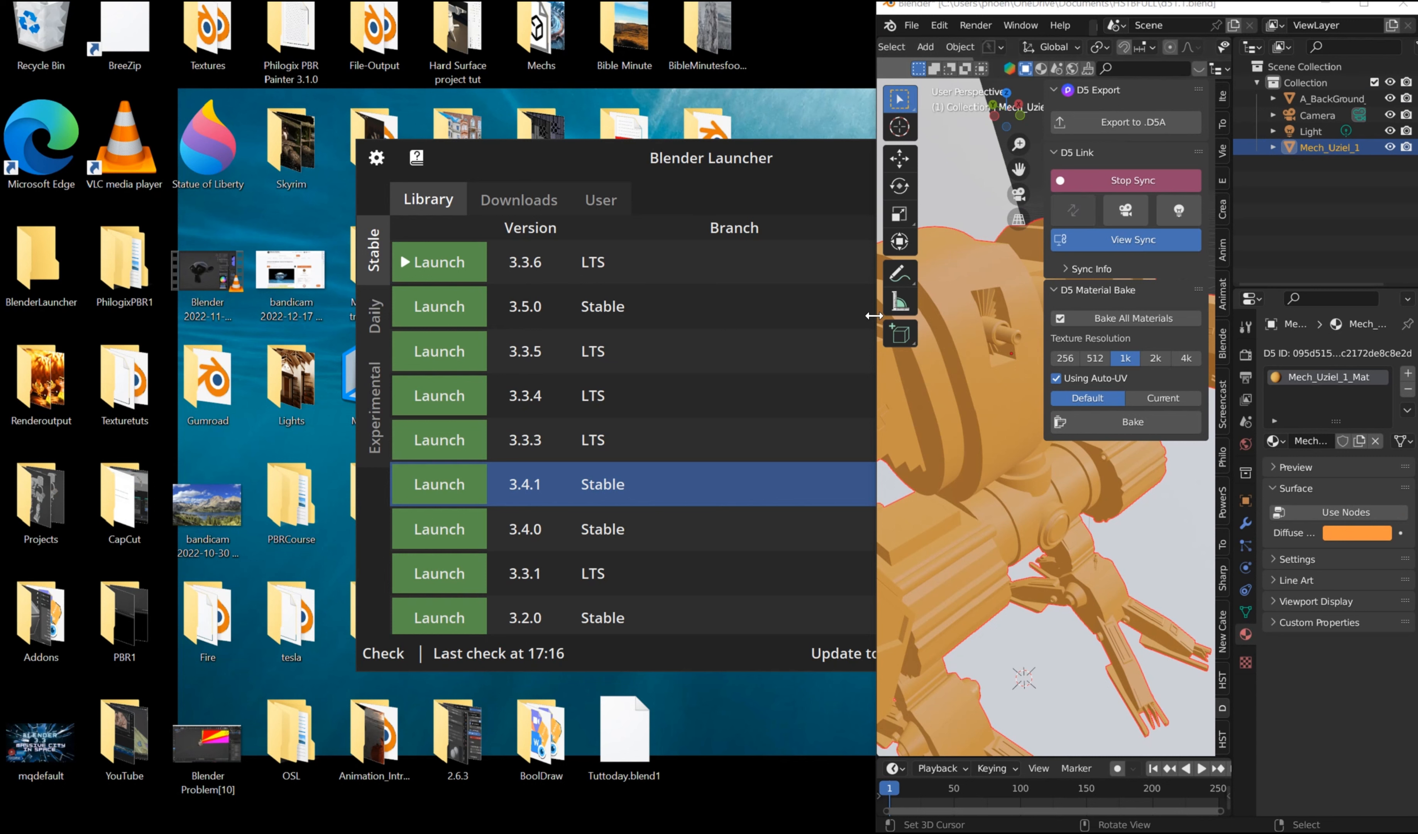
# Step: Stop the D5 link, start syncing again and create a new .drs project for the scene
pyautogui.click(1111, 183)
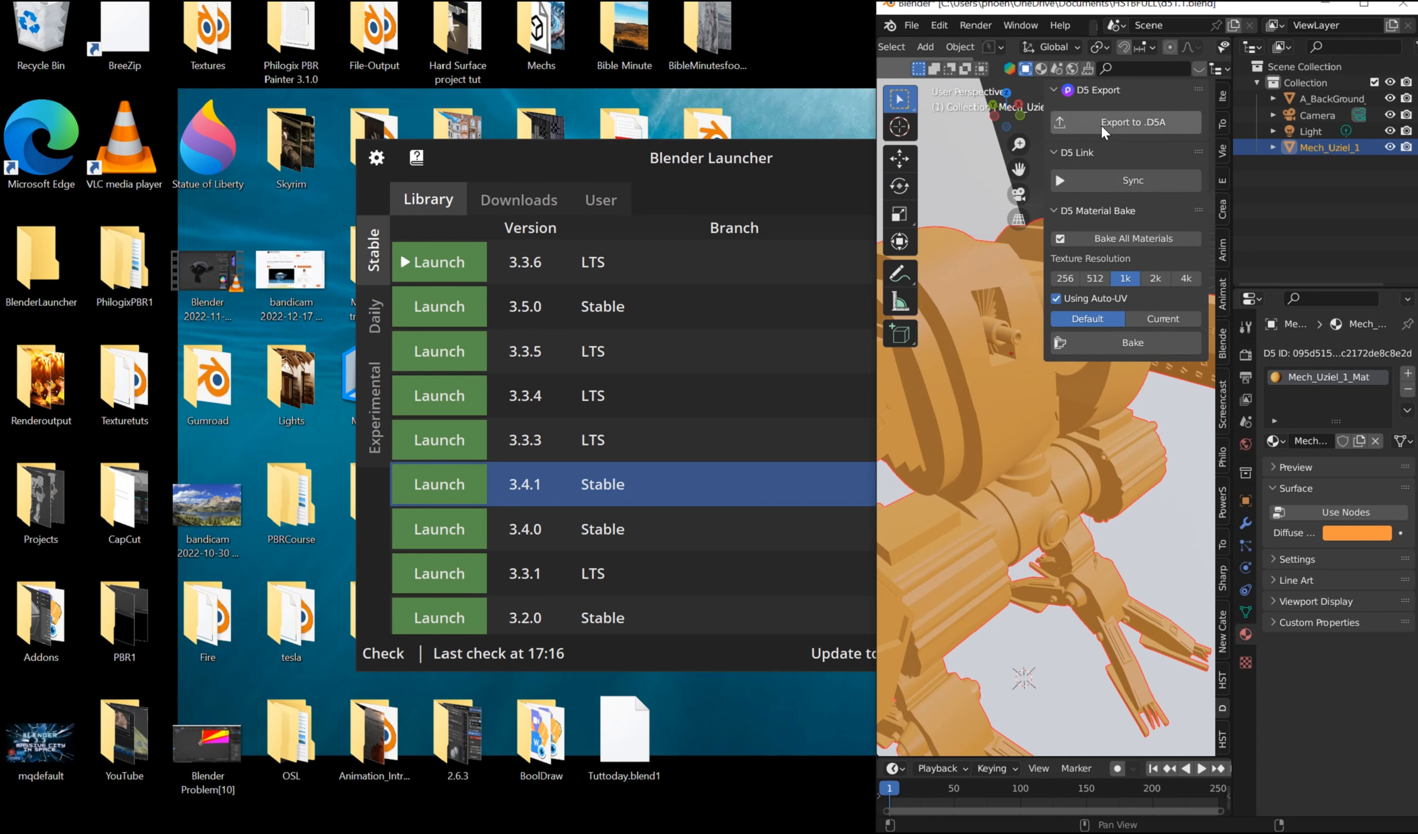
pyautogui.click(1099, 181)
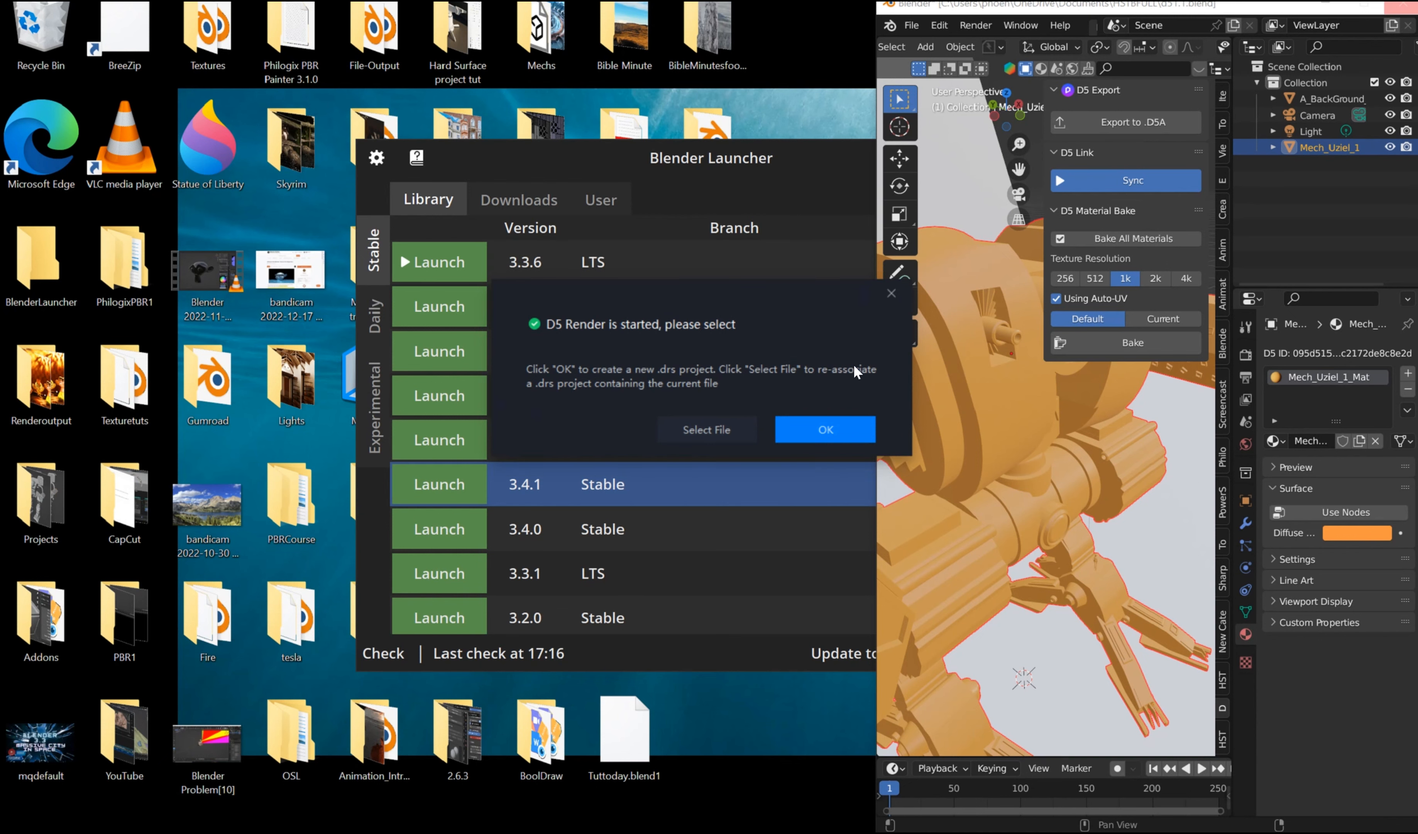
pyautogui.click(839, 420)
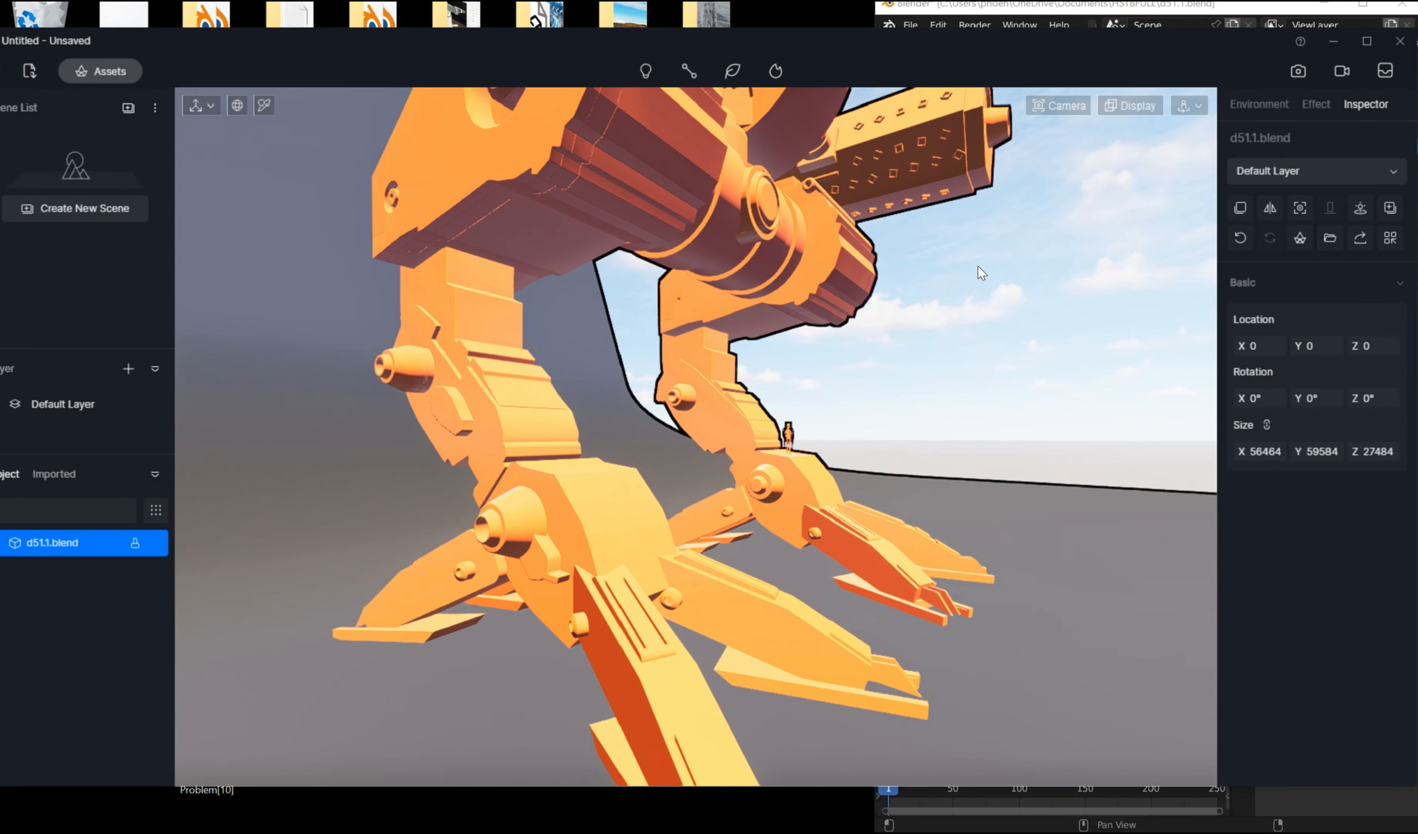
# Step: Examine the synced orange mech and backdrop in D5 Render from different angles and distances
pyautogui.scroll(-5, 976, 278)
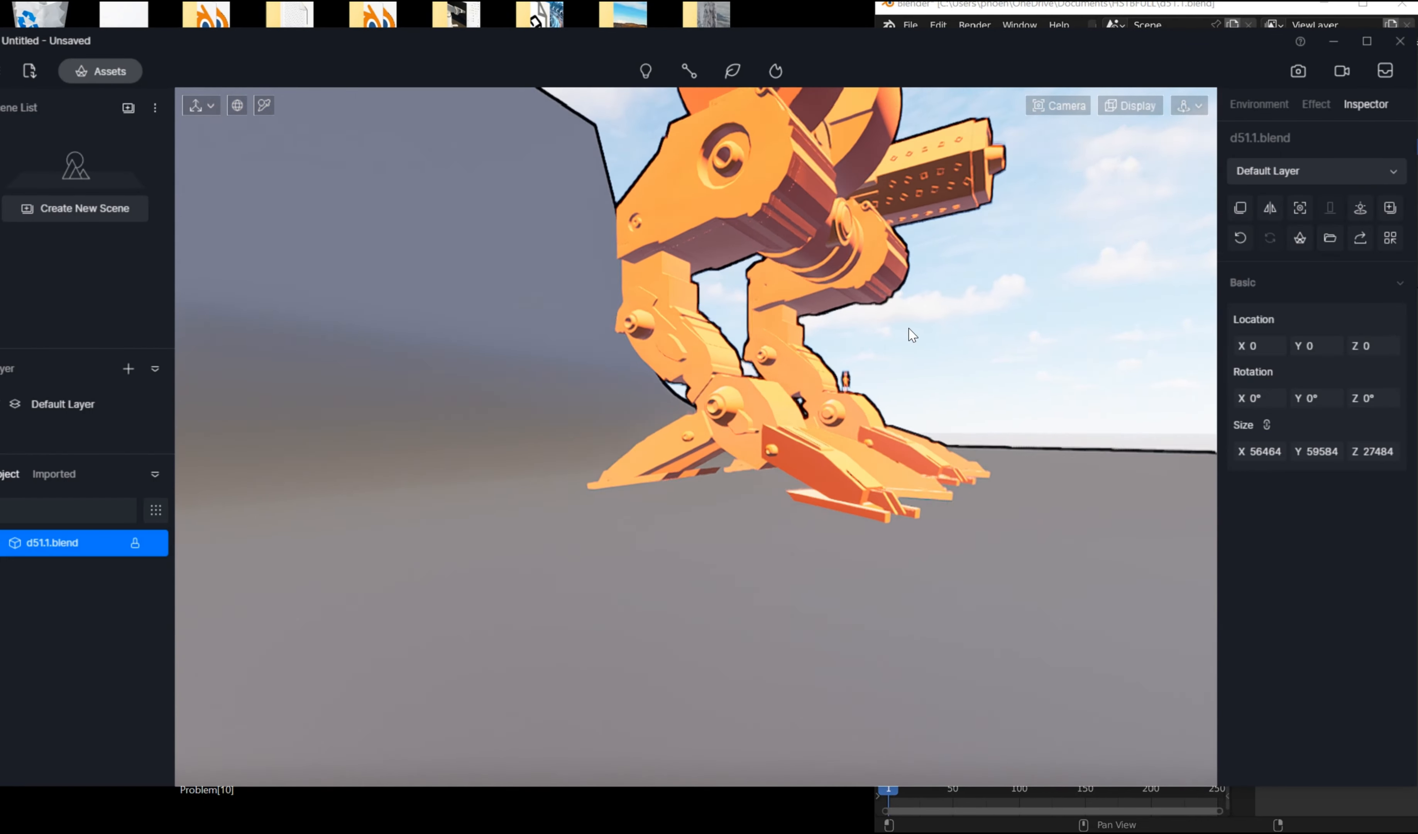
pyautogui.scroll(-2, 967, 263)
pyautogui.moveTo(974, 234); pyautogui.dragTo(753, 497, button='right')
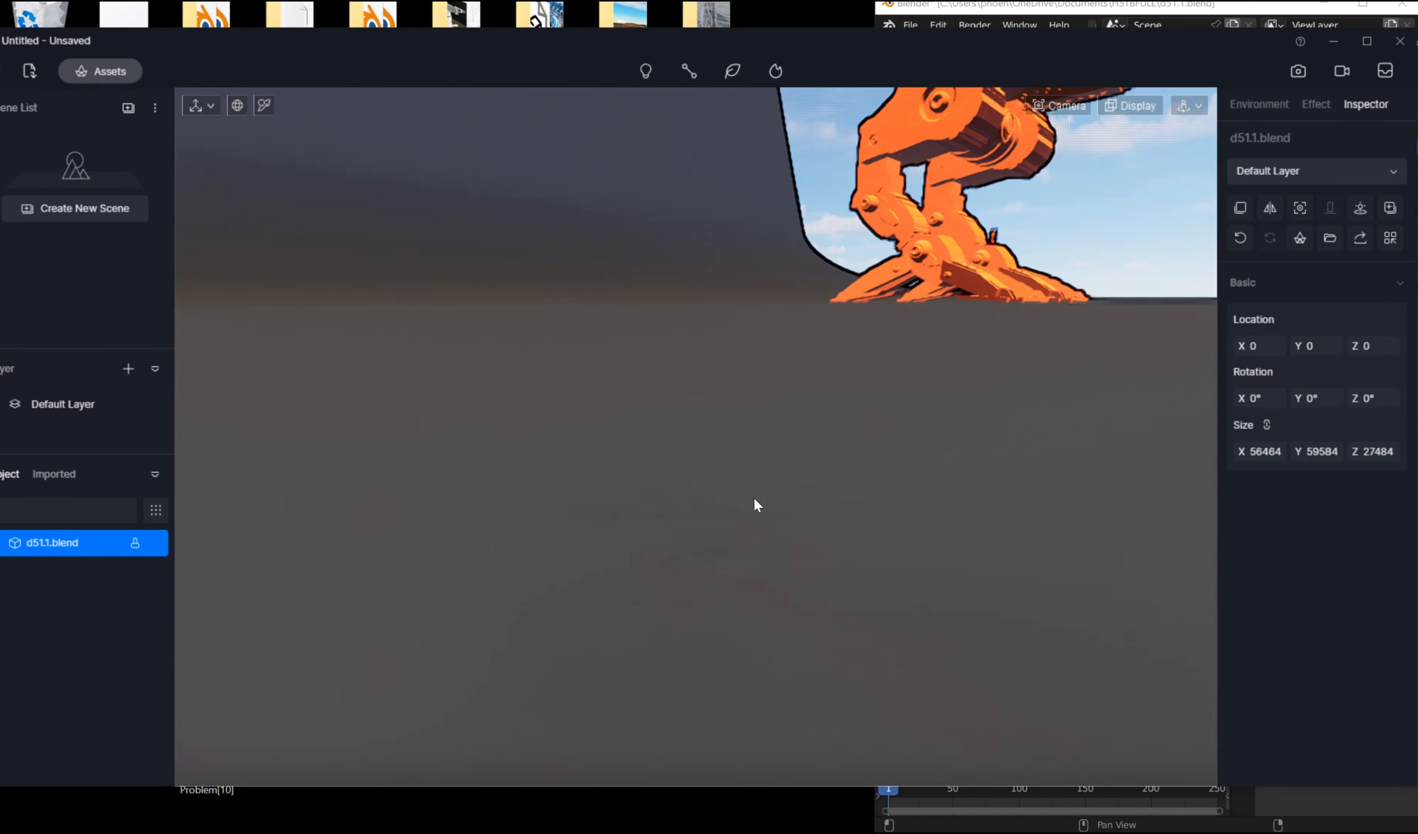
pyautogui.moveTo(981, 221); pyautogui.dragTo(681, 585, button='middle')
pyautogui.moveTo(681, 585); pyautogui.dragTo(429, 567, button='right')
pyautogui.scroll(-4, 709, 410)
pyautogui.moveTo(710, 414); pyautogui.dragTo(1133, 703, button='right')
pyautogui.scroll(5, 858, 427)
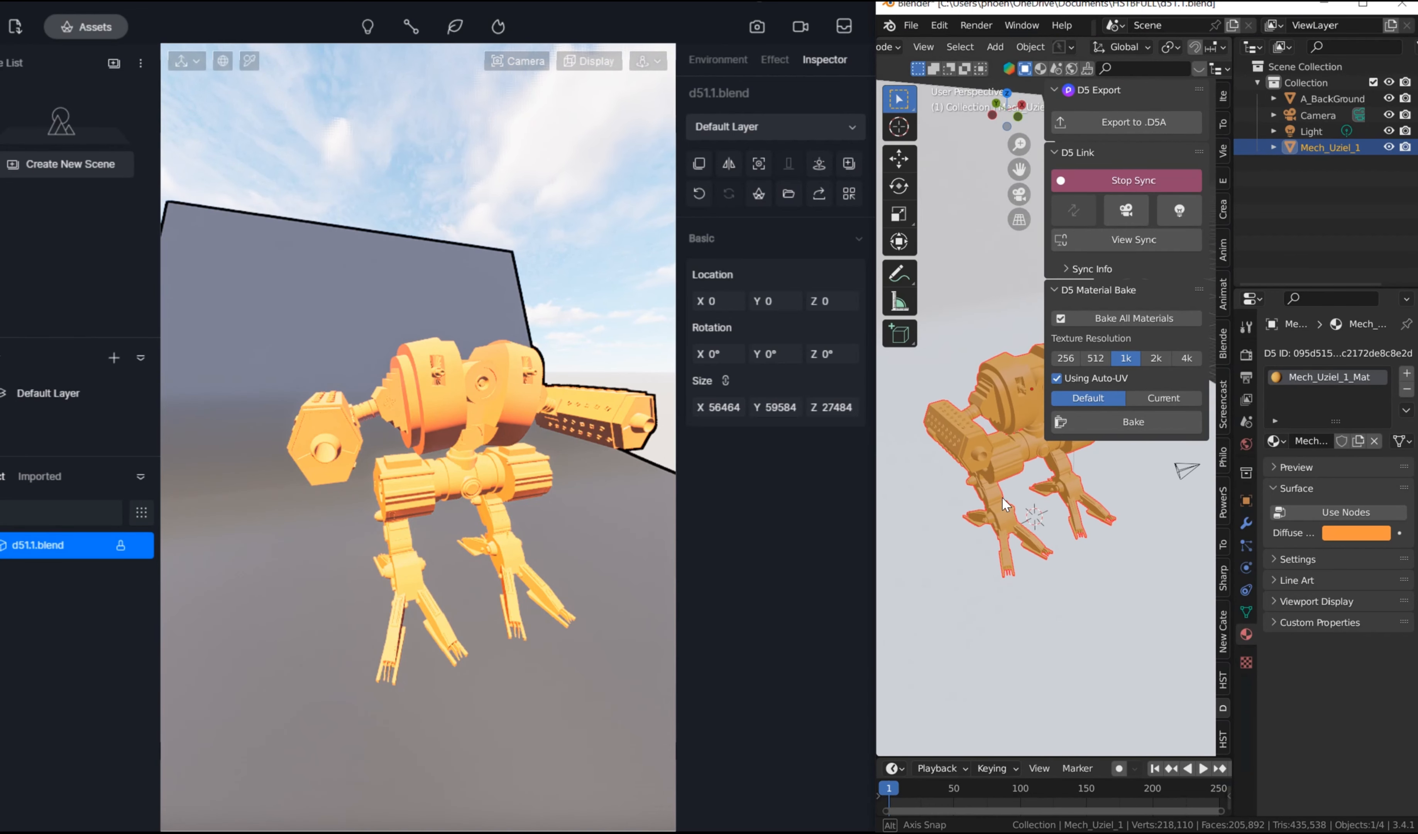
# Step: Enable View Sync in Blender and orbit around the mech to drive the D5 view
pyautogui.click(1128, 243)
pyautogui.moveTo(947, 458); pyautogui.dragTo(913, 467, button='middle')
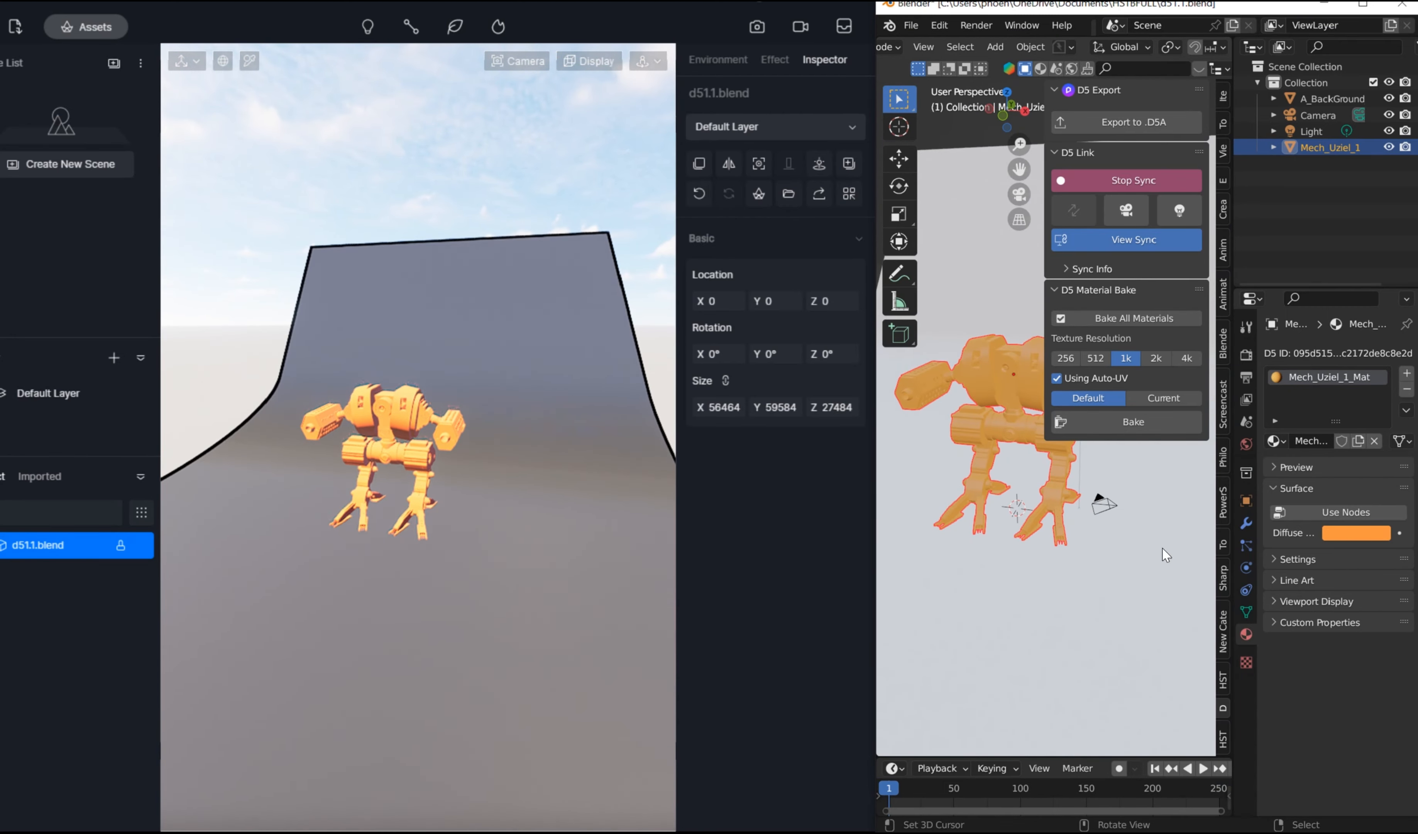
pyautogui.moveTo(1112, 541); pyautogui.dragTo(1161, 497, button='middle')
pyautogui.moveTo(1110, 550); pyautogui.dragTo(1145, 501, button='middle')
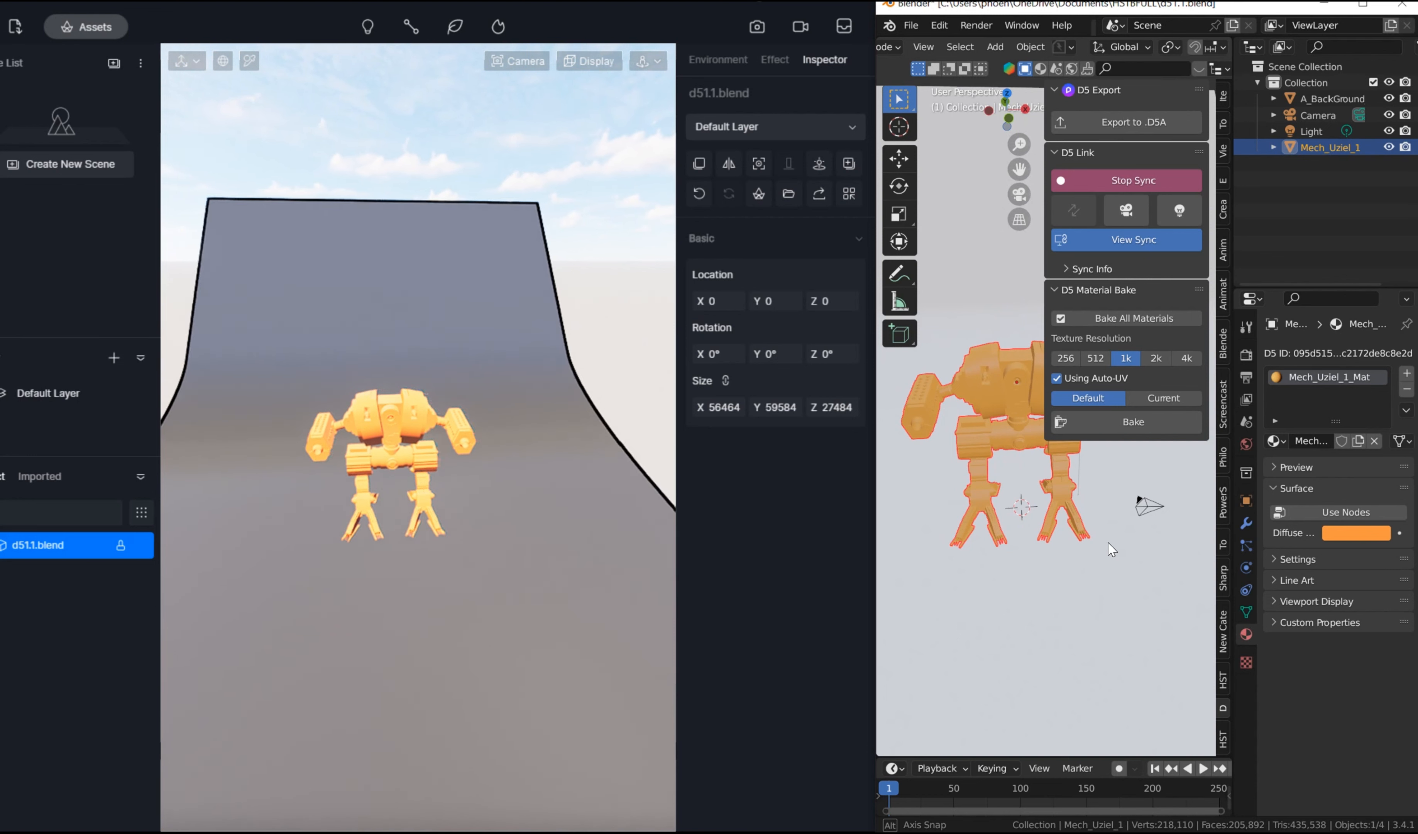
pyautogui.scroll(2, 1158, 482)
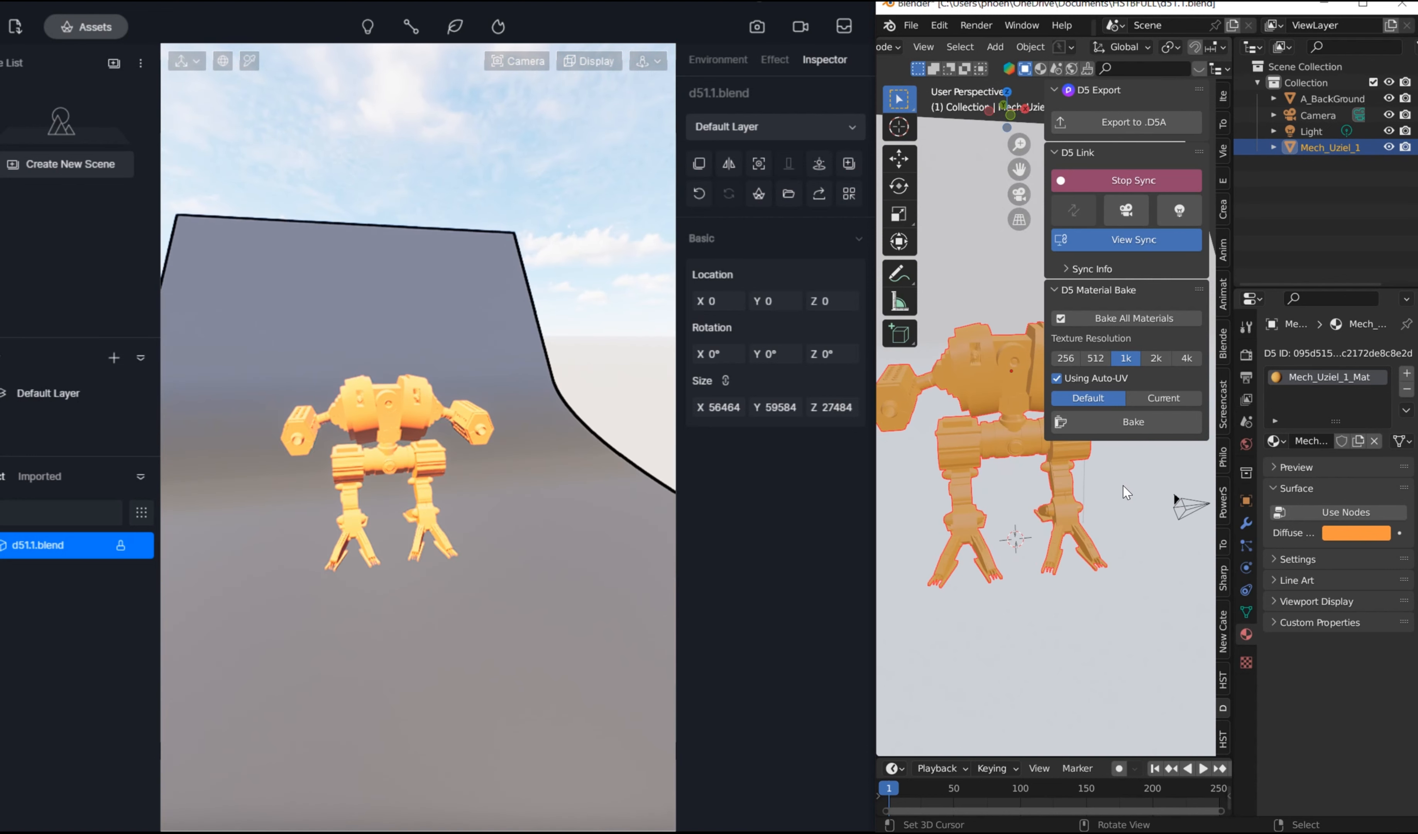
# Step: Hide the sidebar, widen the 3D viewport and align the camera to a close three-quarter view of the mech
pyautogui.press('n')
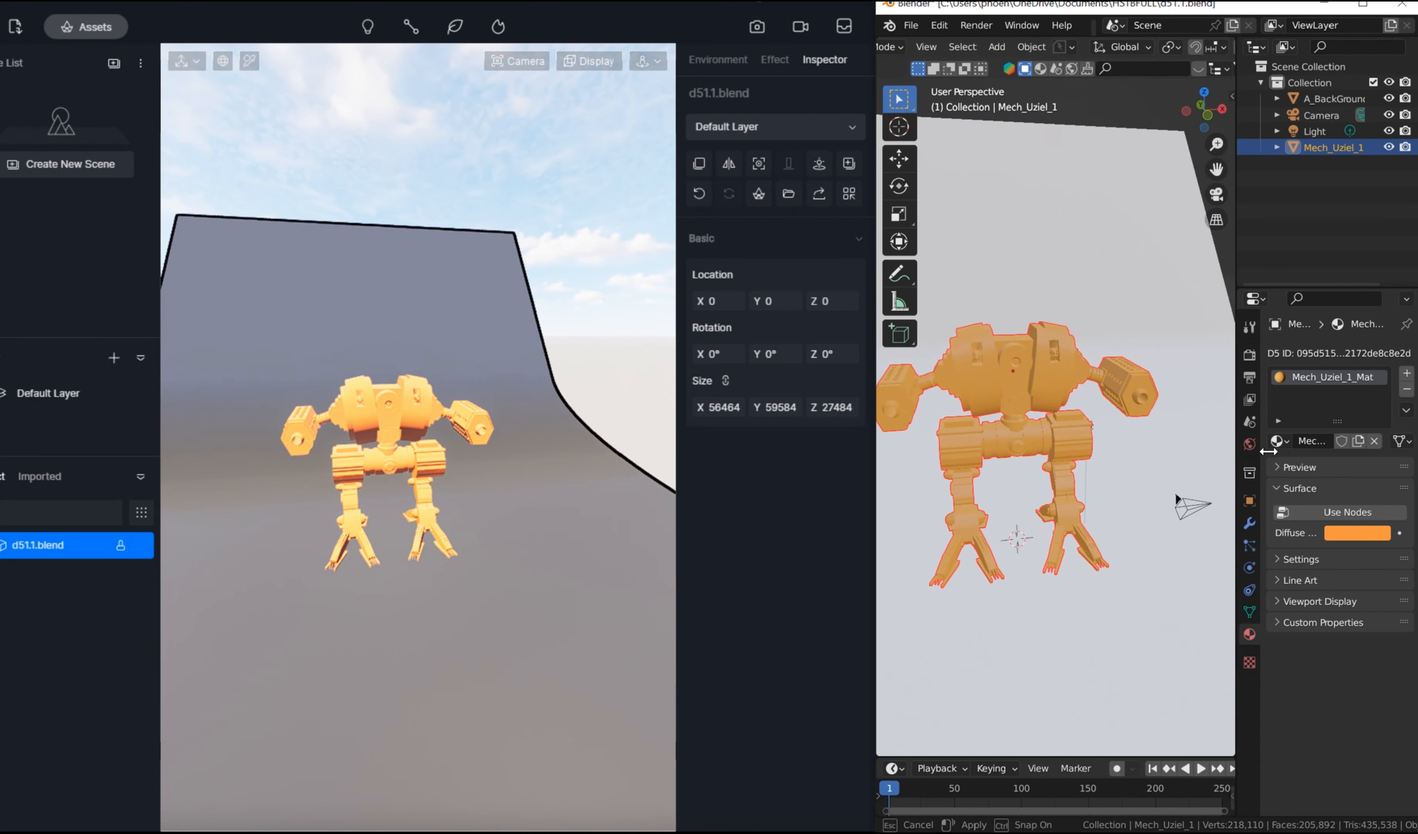
pyautogui.moveTo(1231, 450); pyautogui.dragTo(1265, 450)
pyautogui.moveTo(1141, 406); pyautogui.dragTo(1203, 335, button='middle')
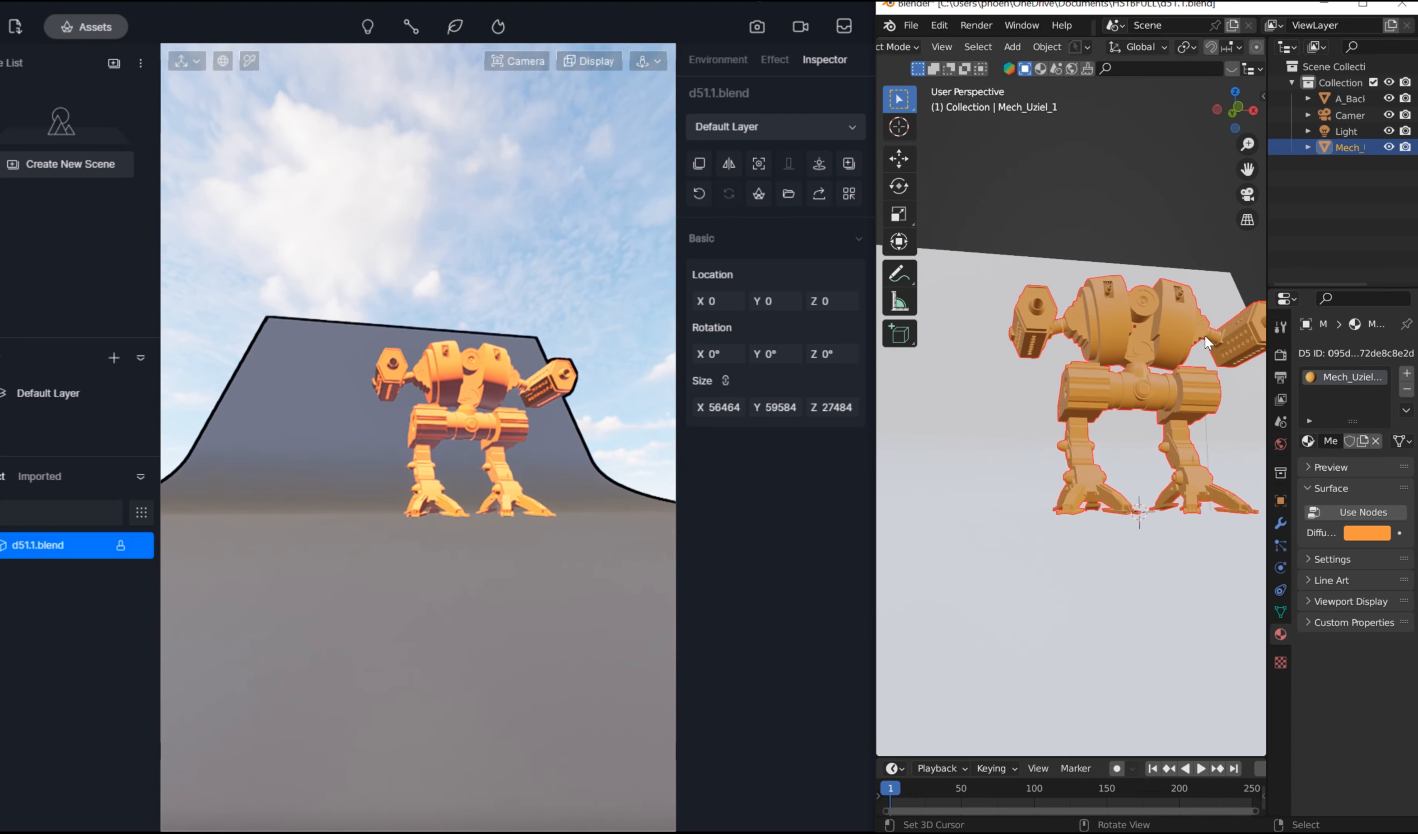
pyautogui.scroll(6, 1144, 332)
pyautogui.moveTo(1045, 326); pyautogui.dragTo(1093, 361, button='middle')
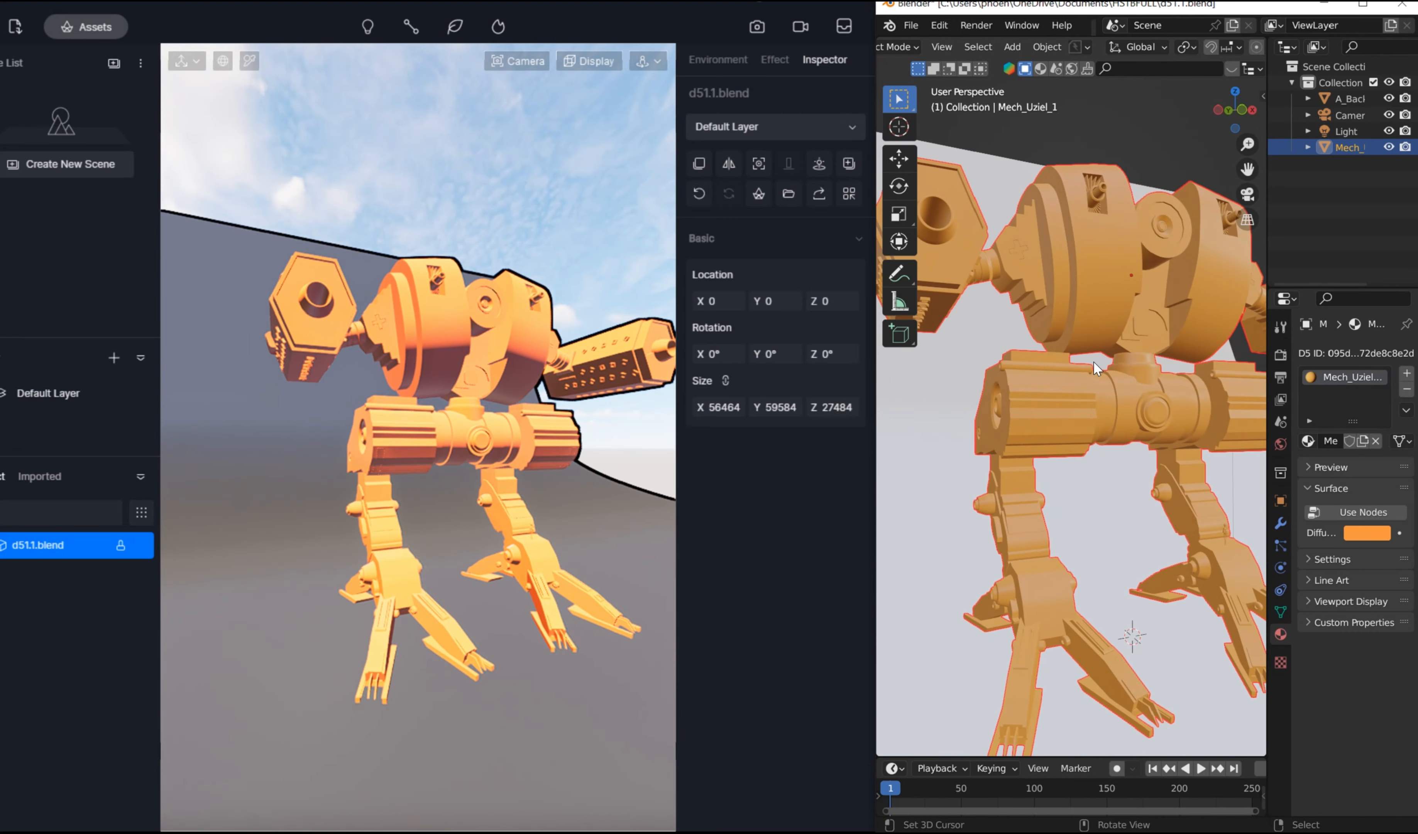
pyautogui.press('ctrl+alt+KP_0')
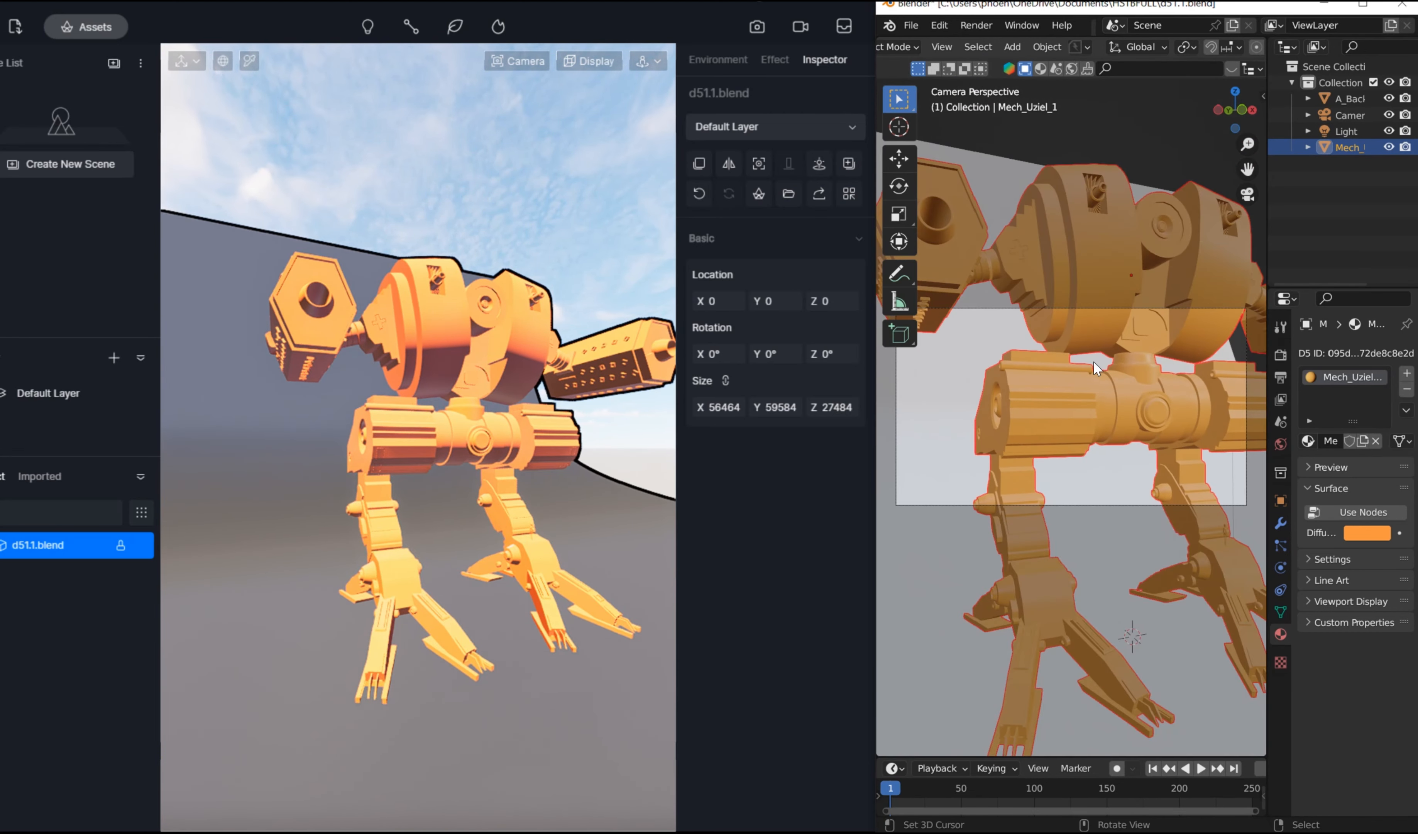
# Step: Select the camera and set its sensor size to 48 mm
pyautogui.click(1079, 308)
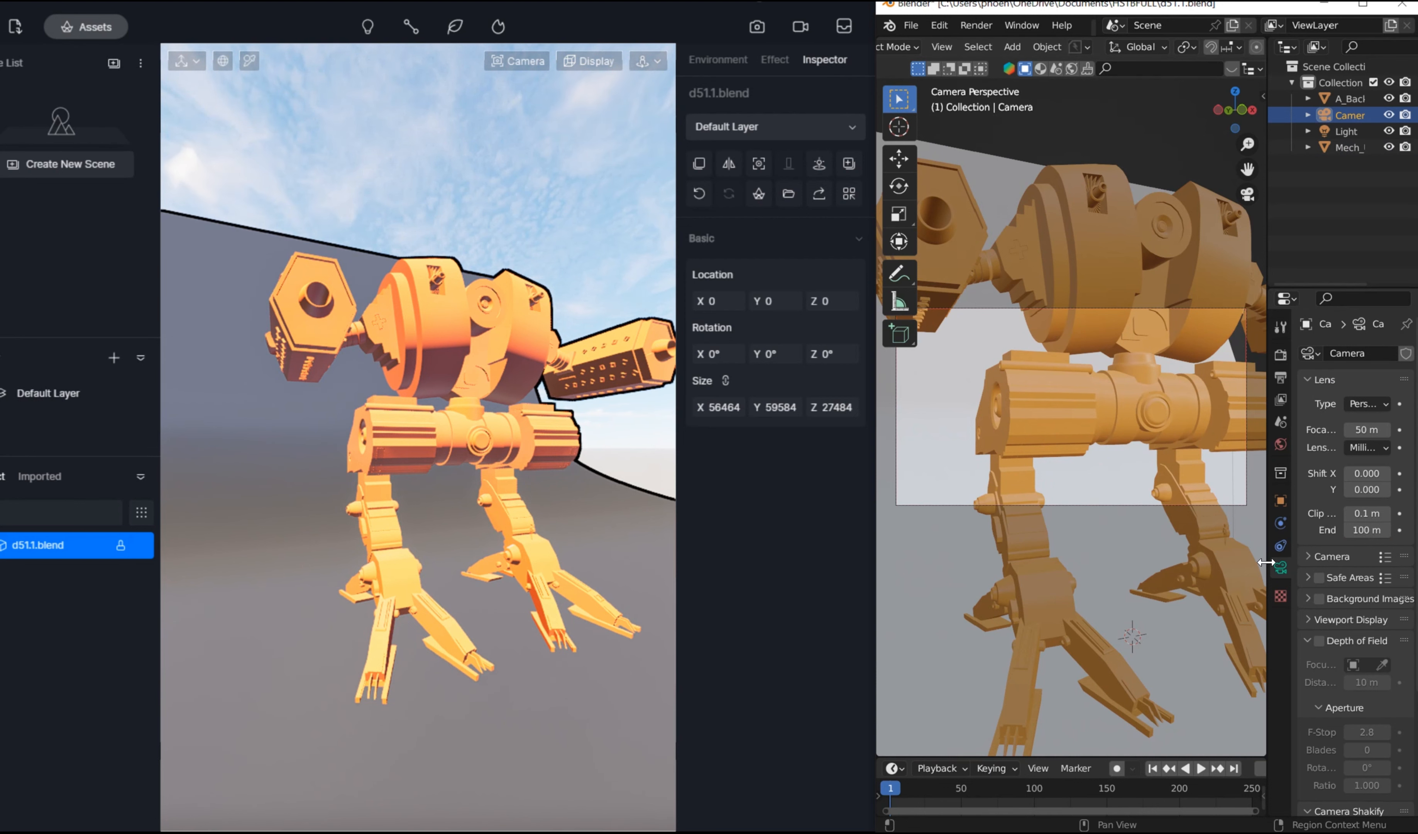
pyautogui.moveTo(1267, 561); pyautogui.dragTo(1236, 560)
pyautogui.click(1280, 556)
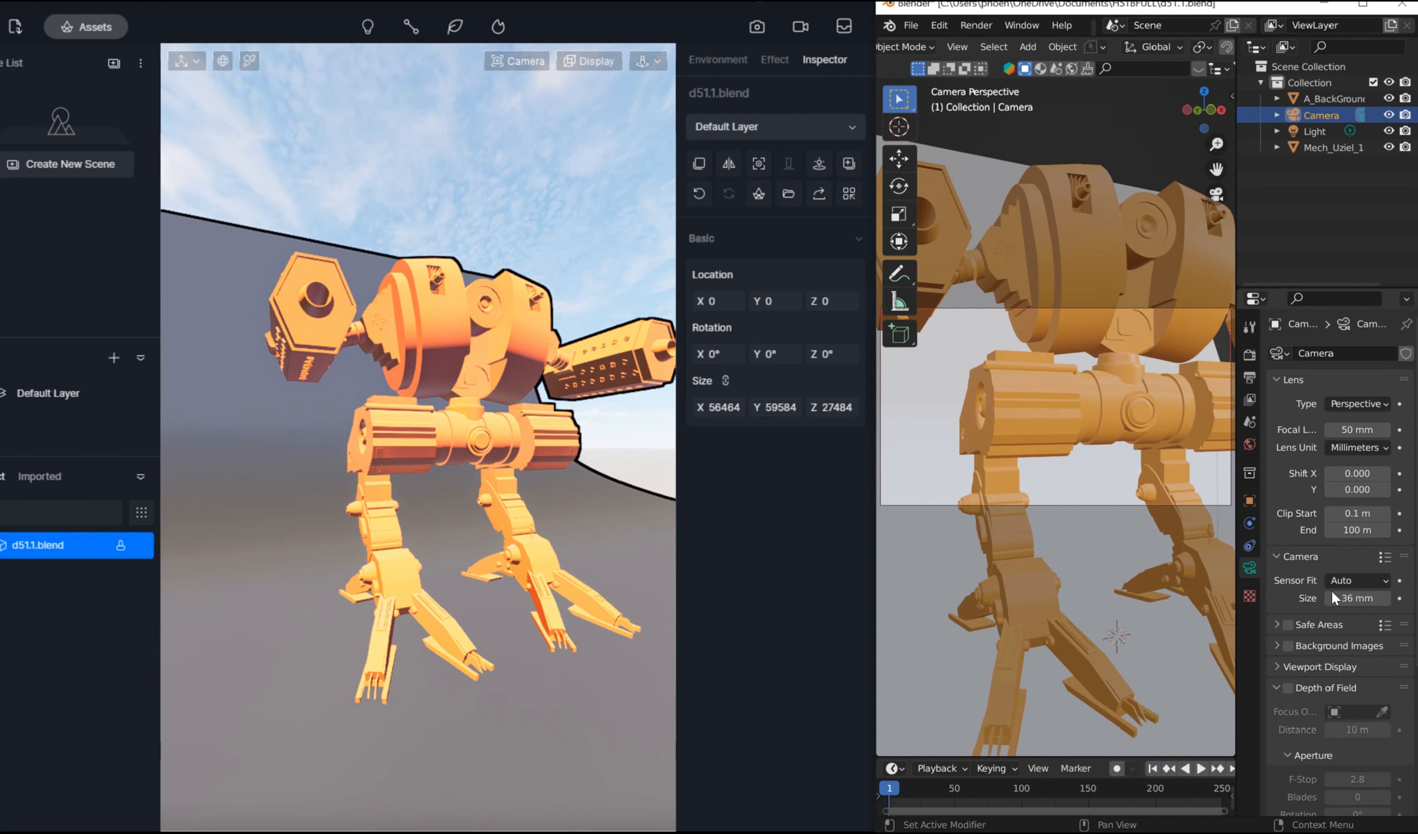
pyautogui.click(1350, 598)
pyautogui.click(1342, 618)
pyautogui.moveTo(1344, 600); pyautogui.dragTo(1405, 599)
pyautogui.click(1344, 599)
pyautogui.write('48')
pyautogui.press('Return')
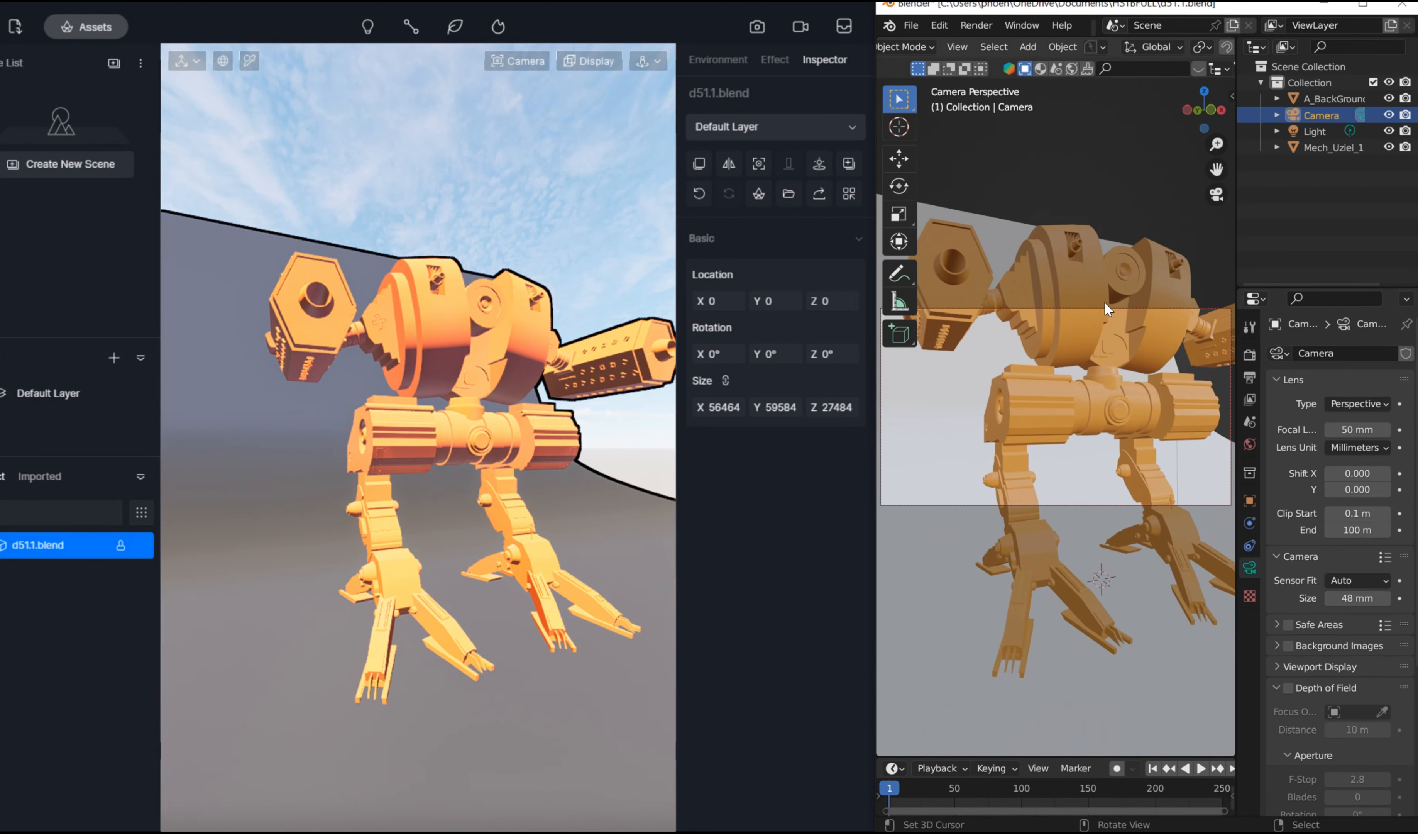
# Step: Move the camera upward along the global Z axis to reframe the mech
pyautogui.click(1106, 308)
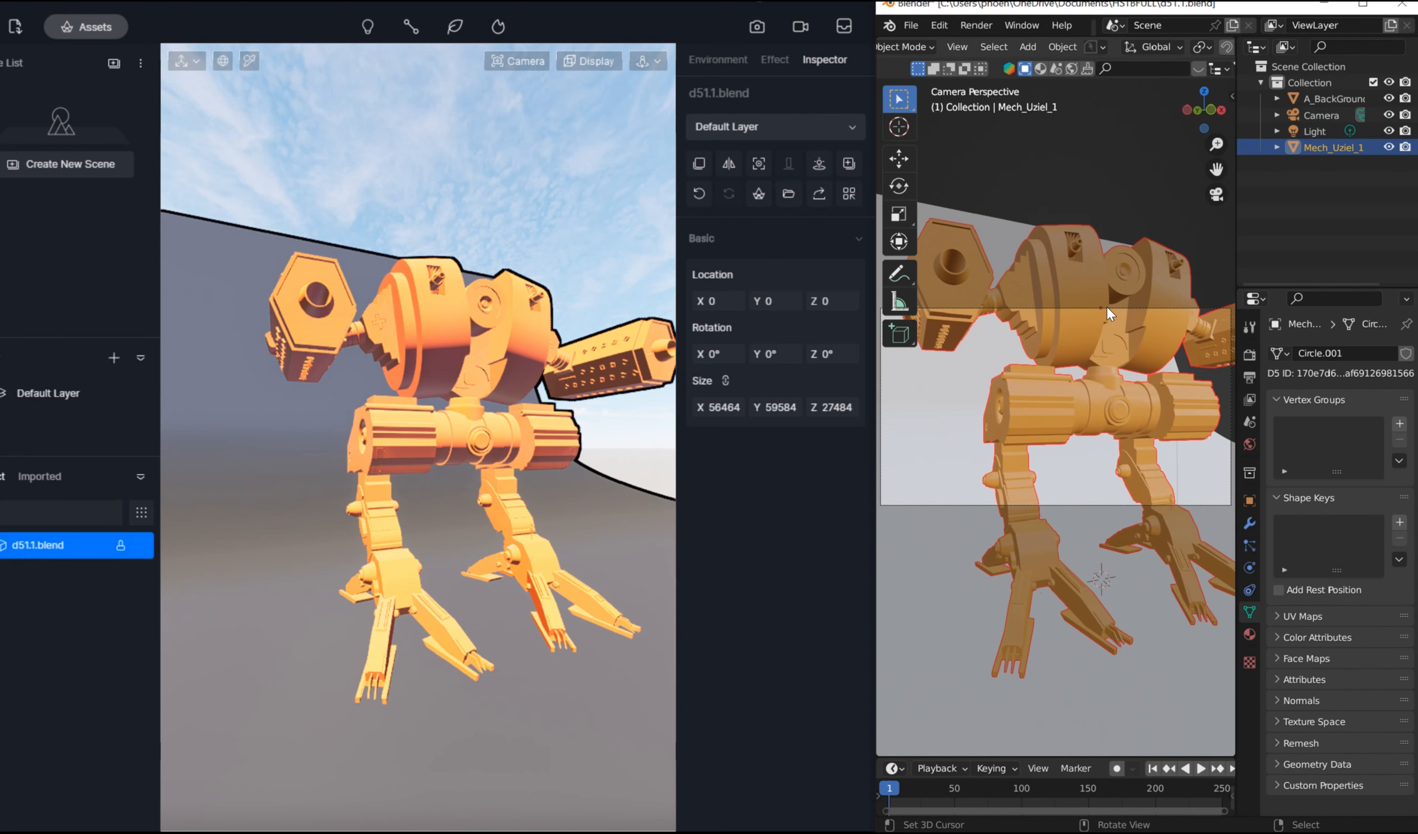
pyautogui.click(1106, 306)
pyautogui.click(1106, 306)
pyautogui.press('g')
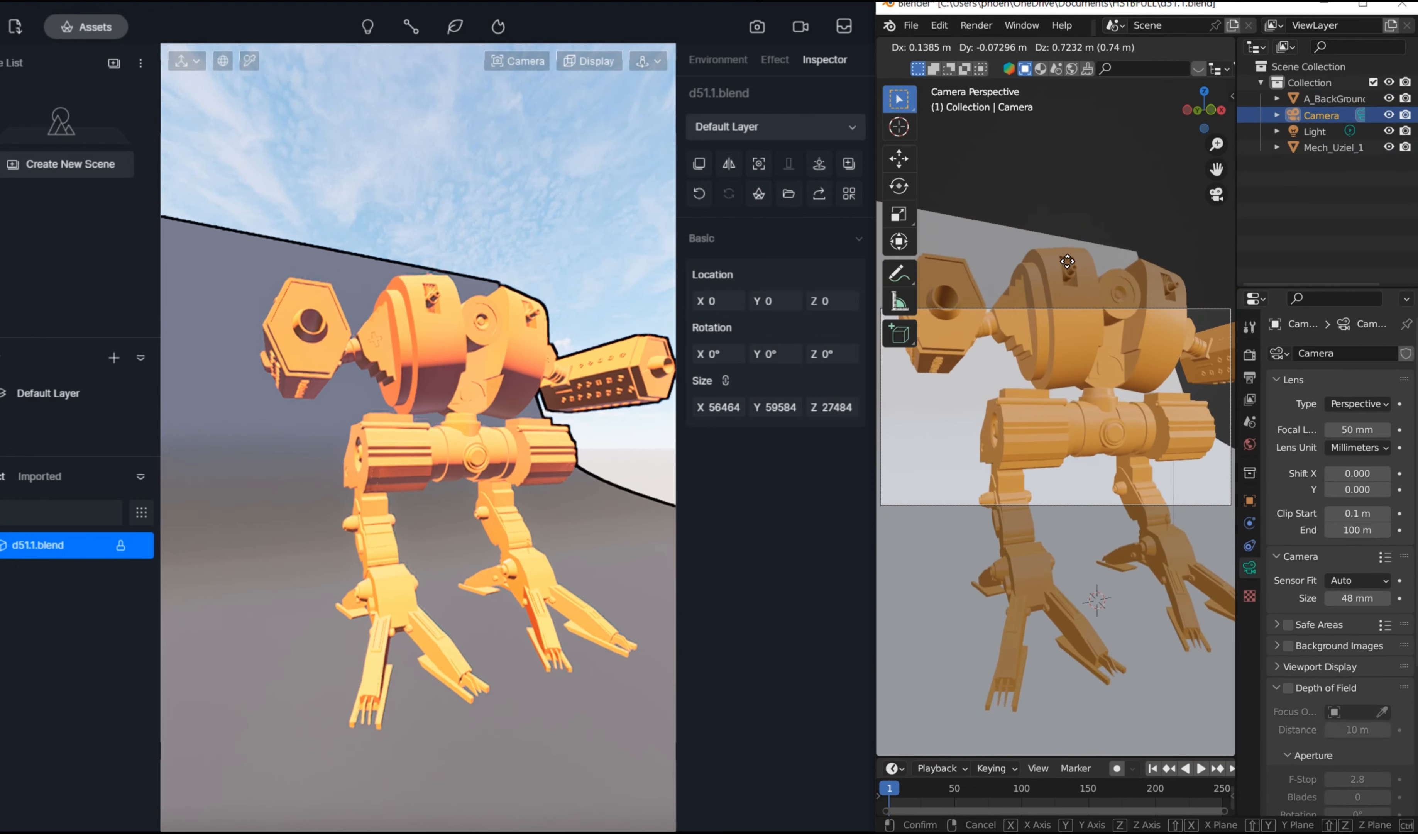
pyautogui.press('z')
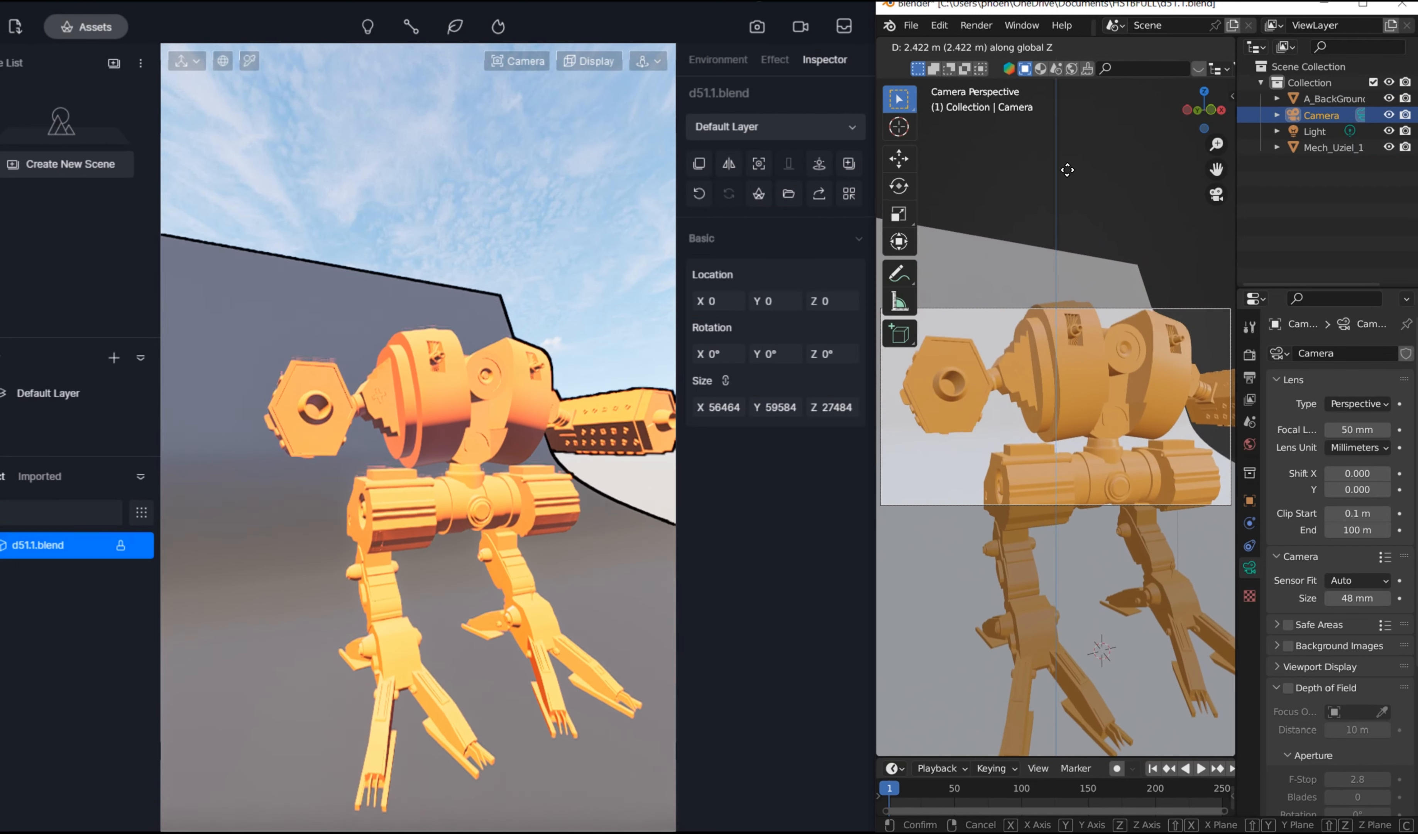
pyautogui.click(1072, 289)
# Step: Select the backdrop and widen it by scaling along the X axis
pyautogui.click(1071, 281)
pyautogui.moveTo(1072, 272); pyautogui.dragTo(1050, 351, button='middle')
pyautogui.scroll(-10, 1078, 288)
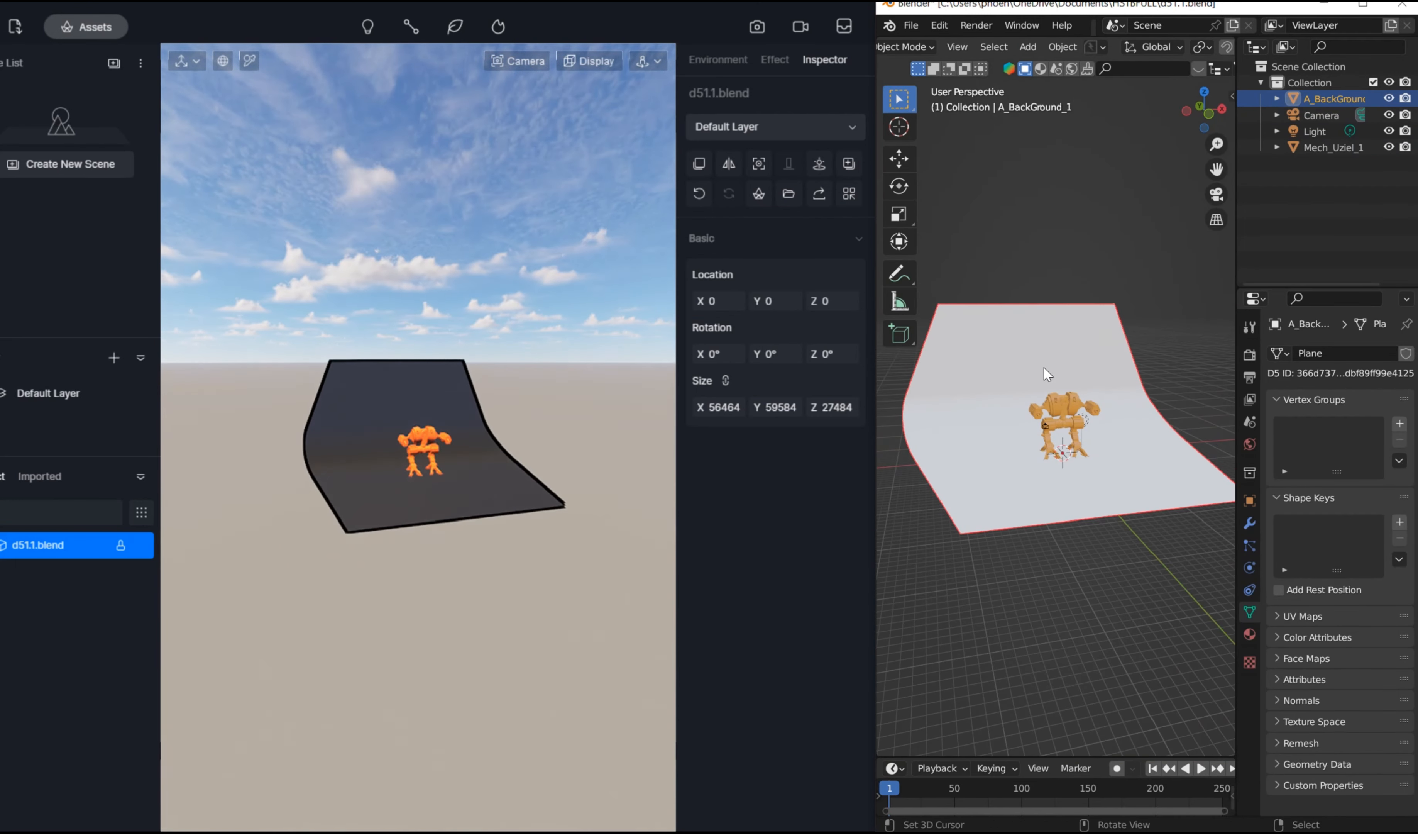
pyautogui.press('s')
pyautogui.press('x')
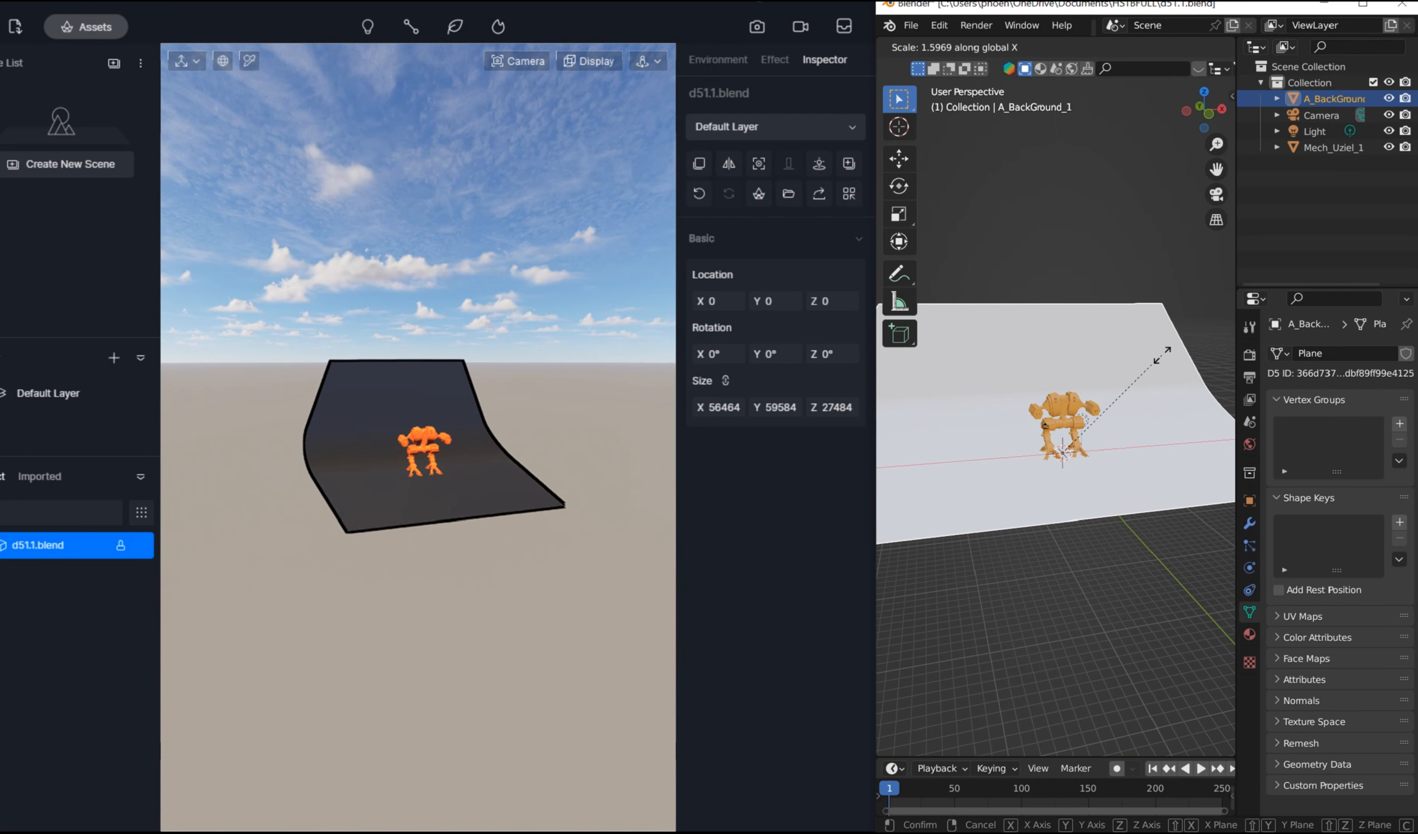
pyautogui.click(1155, 356)
# Step: Stretch the backdrop along the Y axis and enlarge it slightly in all directions
pyautogui.press('s')
pyautogui.press('y')
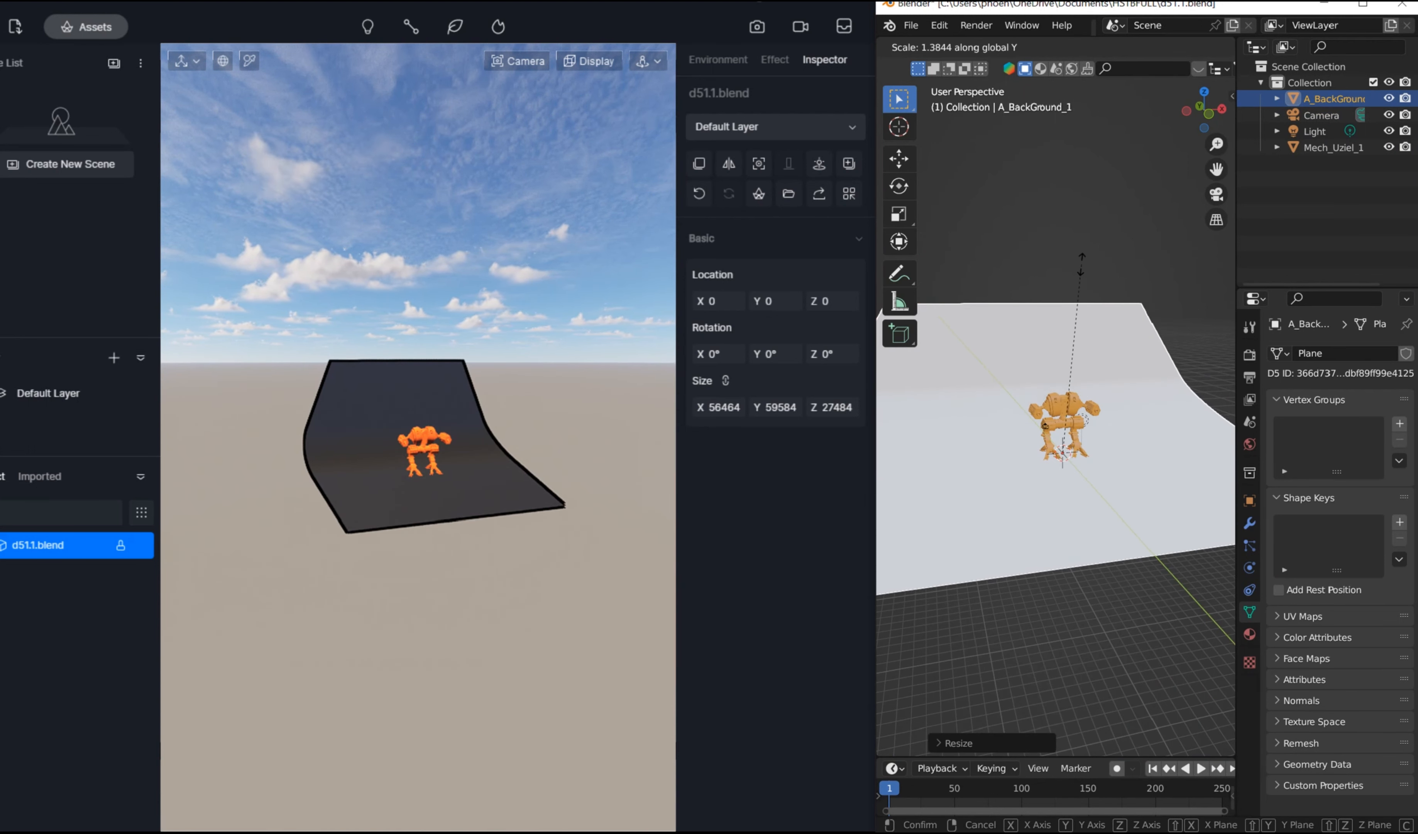
pyautogui.click(1106, 304)
pyautogui.press('s')
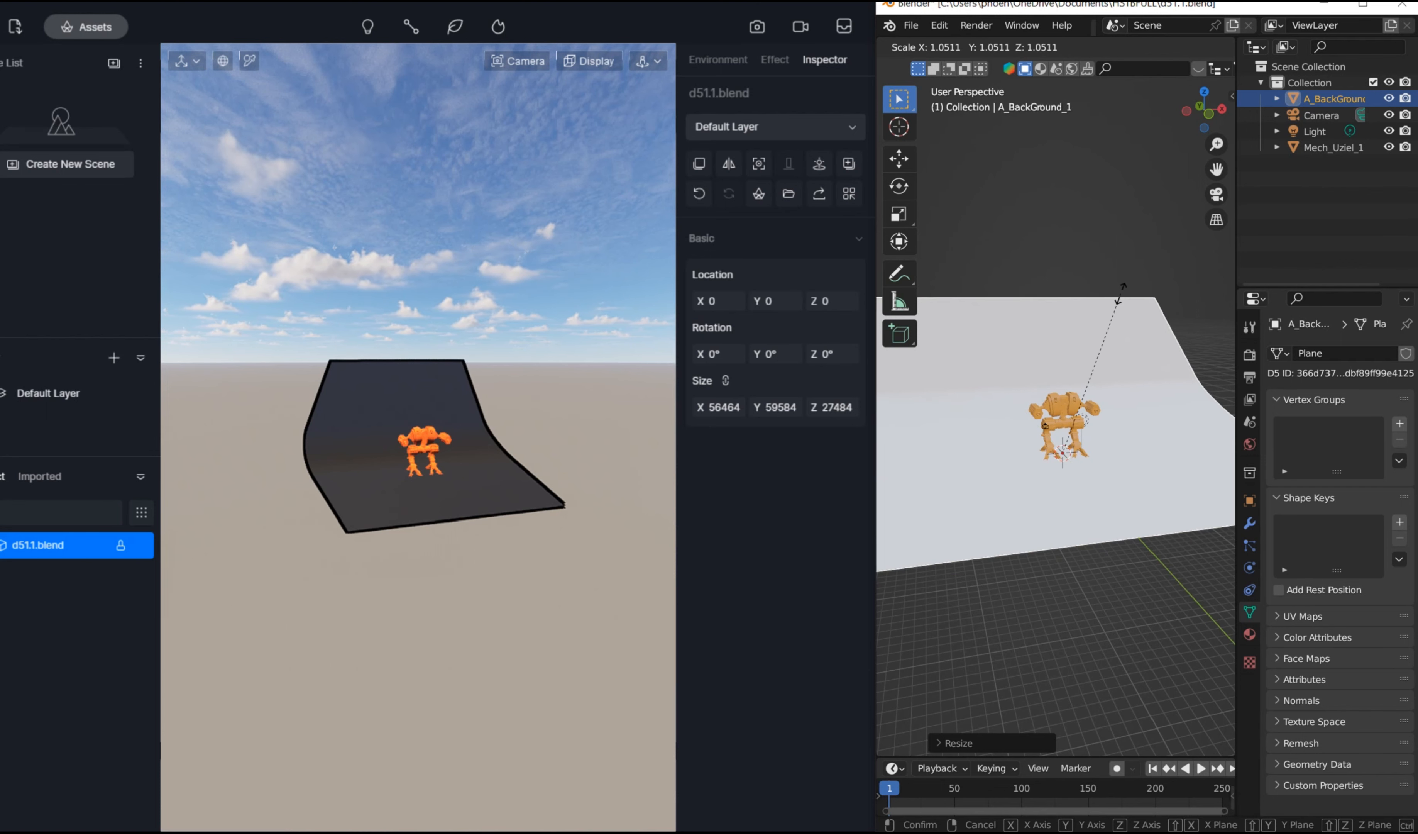
pyautogui.click(1141, 293)
# Step: Sync the resized backdrop from Blender to D5 Render and orbit around the updated model
pyautogui.scroll(5, 1122, 358)
pyautogui.moveTo(1120, 358)
pyautogui.mouseDown(button='middle')
pyautogui.moveTo(1129, 336)
pyautogui.moveTo(1167, 354)
pyautogui.moveTo(1105, 337)
pyautogui.mouseUp(button='middle')
pyautogui.scroll(3, 1137, 343)
pyautogui.press('n')
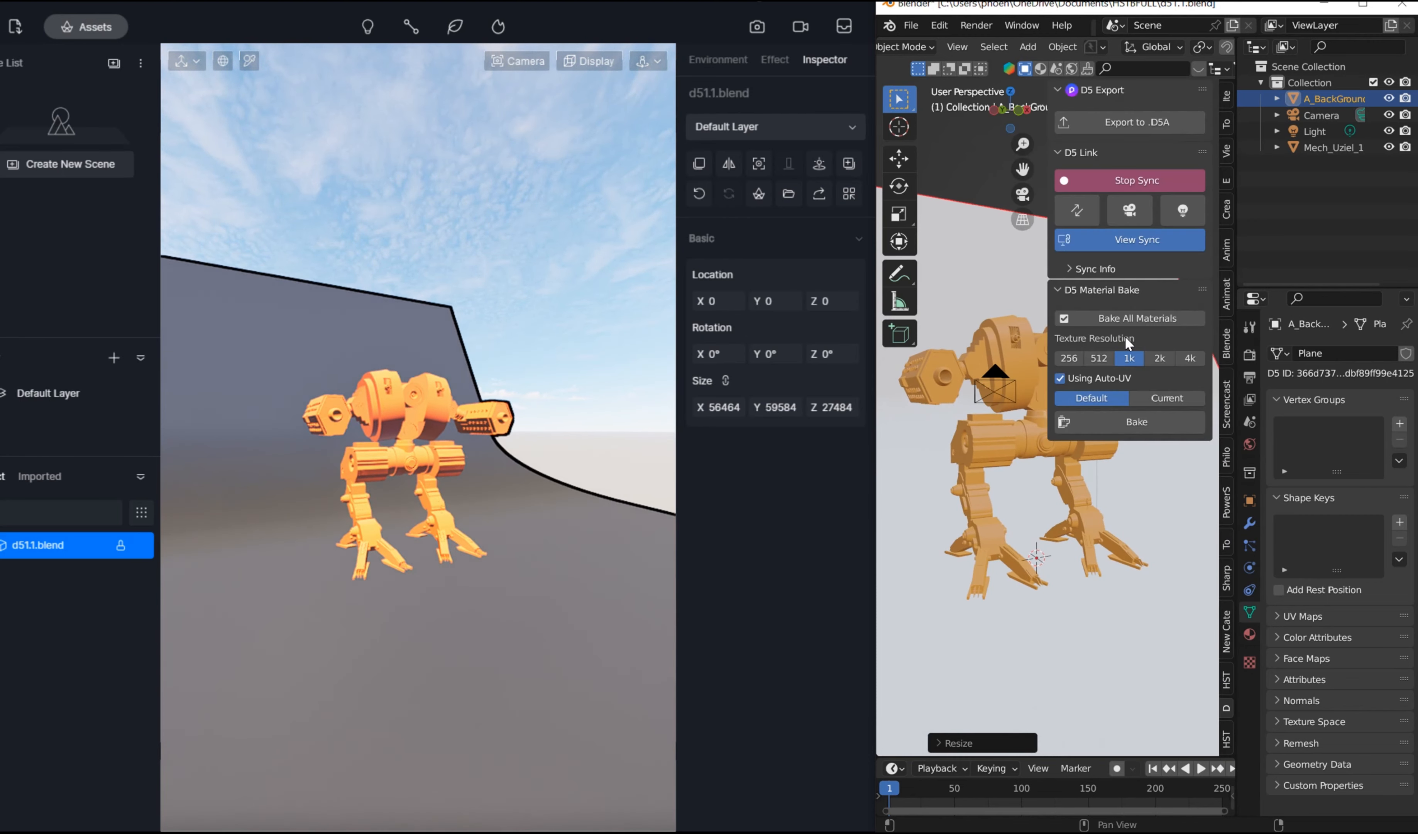
pyautogui.click(1073, 206)
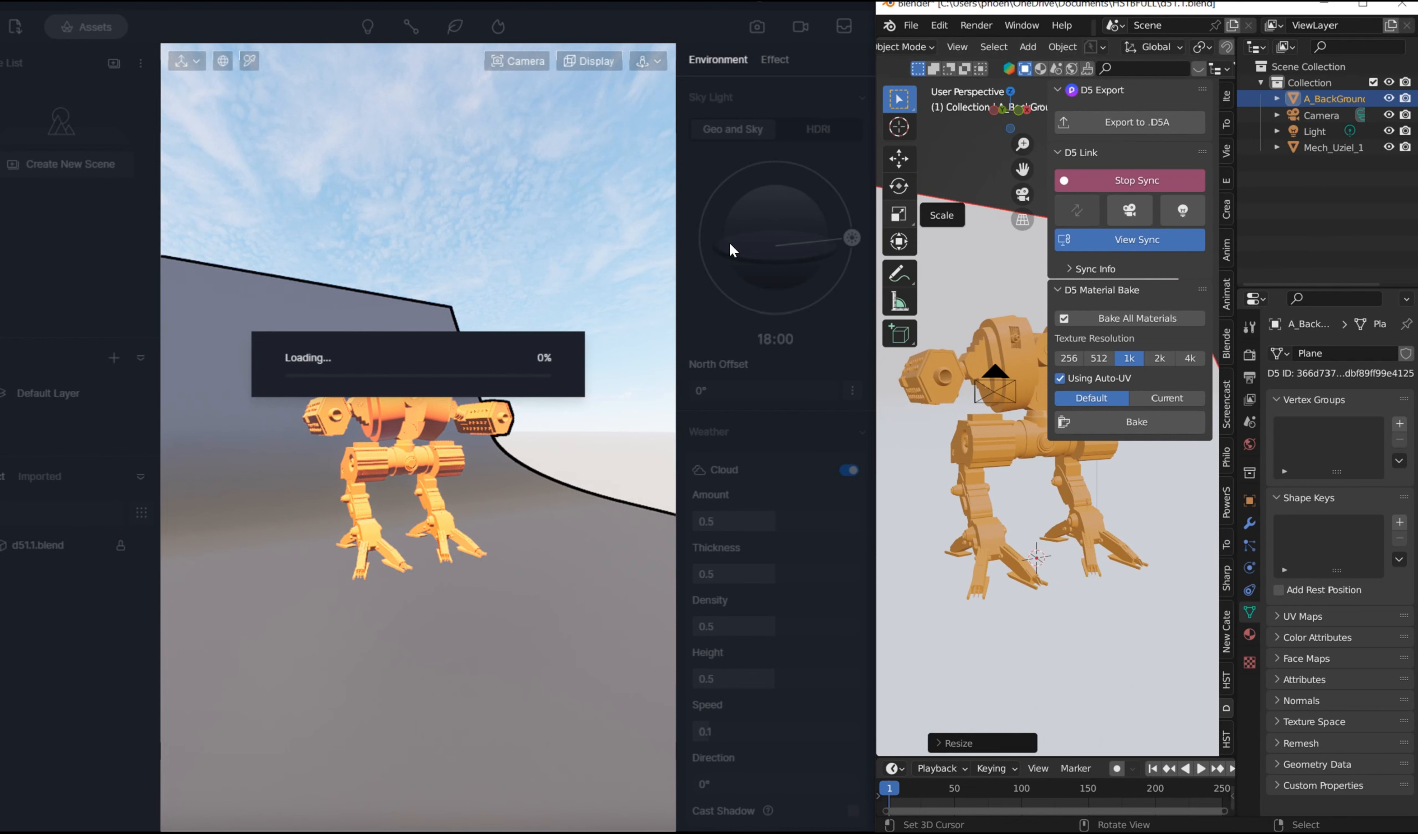
pyautogui.moveTo(471, 382); pyautogui.dragTo(382, 413, button='right')
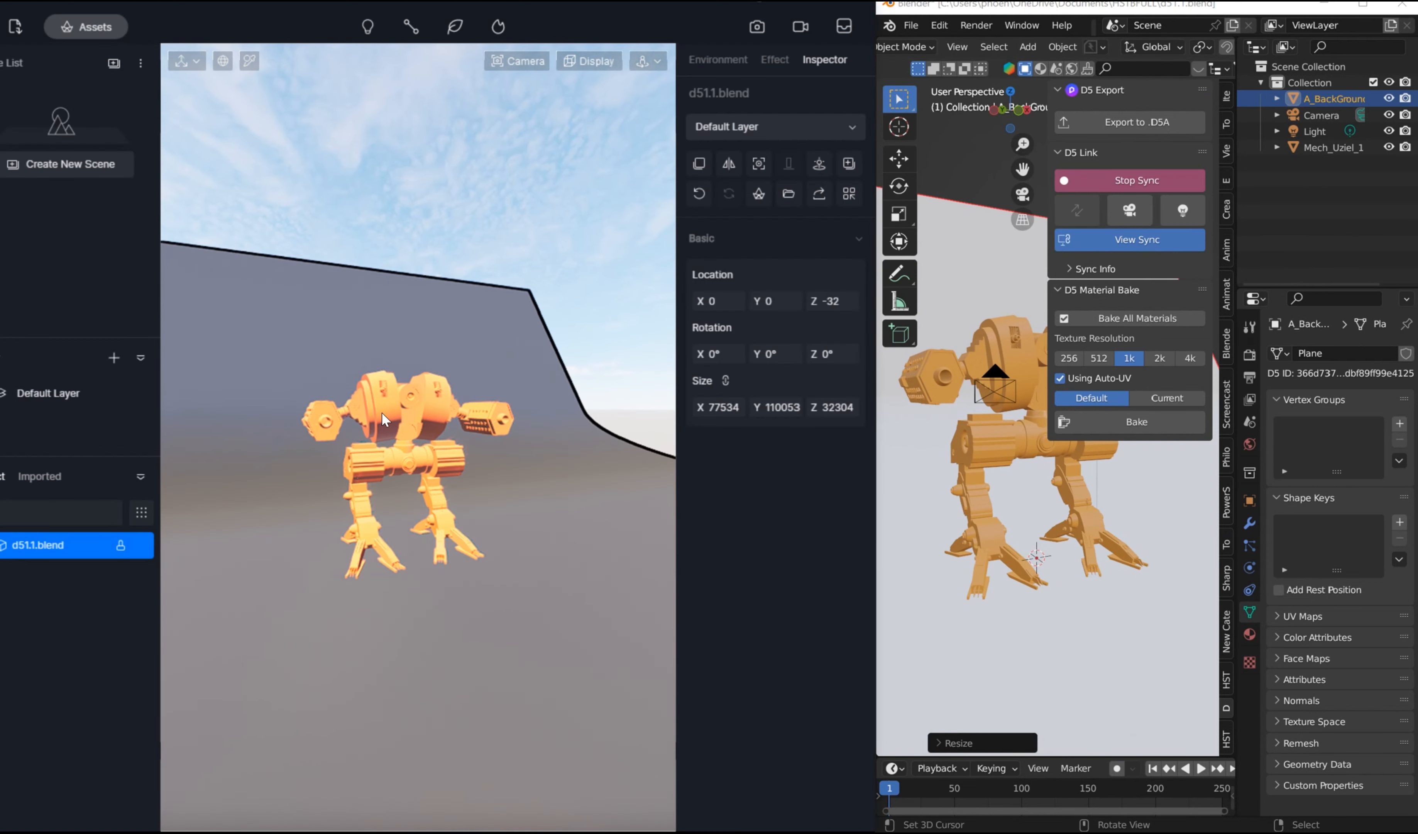
# Step: Change the mech material's diffuse colour to blue in Blender and sync the update to D5 Render
pyautogui.click(1006, 423)
pyautogui.click(1250, 634)
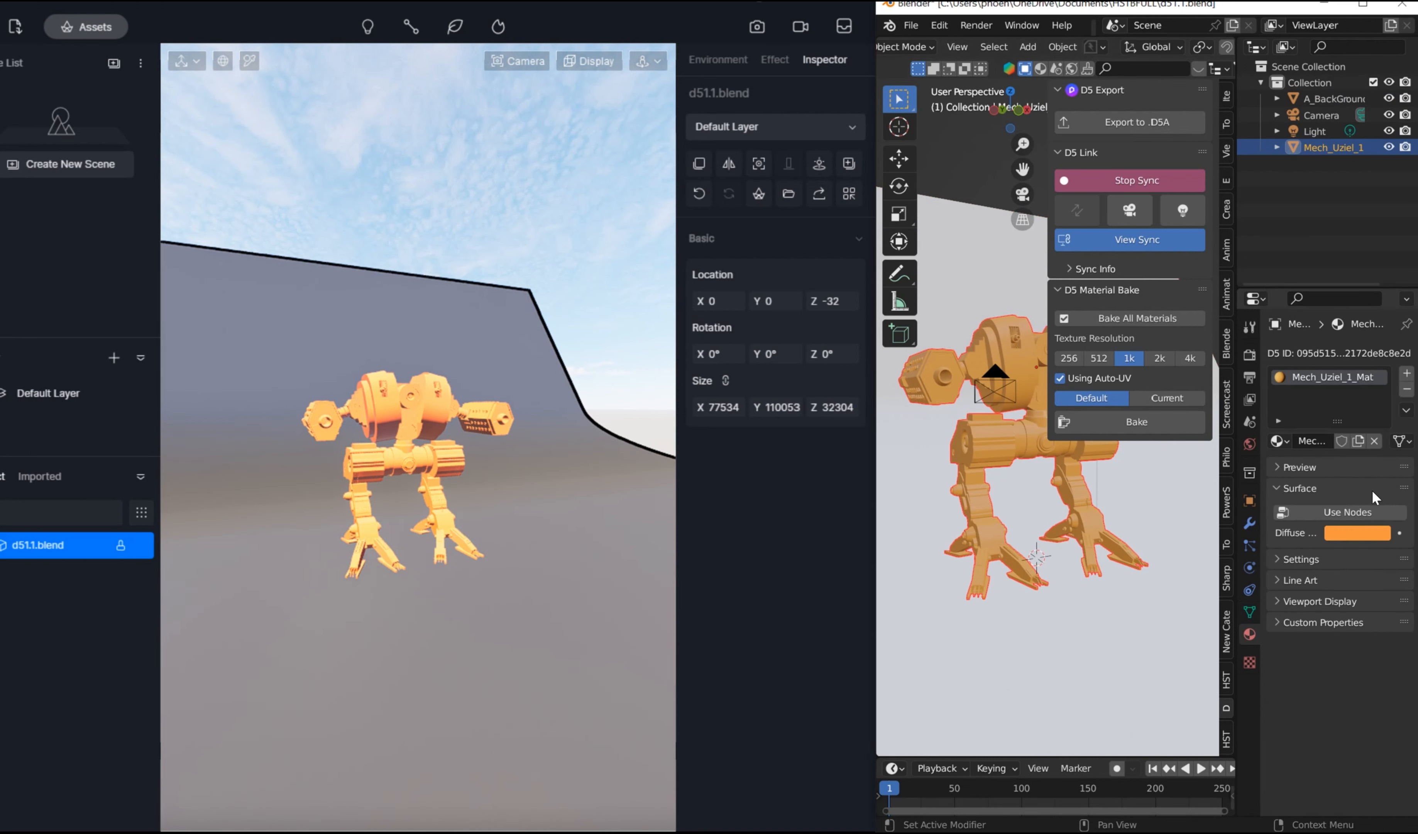
pyautogui.click(1346, 536)
pyautogui.moveTo(1322, 381); pyautogui.dragTo(1327, 313)
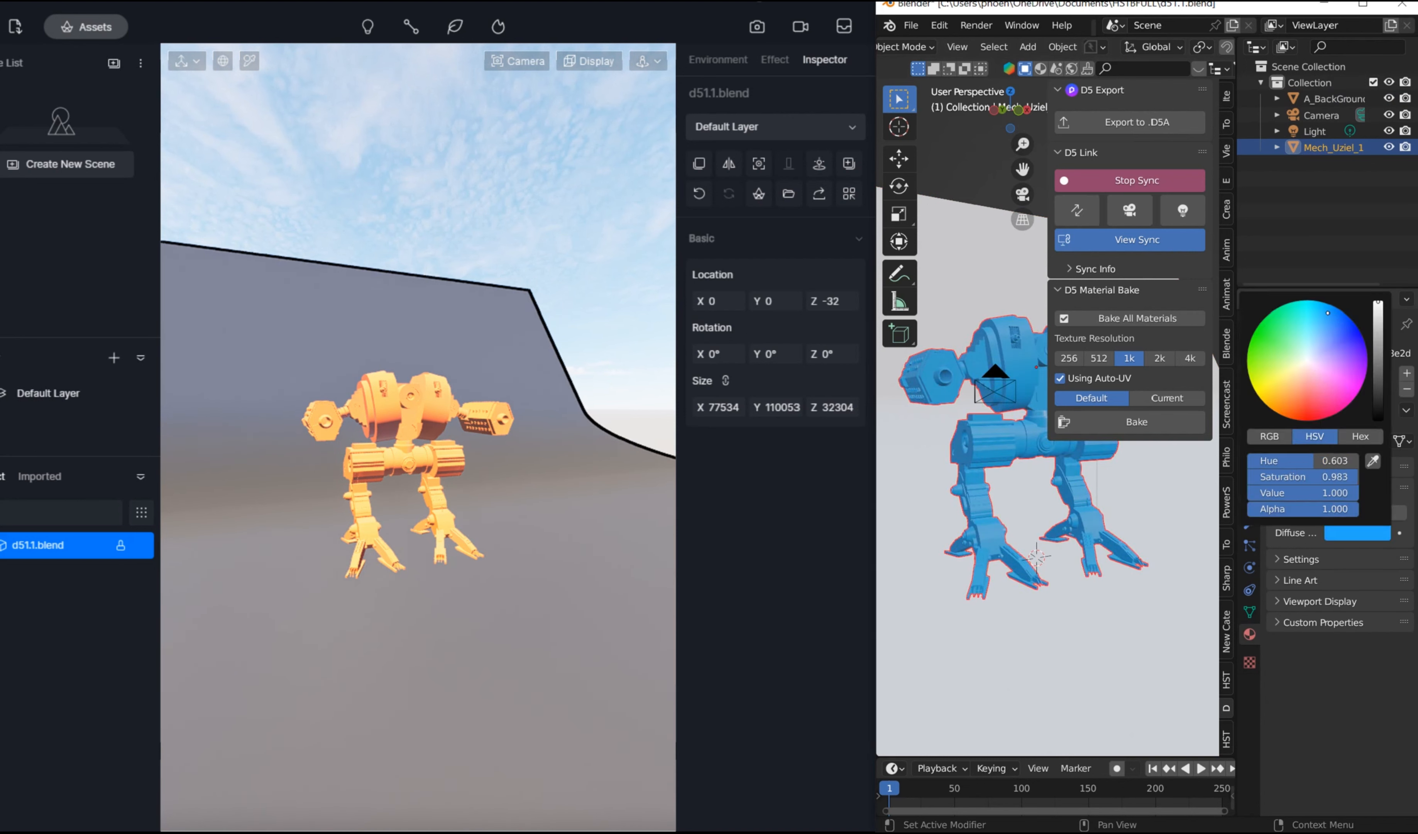
pyautogui.click(1075, 212)
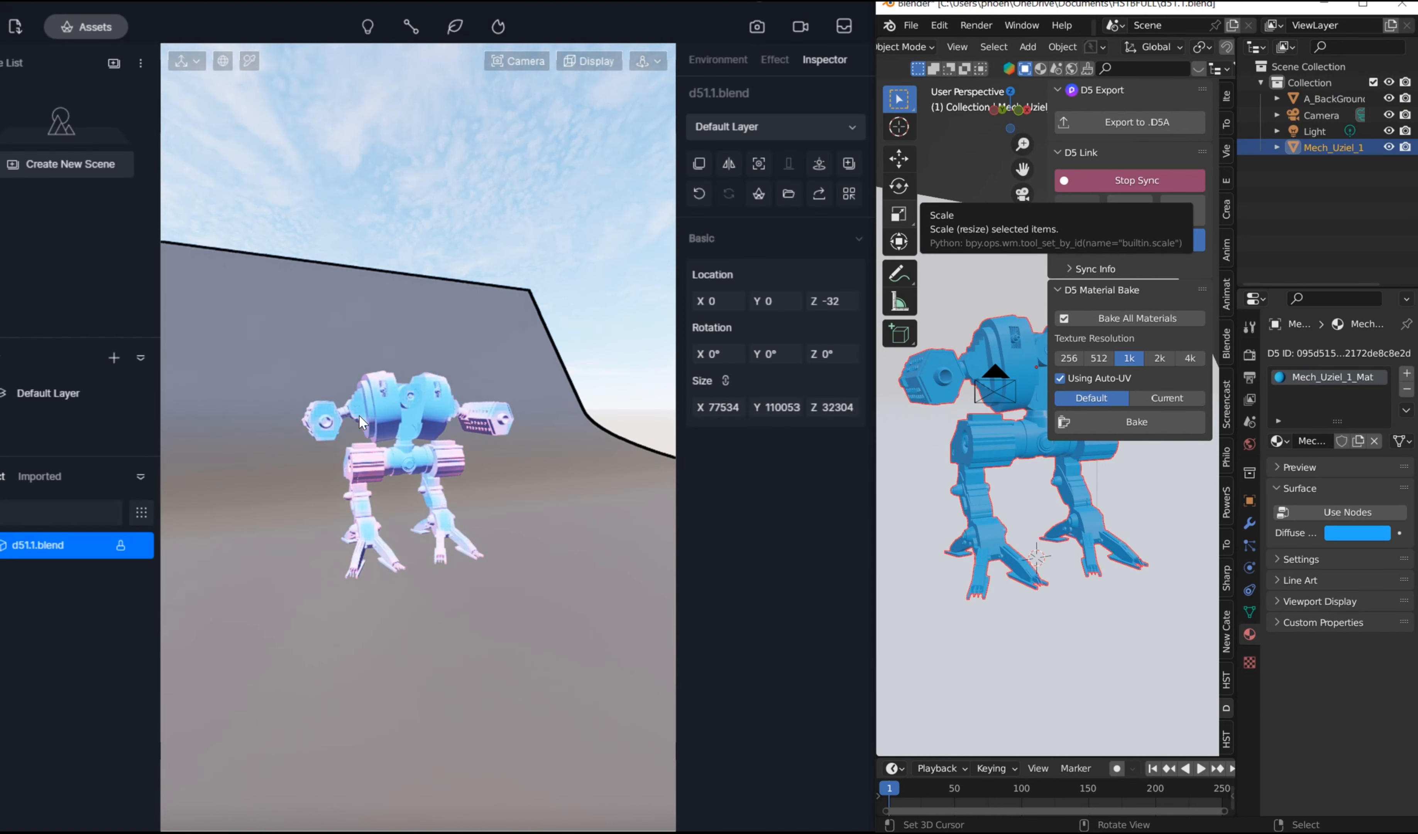
pyautogui.moveTo(436, 395); pyautogui.dragTo(444, 327, button='middle')
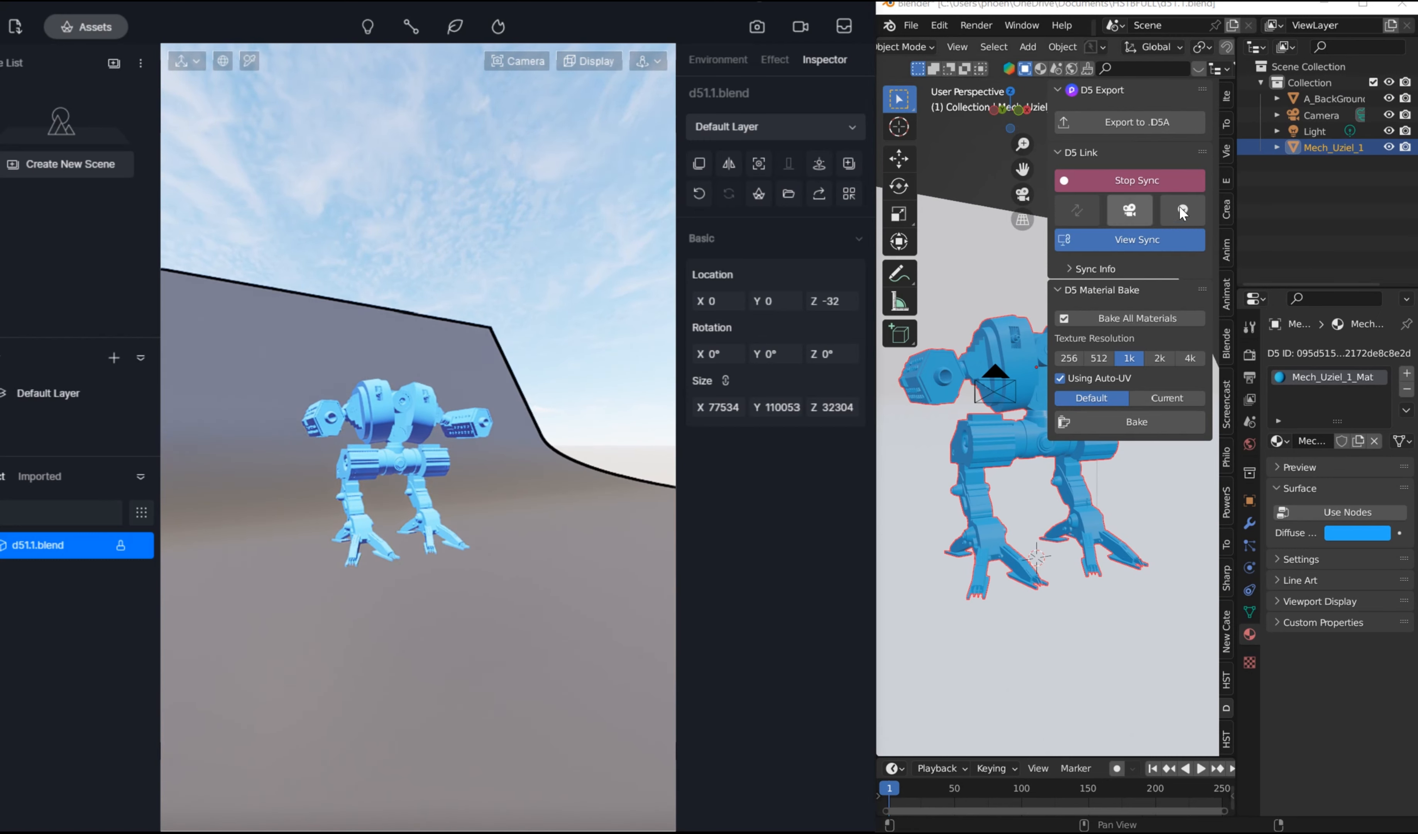
# Step: Sync the Blender camera to D5 Render, recall the Camera 1 scene there, and look through the camera in Blender
pyautogui.click(1131, 202)
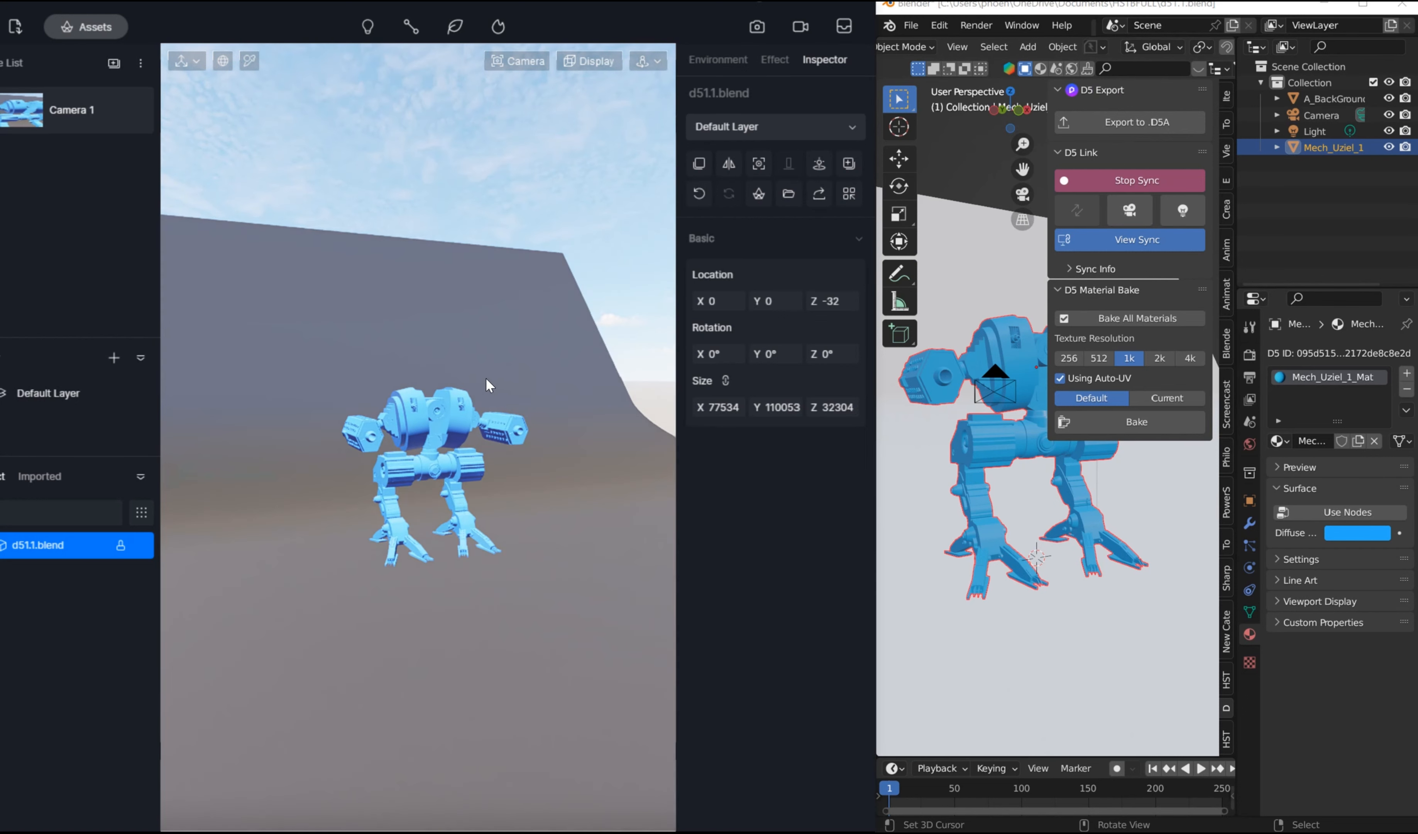
pyautogui.moveTo(485, 378); pyautogui.dragTo(489, 303, button='right')
pyautogui.scroll(2, 490, 304)
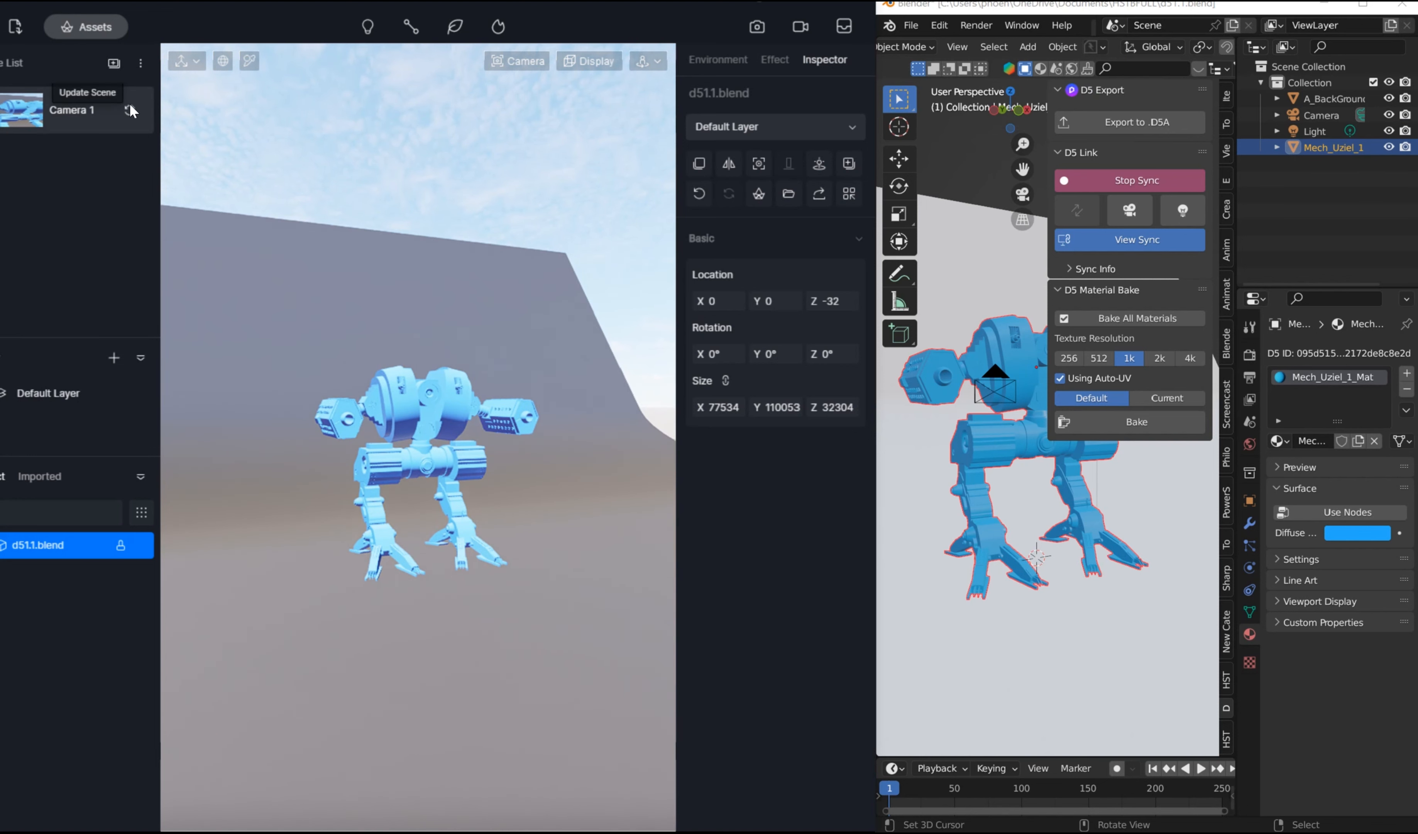
pyautogui.click(74, 113)
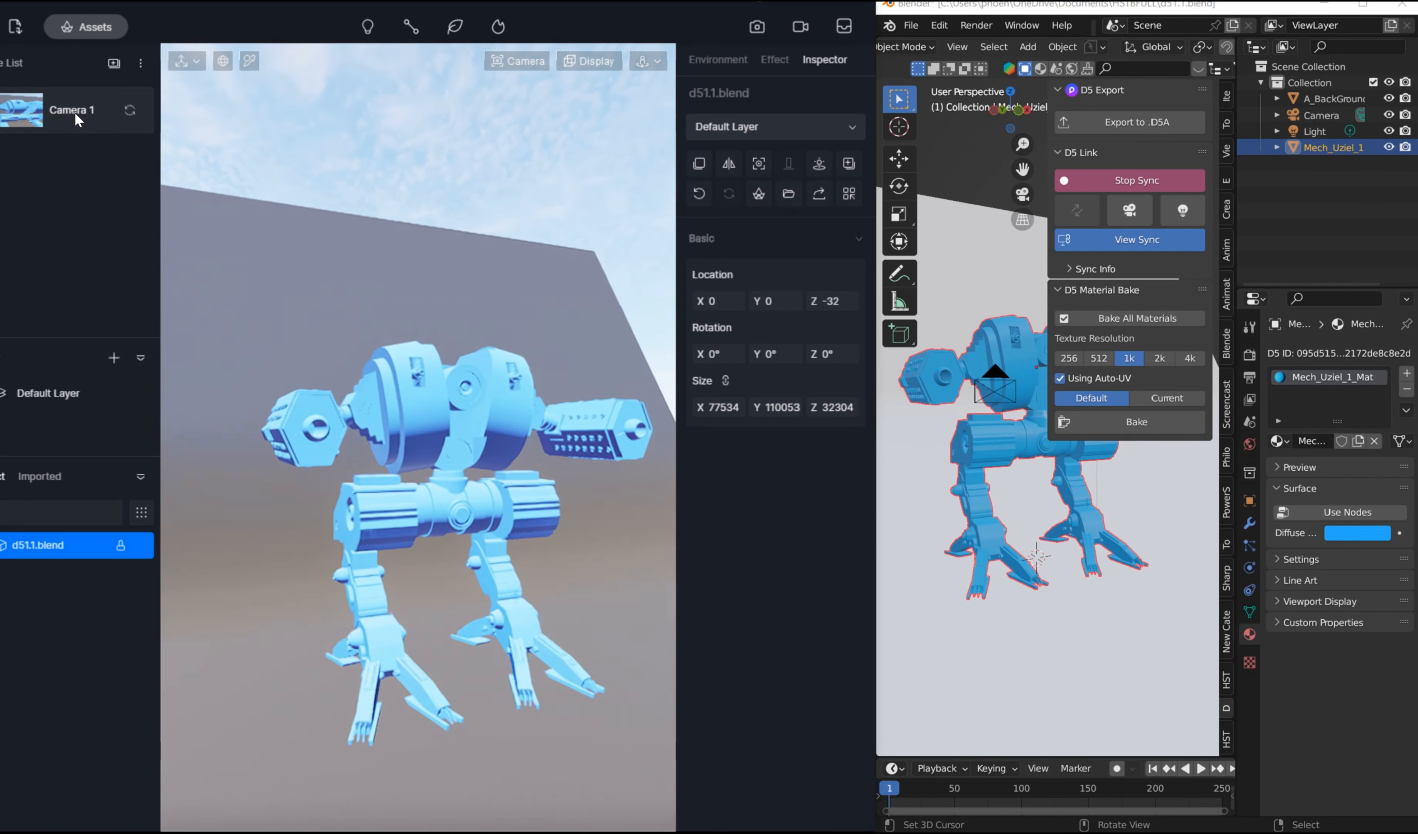
pyautogui.click(994, 596)
pyautogui.press('KP_0')
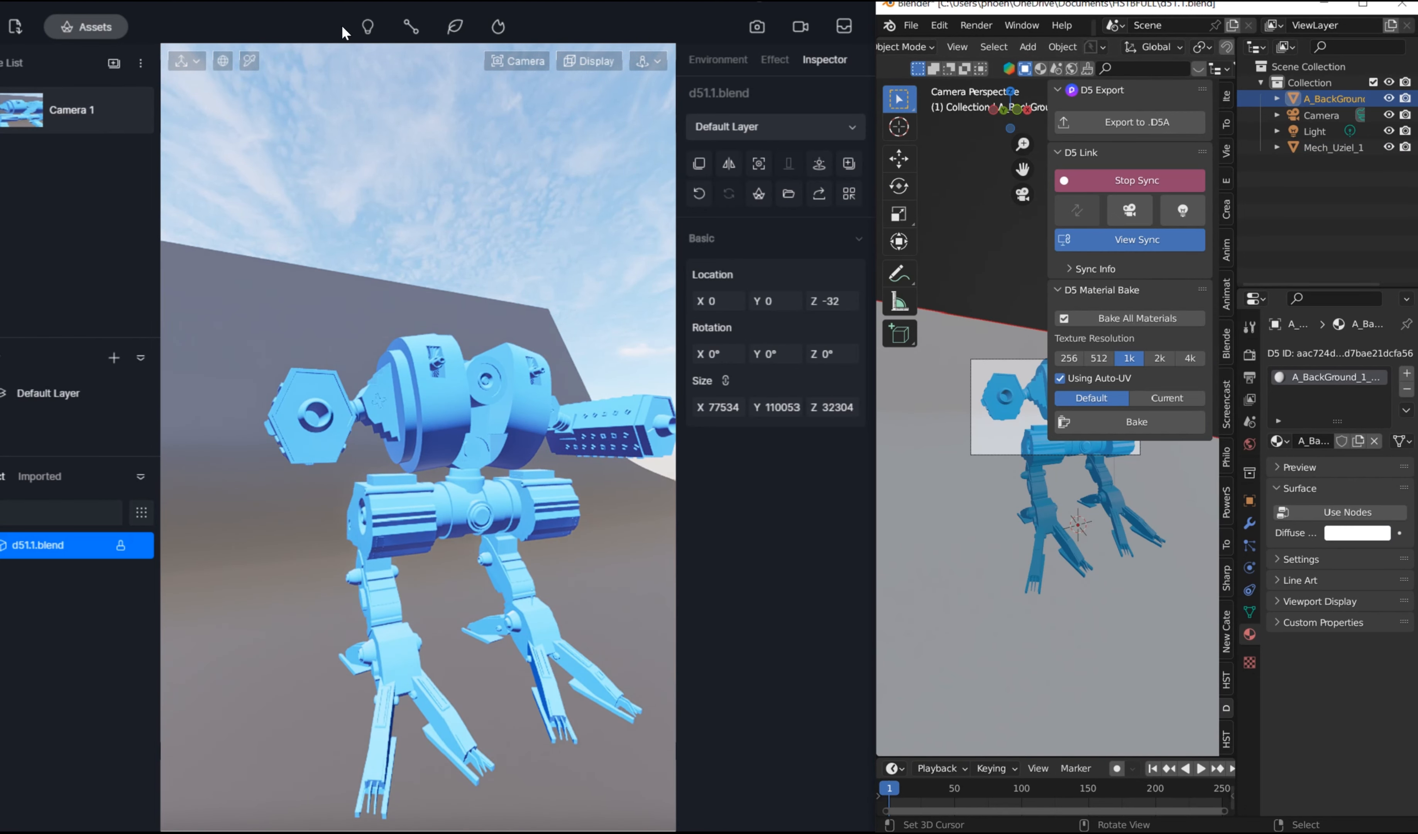
# Step: In D5 Render, render a 4K still image and save it as the PNG D5_Image_20230423_172310
pyautogui.click(757, 26)
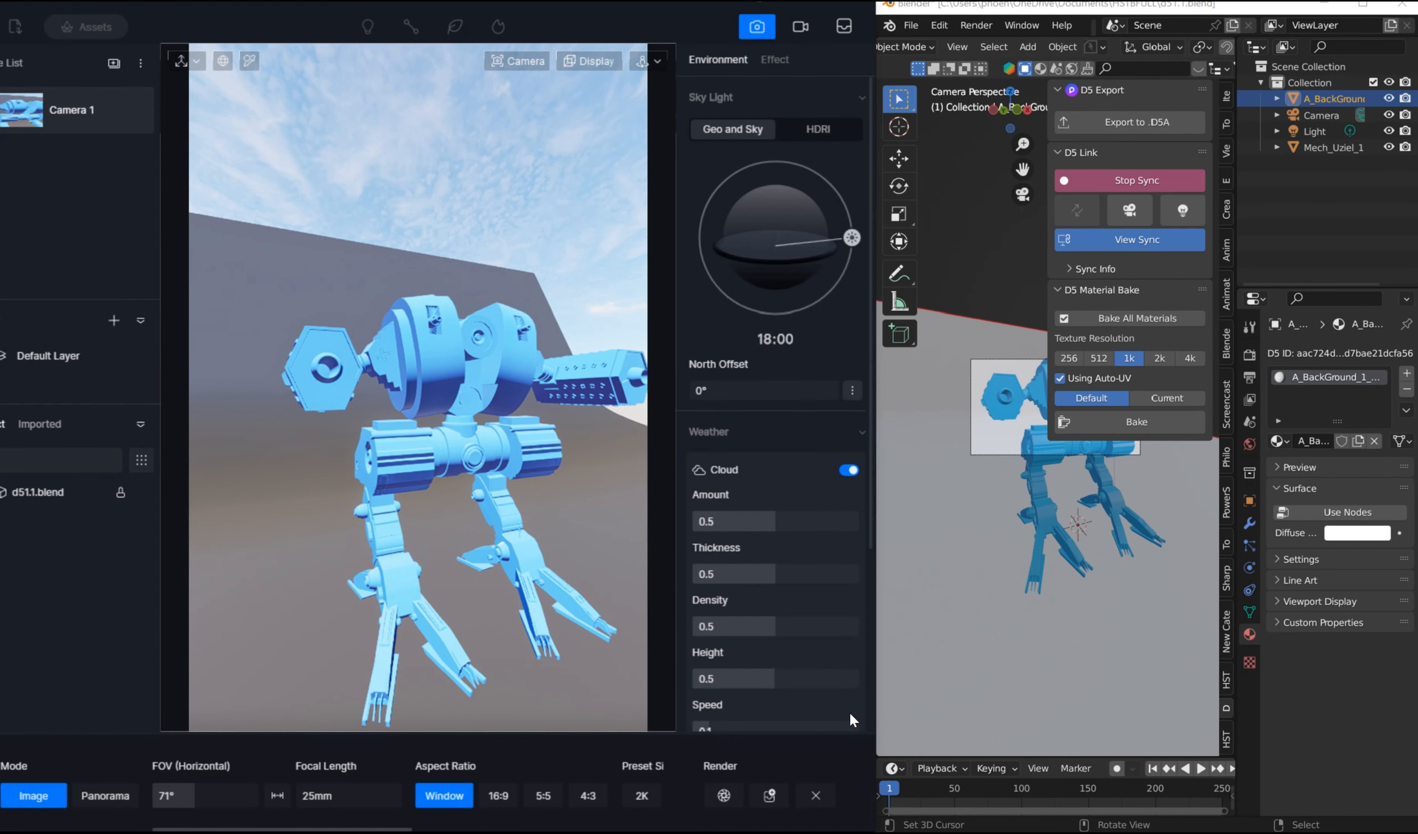
pyautogui.hscroll(5, 470, 791)
pyautogui.click(486, 795)
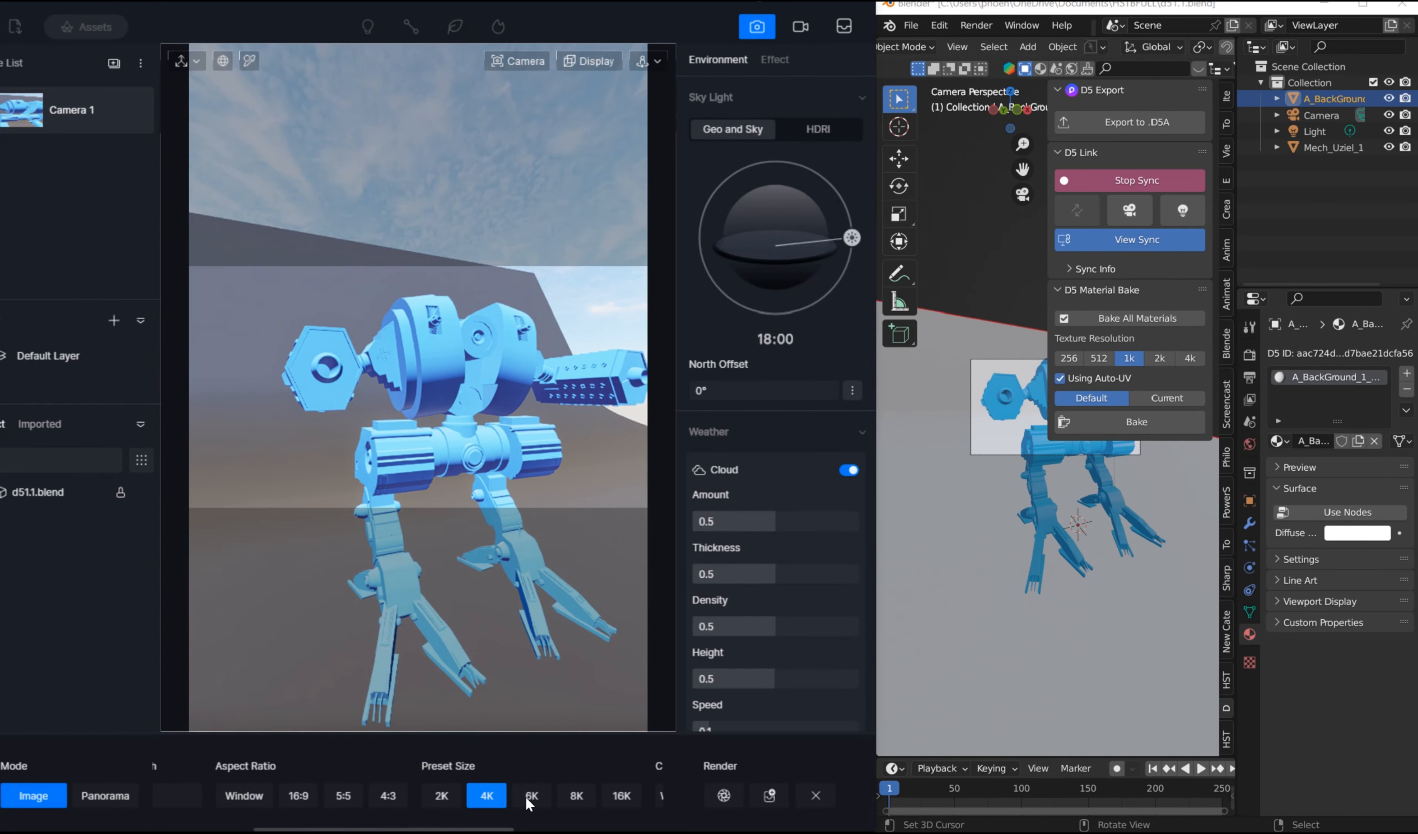
pyautogui.click(720, 795)
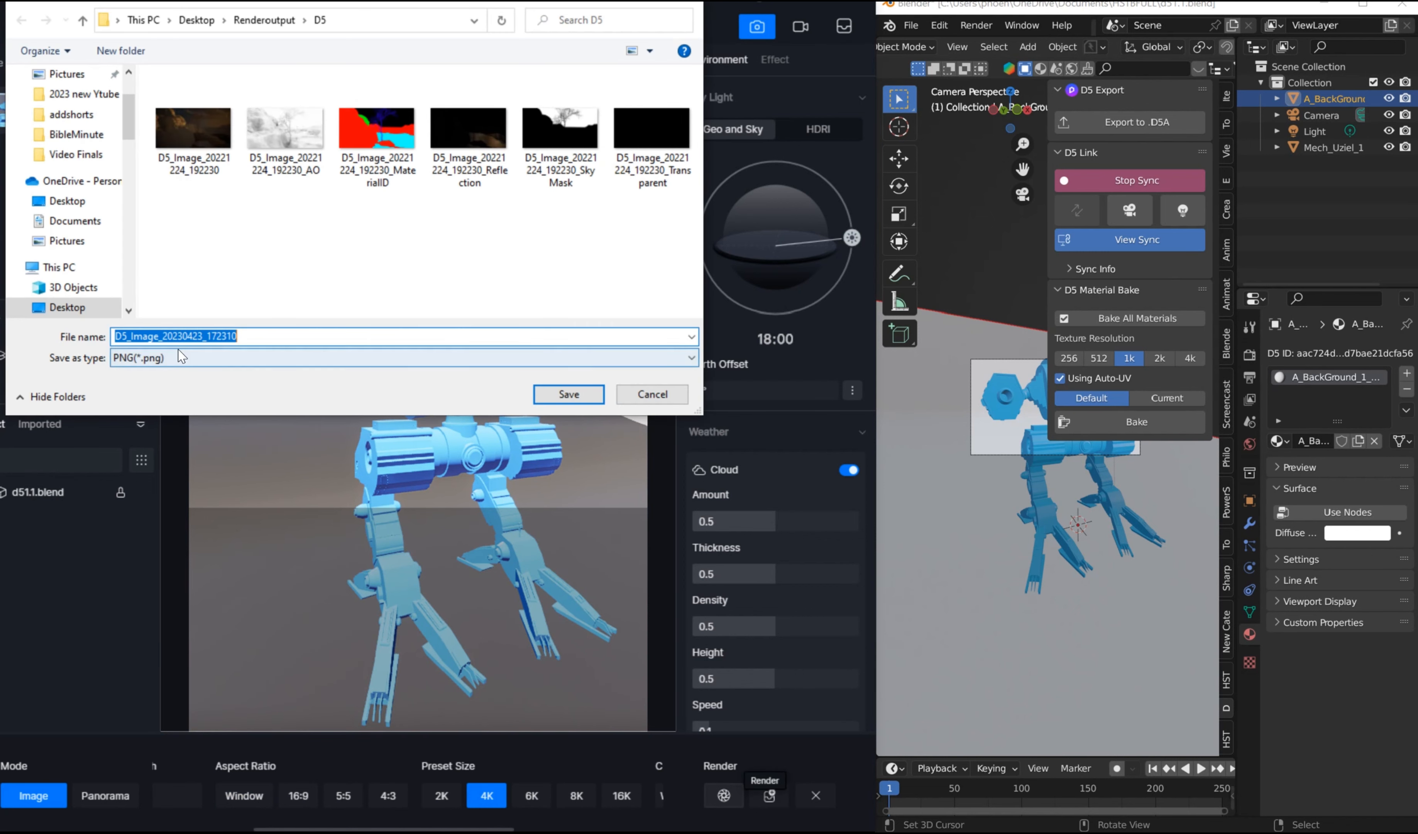
pyautogui.click(568, 394)
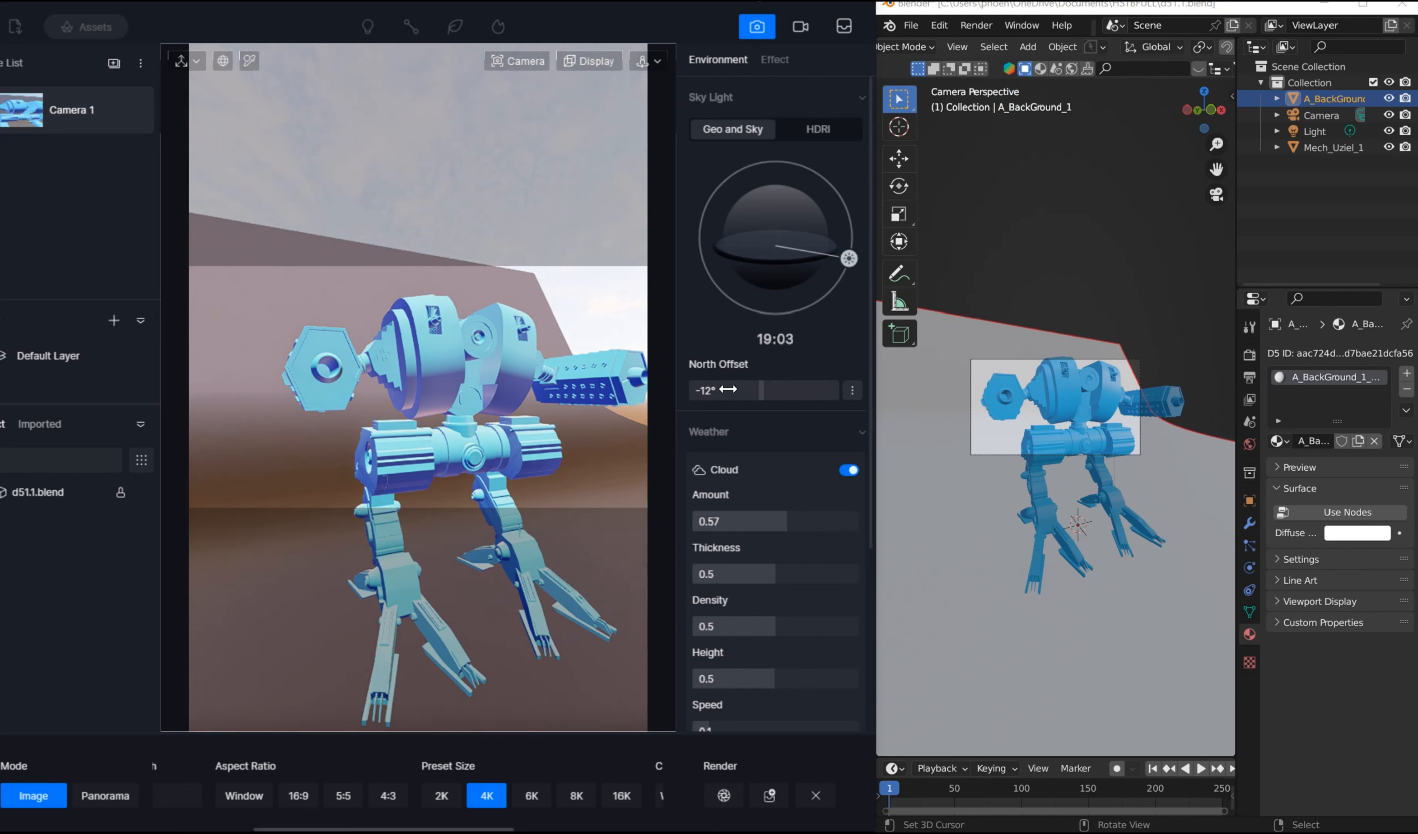
# Step: Set the sky's north offset to 74° and leave image mode to view the relit mech
pyautogui.moveTo(731, 388); pyautogui.dragTo(793, 396)
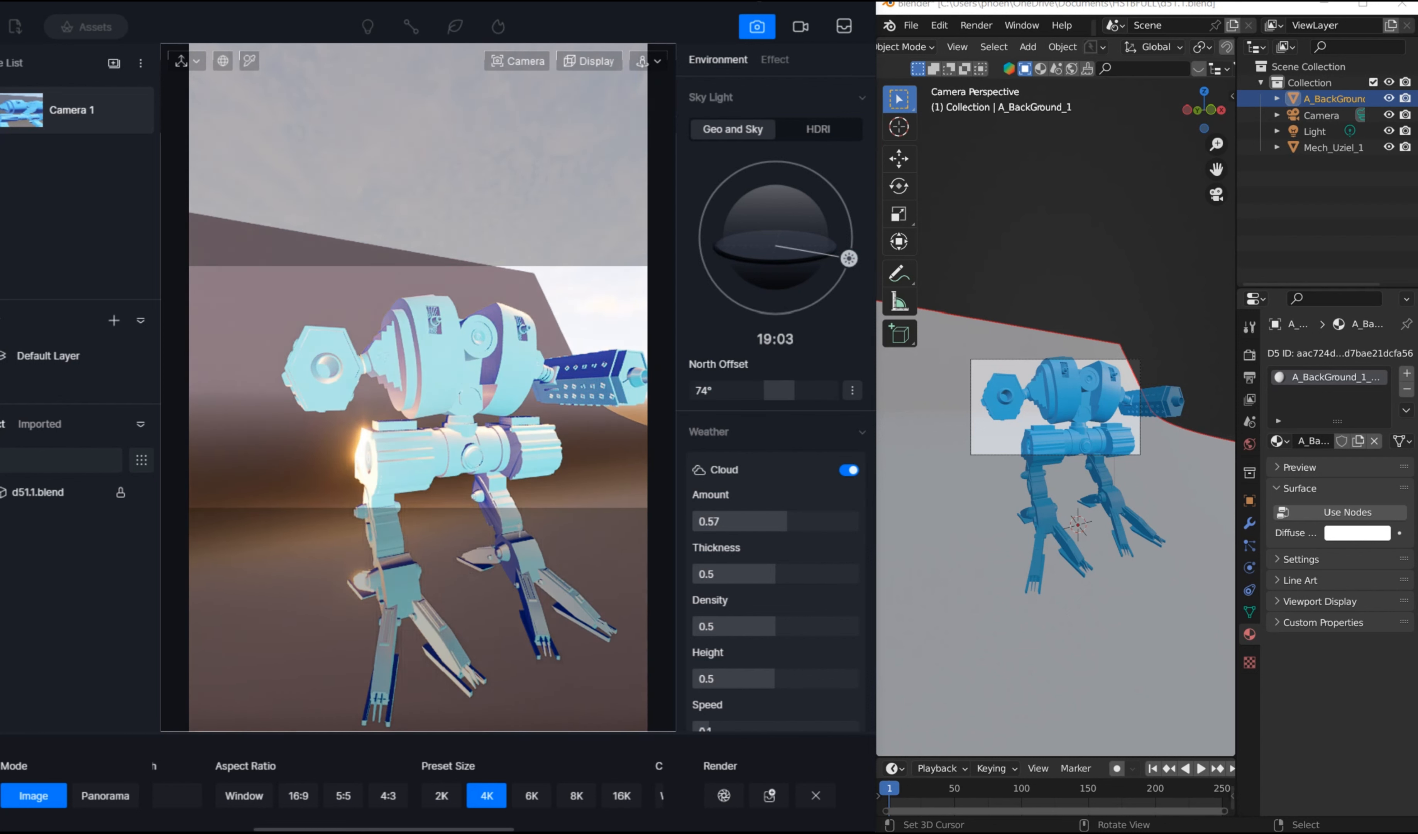
pyautogui.click(757, 29)
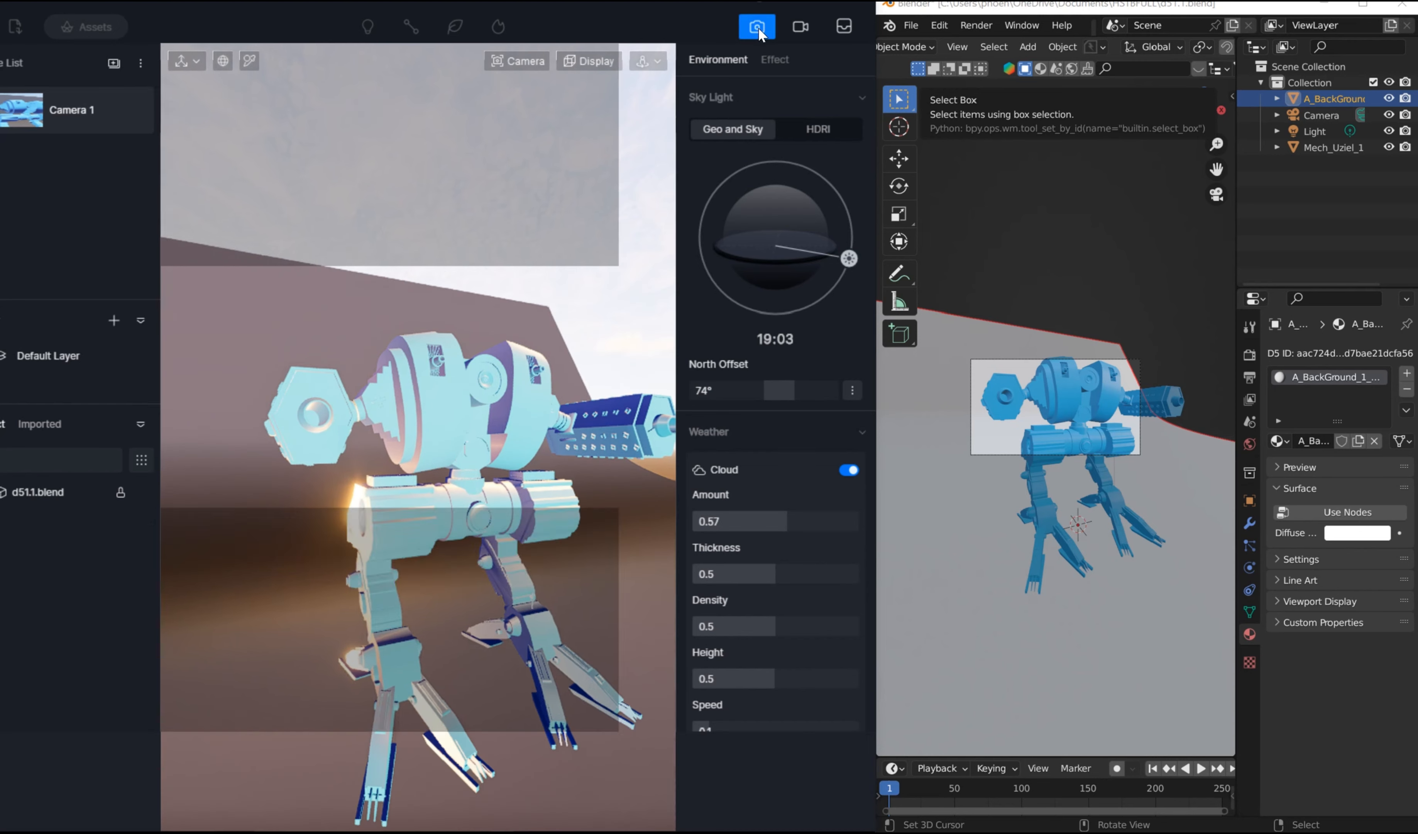
pyautogui.scroll(-5, 346, 399)
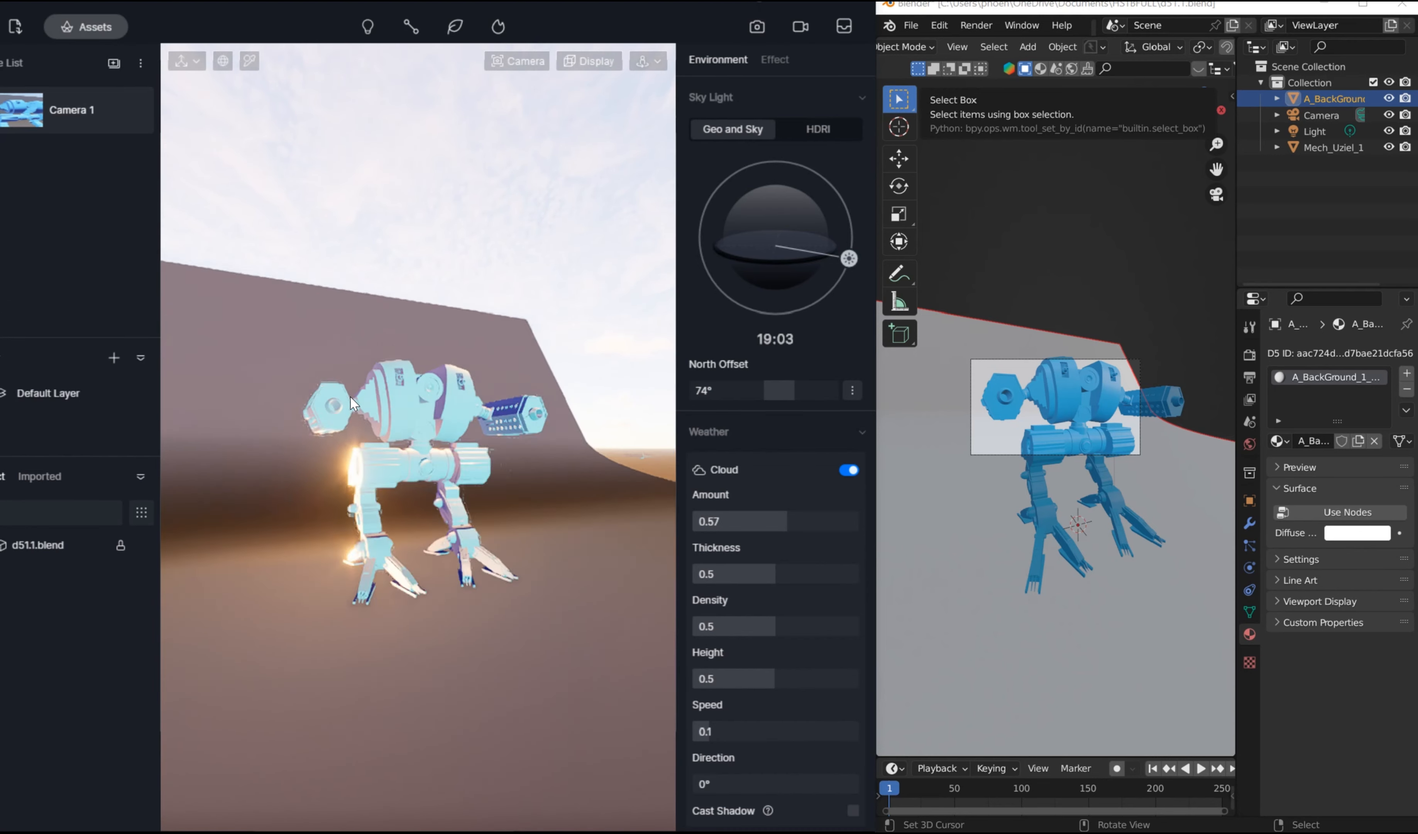
pyautogui.scroll(4, 333, 398)
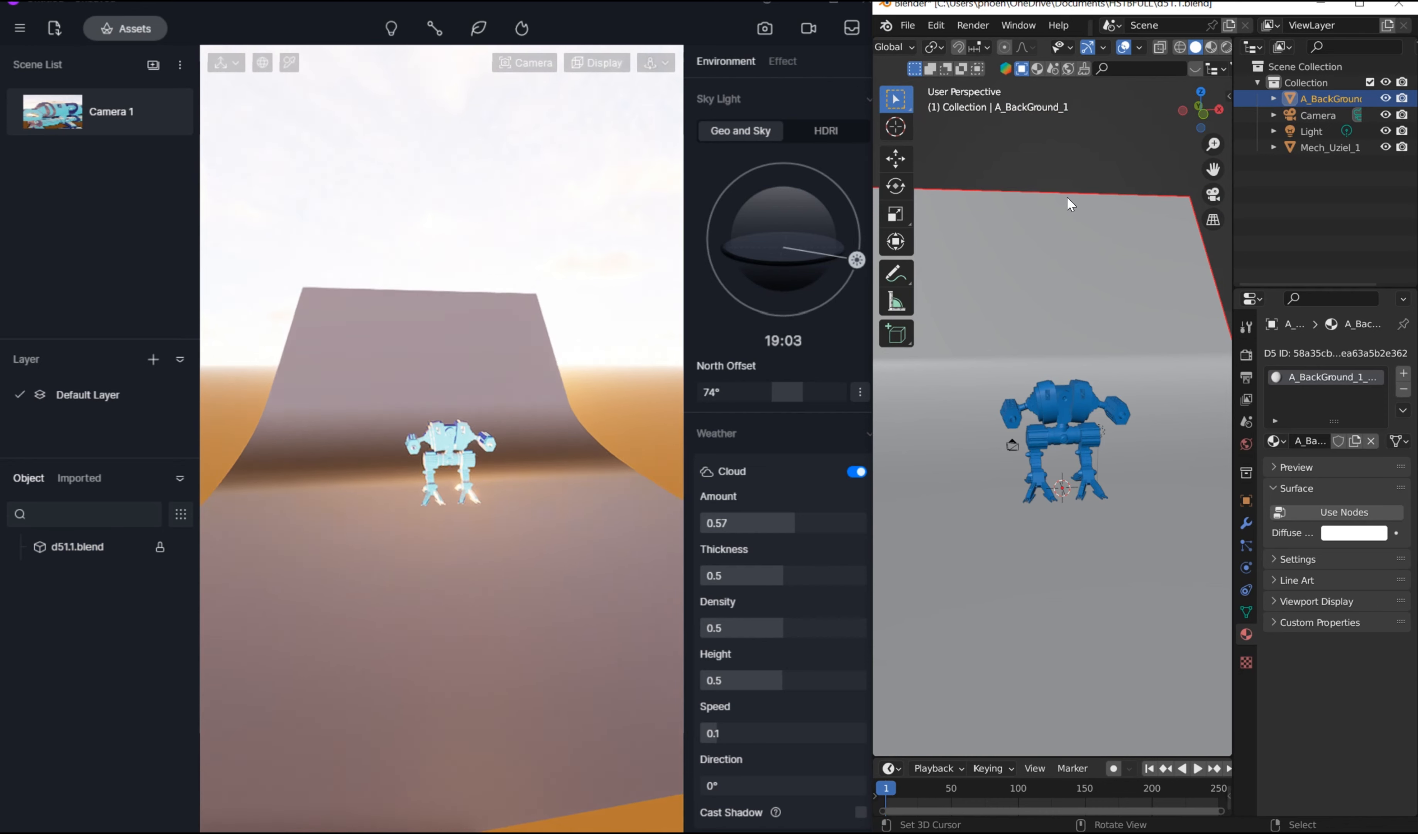
# Step: In Blender, delete the backdrop and sync the change to D5 Render
pyautogui.press('Delete')
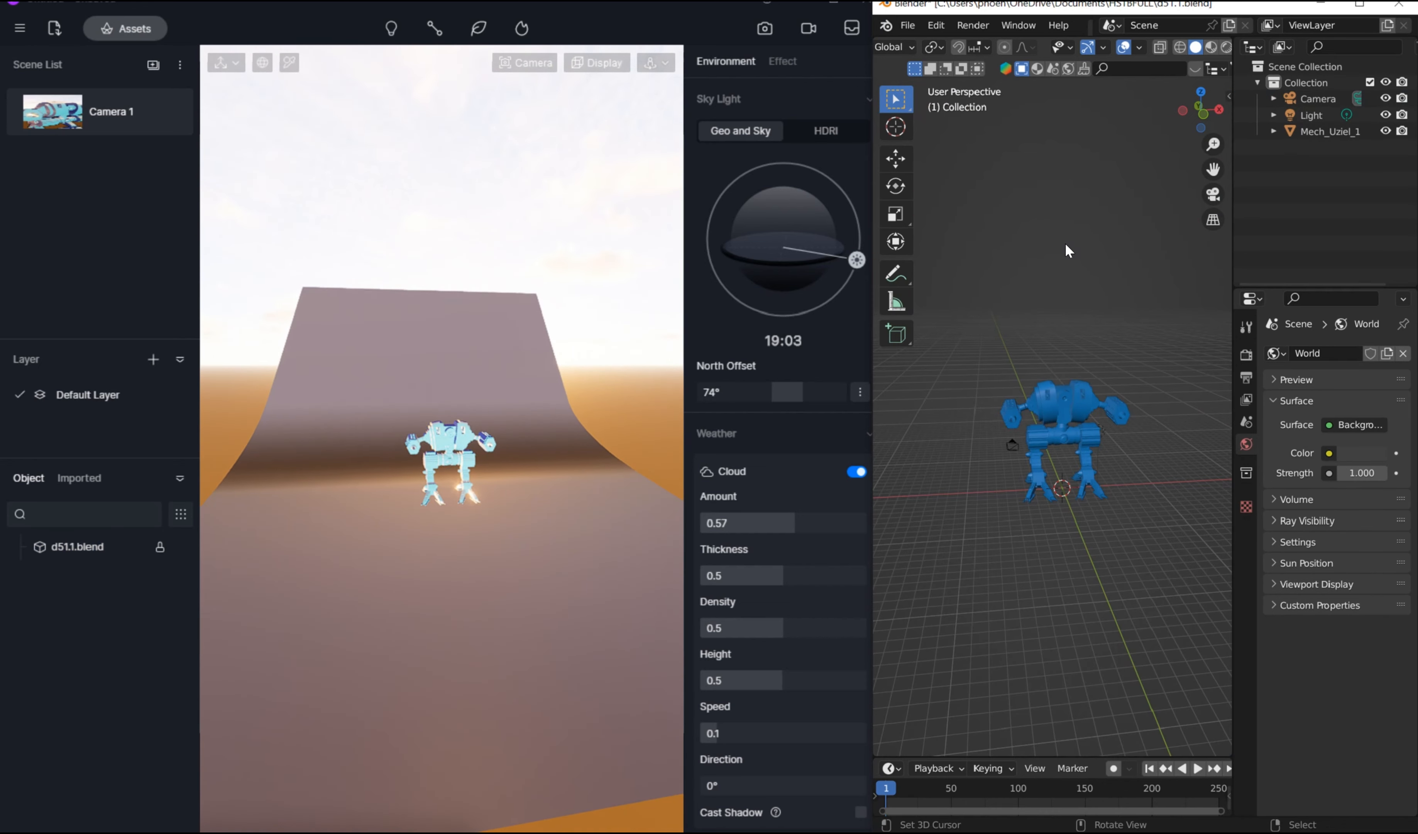
pyautogui.press('n')
pyautogui.click(1086, 206)
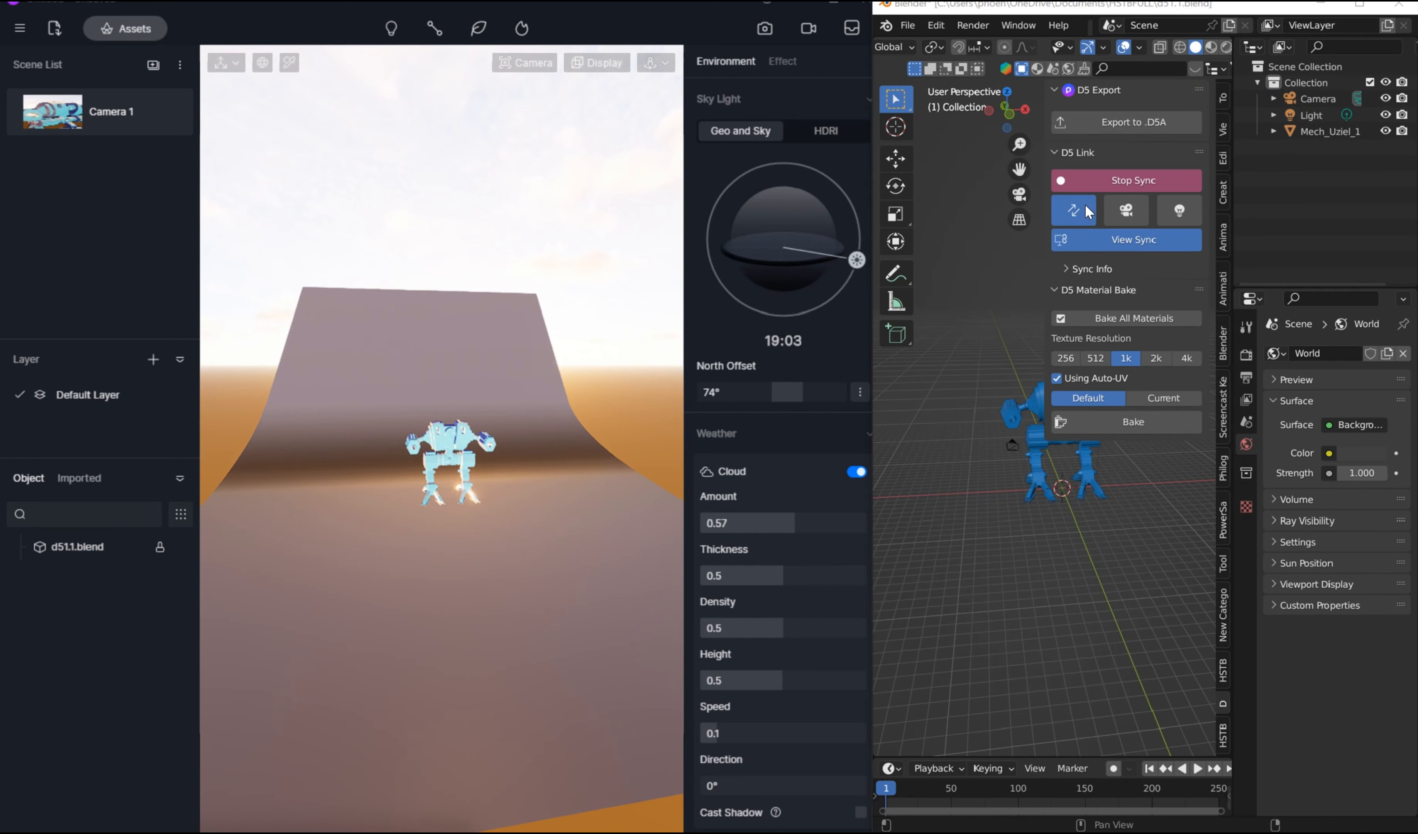
pyautogui.press('n')
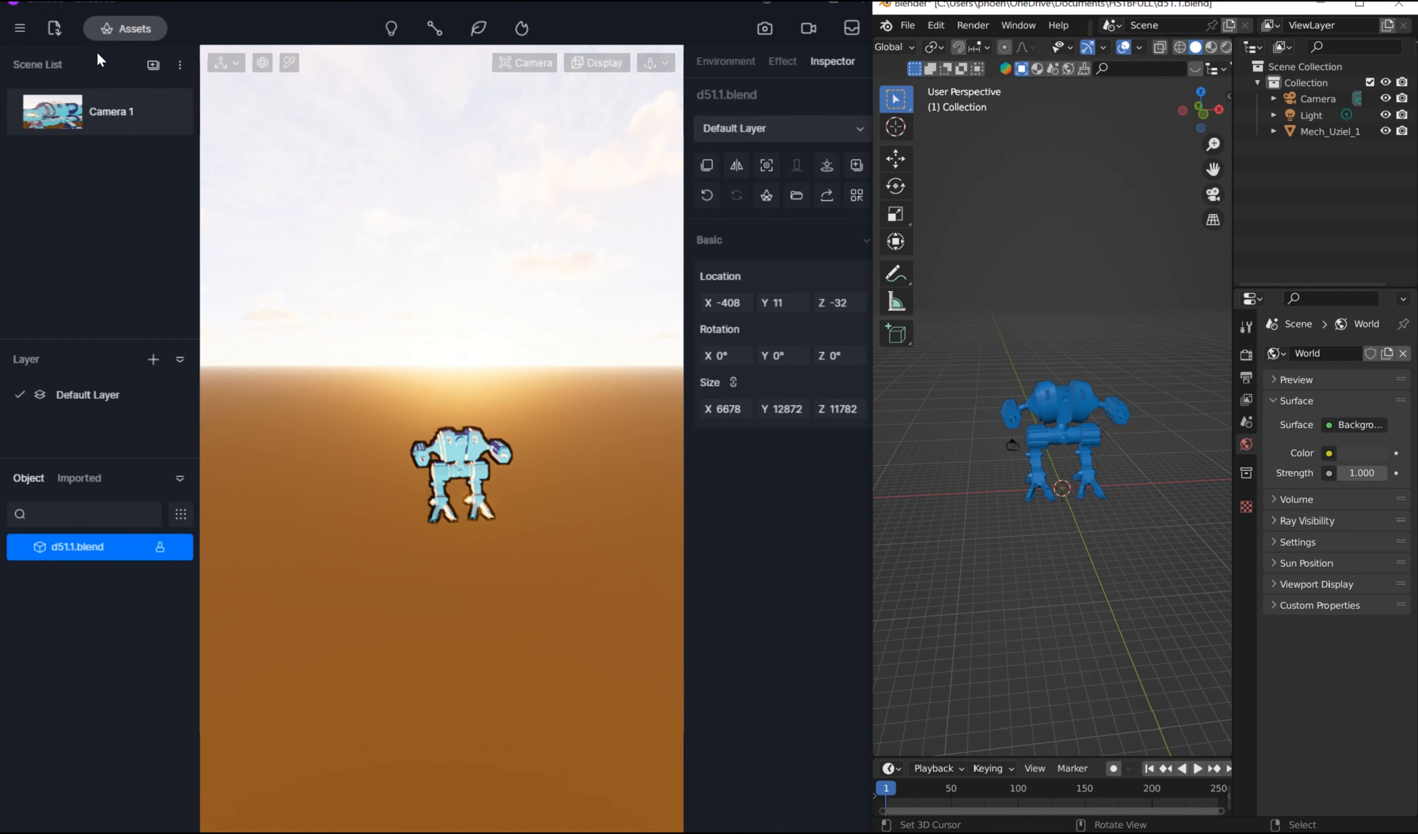
# Step: In D5 Render, search the online model assets for "landscape"
pyautogui.click(135, 21)
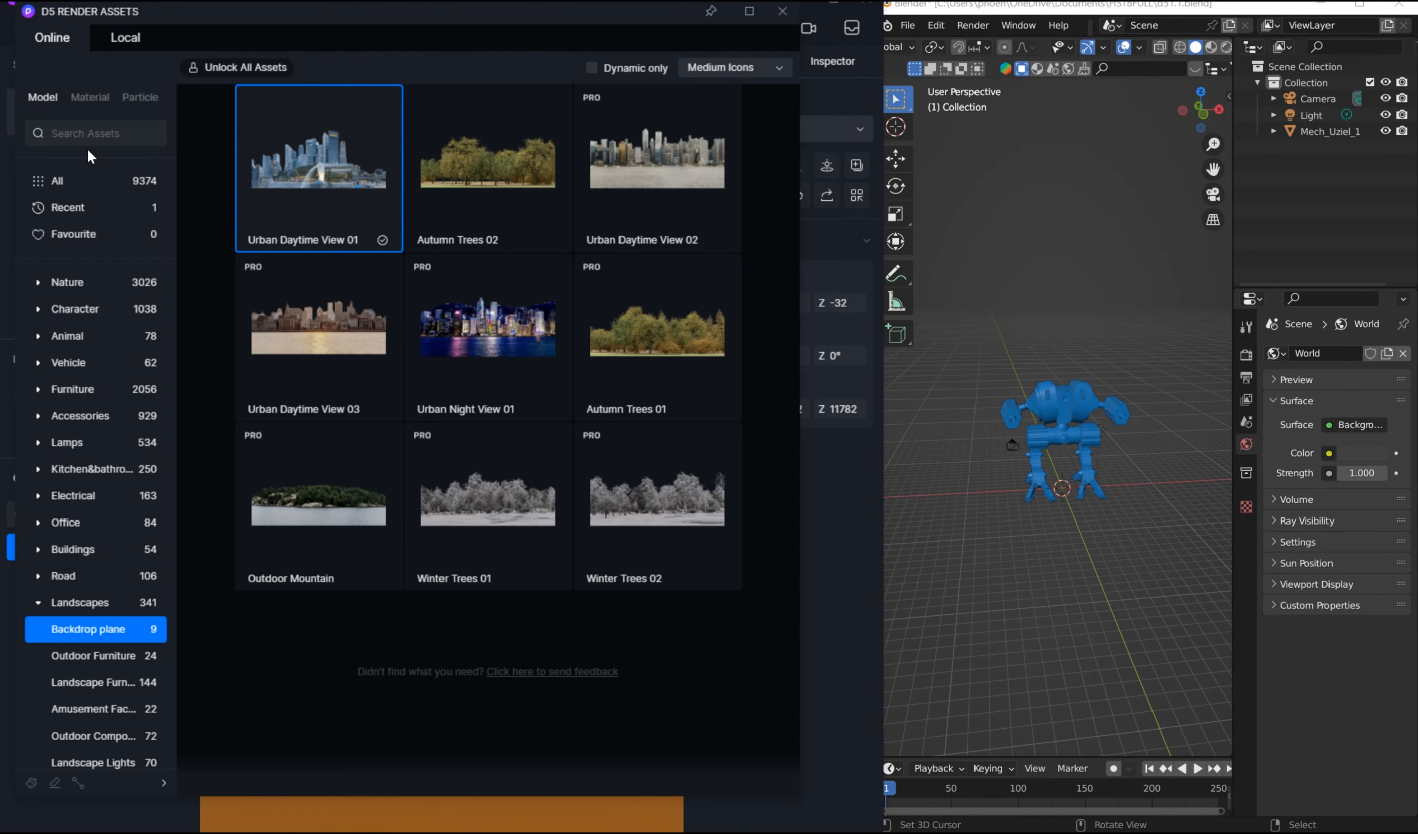
pyautogui.click(42, 99)
pyautogui.click(144, 131)
pyautogui.write('lan')
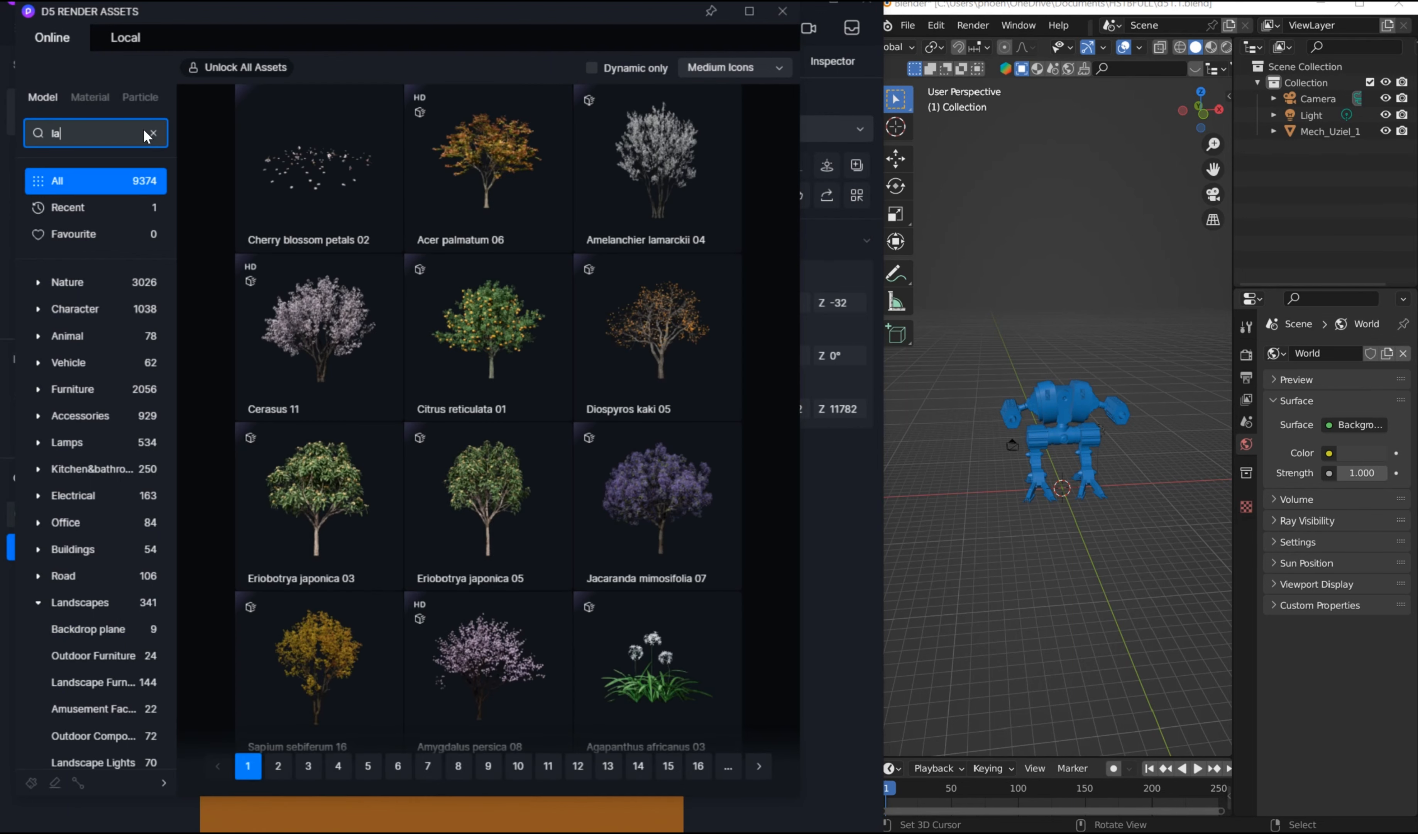
pyautogui.write('dscape')
pyautogui.press('Return')
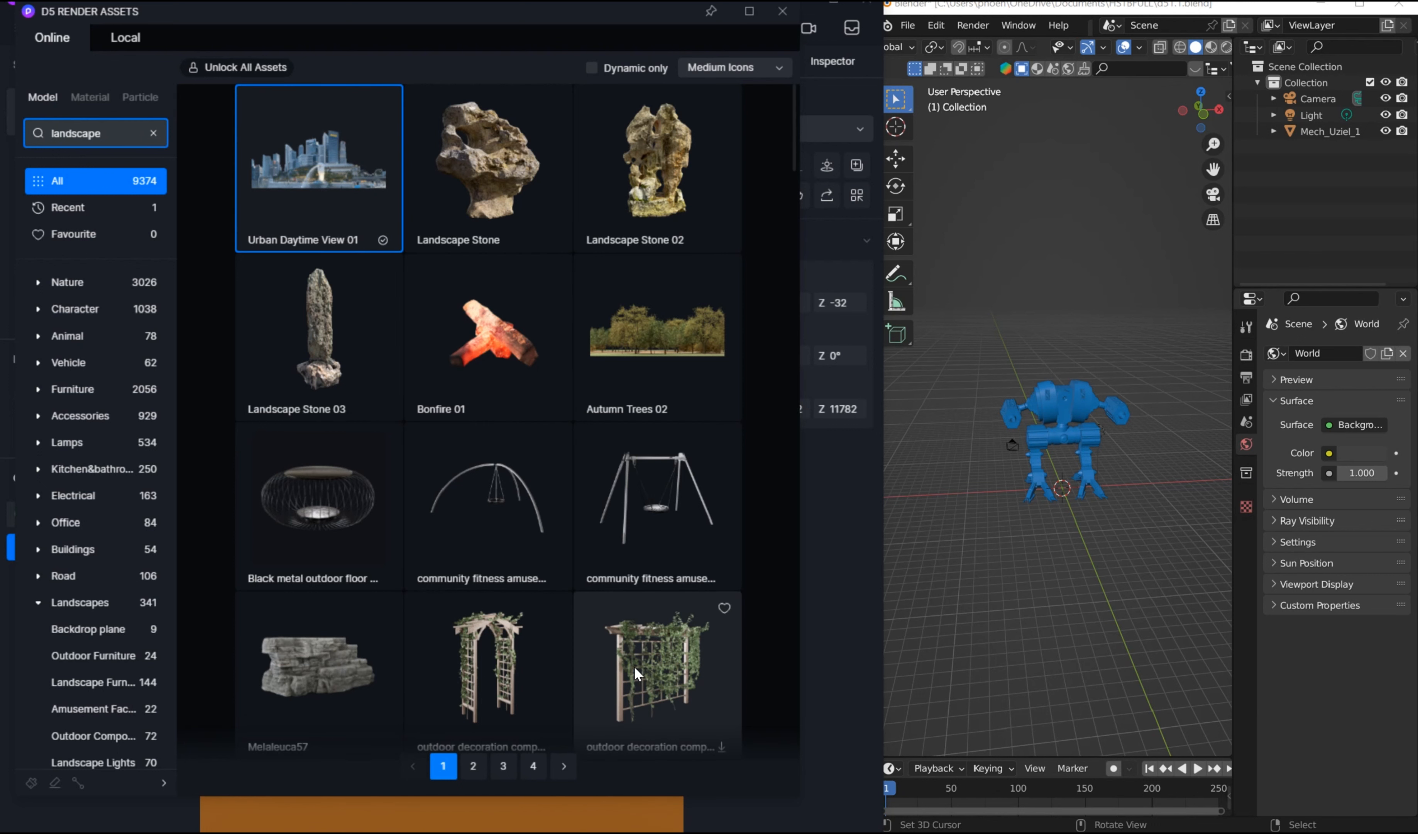
# Step: Place the Urban Daytime View 01 backdrop in the scene and reframe from Camera 1 to a low close-up of the mech
pyautogui.click(357, 175)
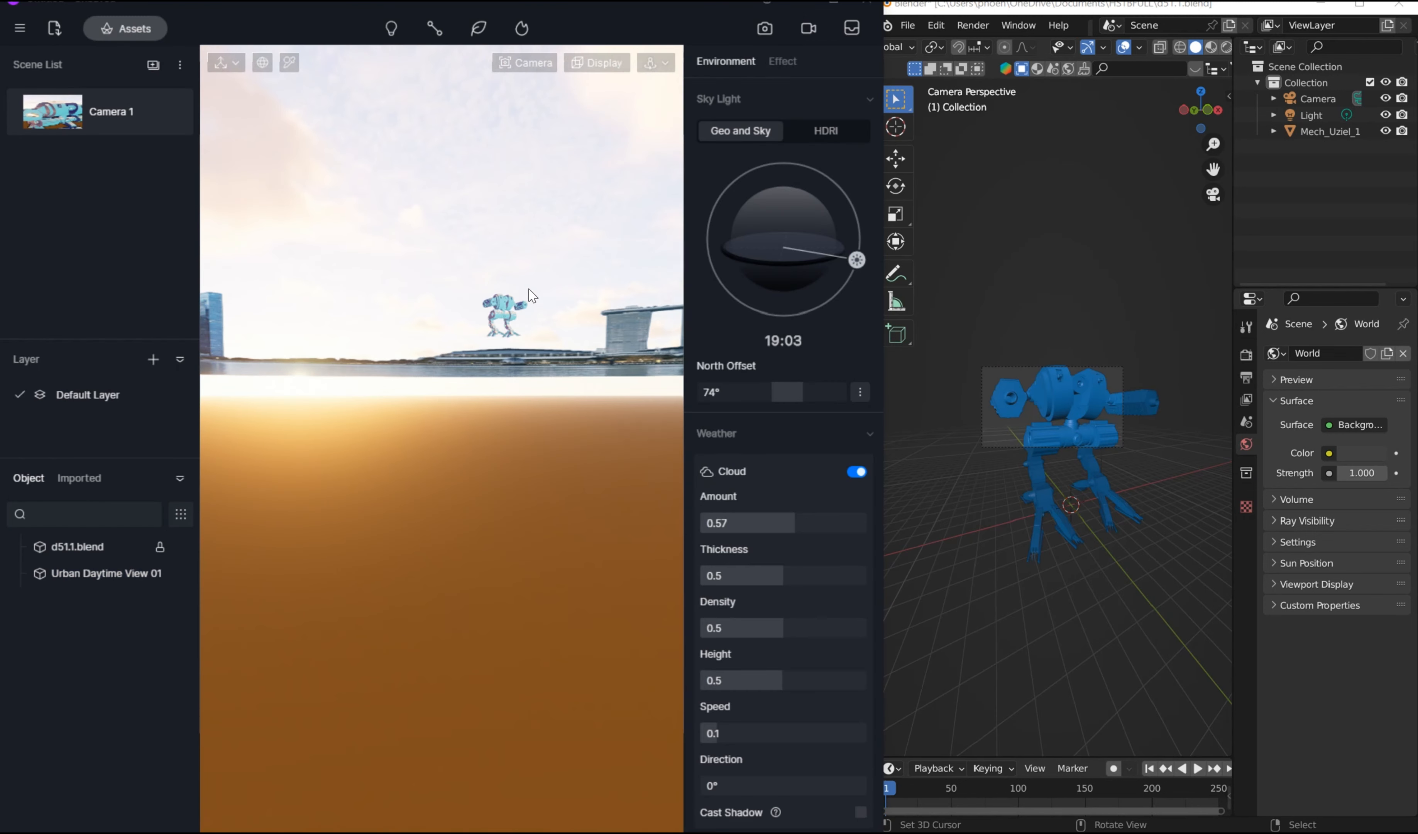
pyautogui.scroll(-5, 493, 304)
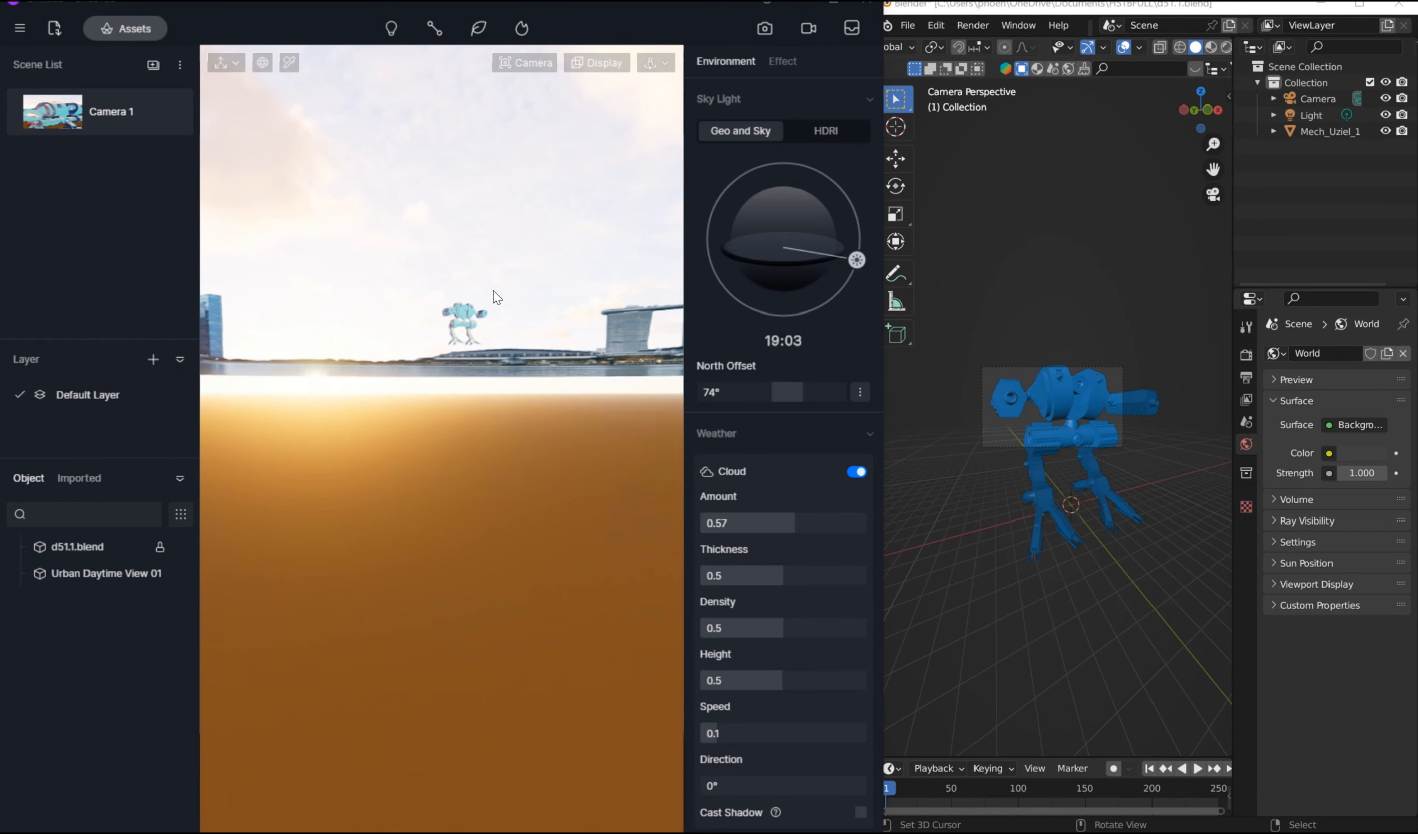
pyautogui.click(73, 122)
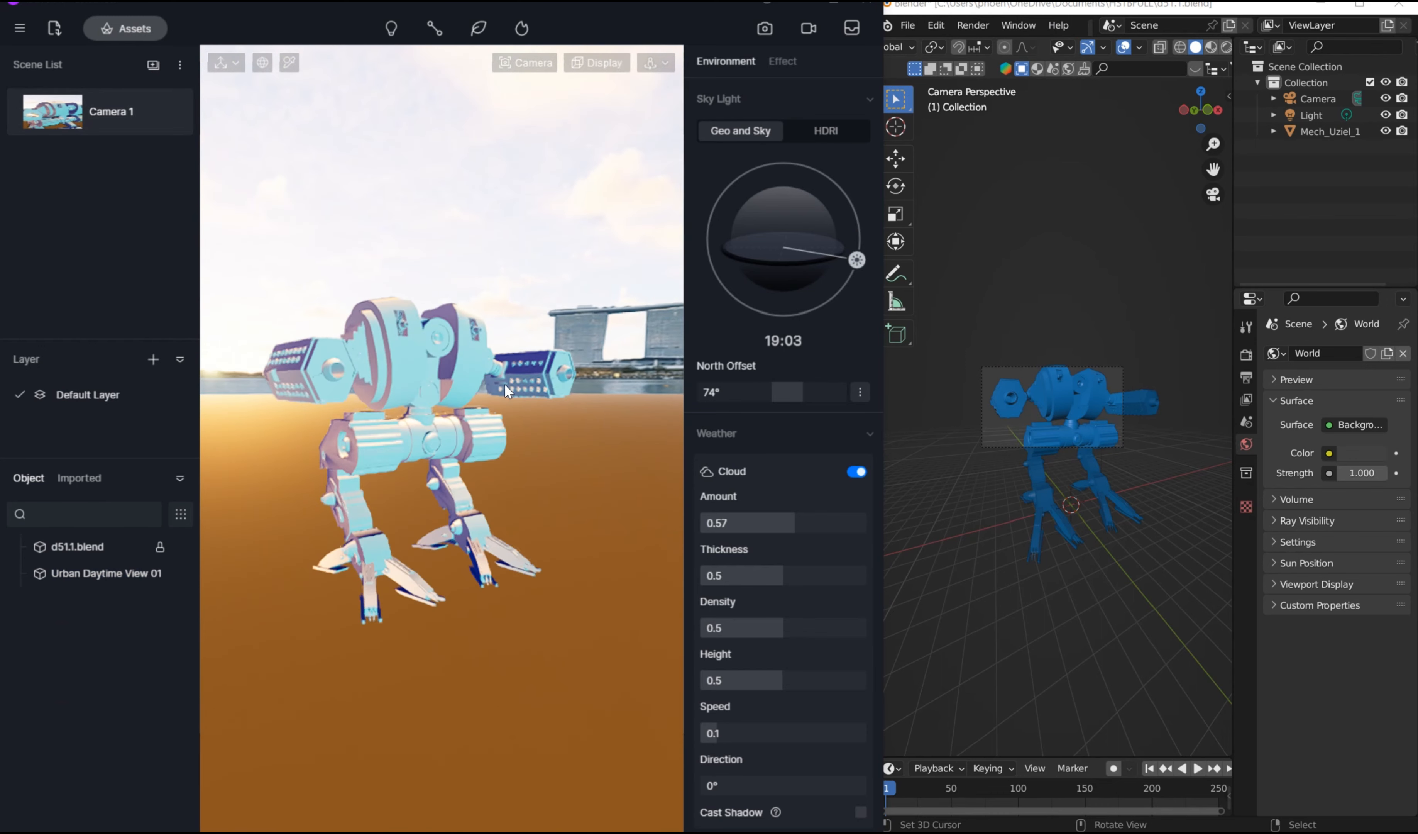
pyautogui.scroll(5, 509, 392)
pyautogui.moveTo(584, 406); pyautogui.dragTo(330, 549, button='middle')
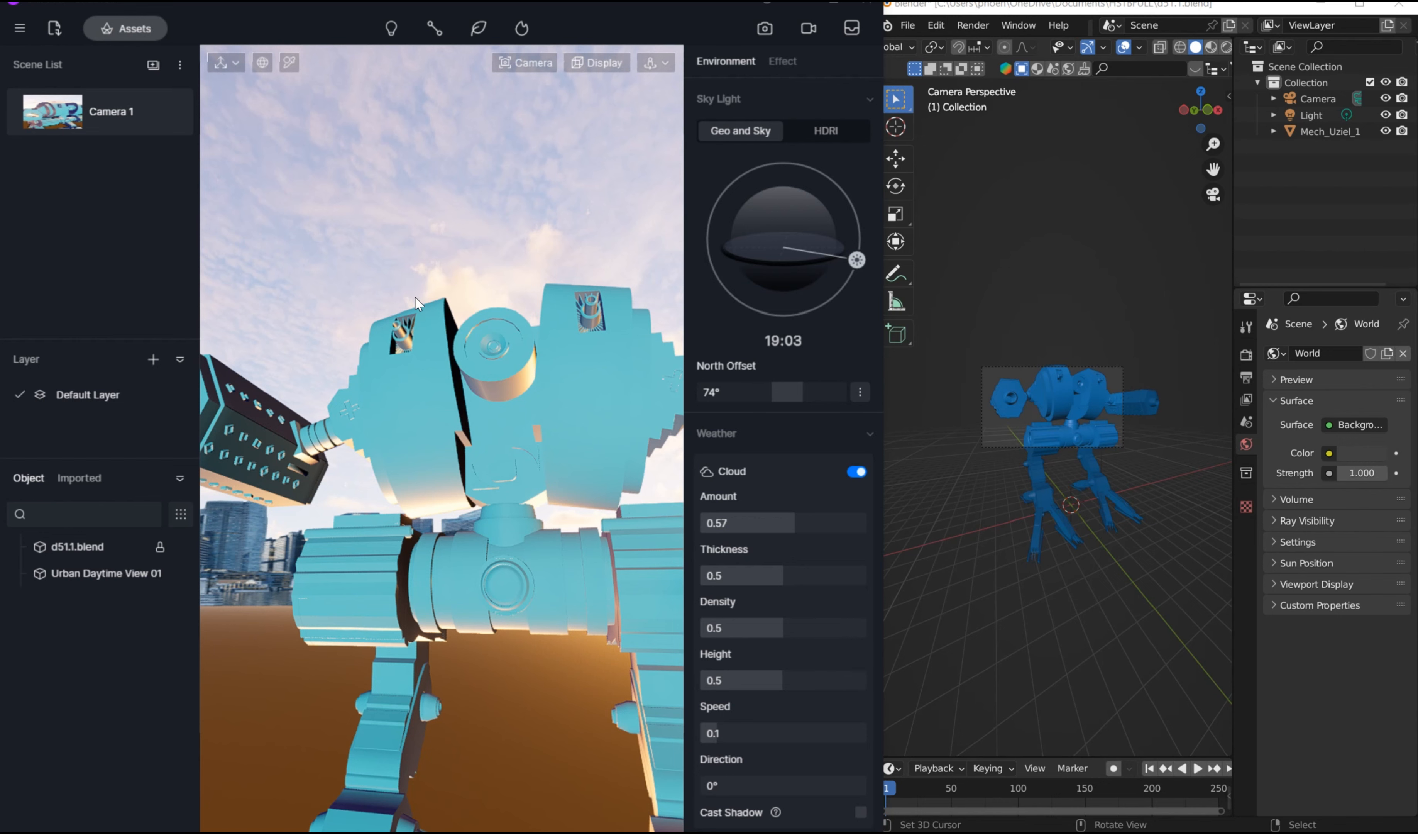
pyautogui.scroll(-3, 416, 303)
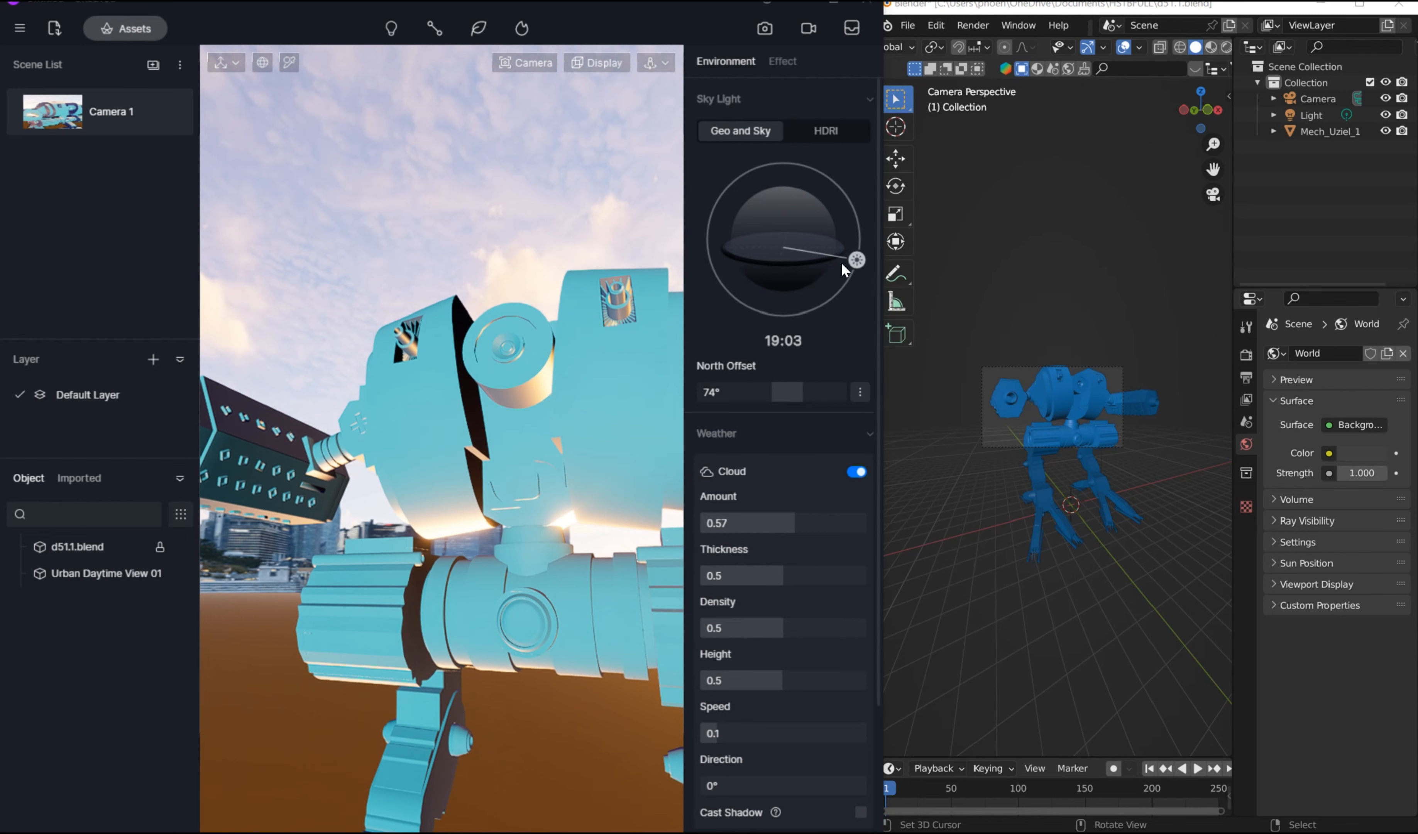
# Step: Set the time of day to 19:13 with a north offset of 64°, and compare the sky without and with clouds
pyautogui.moveTo(857, 260); pyautogui.dragTo(857, 264)
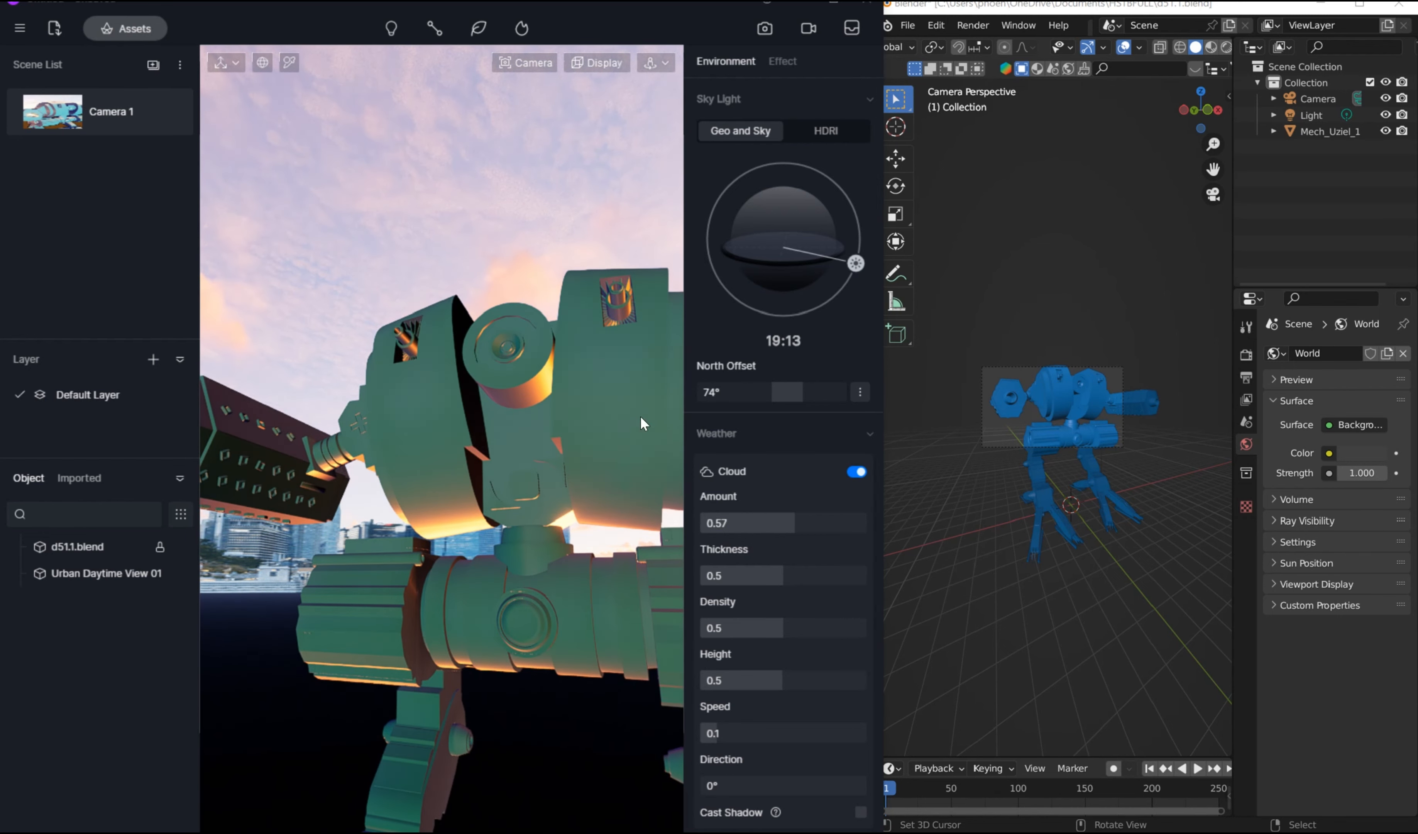
pyautogui.moveTo(789, 396); pyautogui.dragTo(781, 396)
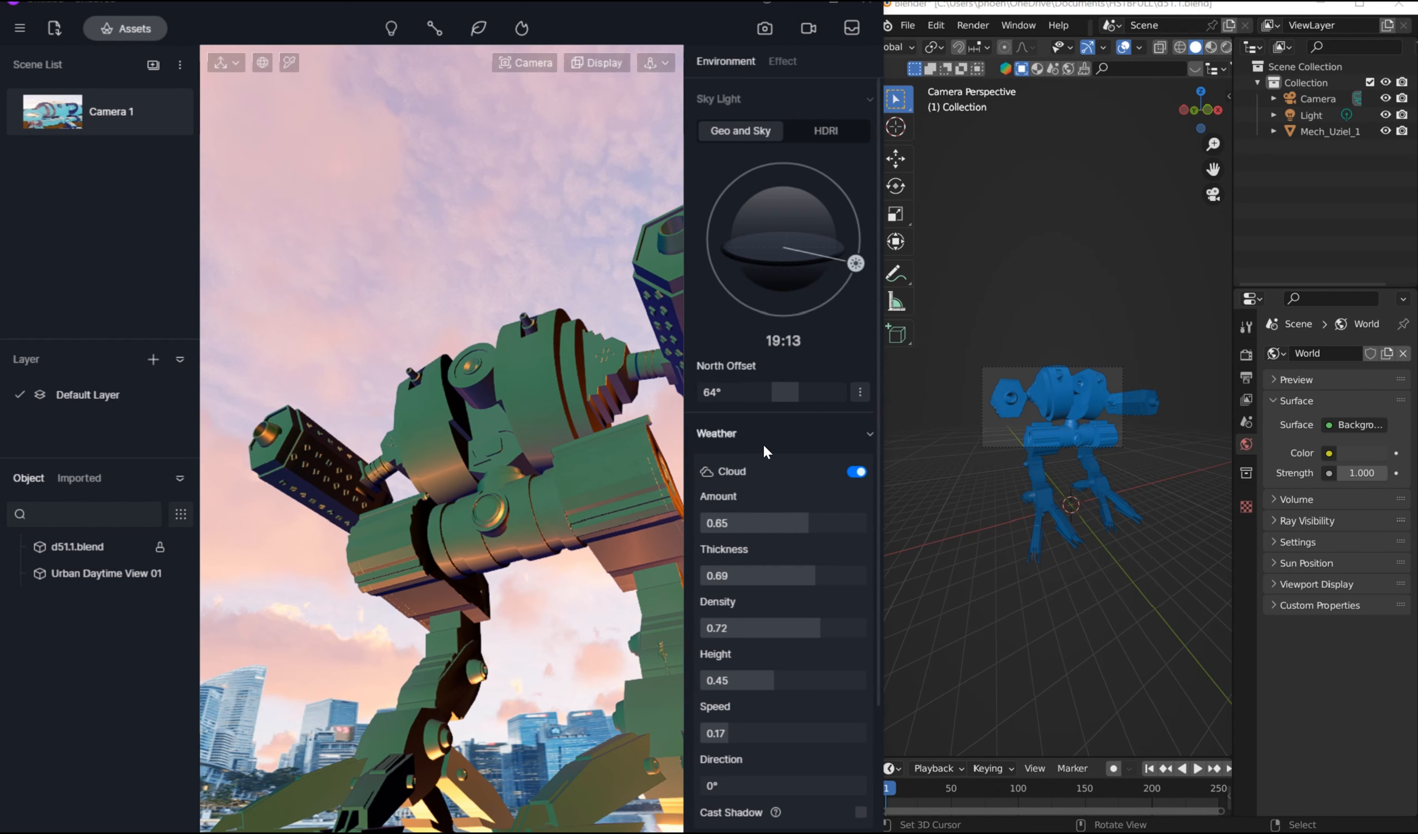
pyautogui.click(855, 473)
pyautogui.click(855, 473)
# Step: Tint the fog blue with HSV values 218, 55, 45 and turn on precipitation
pyautogui.scroll(-7, 801, 470)
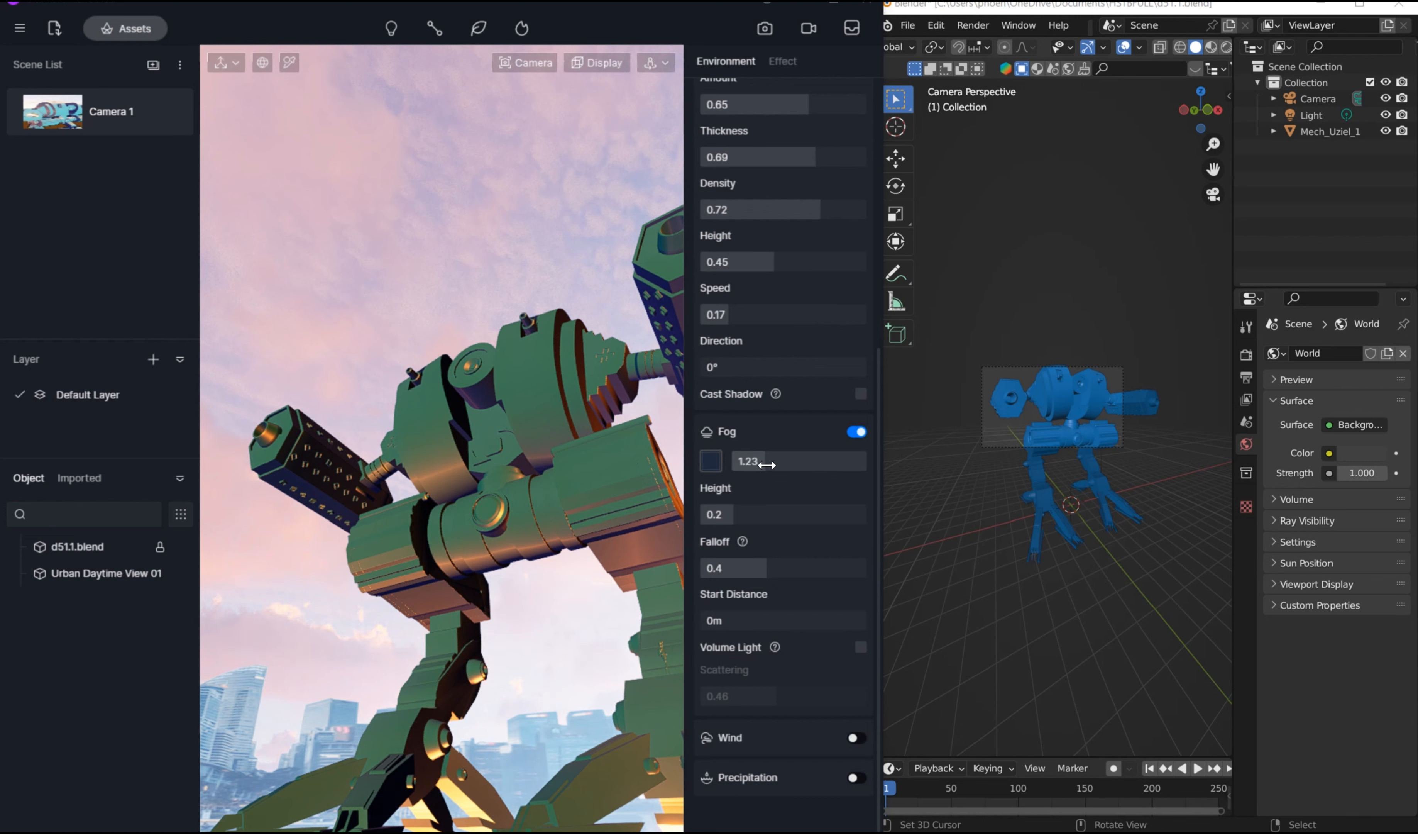
pyautogui.click(711, 461)
pyautogui.moveTo(778, 561)
pyautogui.mouseDown()
pyautogui.moveTo(759, 564)
pyautogui.moveTo(793, 569)
pyautogui.mouseUp()
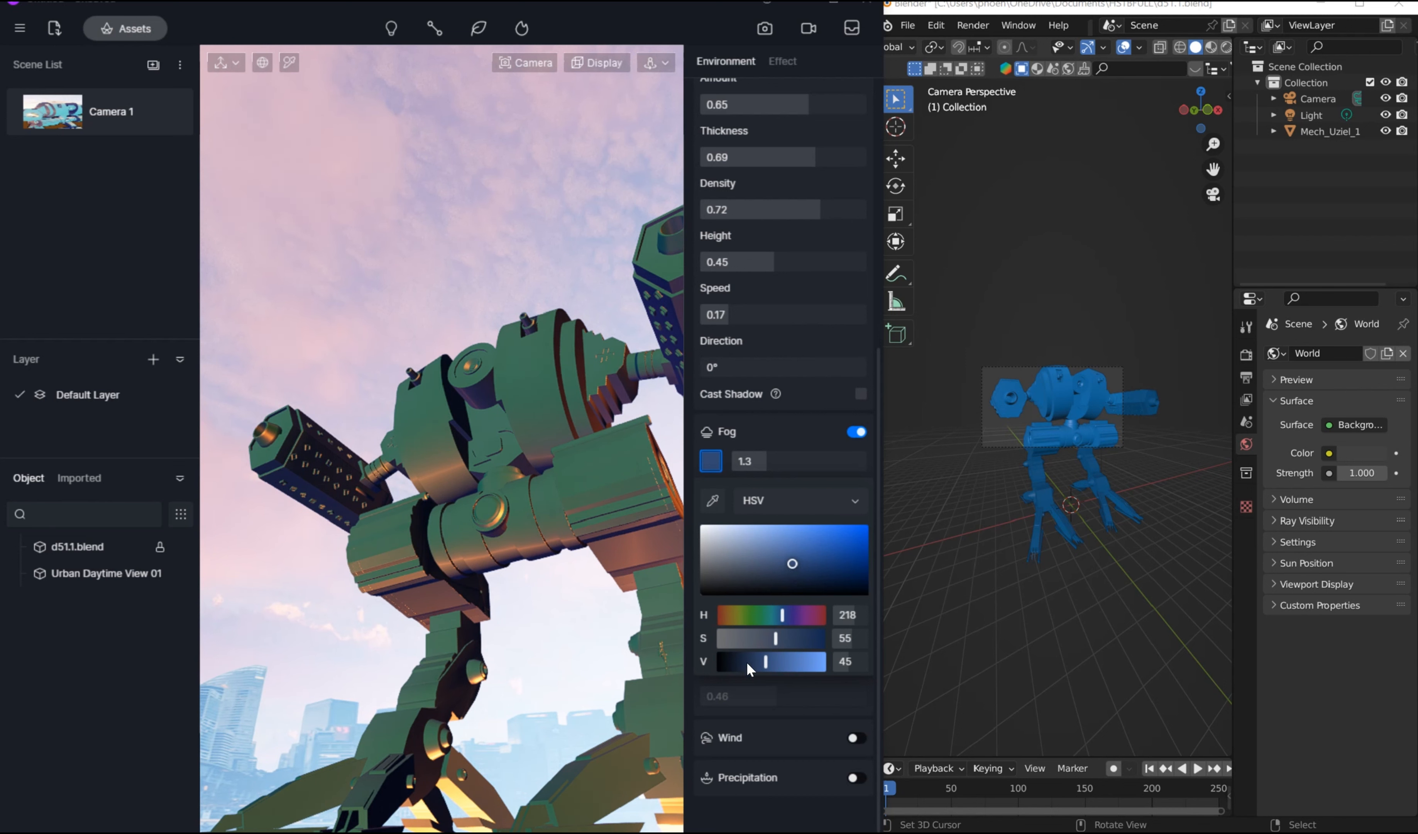
pyautogui.click(854, 778)
pyautogui.scroll(-3, 841, 756)
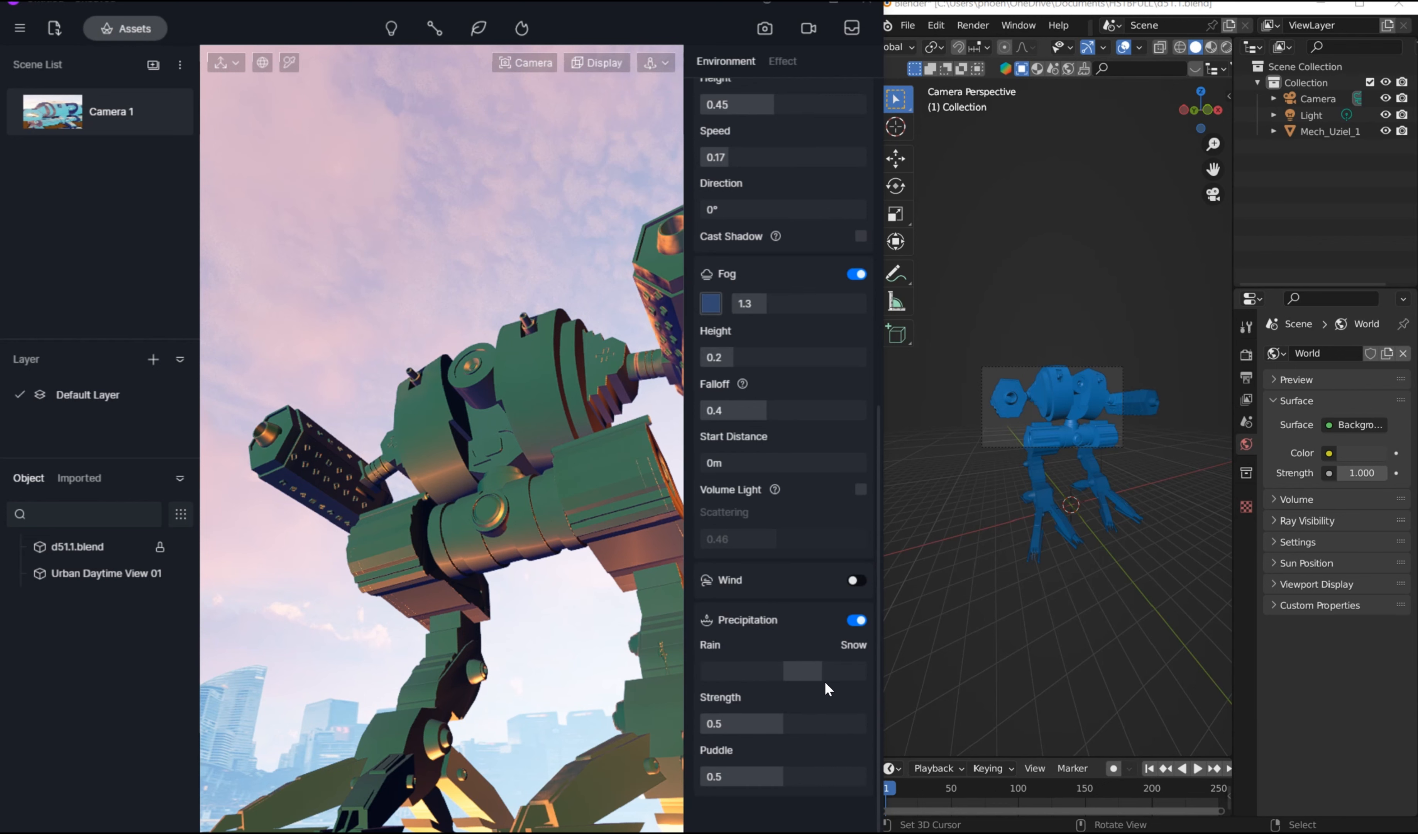
# Step: Shift the precipitation slider toward rain and inspect the mech from several low, close angles
pyautogui.moveTo(792, 671); pyautogui.dragTo(722, 678)
pyautogui.moveTo(399, 529); pyautogui.dragTo(496, 763, button='right')
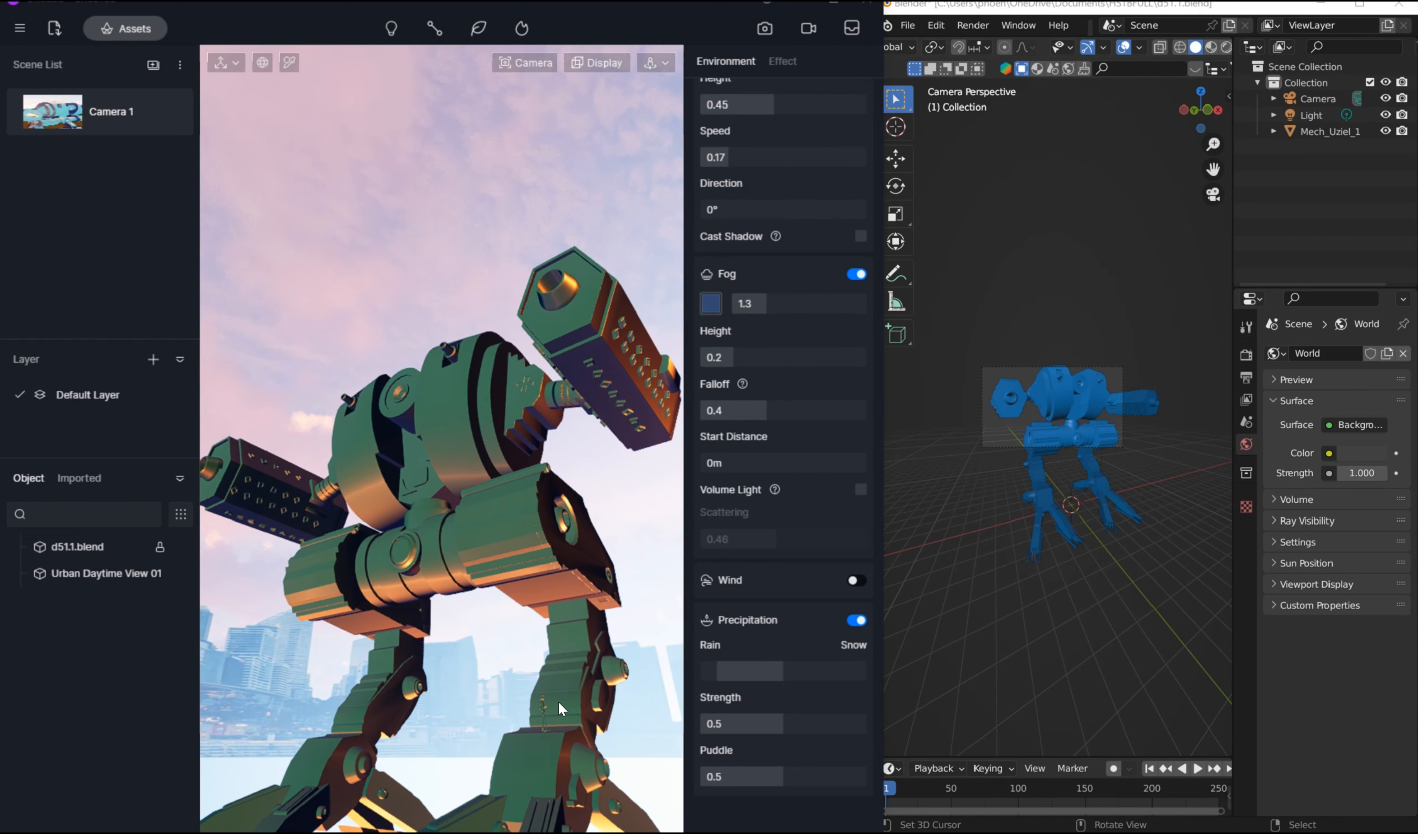
pyautogui.scroll(5, 558, 701)
pyautogui.scroll(8, 554, 701)
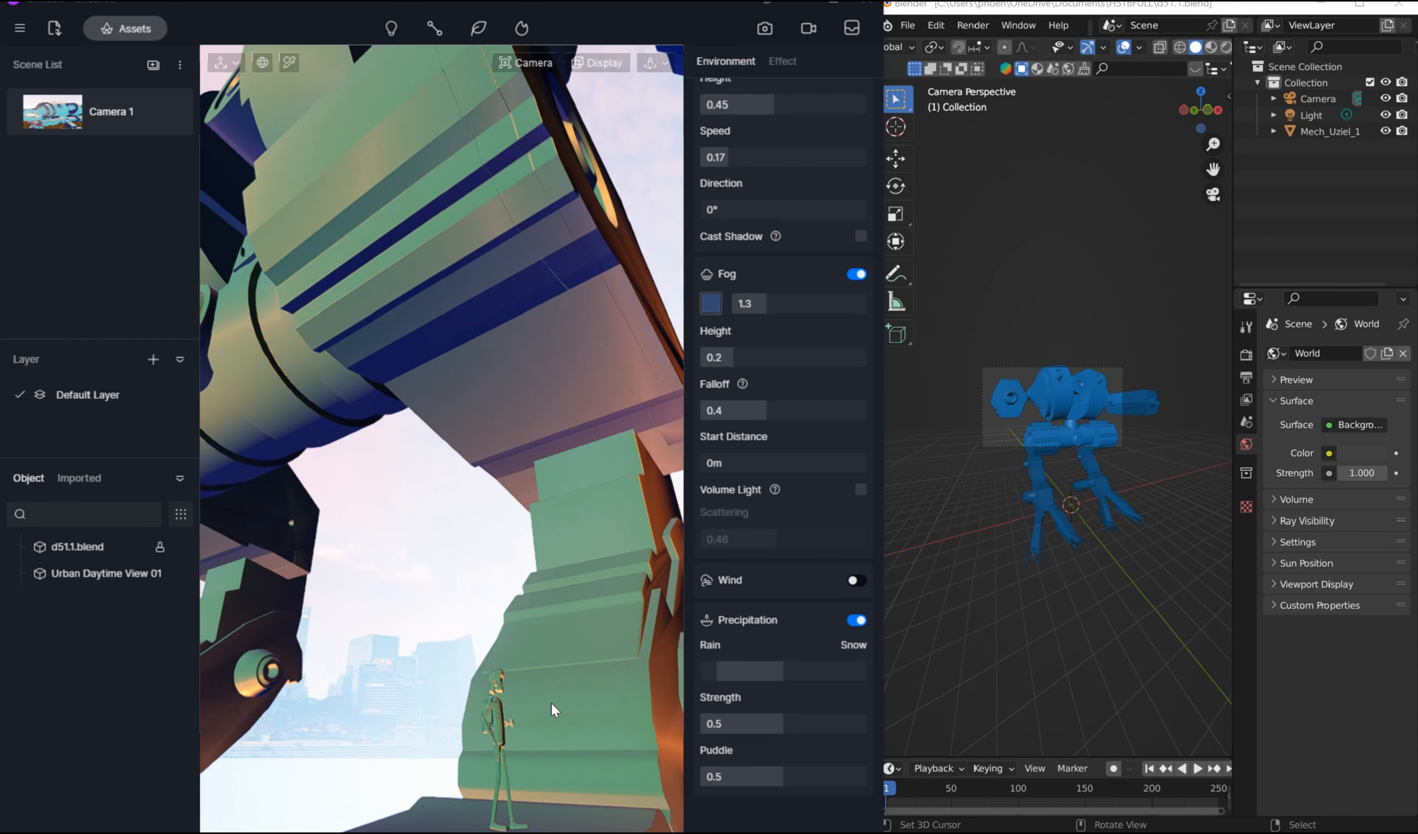
pyautogui.moveTo(502, 684); pyautogui.dragTo(429, 718, button='right')
pyautogui.scroll(-10, 481, 670)
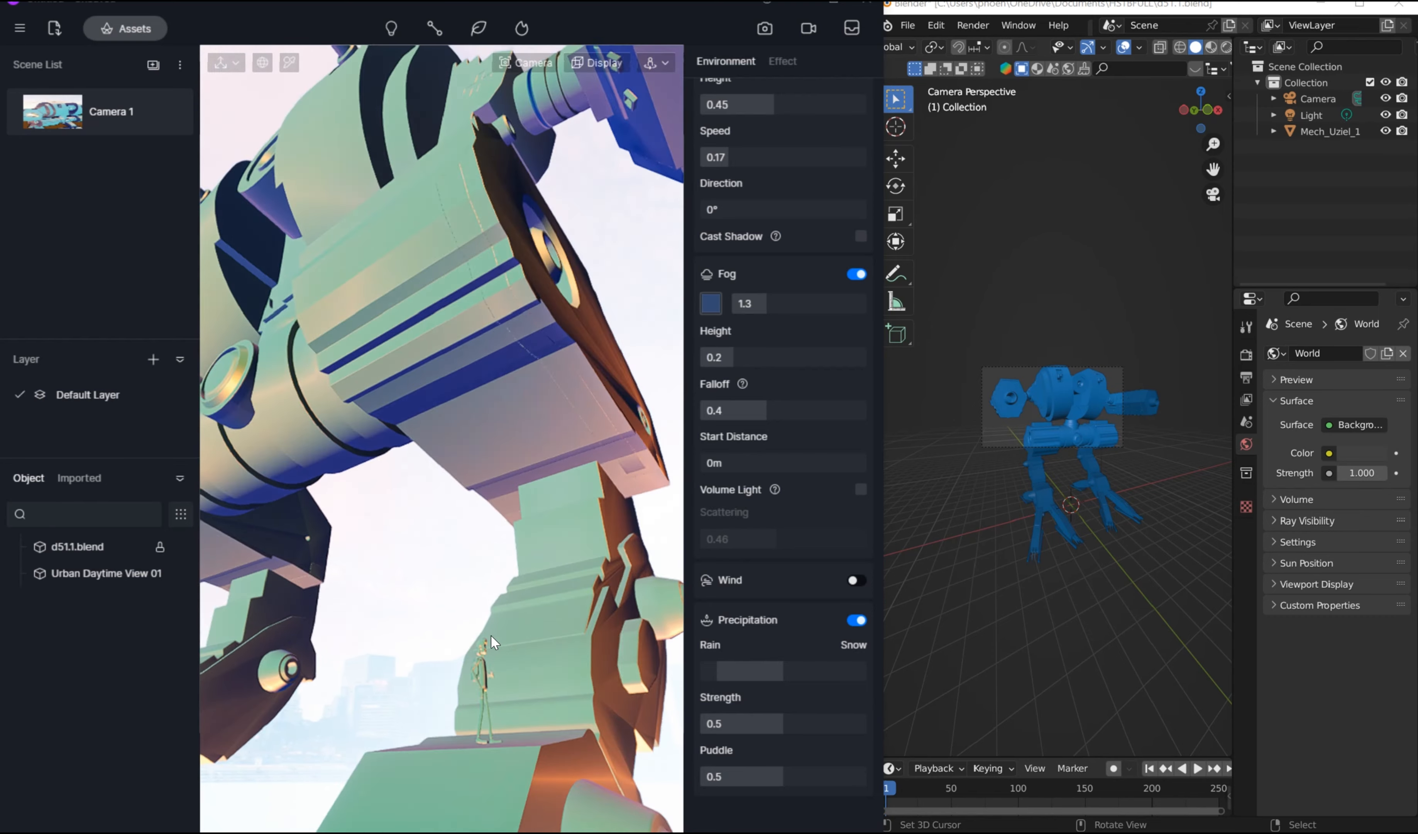
pyautogui.moveTo(505, 579); pyautogui.dragTo(548, 740, button='right')
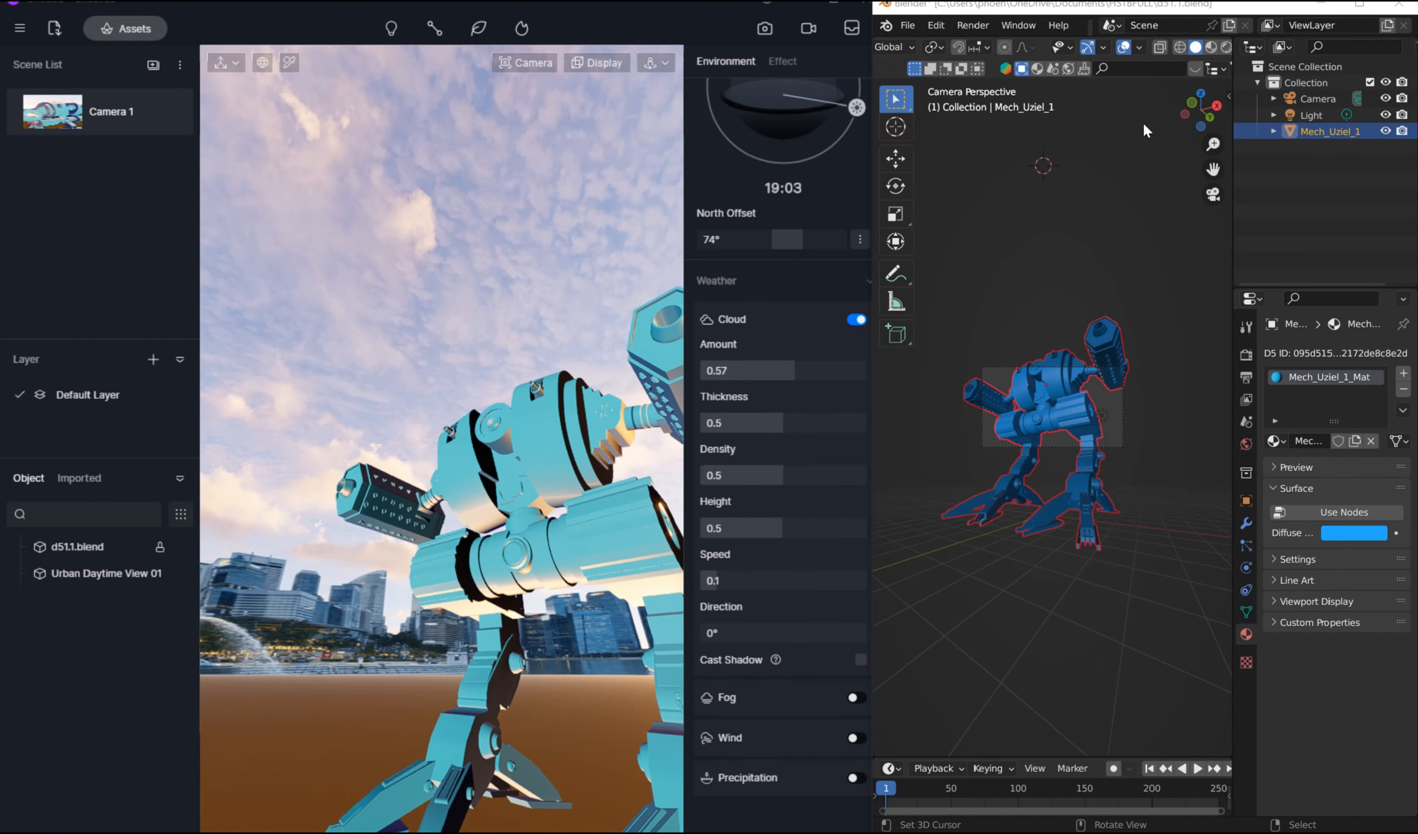
# Step: Switch to Blender and add a mesh plane to the mech scene
pyautogui.scroll(5, 1069, 310)
pyautogui.scroll(-8, 1057, 482)
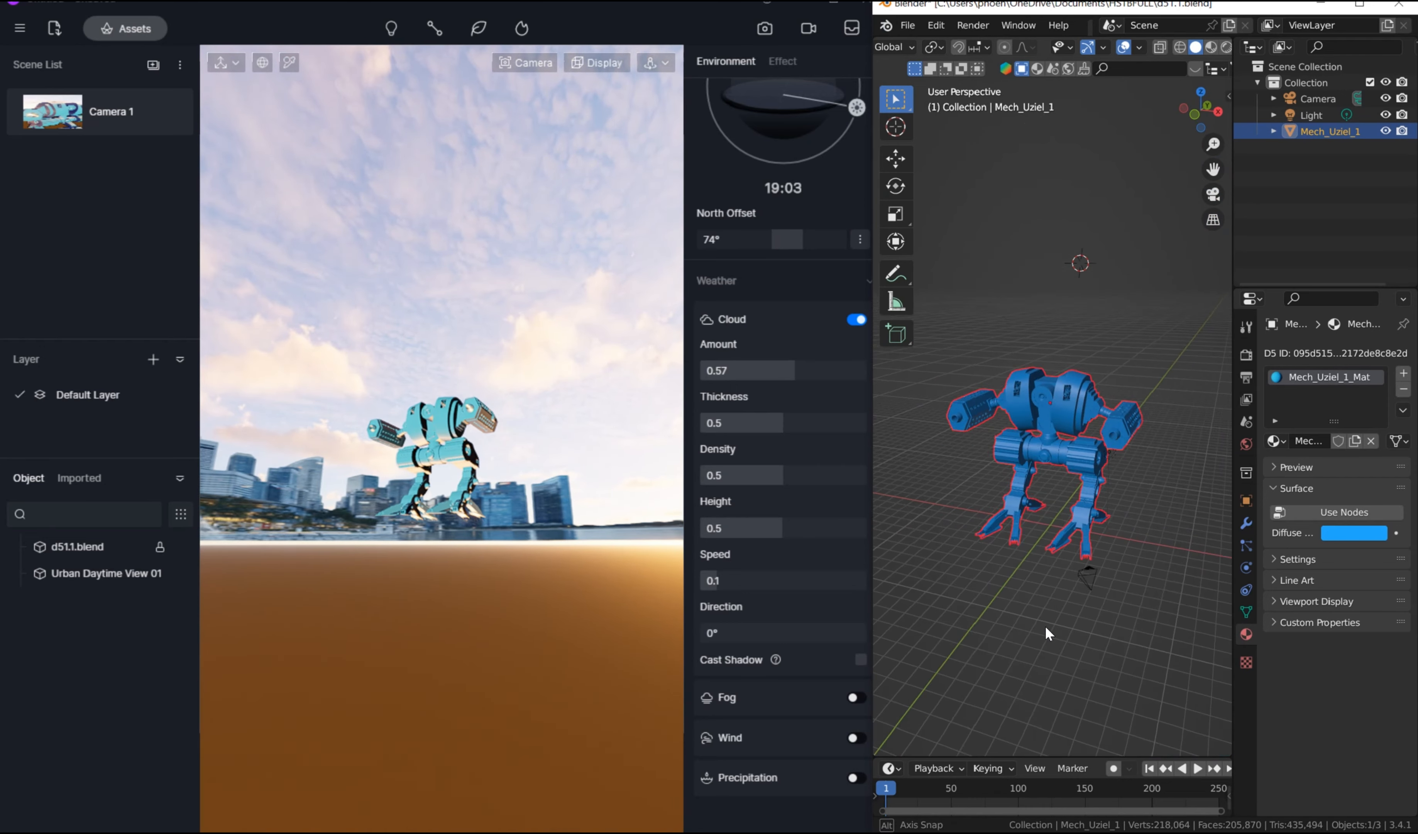
pyautogui.scroll(4, 1044, 624)
pyautogui.hotkey('shift', 'a')
pyautogui.moveTo(993, 467)
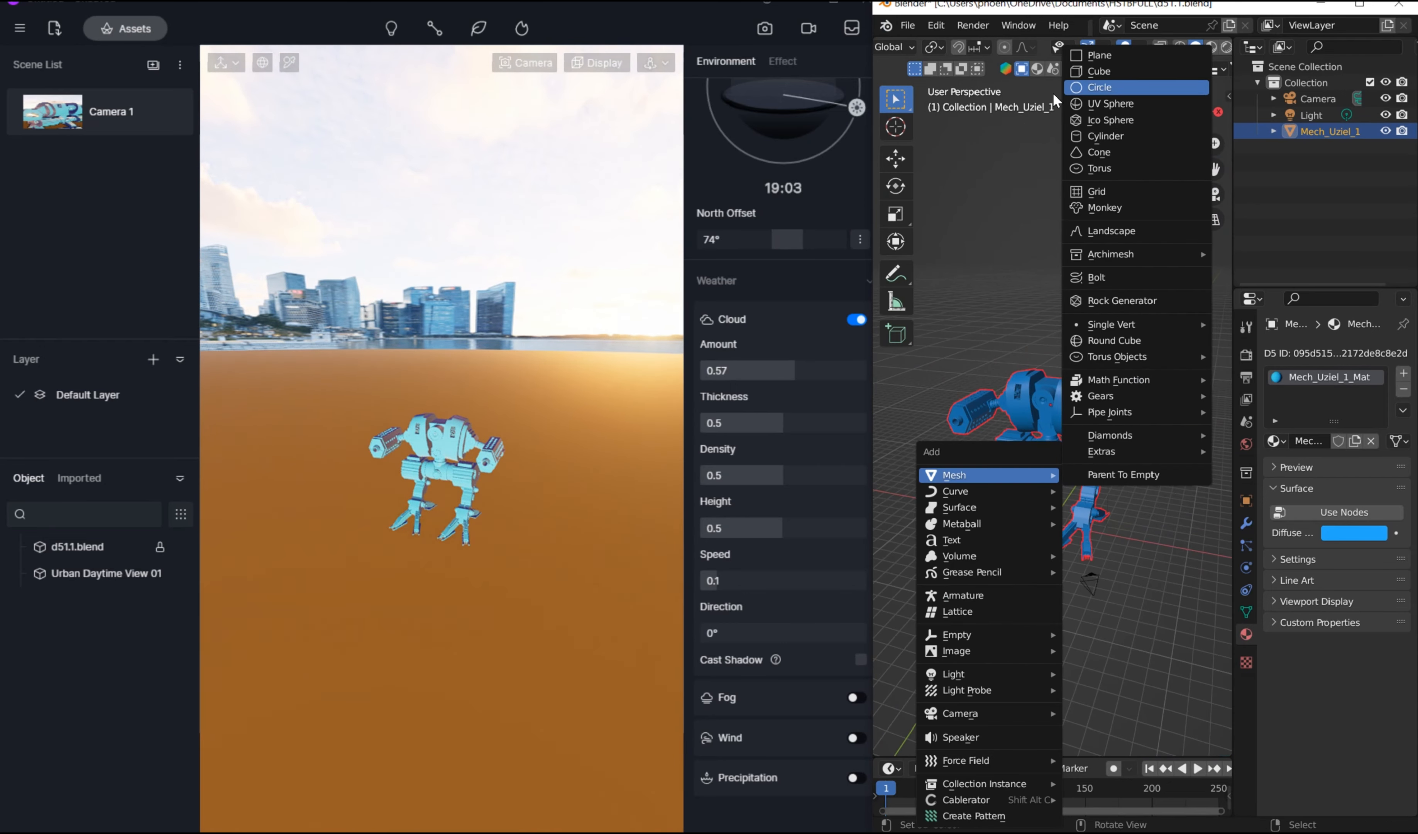
pyautogui.click(1139, 54)
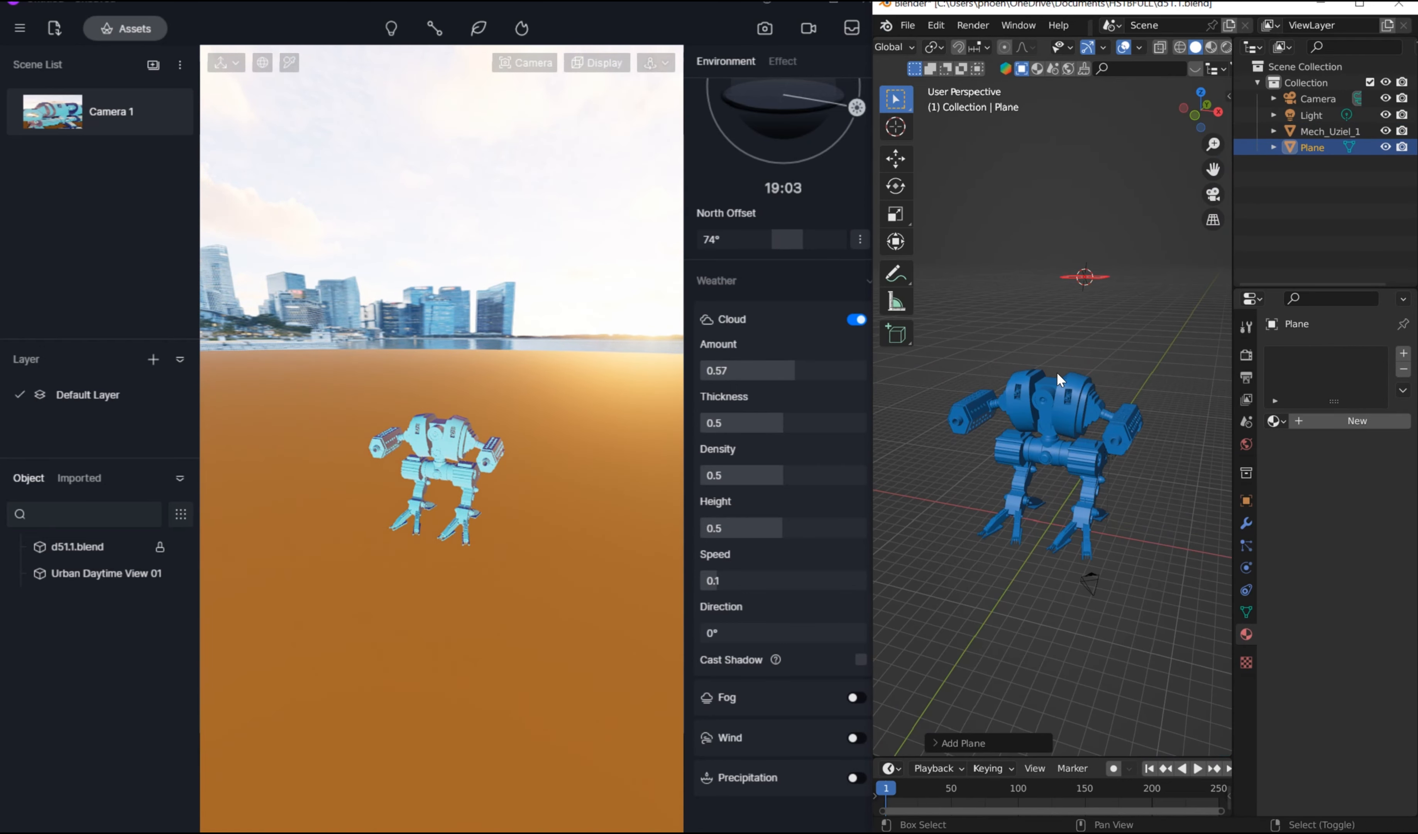
# Step: Snap the 3D cursor to the world origin and move the new plane onto the cursor
pyautogui.hotkey('shift', 's')
pyautogui.click(984, 372)
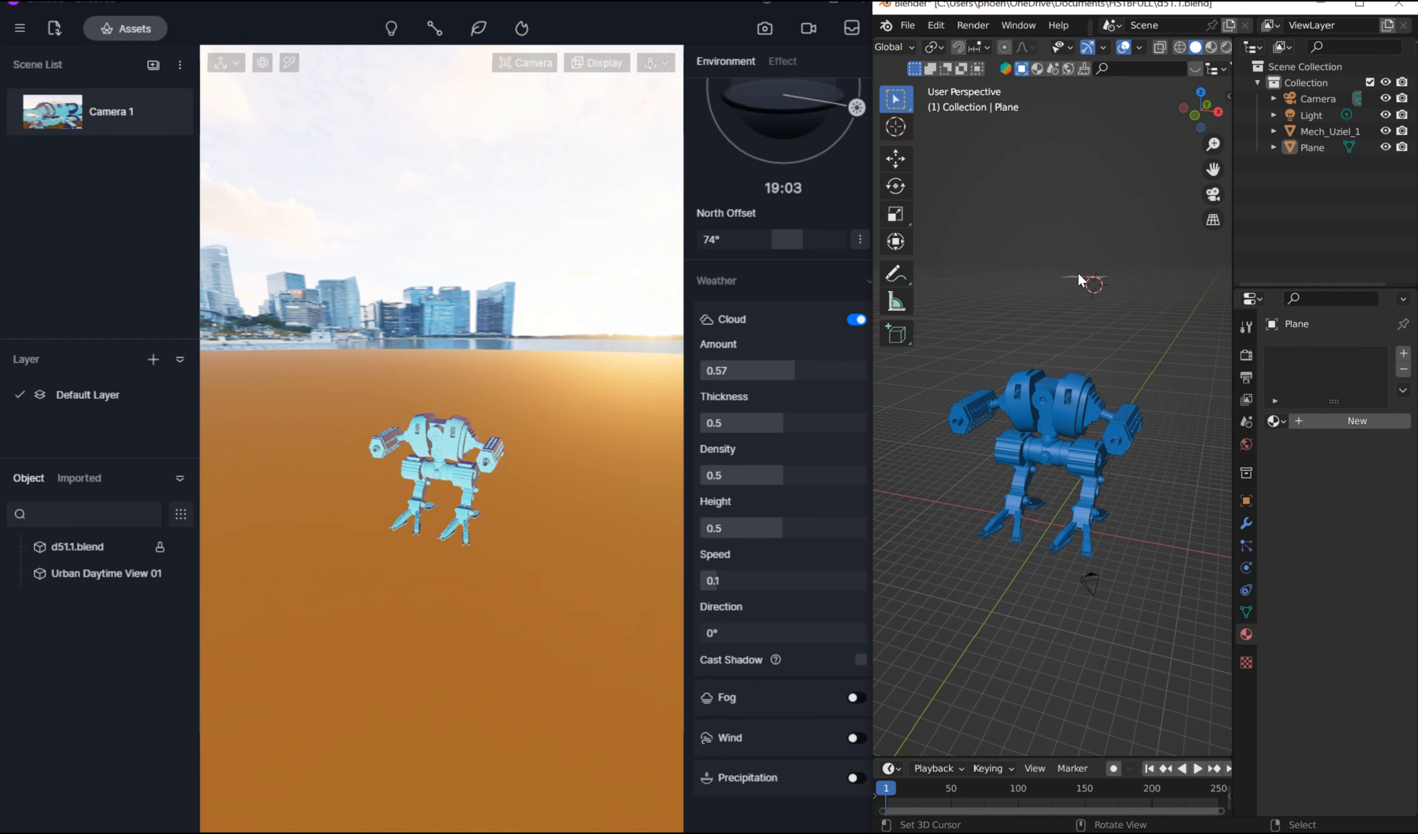
pyautogui.hotkey('shift', 's')
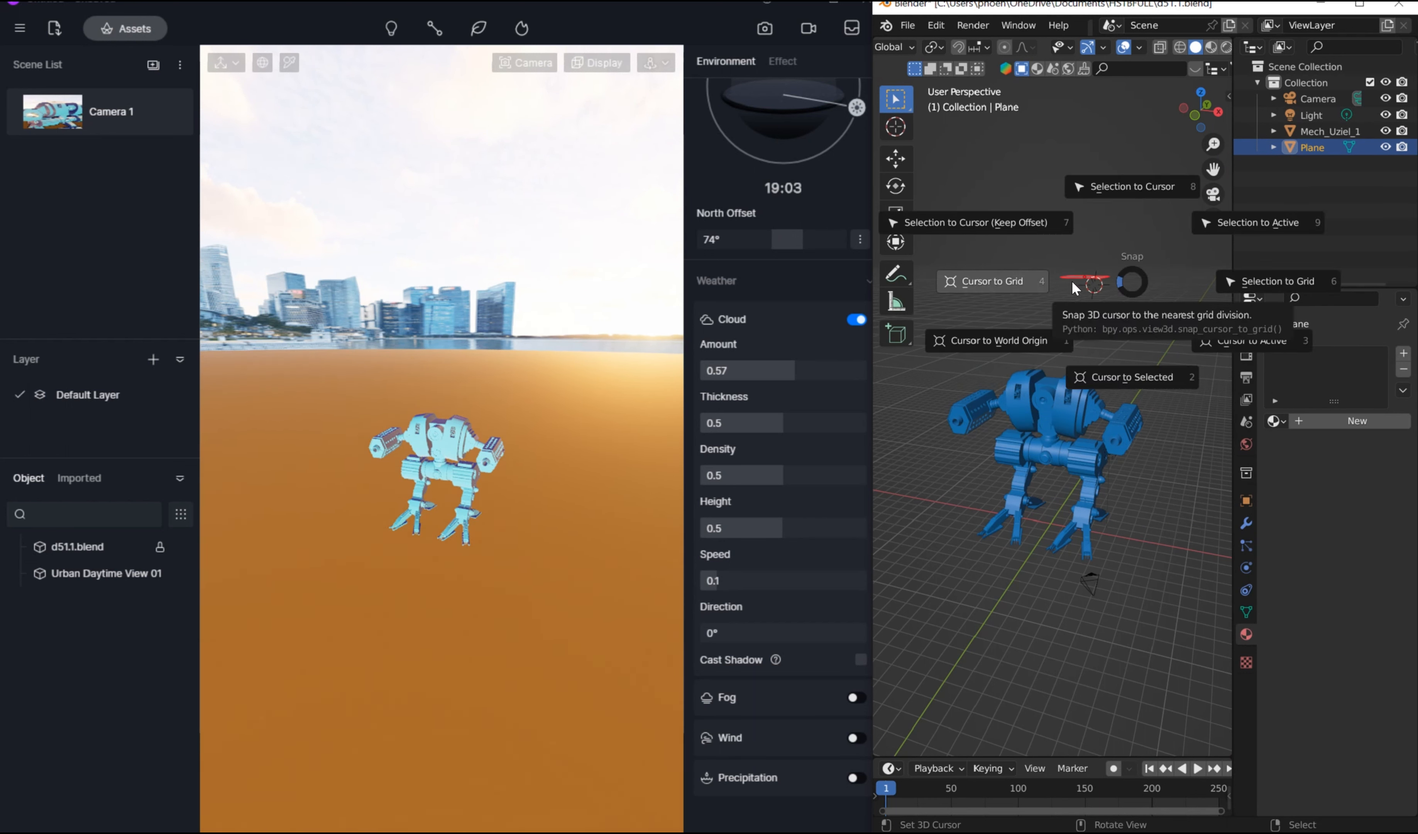
pyautogui.click(1014, 347)
pyautogui.hotkey('shift', 's')
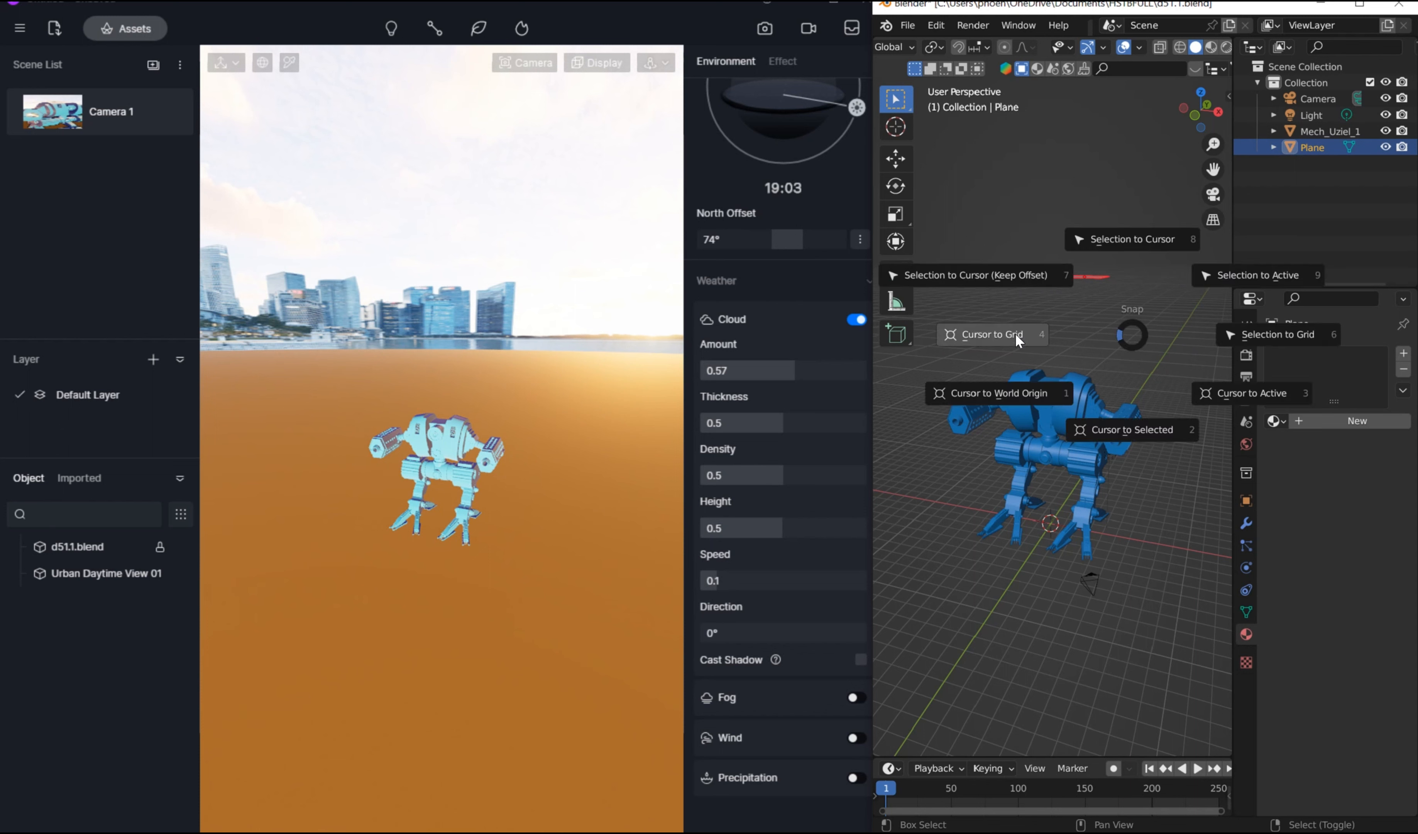
pyautogui.click(1141, 239)
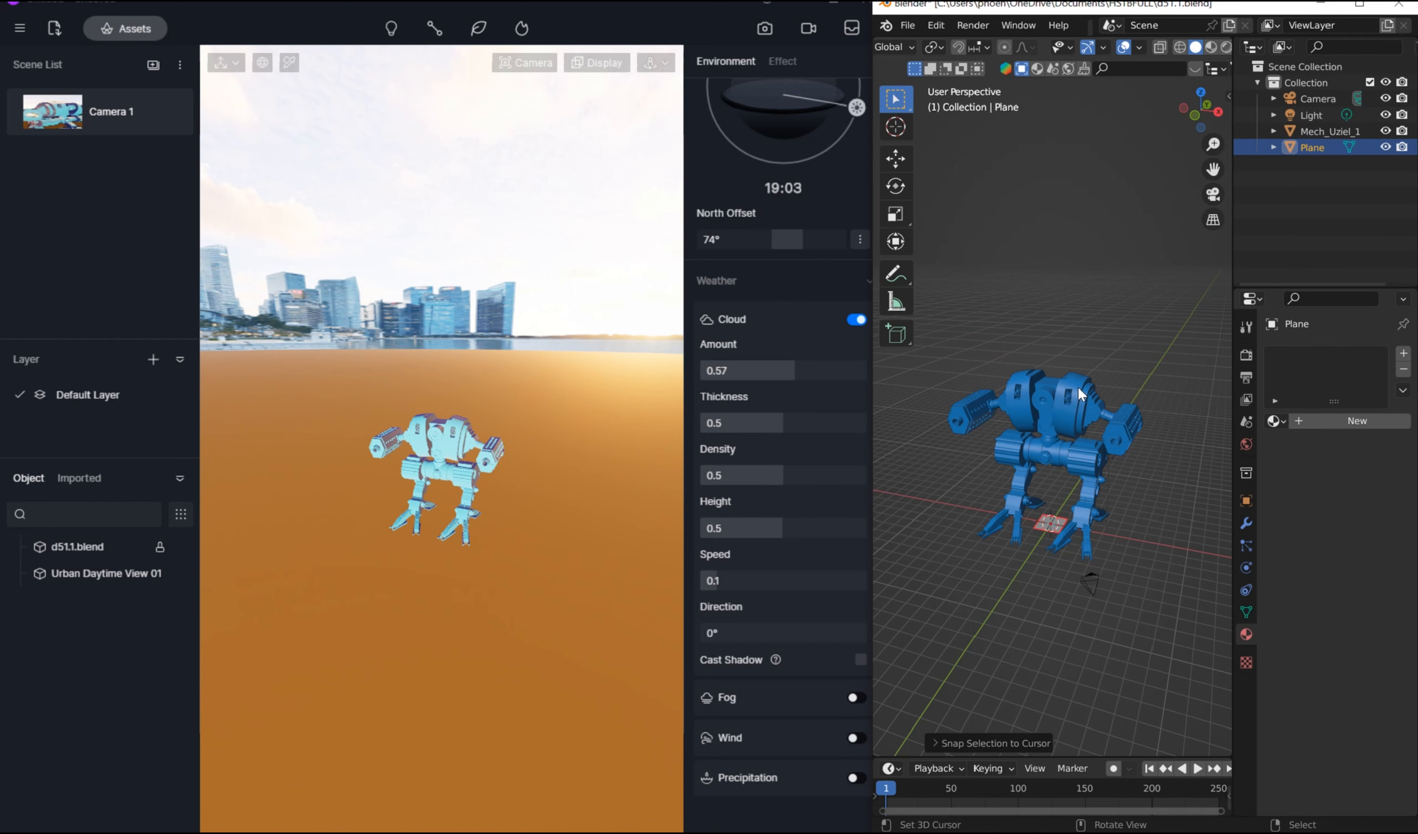
# Step: Scale the plane up uniformly in two passes to make a large ground surface beneath the mech
pyautogui.press('s')
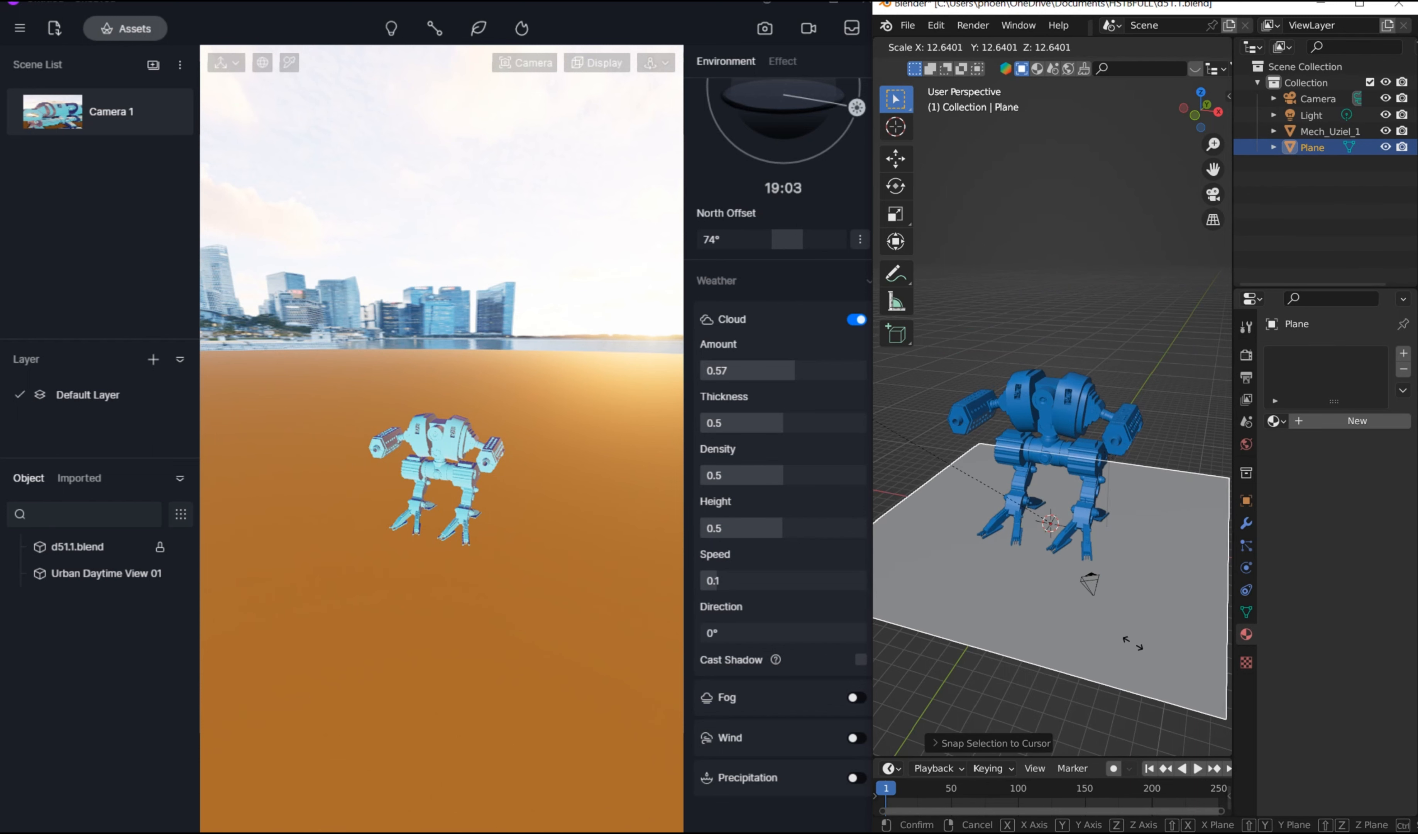
pyautogui.click(1023, 369)
pyautogui.press('s')
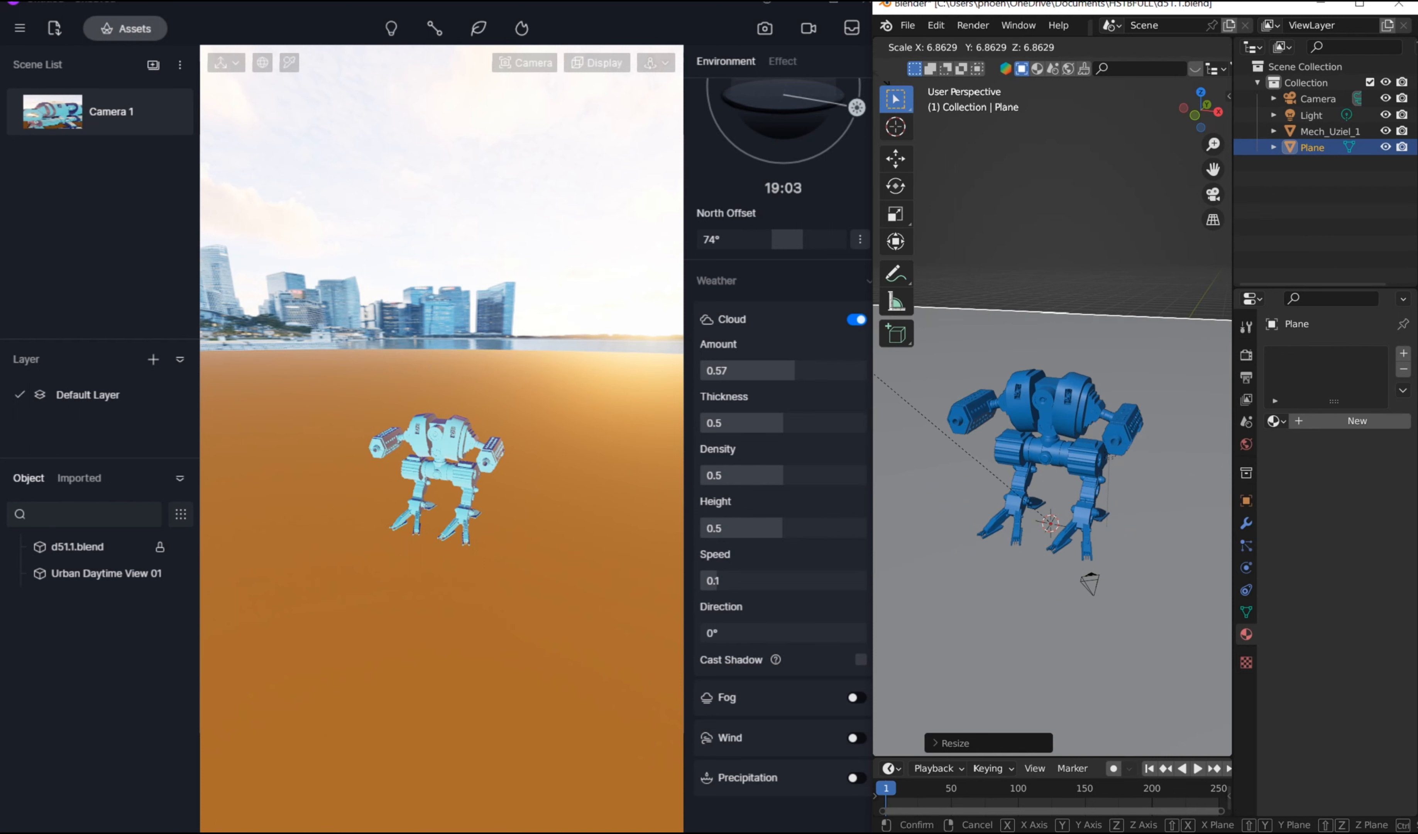
pyautogui.click(961, 103)
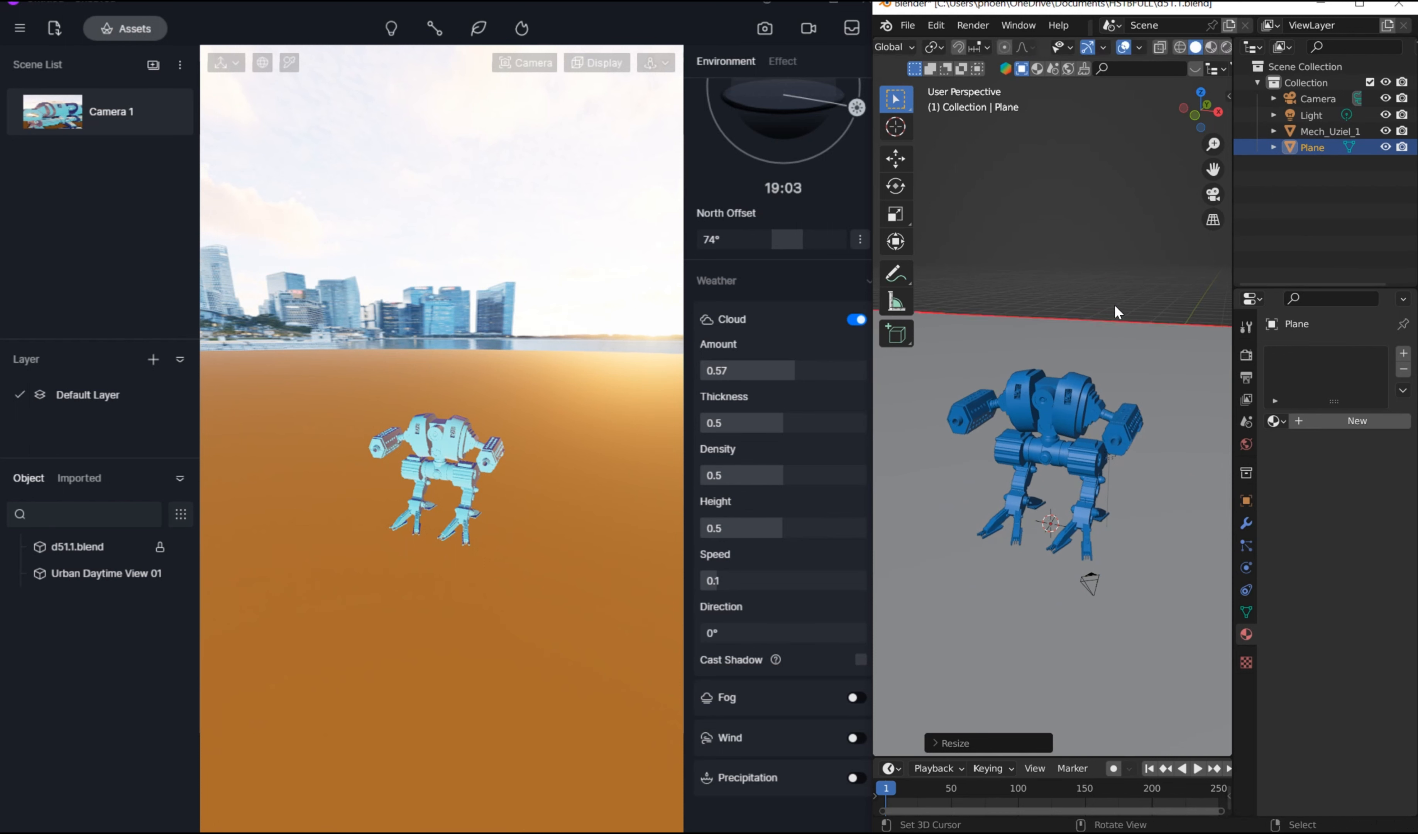
# Step: Sync the updated model with the ground plane to D5 Render through D5 Link
pyautogui.press('n')
pyautogui.click(1079, 204)
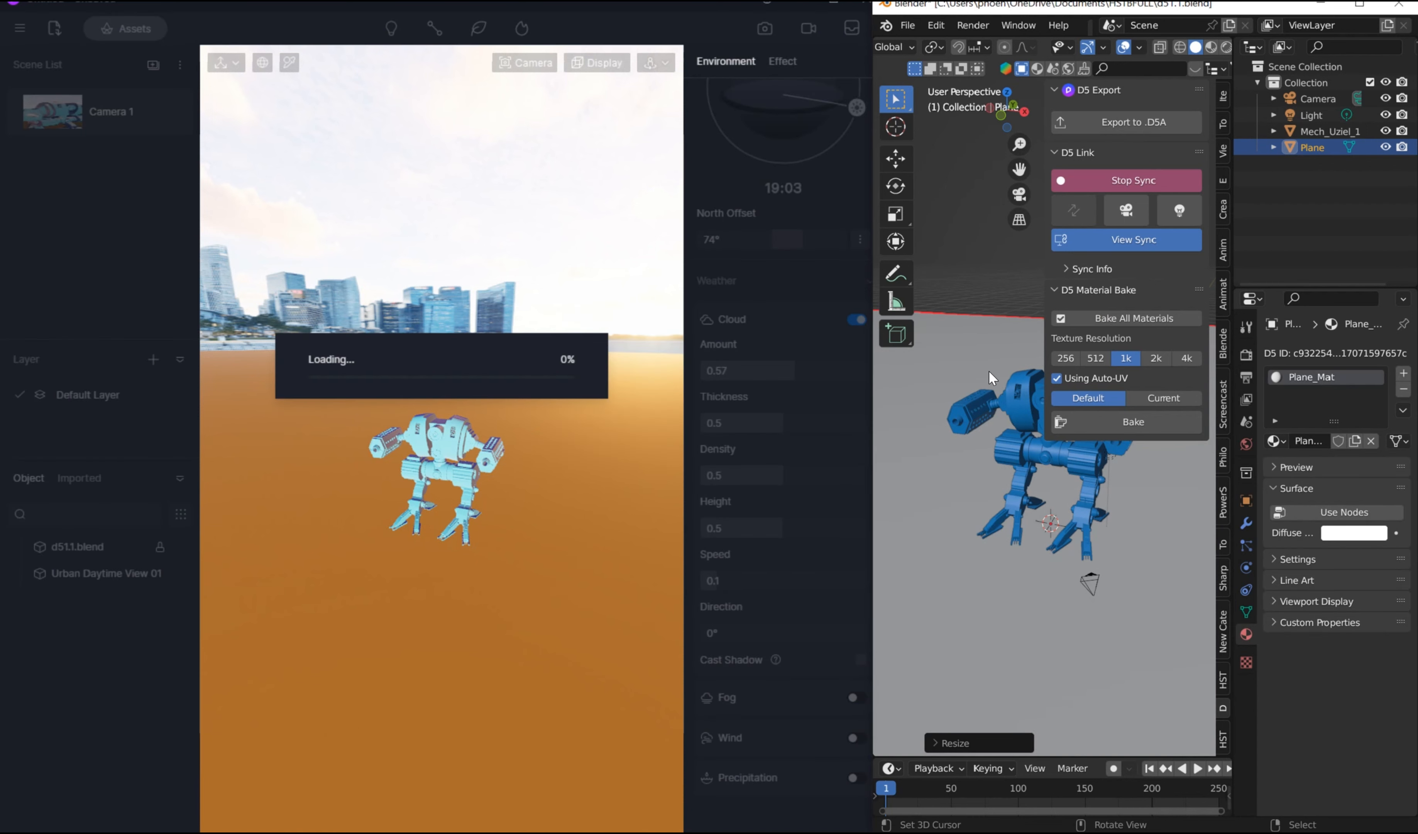
pyautogui.press('n')
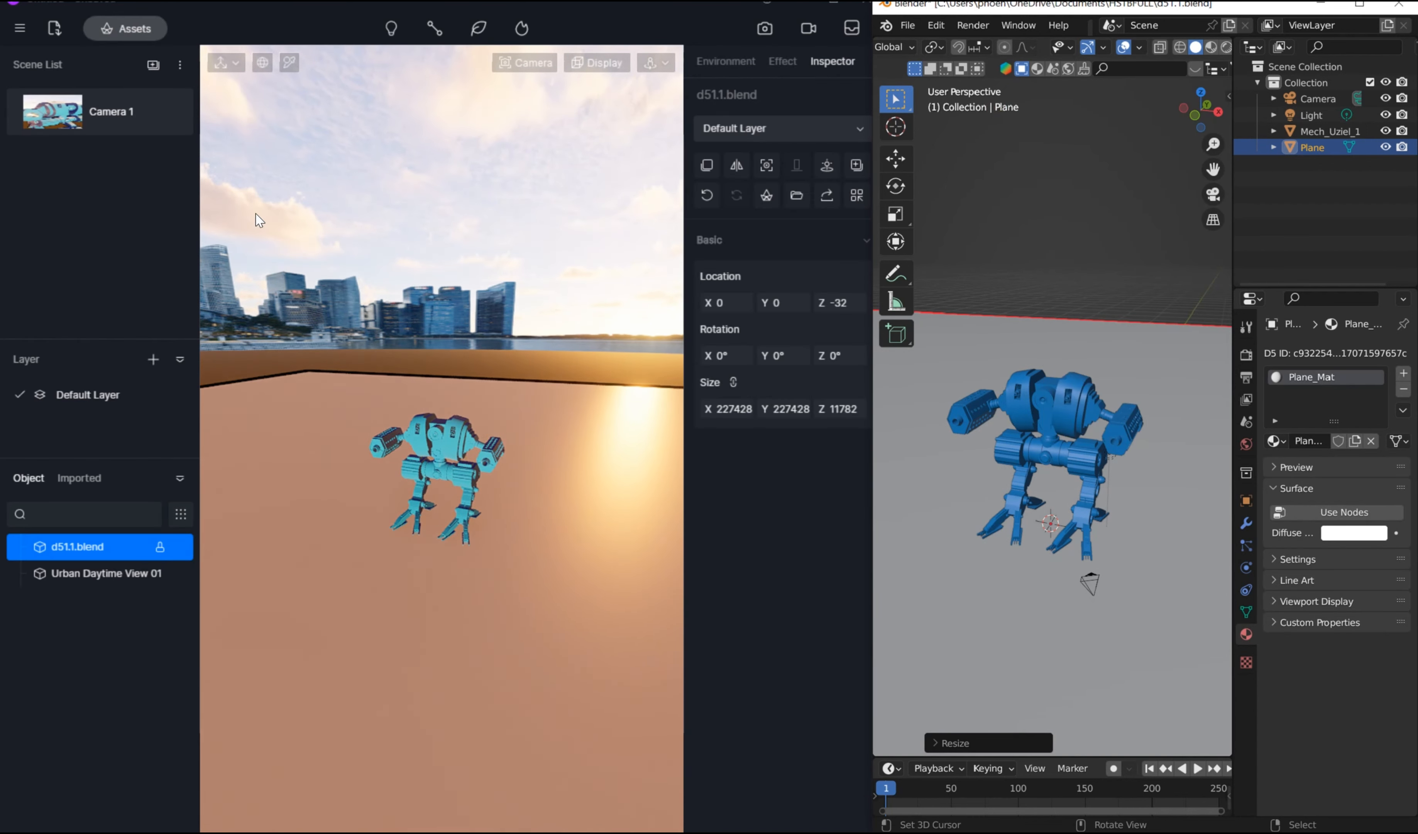
# Step: Switch to D5 Render, recall Camera 1, deselect the model and reframe to a low-angle view of the mech standing on the ground plane
pyautogui.click(84, 103)
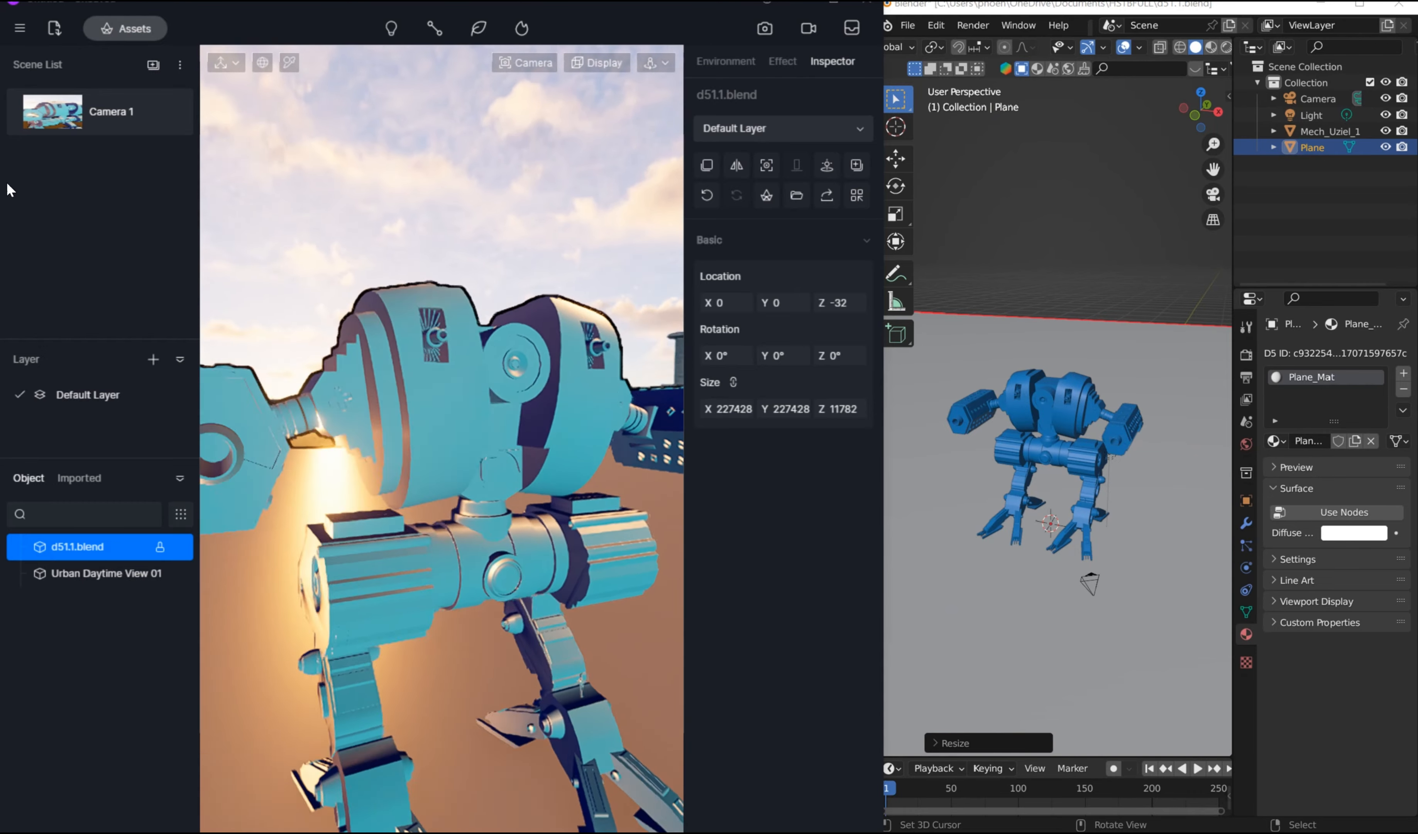
pyautogui.moveTo(378, 358); pyautogui.dragTo(1, 288, button='right')
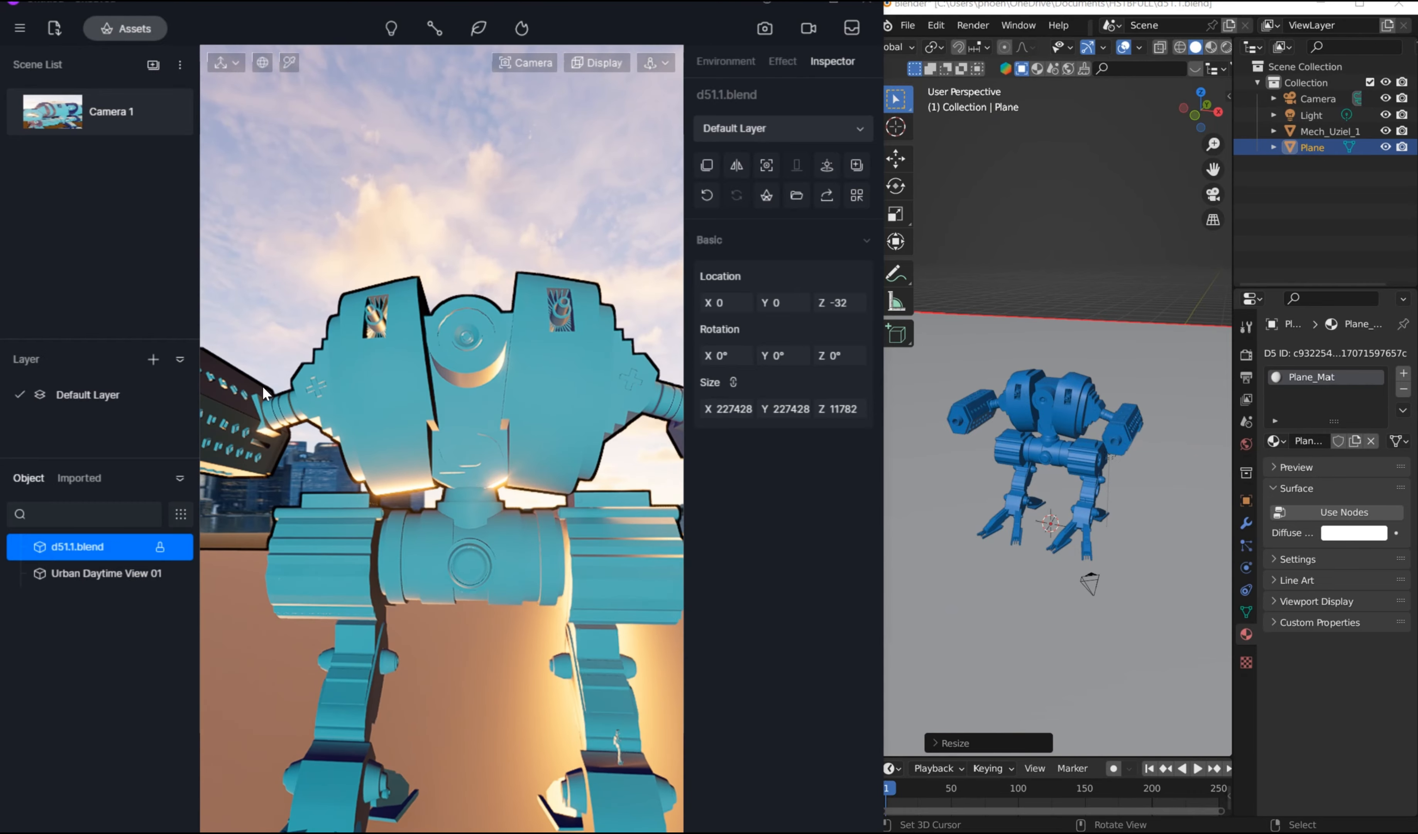
pyautogui.moveTo(262, 386); pyautogui.dragTo(279, 134, button='right')
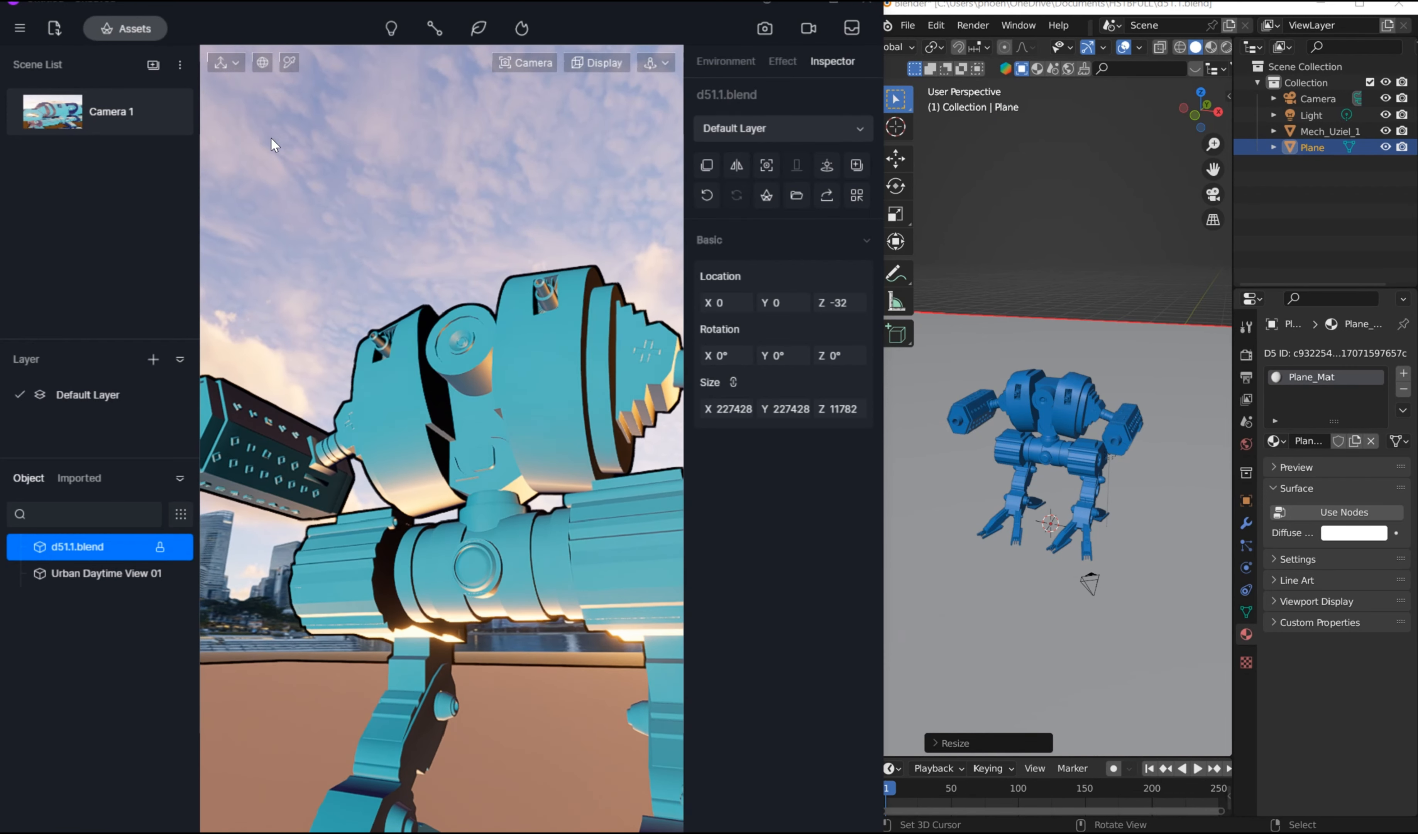
pyautogui.click(280, 730)
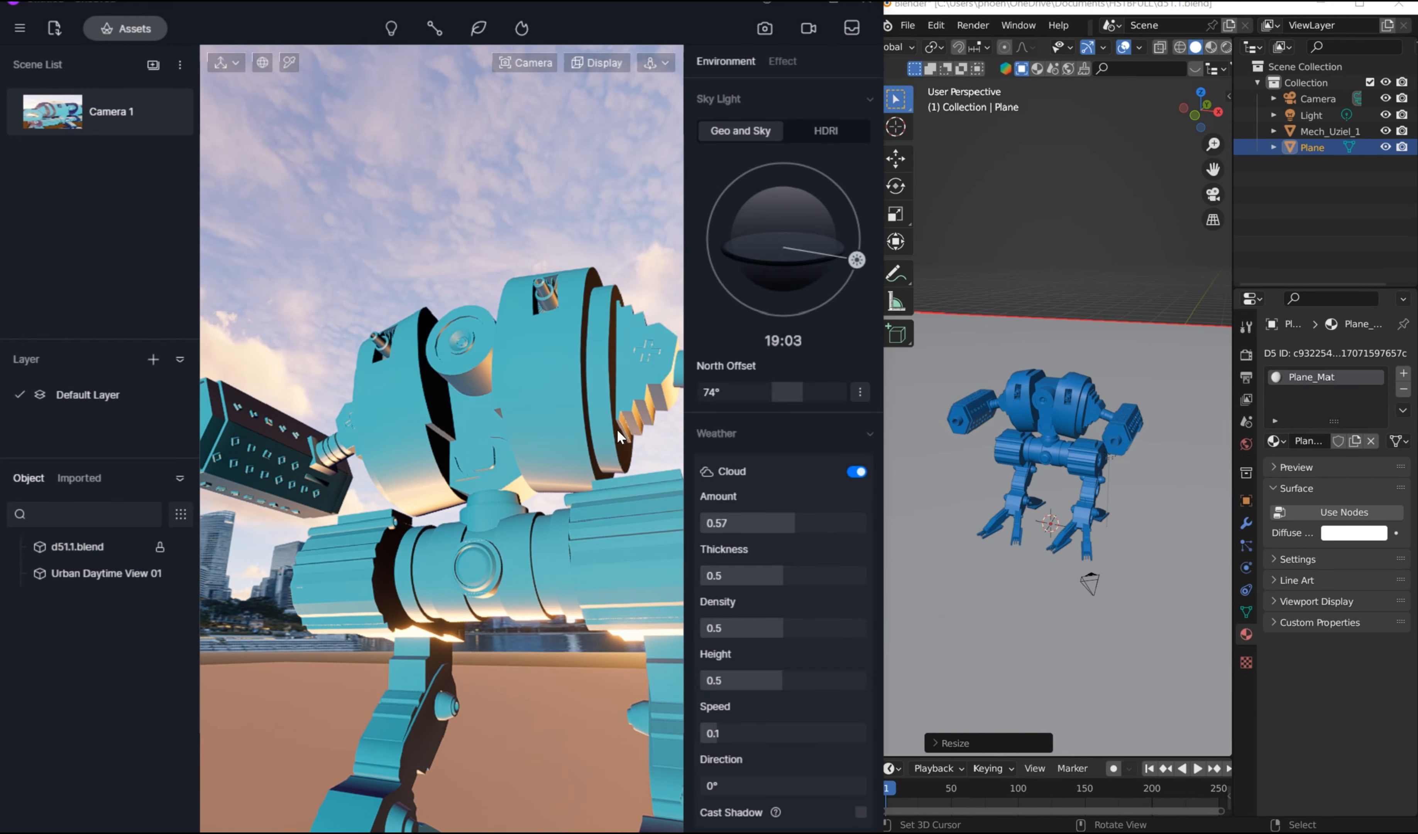
pyautogui.scroll(-3, 782, 458)
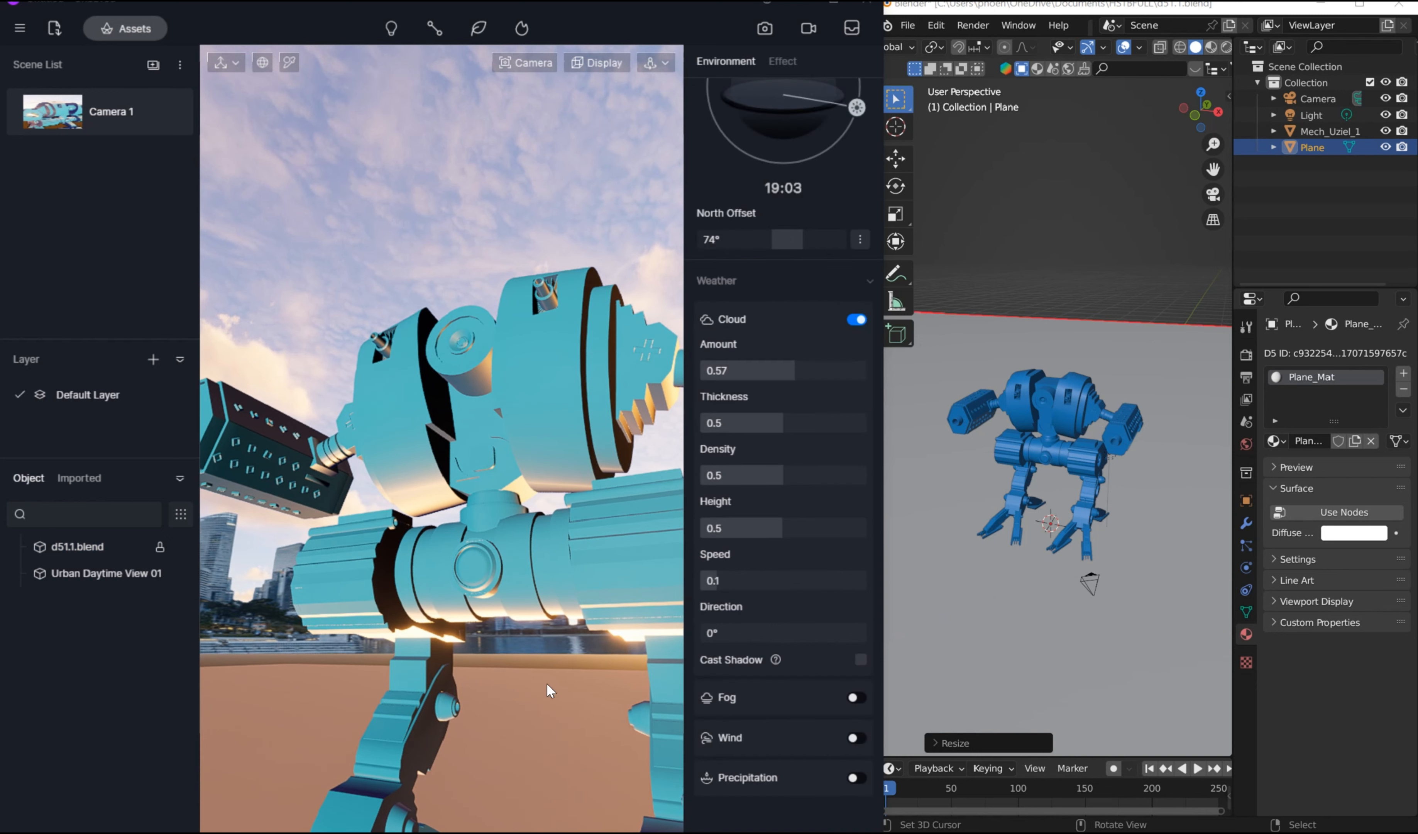
pyautogui.moveTo(478, 730); pyautogui.dragTo(463, 690, button='middle')
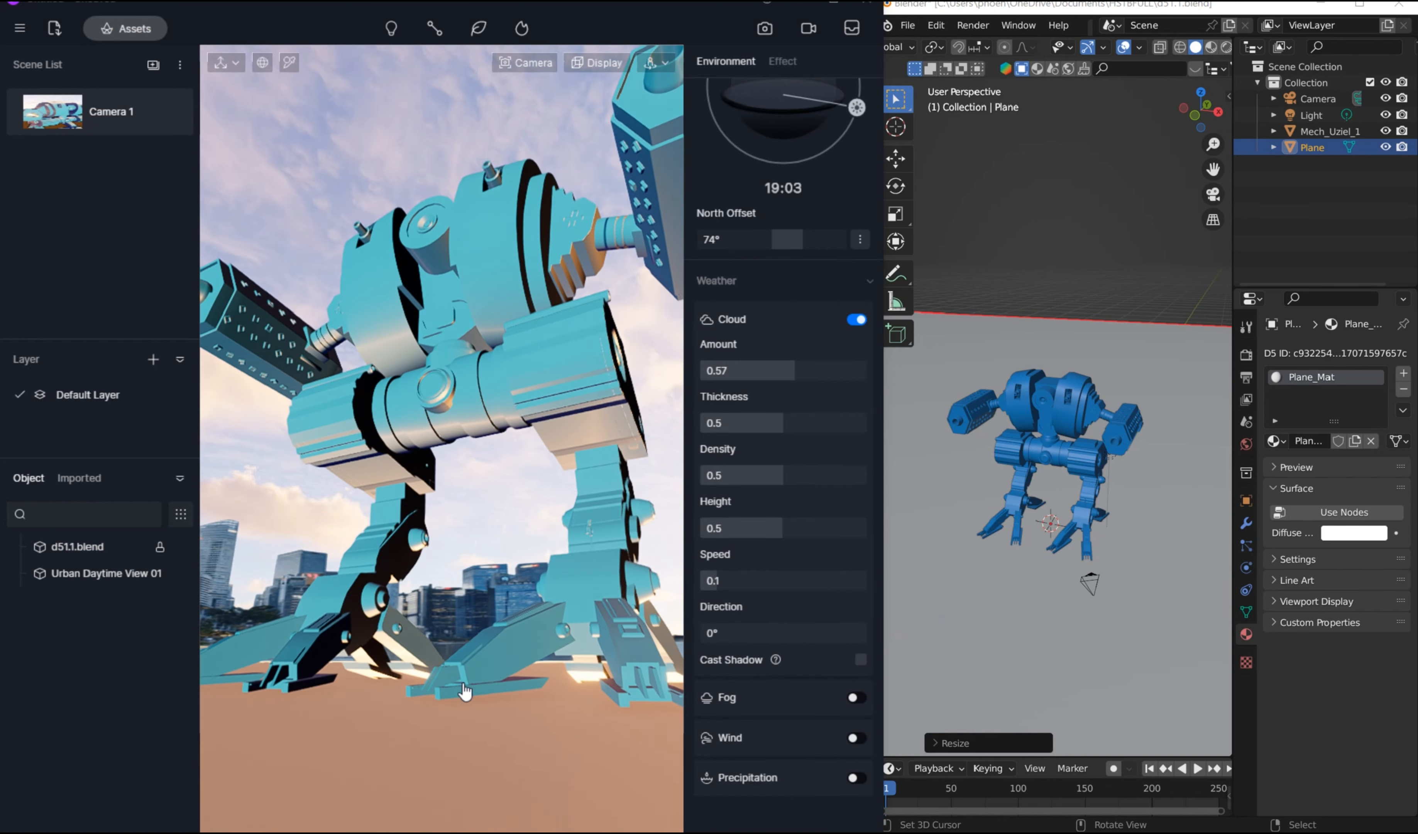
# Step: Turn on precipitation, open the viewport display options, and reframe the whole mech on the wet ground against the skyline
pyautogui.click(856, 778)
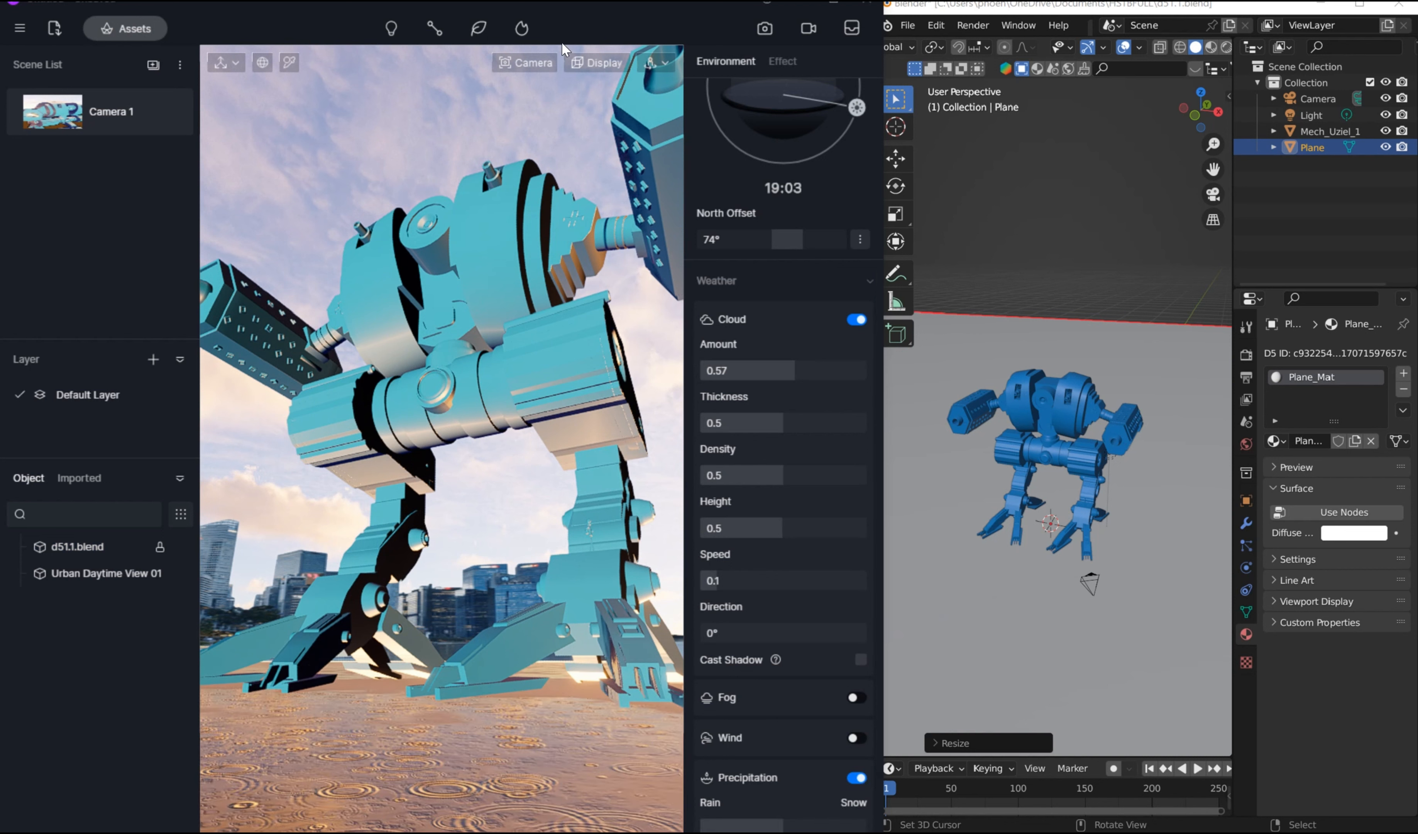
pyautogui.click(598, 64)
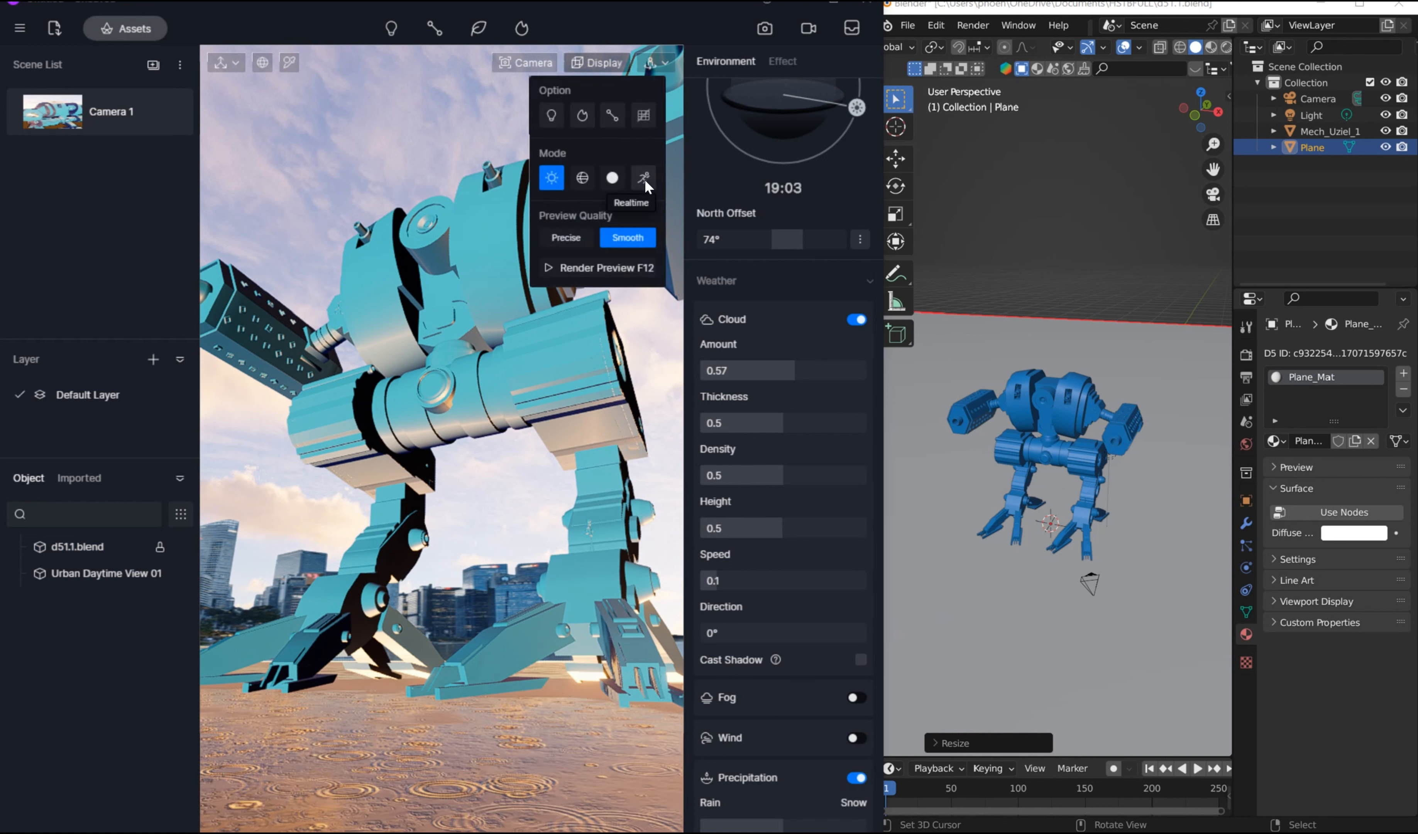
pyautogui.moveTo(536, 486); pyautogui.dragTo(461, 596, button='right')
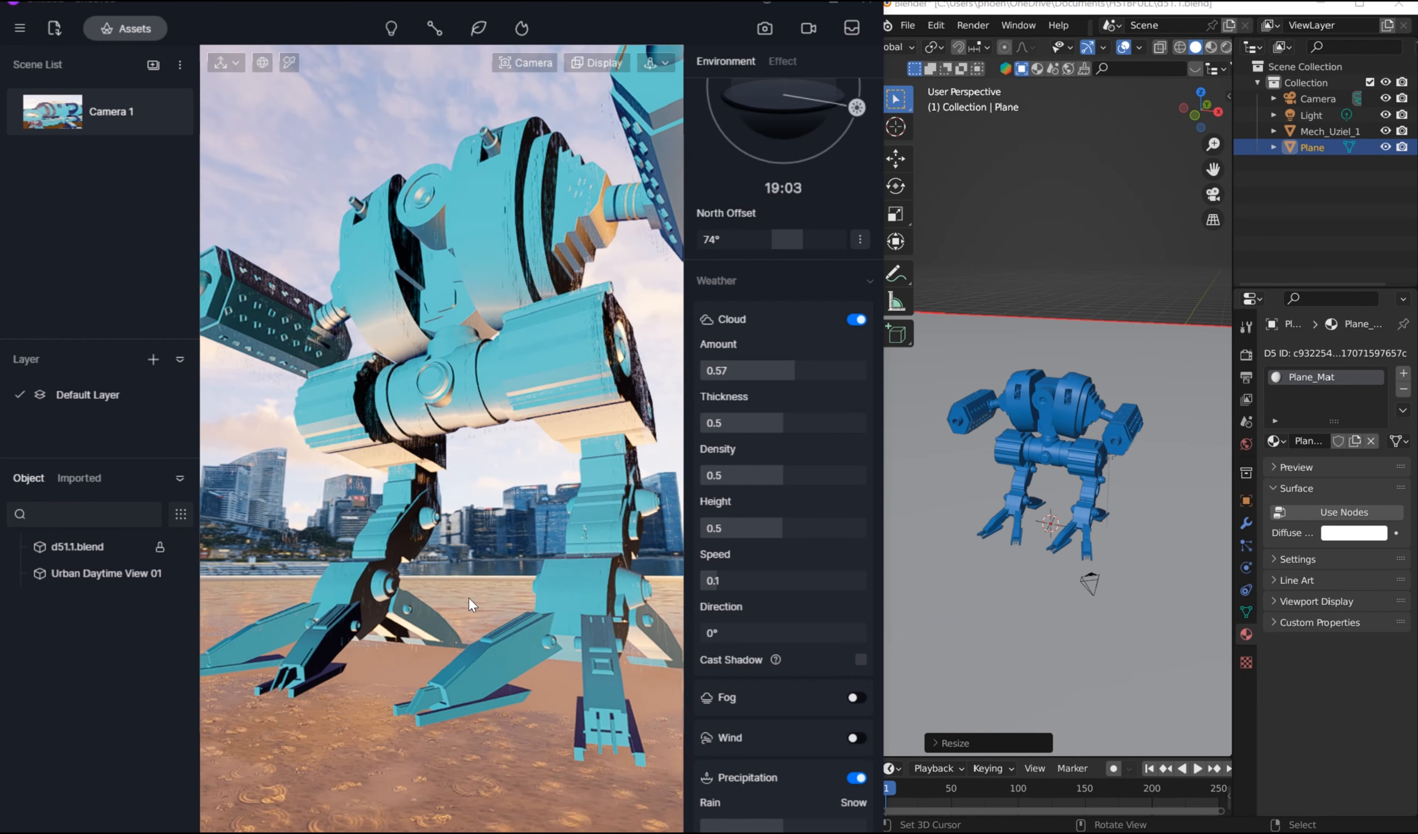
pyautogui.scroll(2, 461, 592)
pyautogui.scroll(-5, 474, 583)
pyautogui.scroll(3, 474, 507)
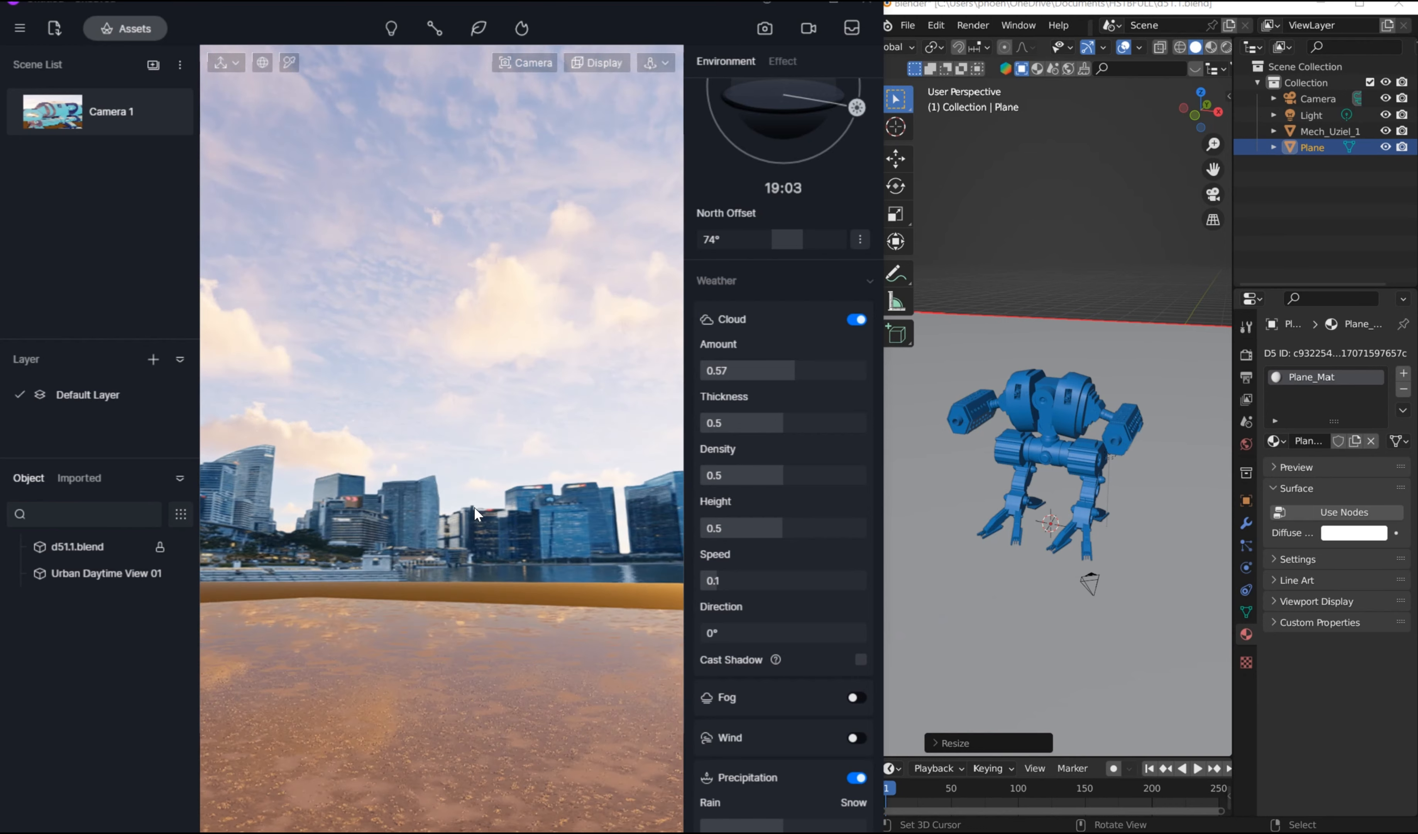
pyautogui.scroll(-3, 474, 507)
pyautogui.moveTo(474, 507)
pyautogui.mouseDown(button='middle')
pyautogui.moveTo(479, 482)
pyautogui.moveTo(465, 489)
pyautogui.mouseUp(button='middle')
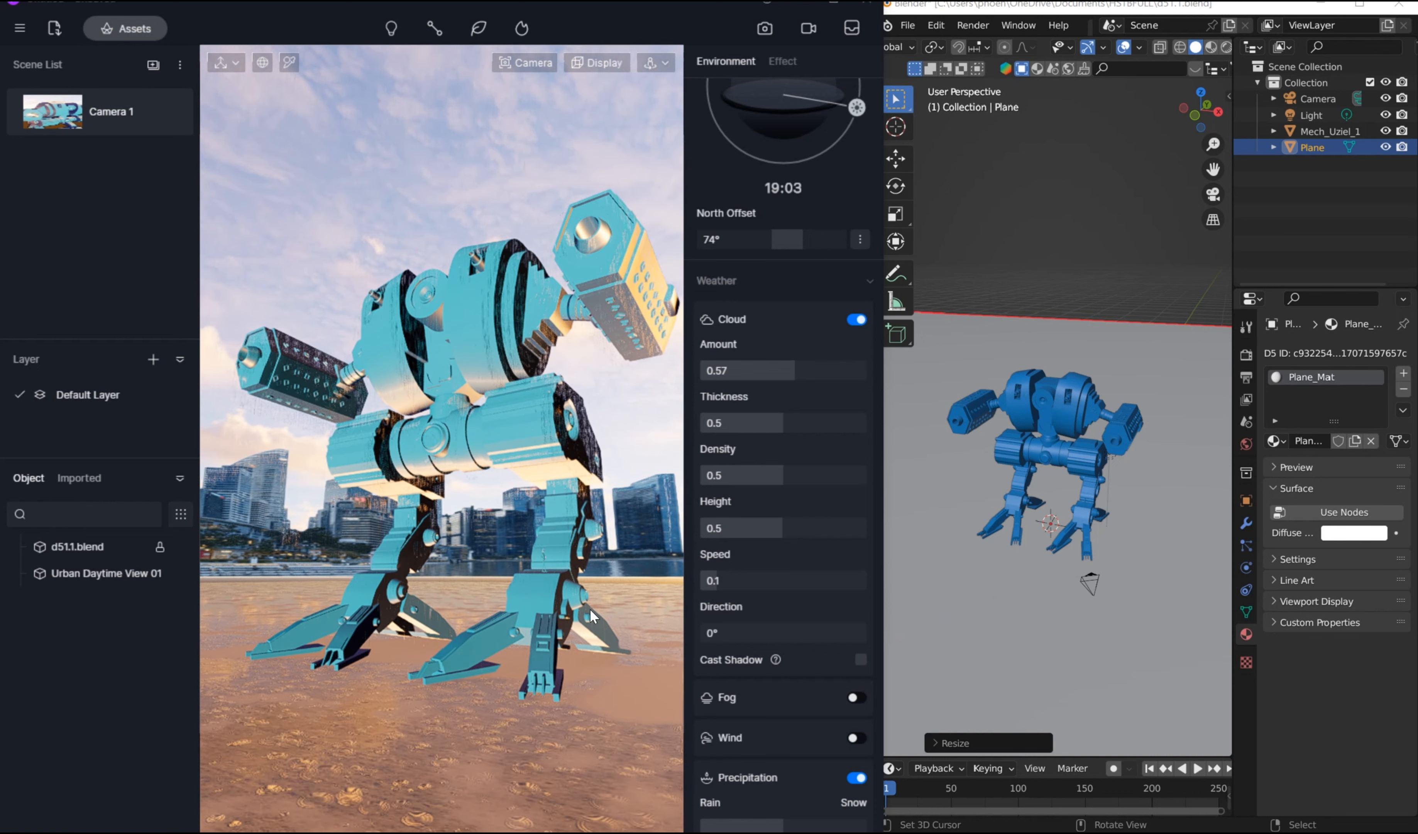
# Step: Try the precipitation as snow, and set it toward rain with strength 0.37 and puddle 0.34
pyautogui.scroll(-3, 790, 755)
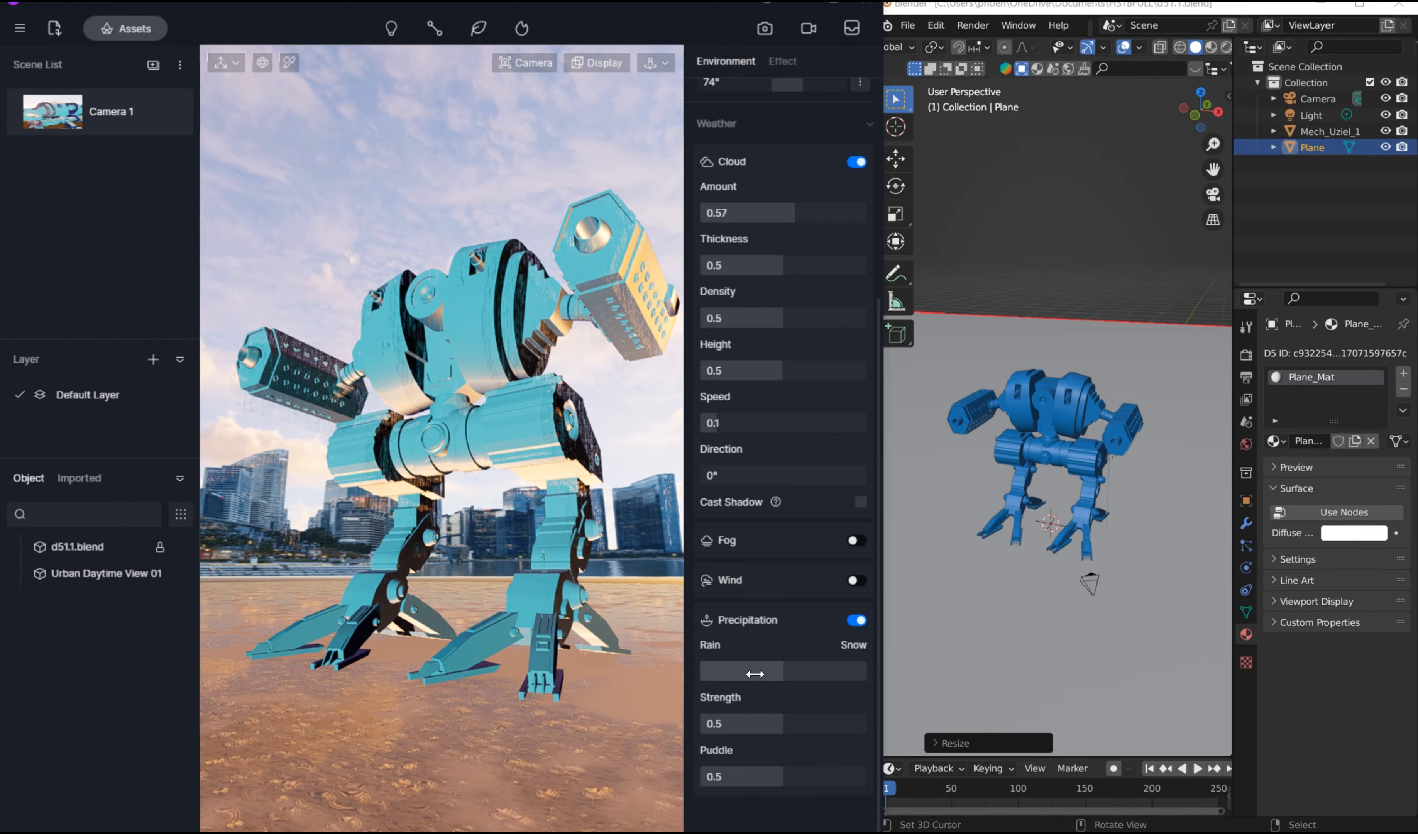
pyautogui.moveTo(755, 673); pyautogui.dragTo(838, 675)
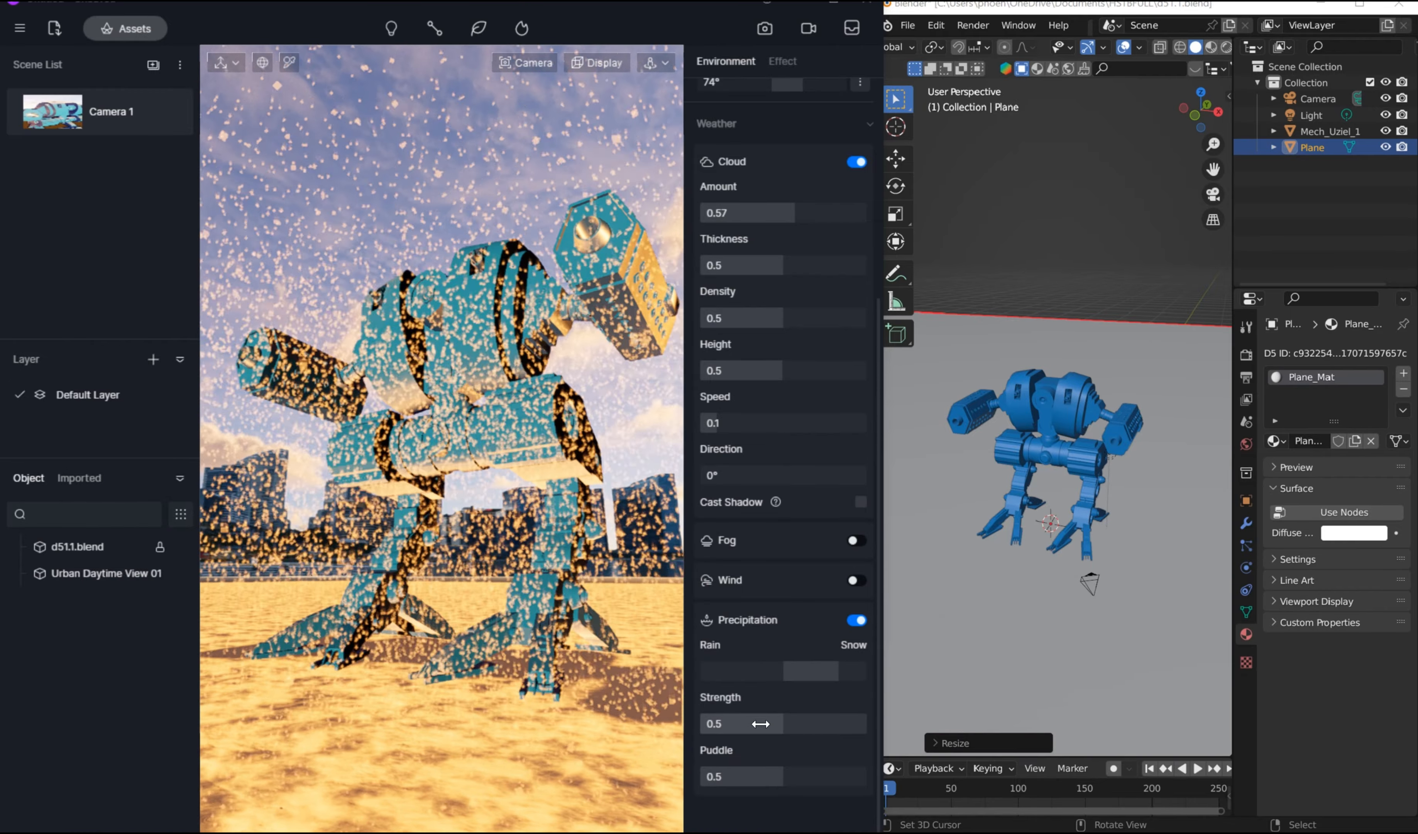
pyautogui.moveTo(760, 724); pyautogui.dragTo(716, 726)
pyautogui.moveTo(748, 779)
pyautogui.mouseDown()
pyautogui.moveTo(806, 788)
pyautogui.moveTo(756, 790)
pyautogui.mouseUp()
pyautogui.moveTo(754, 674); pyautogui.dragTo(709, 676)
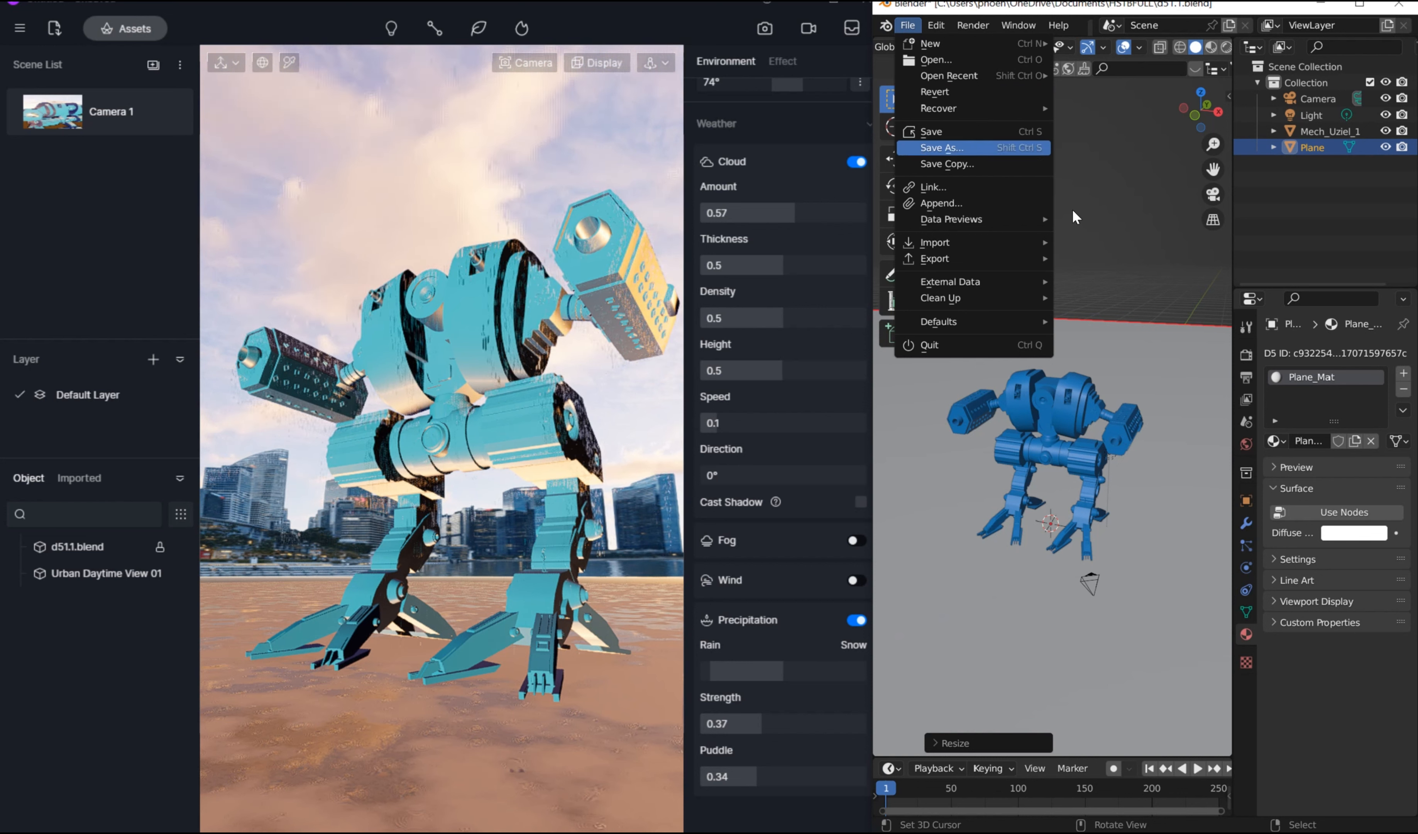
# Step: Switch to Blender and export the scene as d51.d5a to the Documents folder, closing the converter when finished
pyautogui.moveTo(936, 43)
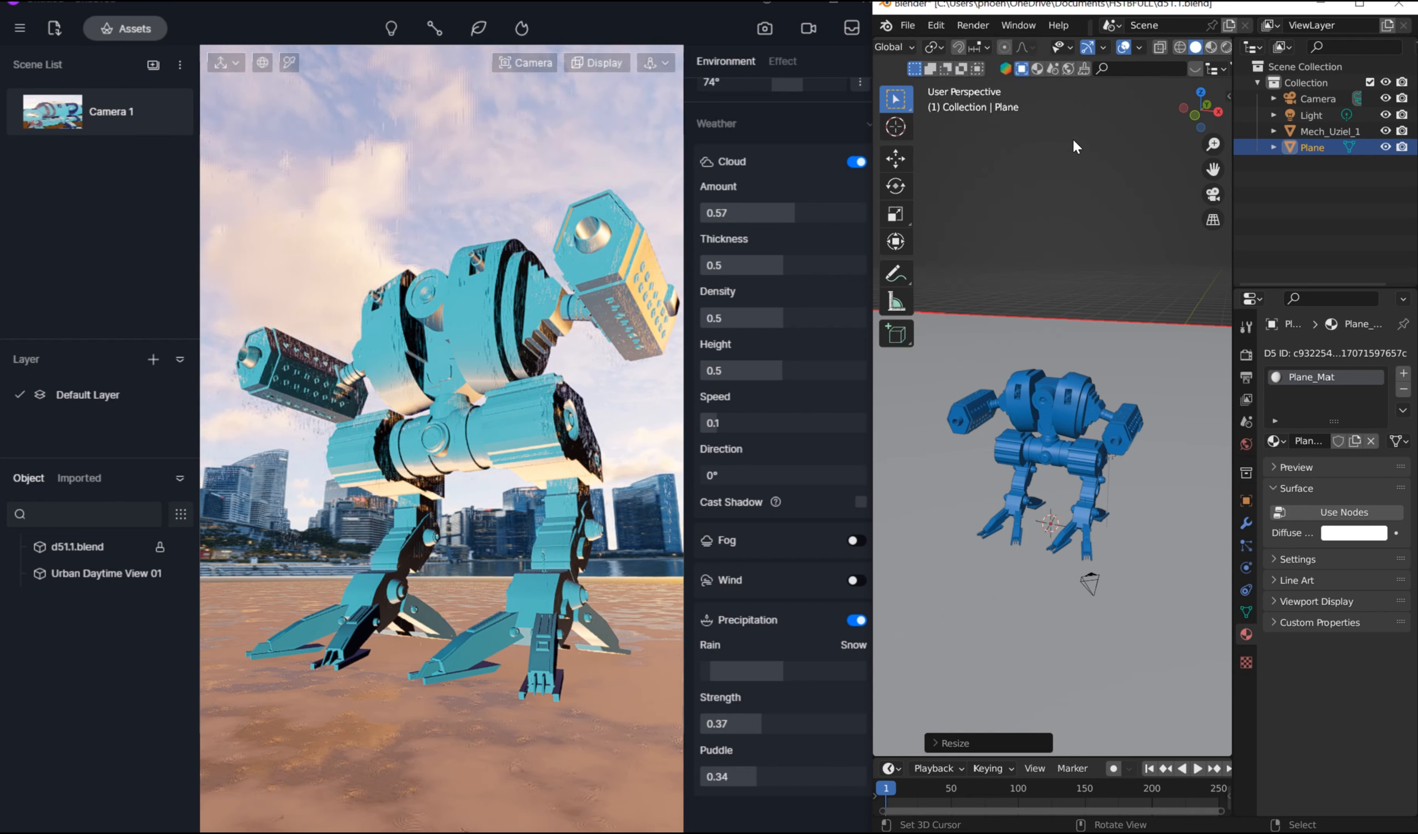
pyautogui.press('n')
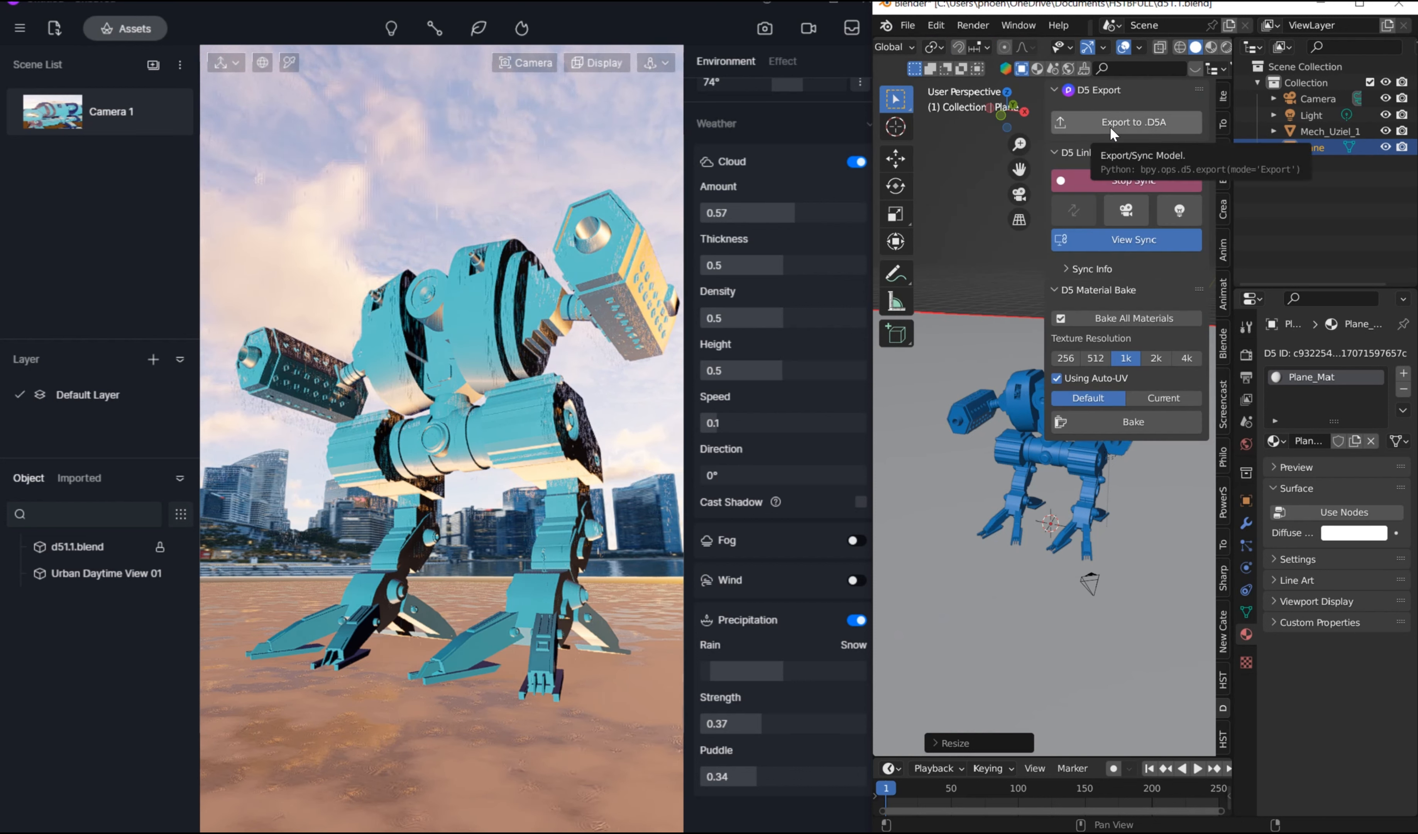
pyautogui.click(1110, 126)
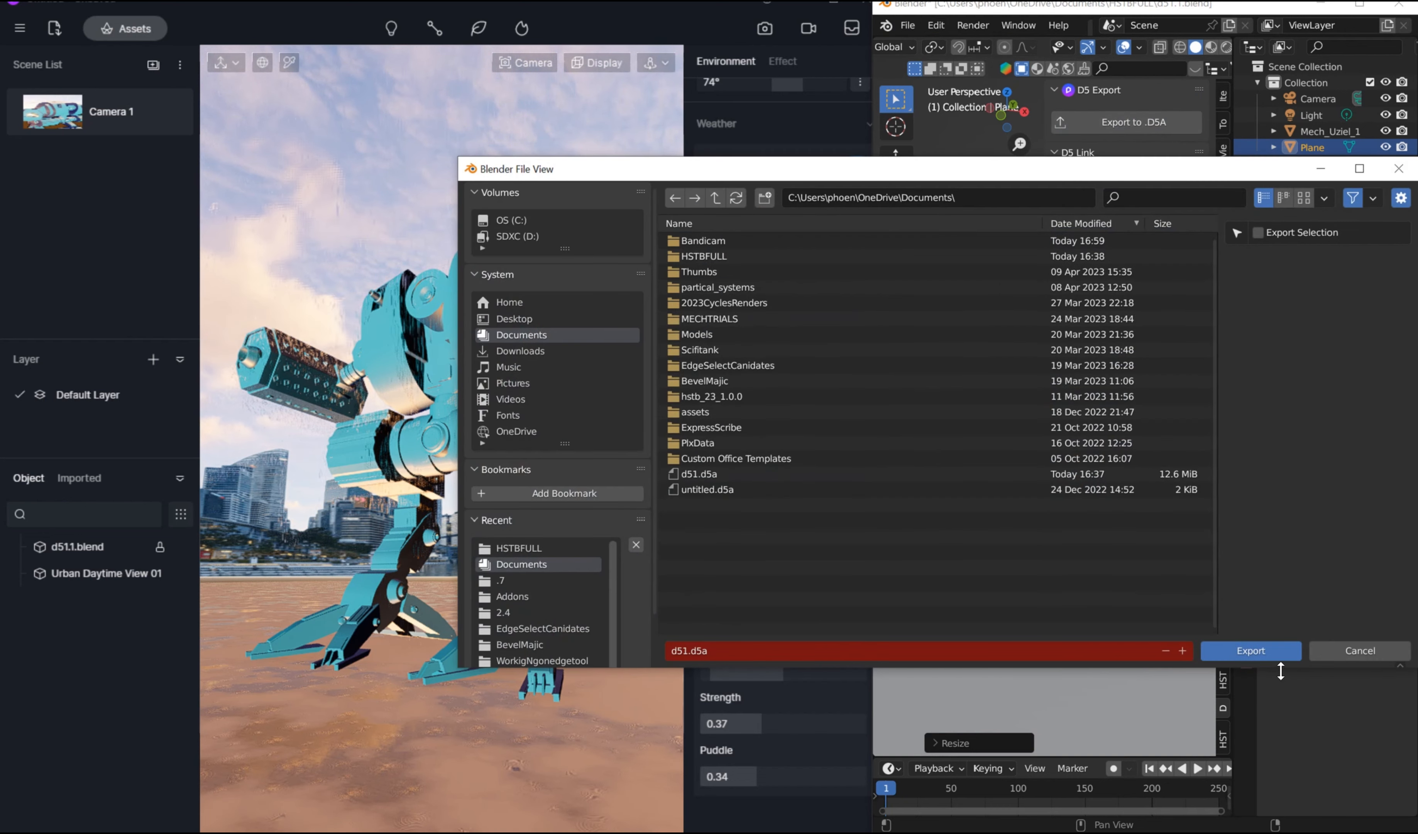
pyautogui.click(1261, 651)
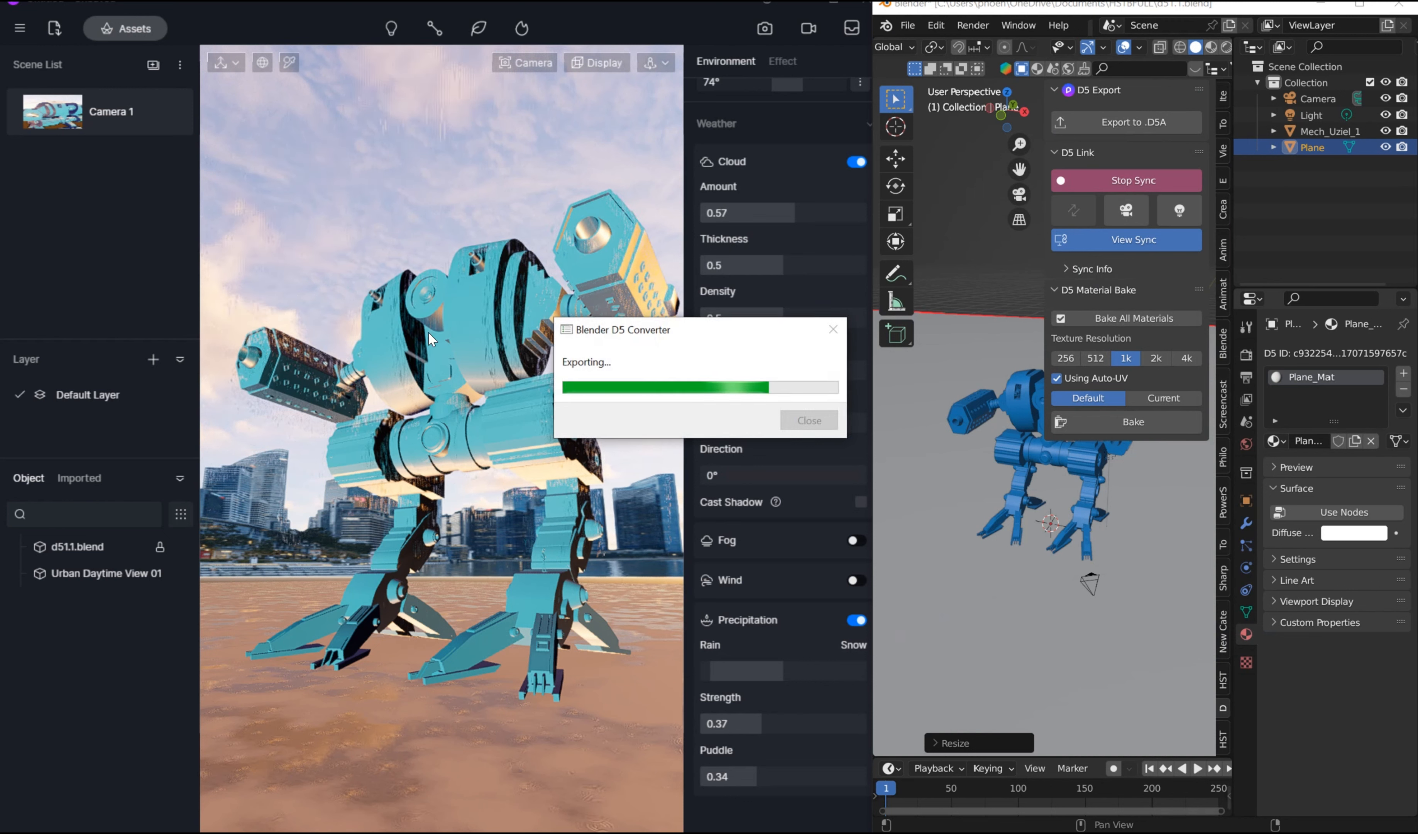
pyautogui.click(796, 413)
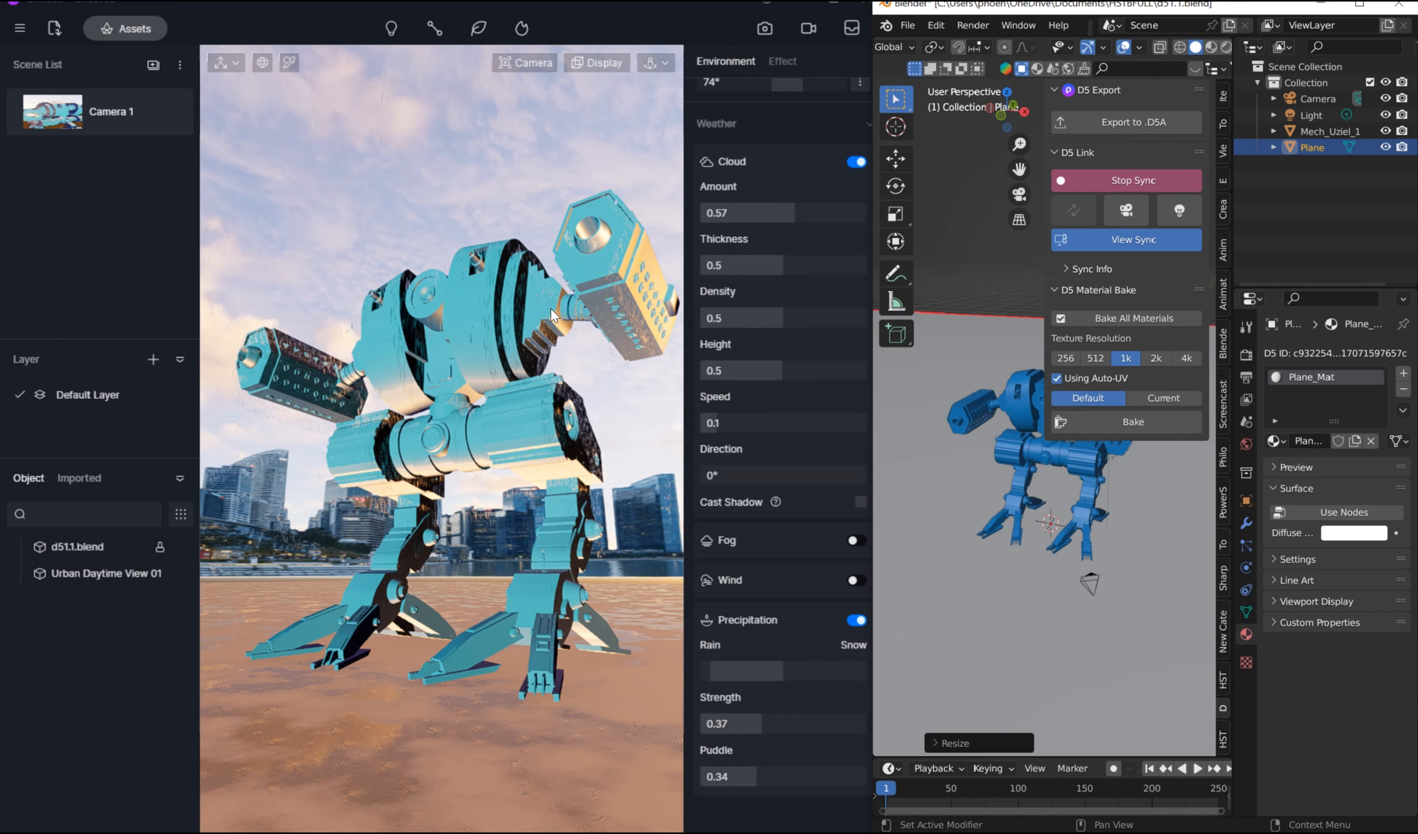
# Step: Switch to D5 Render and save the project as d5new in the Tutorials D5 folder
pyautogui.click(19, 28)
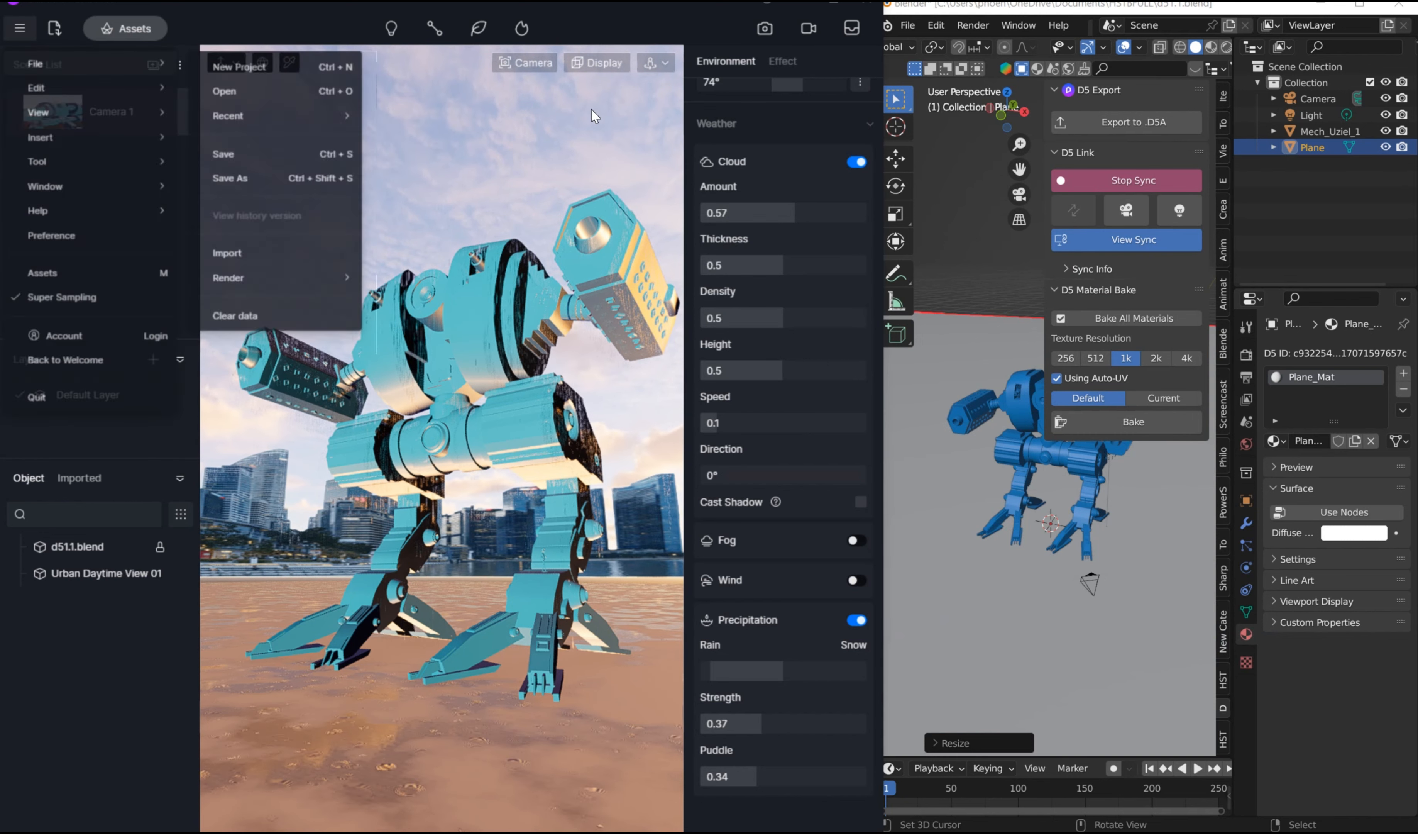
pyautogui.click(590, 109)
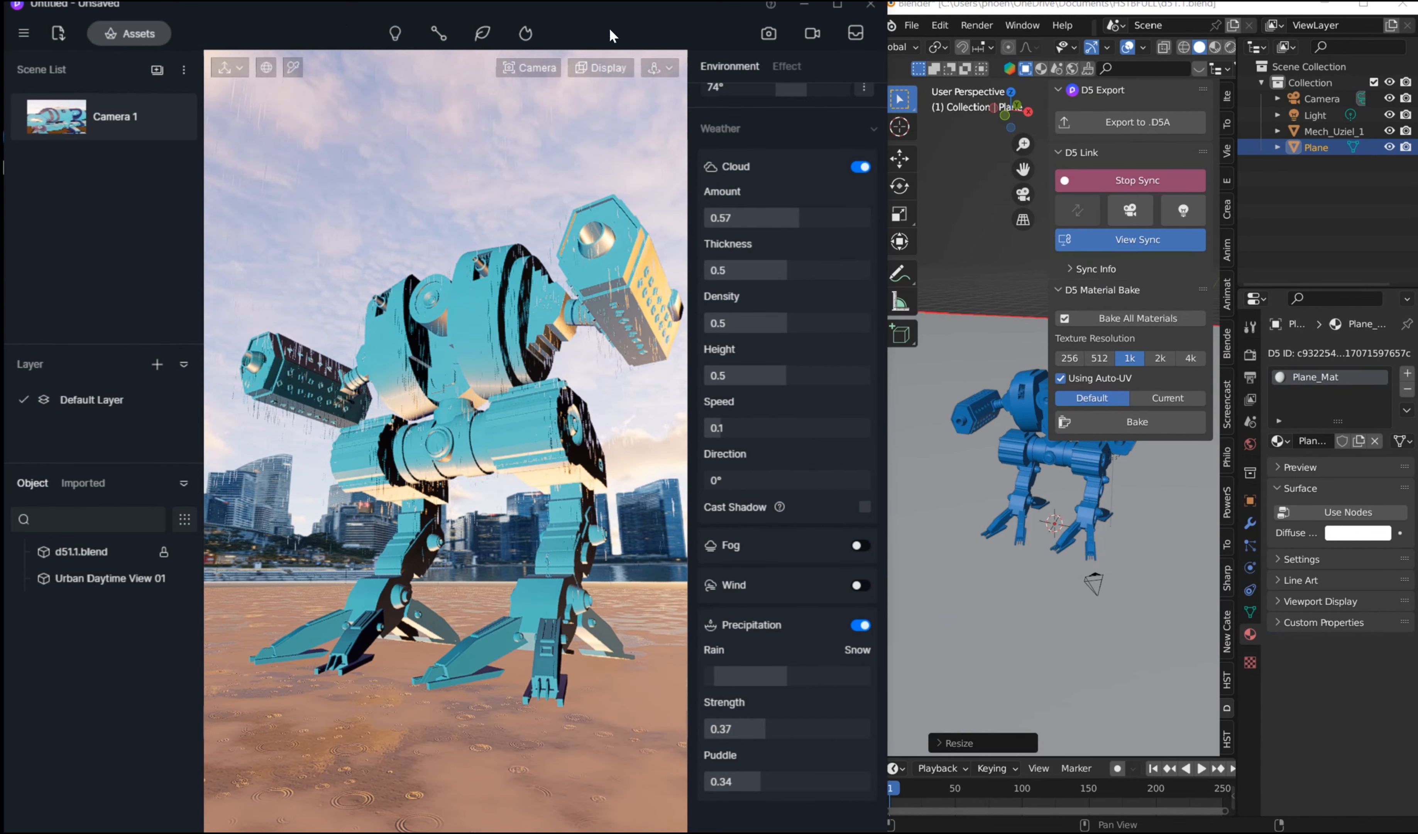
pyautogui.click(19, 29)
pyautogui.moveTo(69, 70)
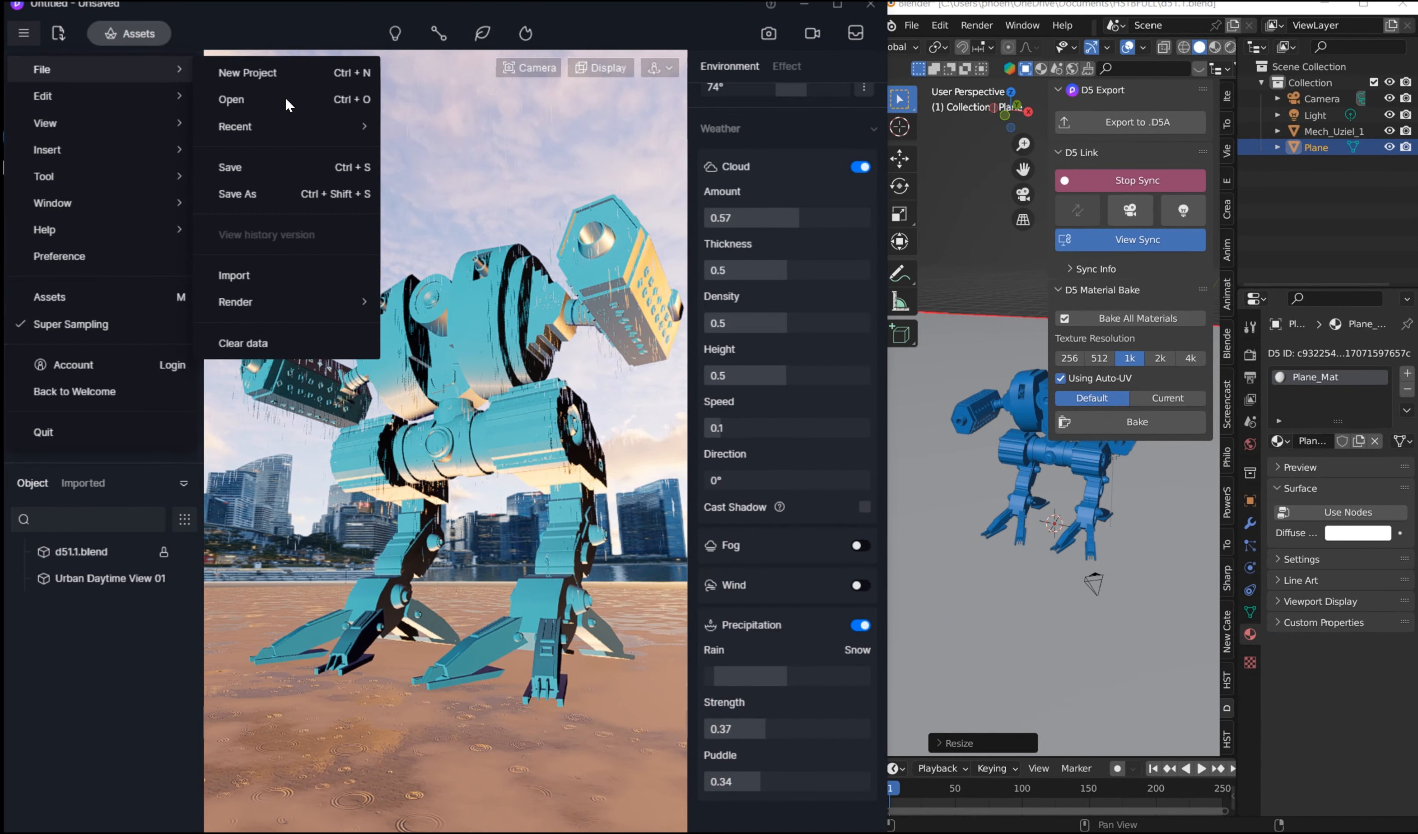
pyautogui.click(266, 163)
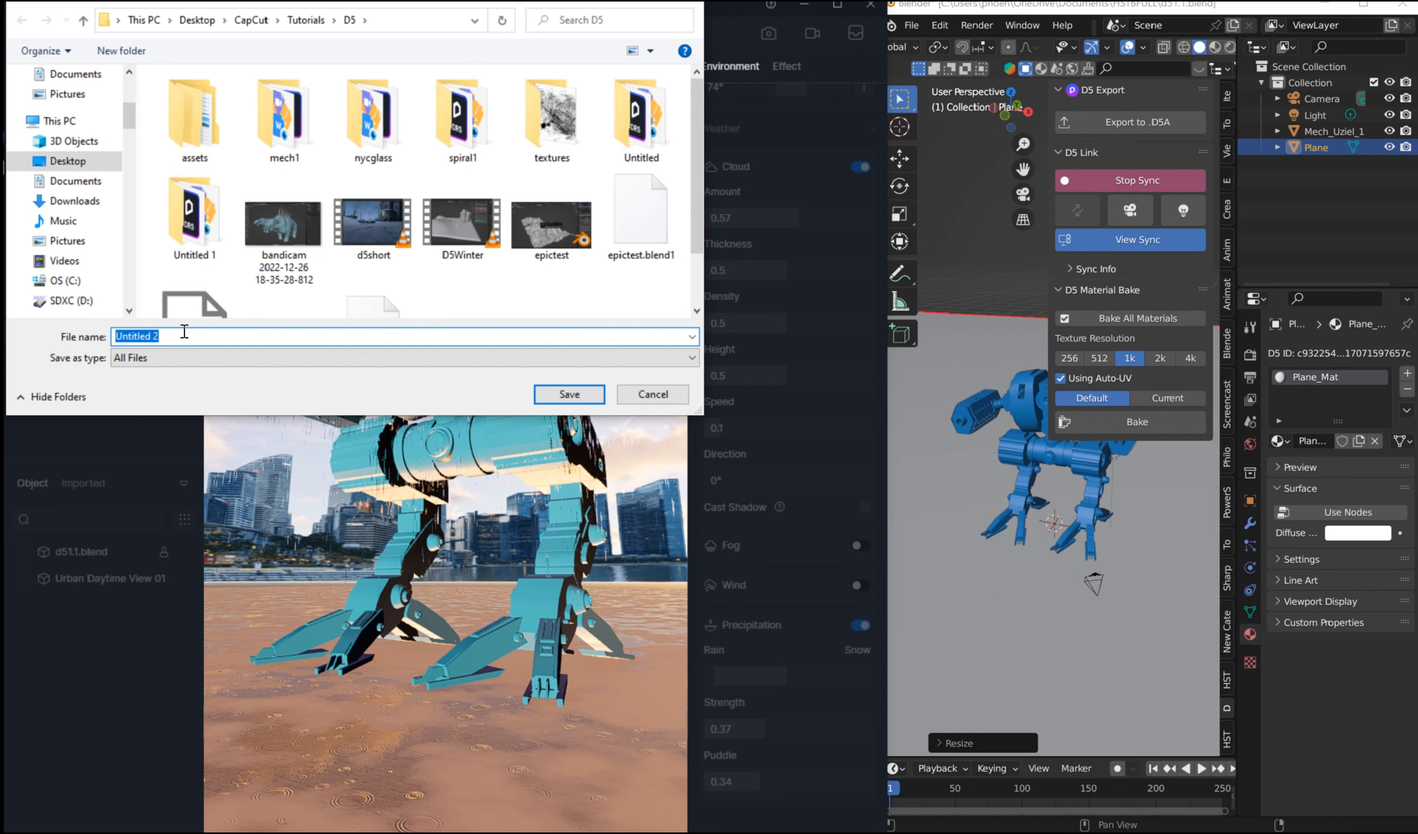
pyautogui.write('d5new')
pyautogui.press('Return')
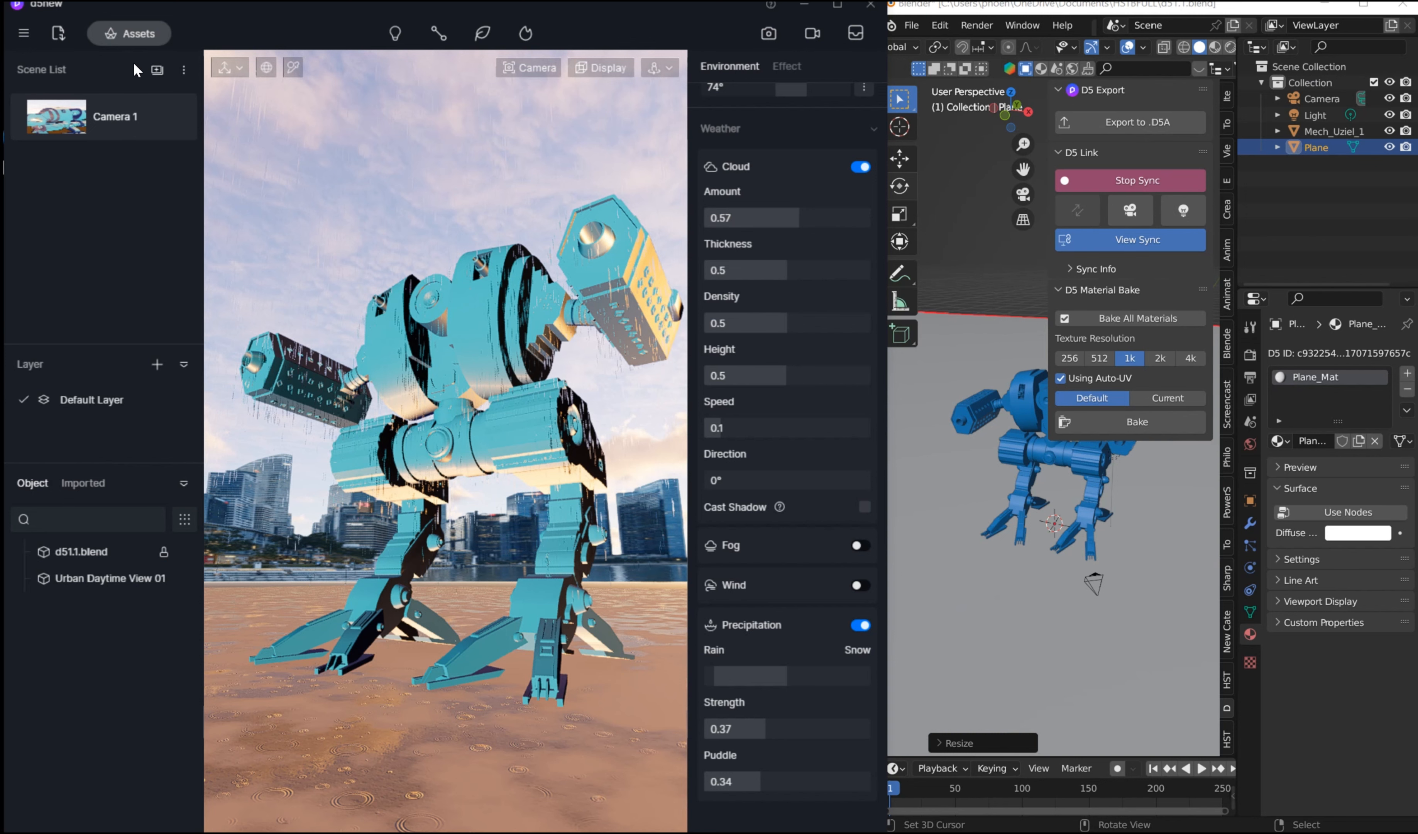
# Step: Place the Melaleuca57 rock asset in the foreground before the mech and move it to about X -8767, Y 3617
pyautogui.click(153, 32)
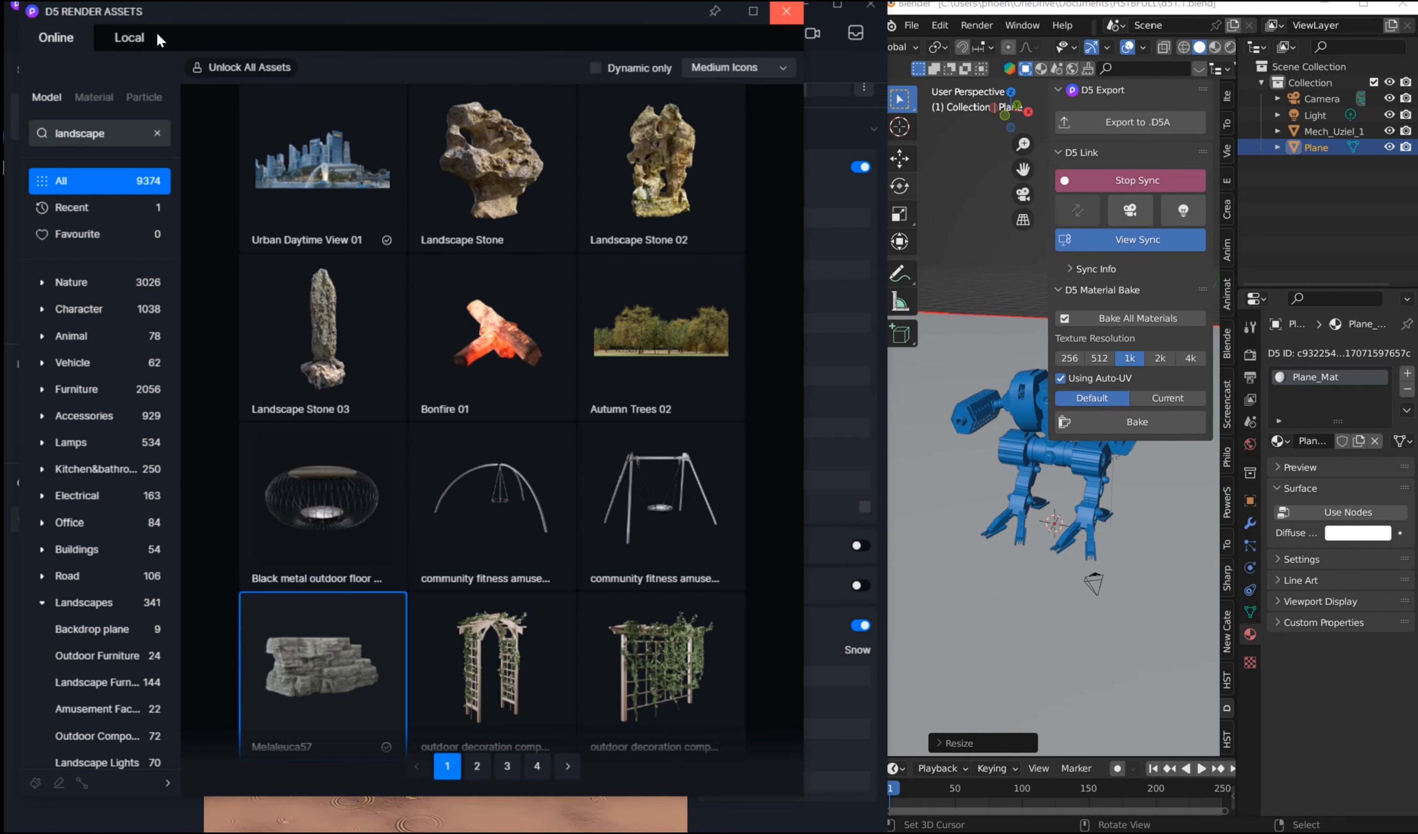
pyautogui.scroll(-2, 303, 630)
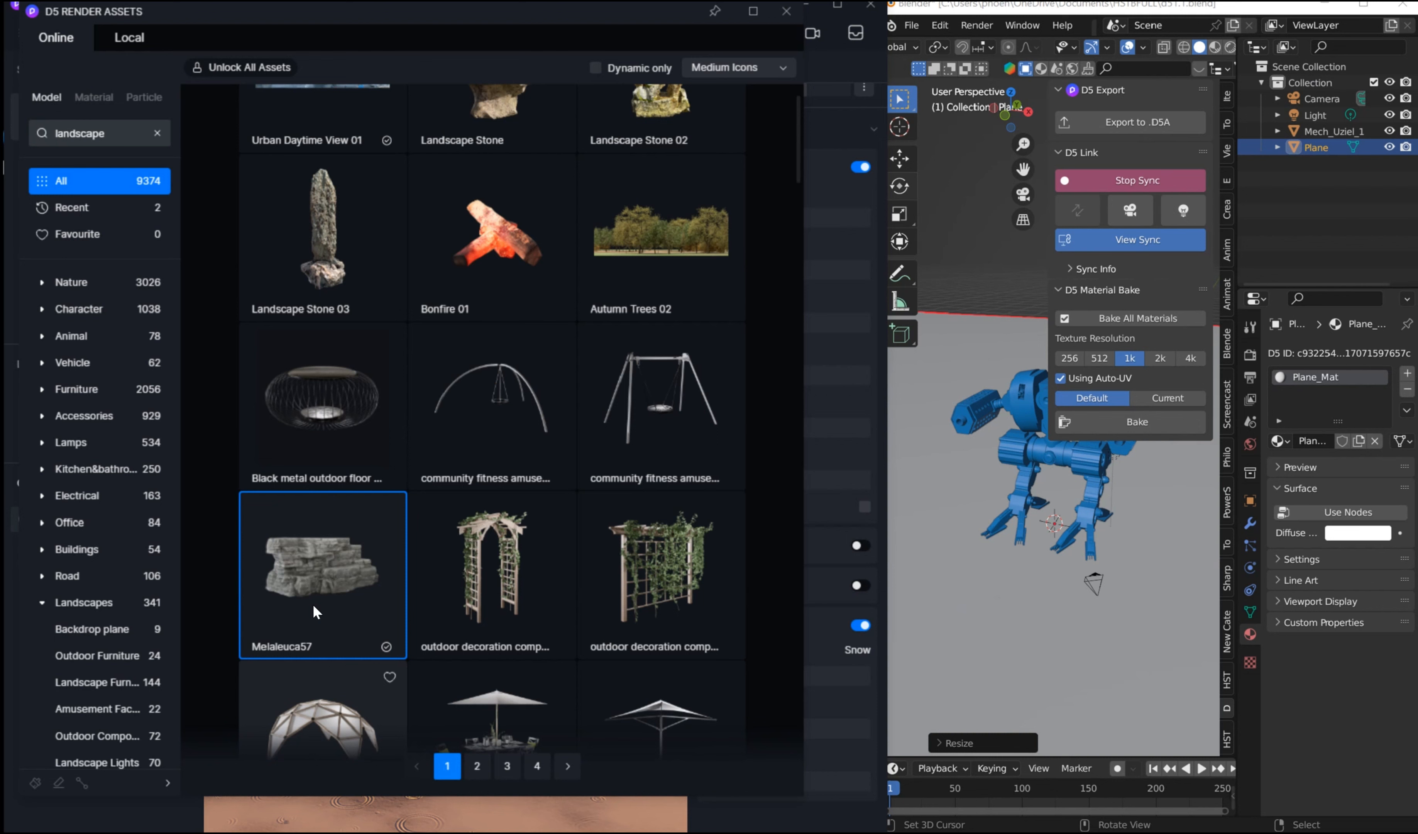
pyautogui.click(324, 552)
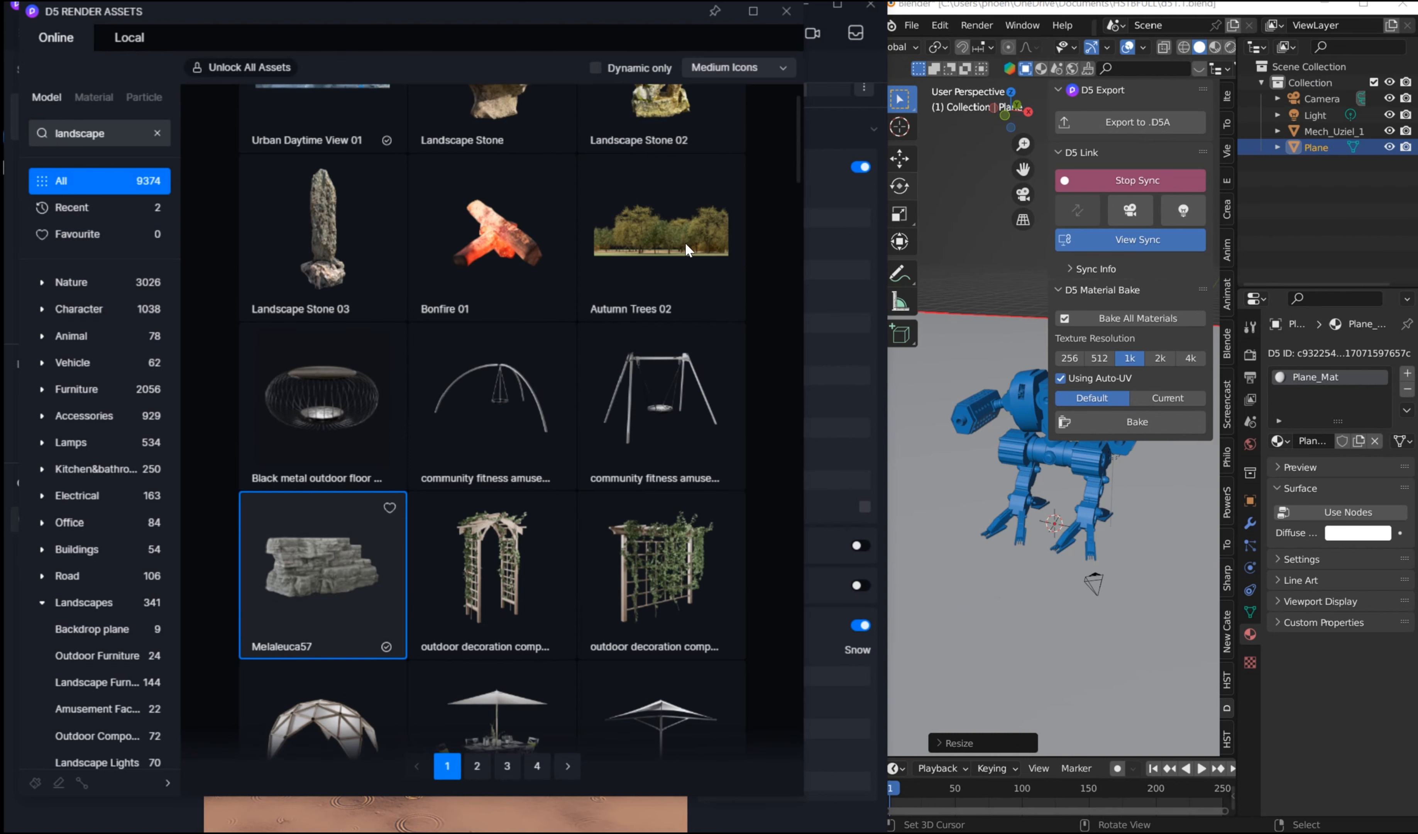
pyautogui.click(787, 14)
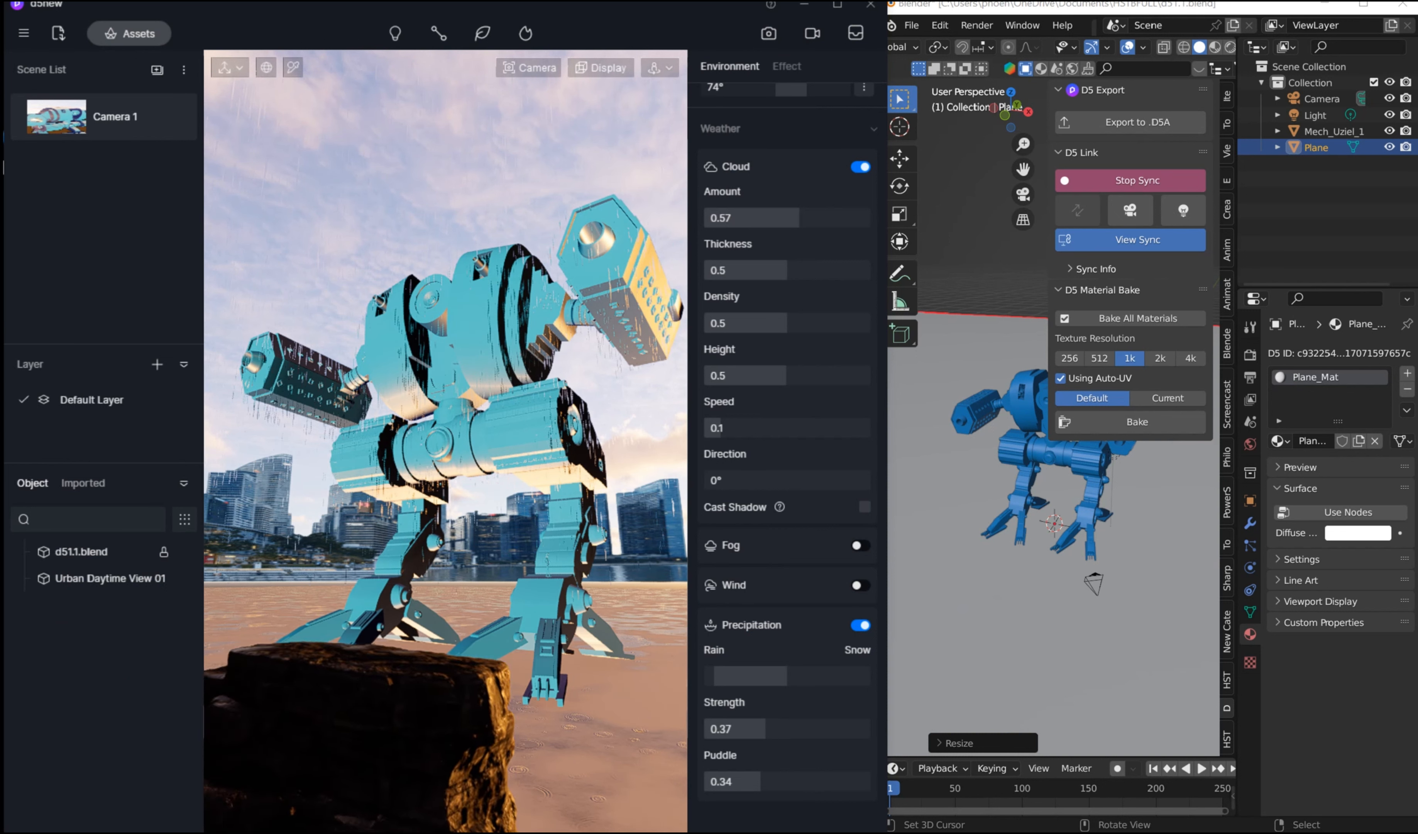
pyautogui.click(302, 816)
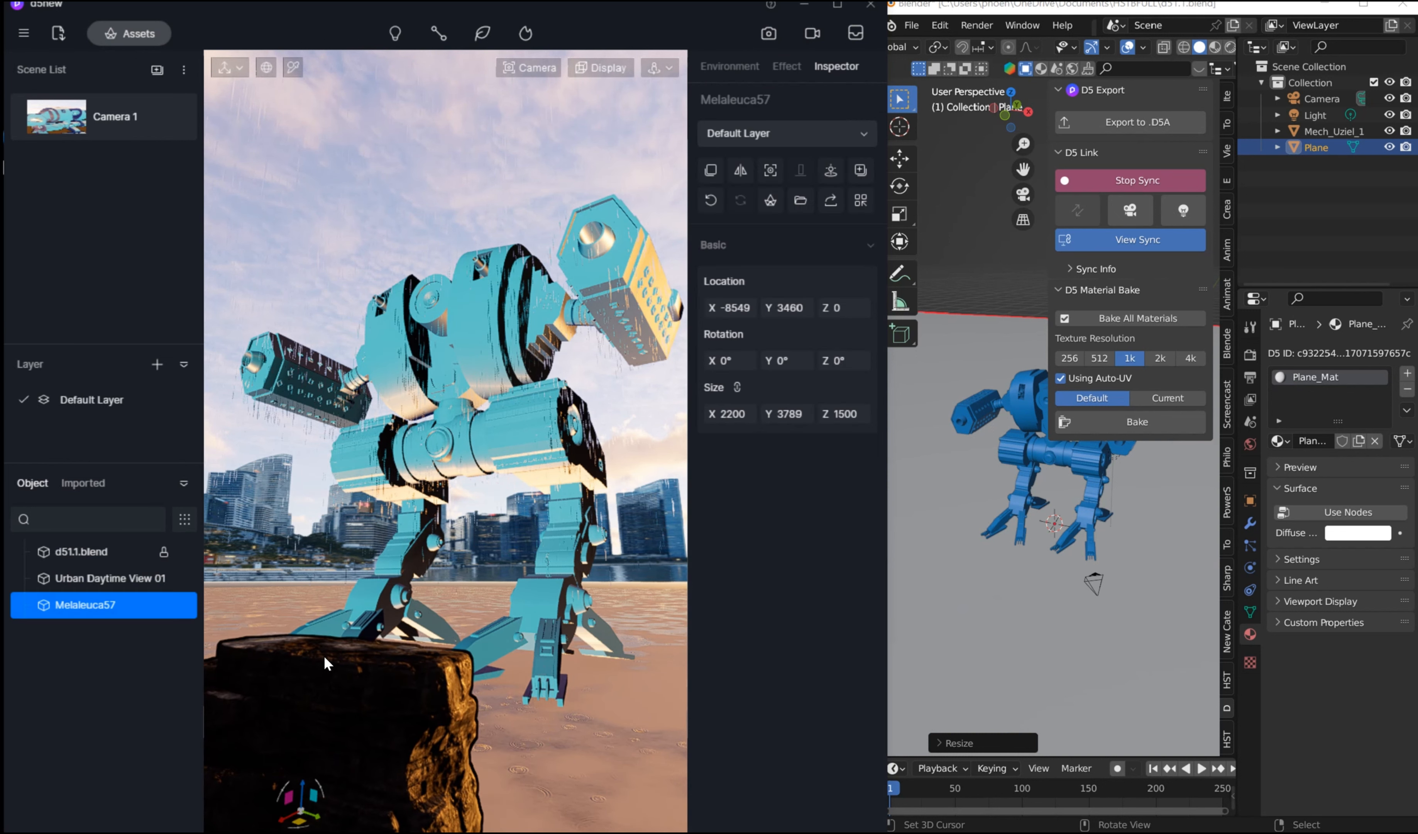
pyautogui.moveTo(318, 818)
pyautogui.mouseDown()
pyautogui.moveTo(329, 818)
pyautogui.moveTo(297, 803)
pyautogui.moveTo(332, 822)
pyautogui.moveTo(295, 828)
pyautogui.mouseUp()
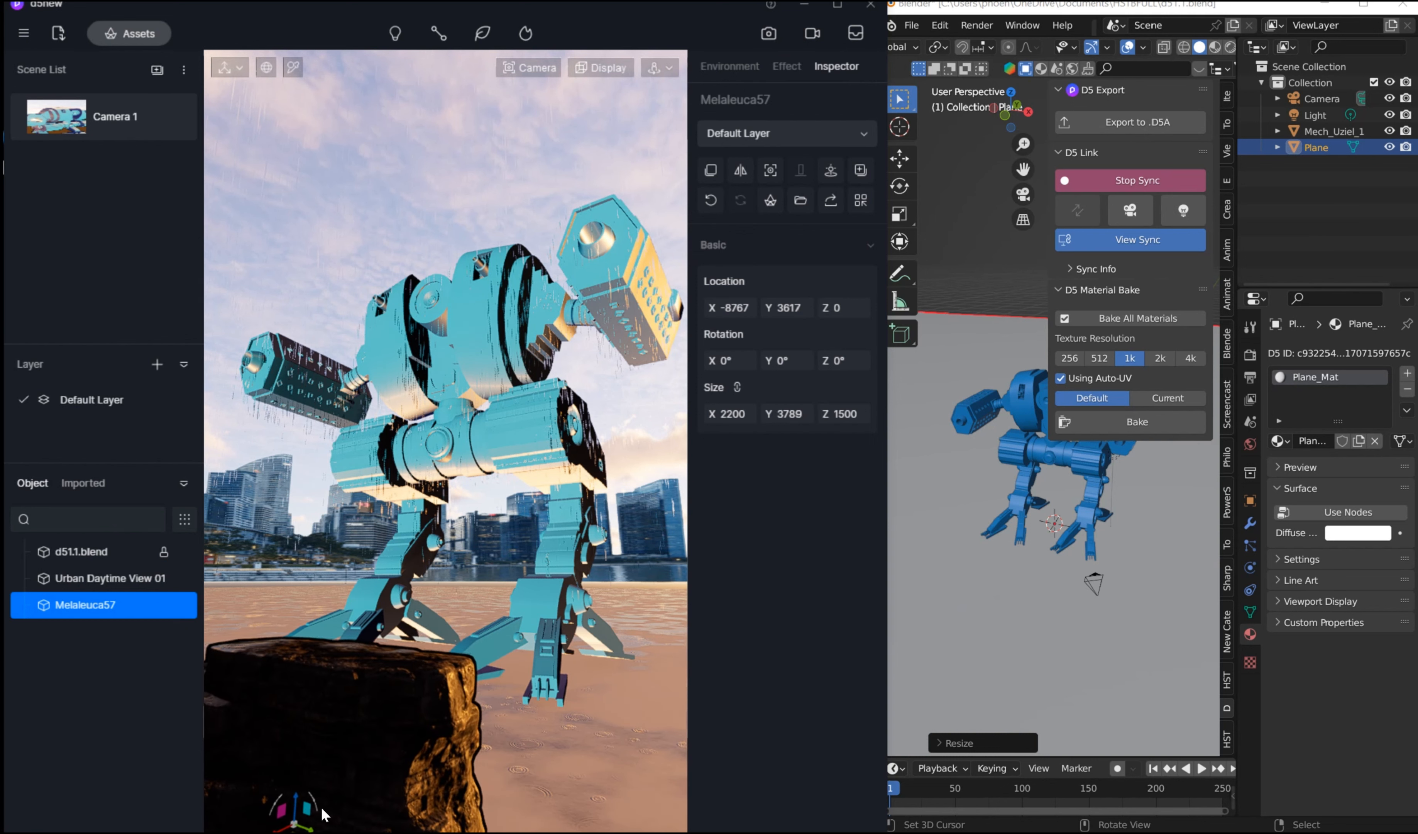
pyautogui.scroll(-2, 360, 743)
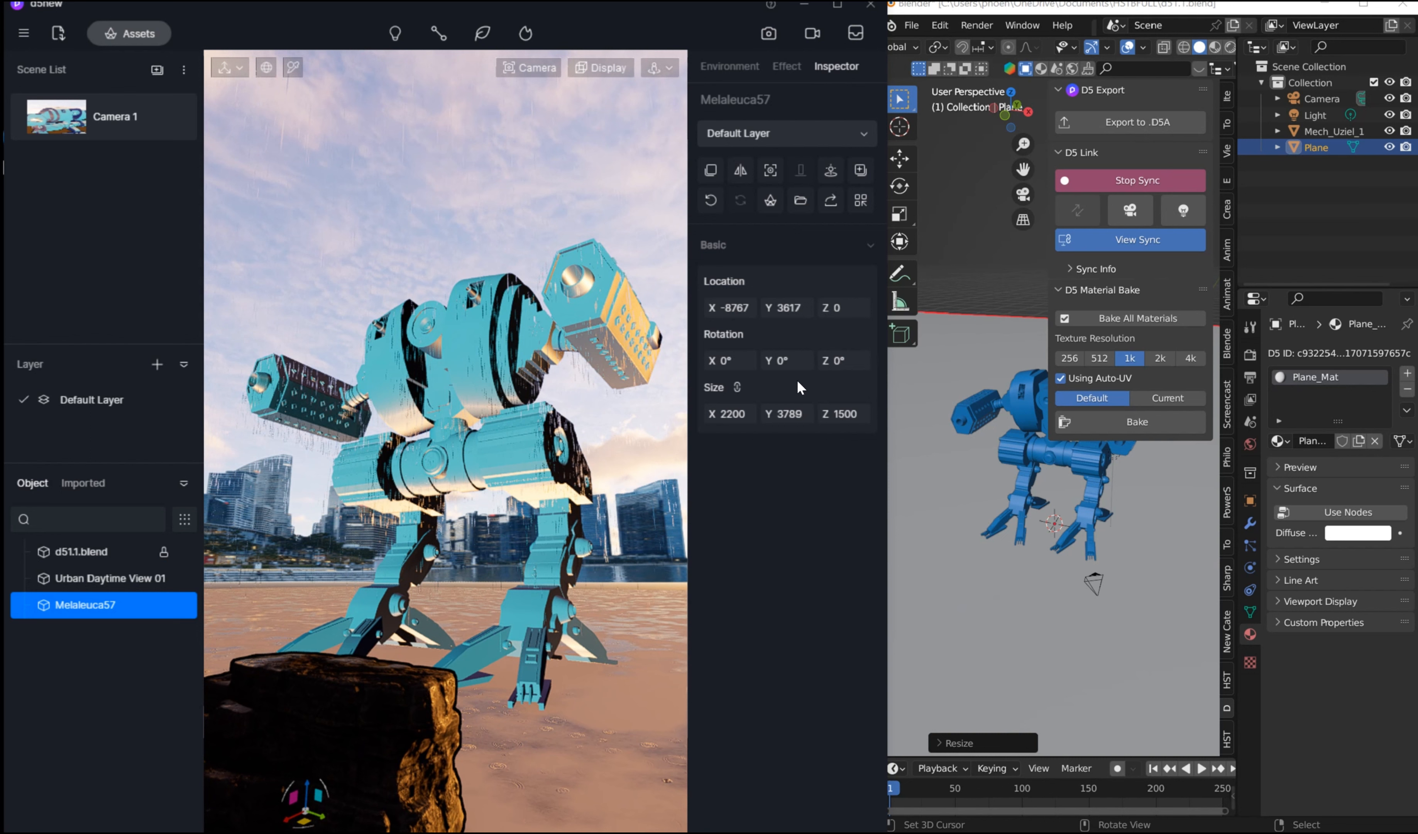
pyautogui.click(1018, 400)
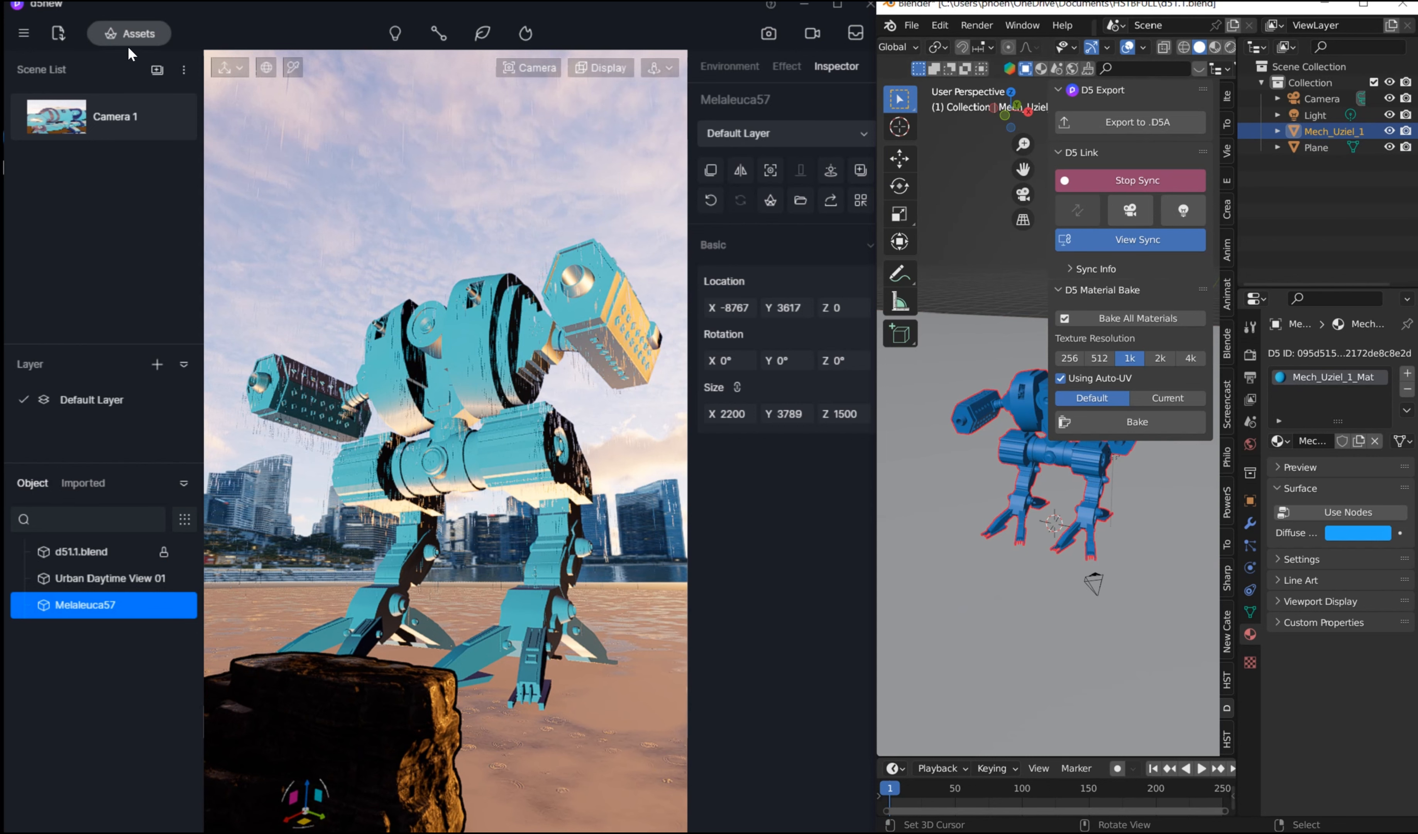
# Step: Search the online asset library for grass, download Grass04 Cluster, and choose it for placement in the scene
pyautogui.click(131, 34)
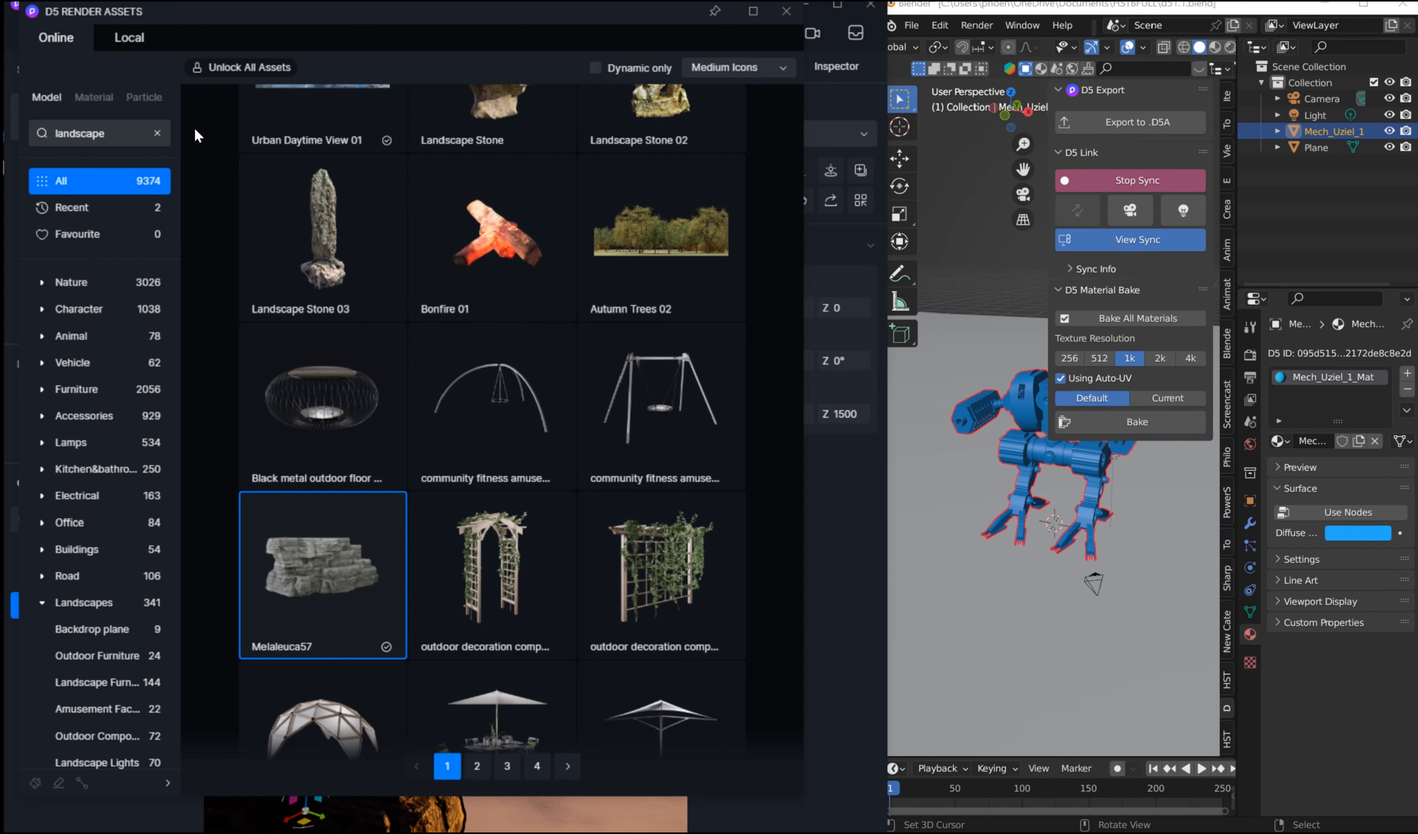
pyautogui.click(156, 134)
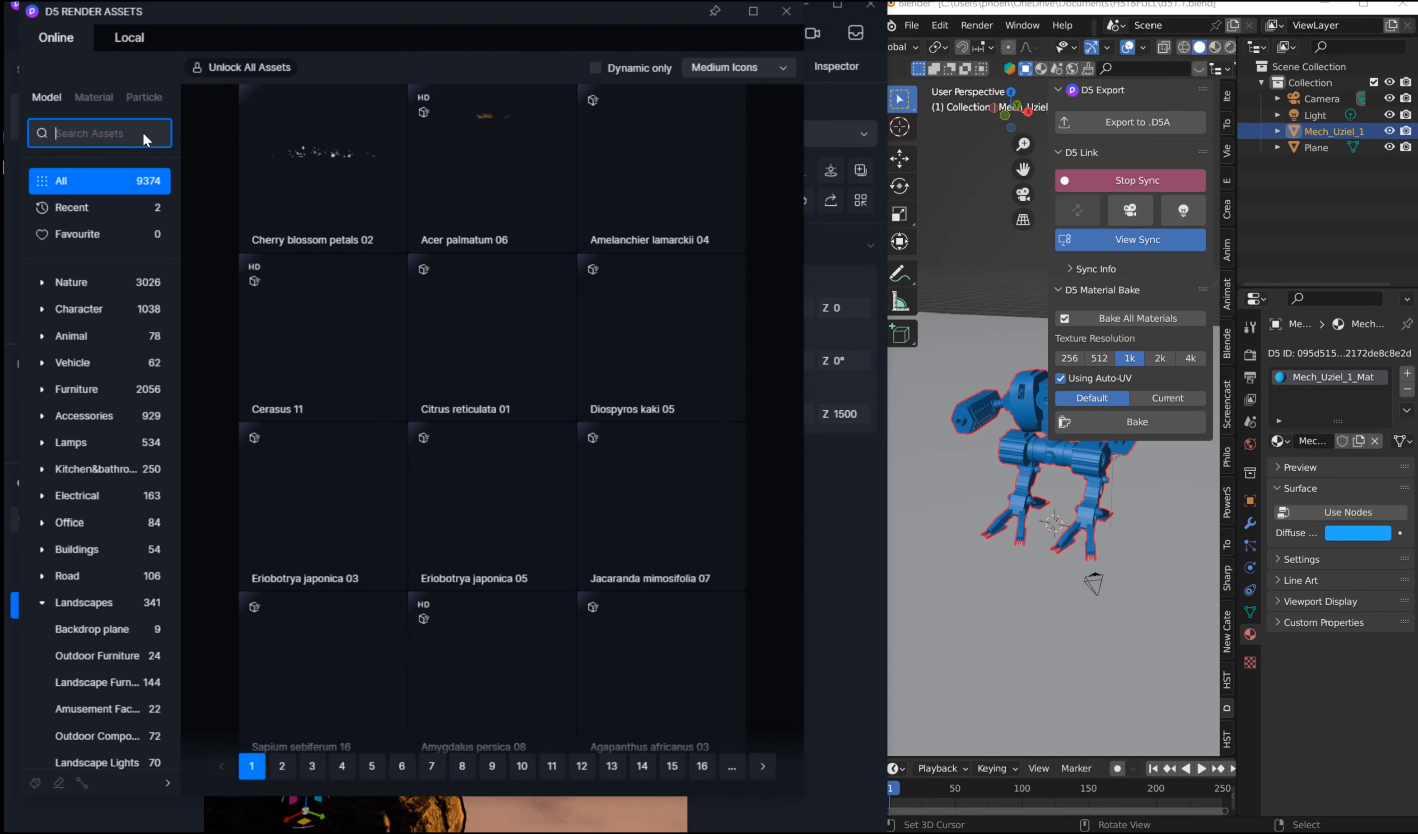
pyautogui.write('grass')
pyautogui.press('Return')
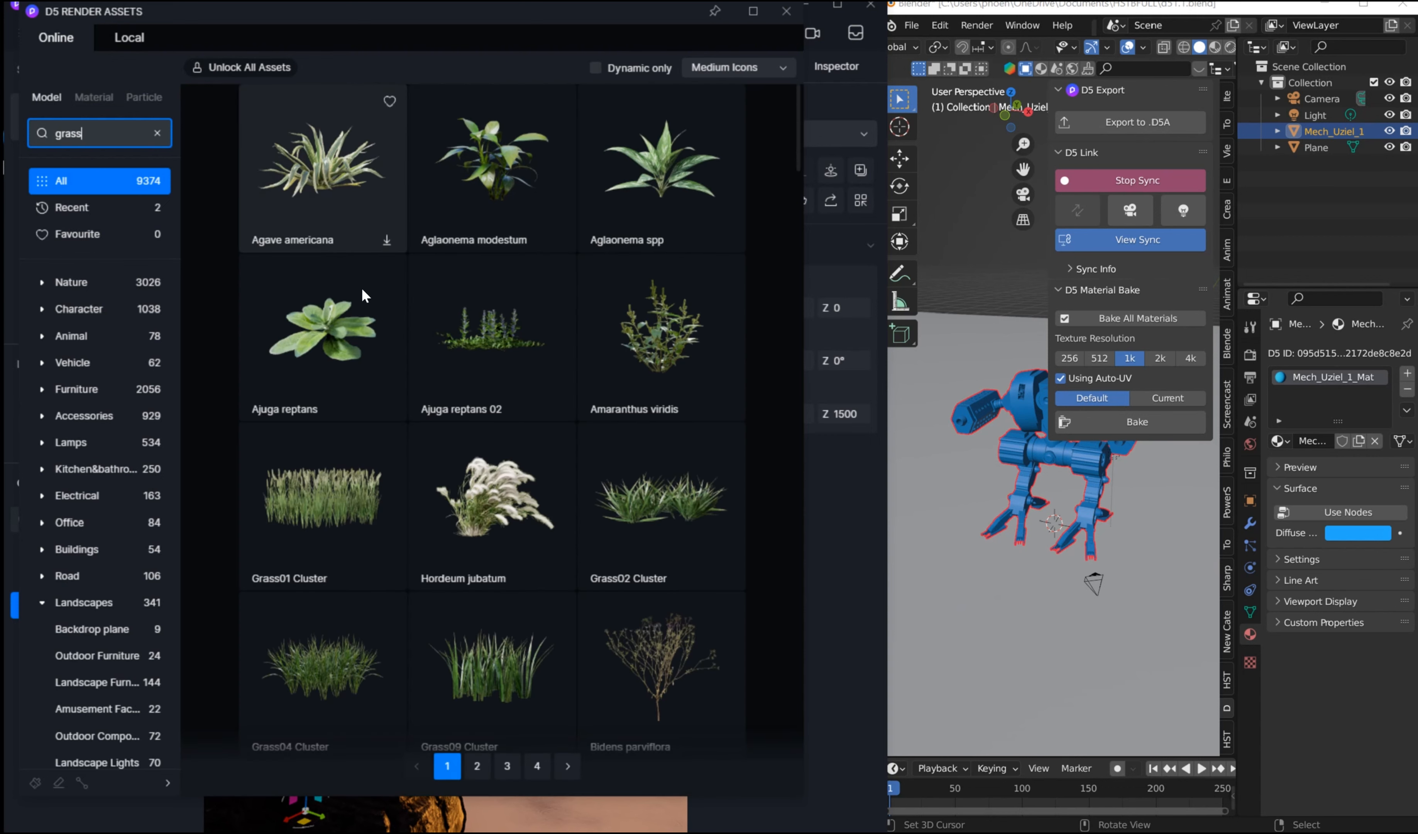
pyautogui.click(332, 665)
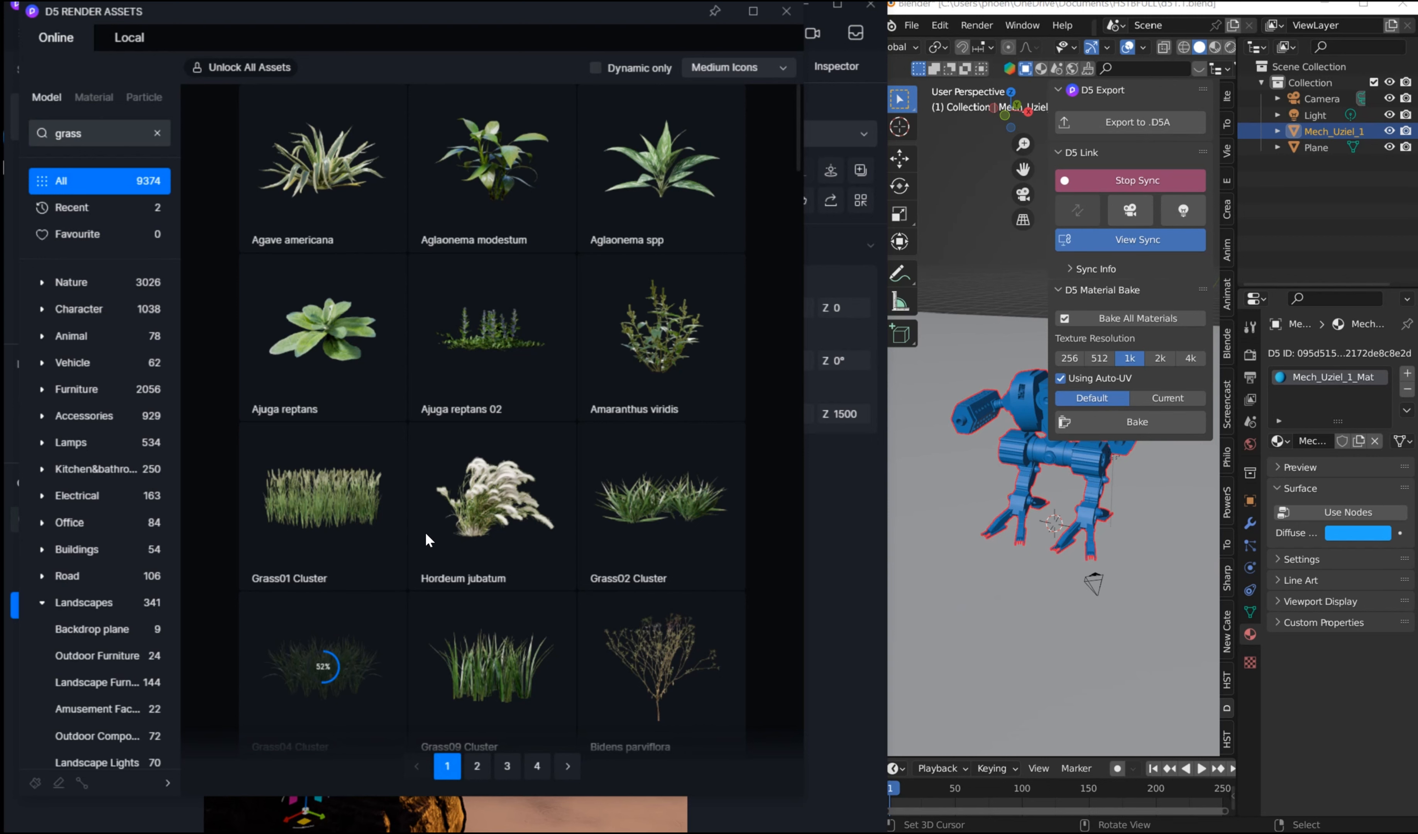
pyautogui.scroll(-5, 415, 512)
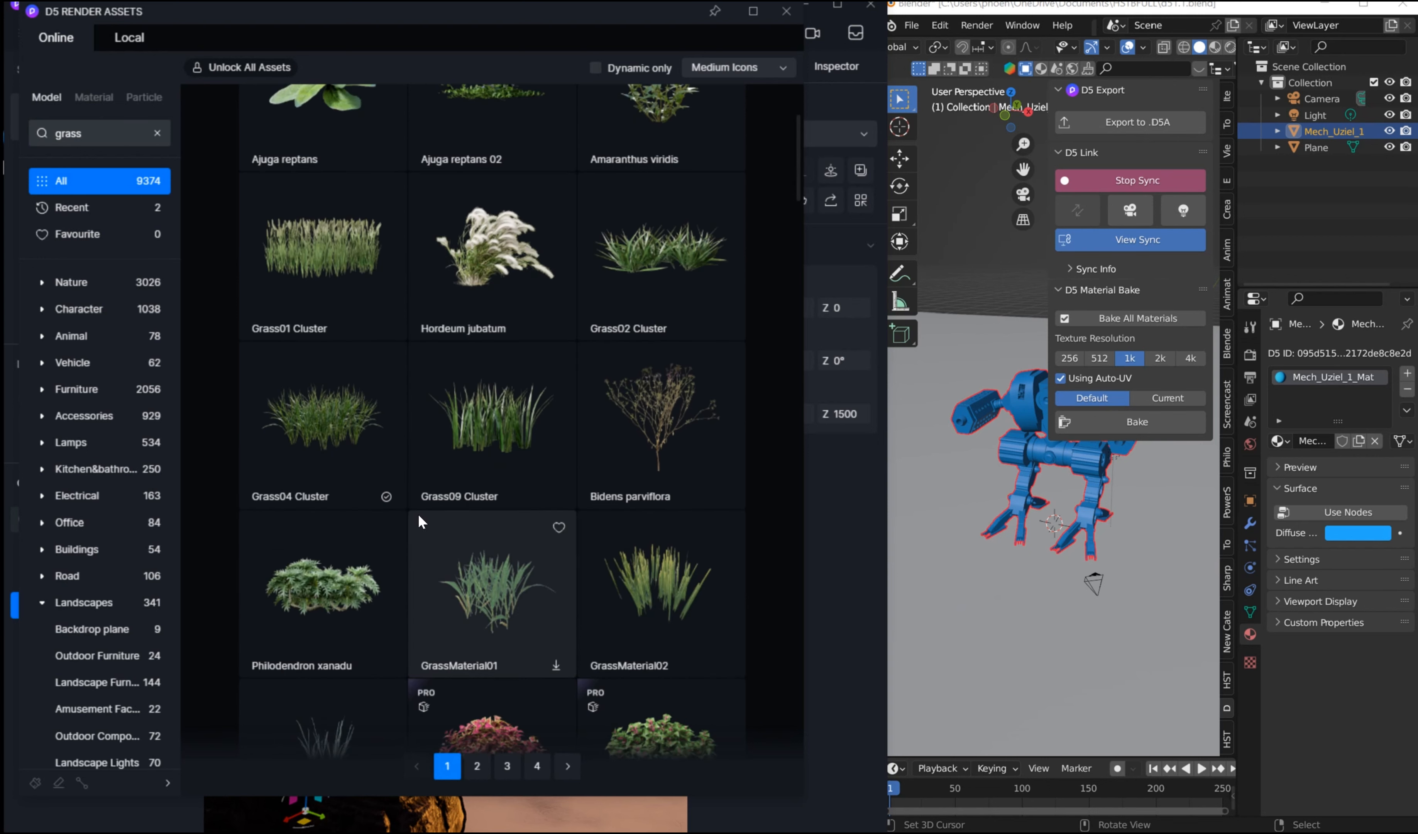
pyautogui.scroll(1, 408, 516)
pyautogui.click(340, 484)
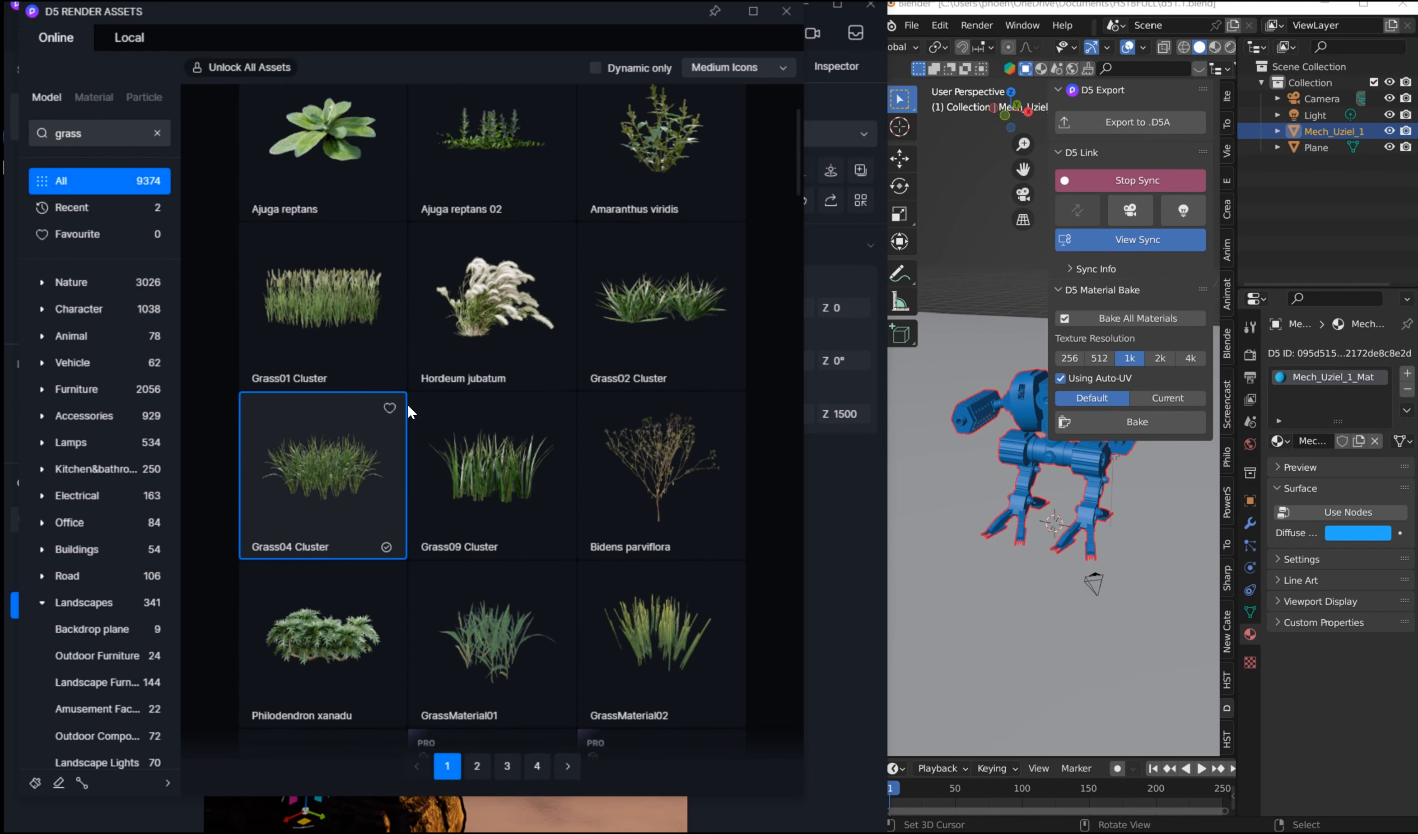
pyautogui.click(785, 13)
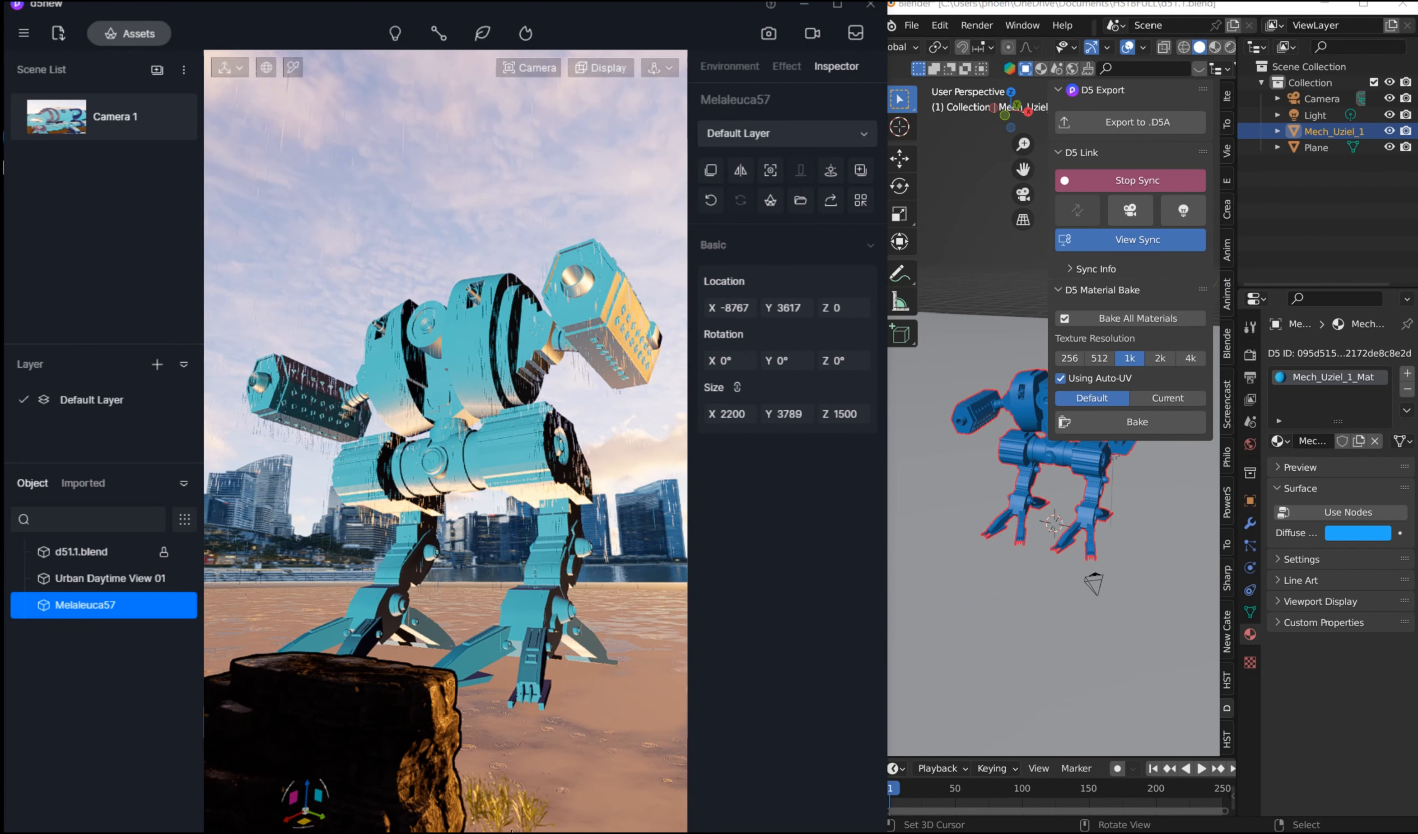
# Step: Scatter many Grass04 Cluster clumps over the foreground ground beside the rock, up to the mech's front foot
pyautogui.click(544, 808)
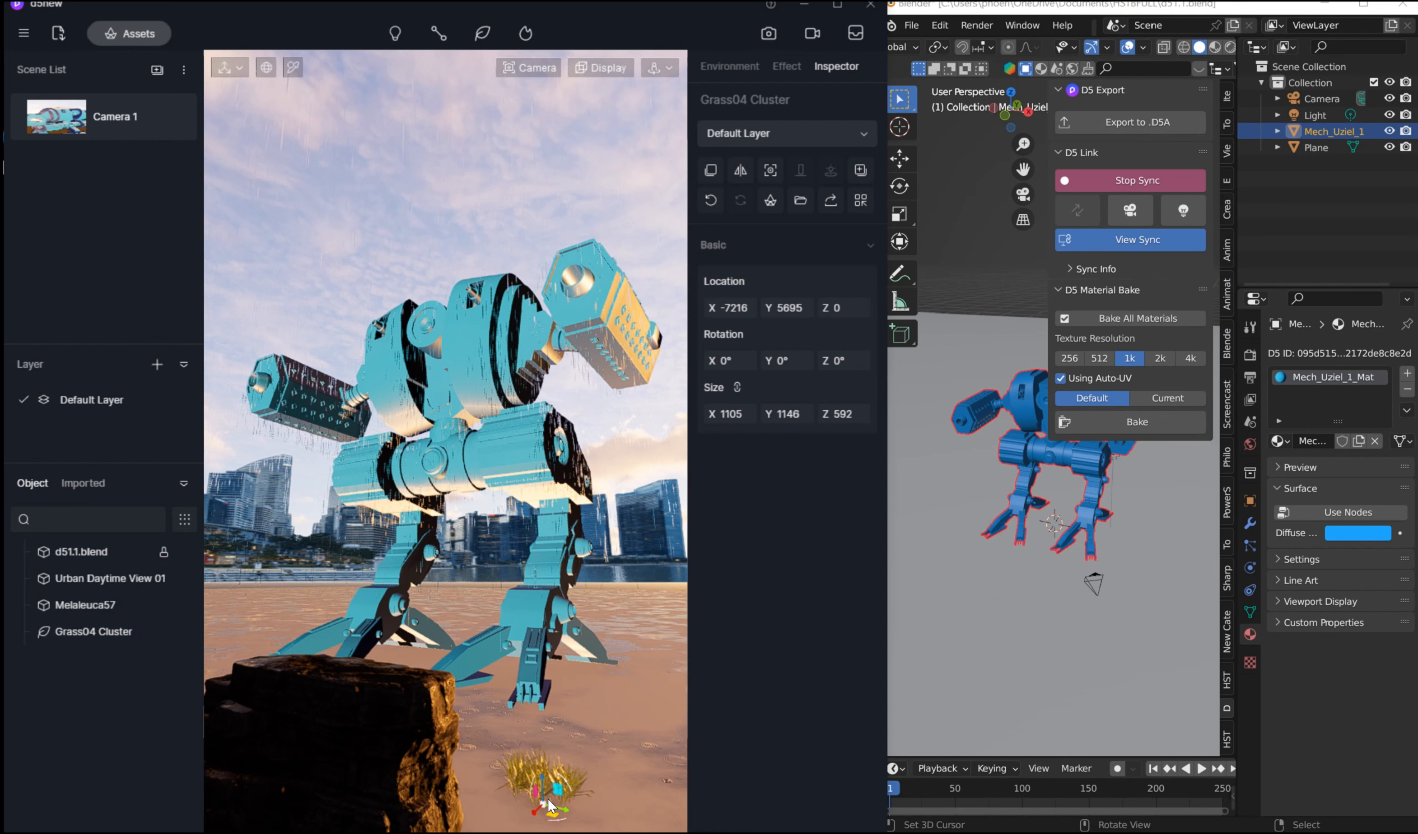
pyautogui.click(583, 780)
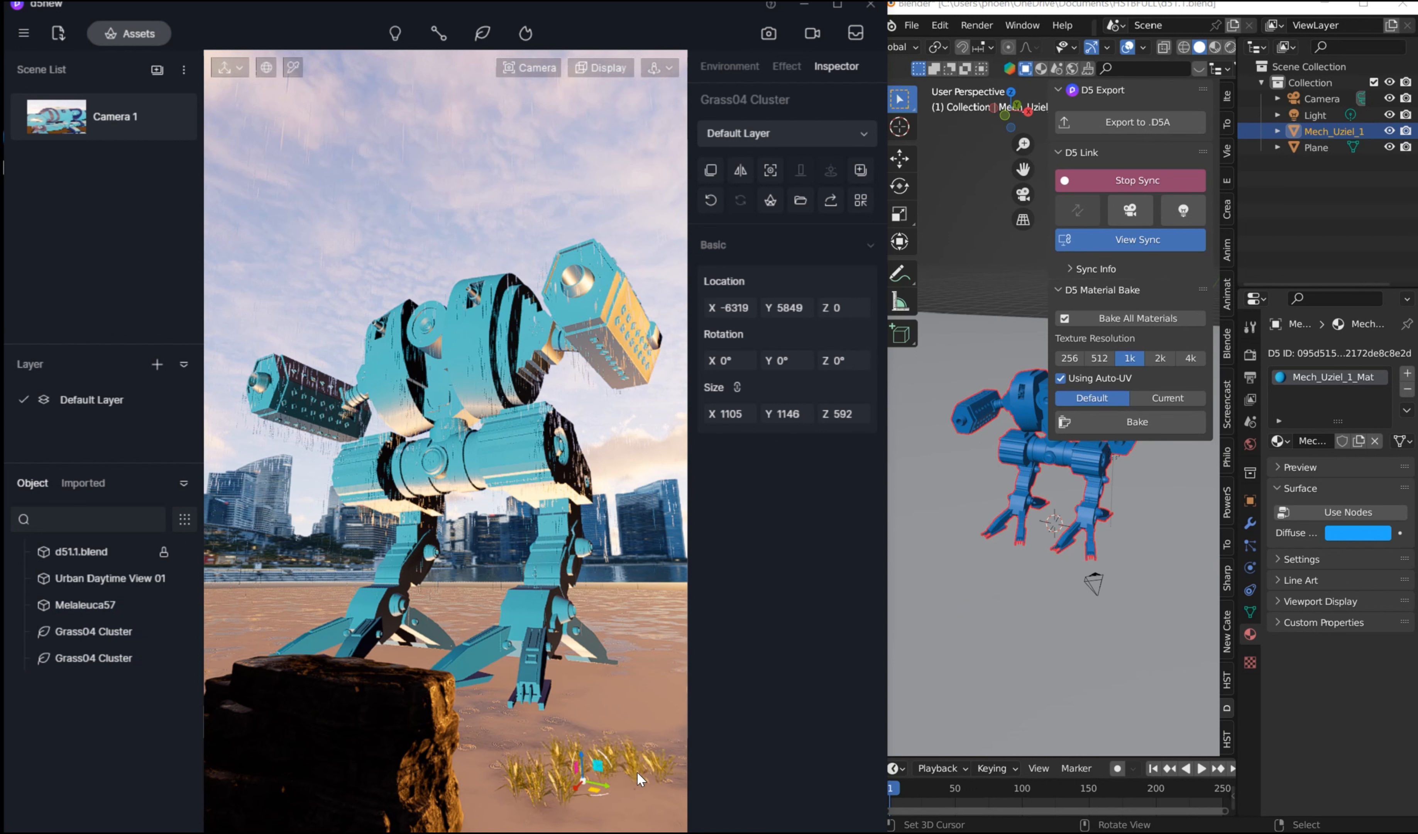
pyautogui.click(527, 753)
pyautogui.click(486, 790)
pyautogui.click(535, 821)
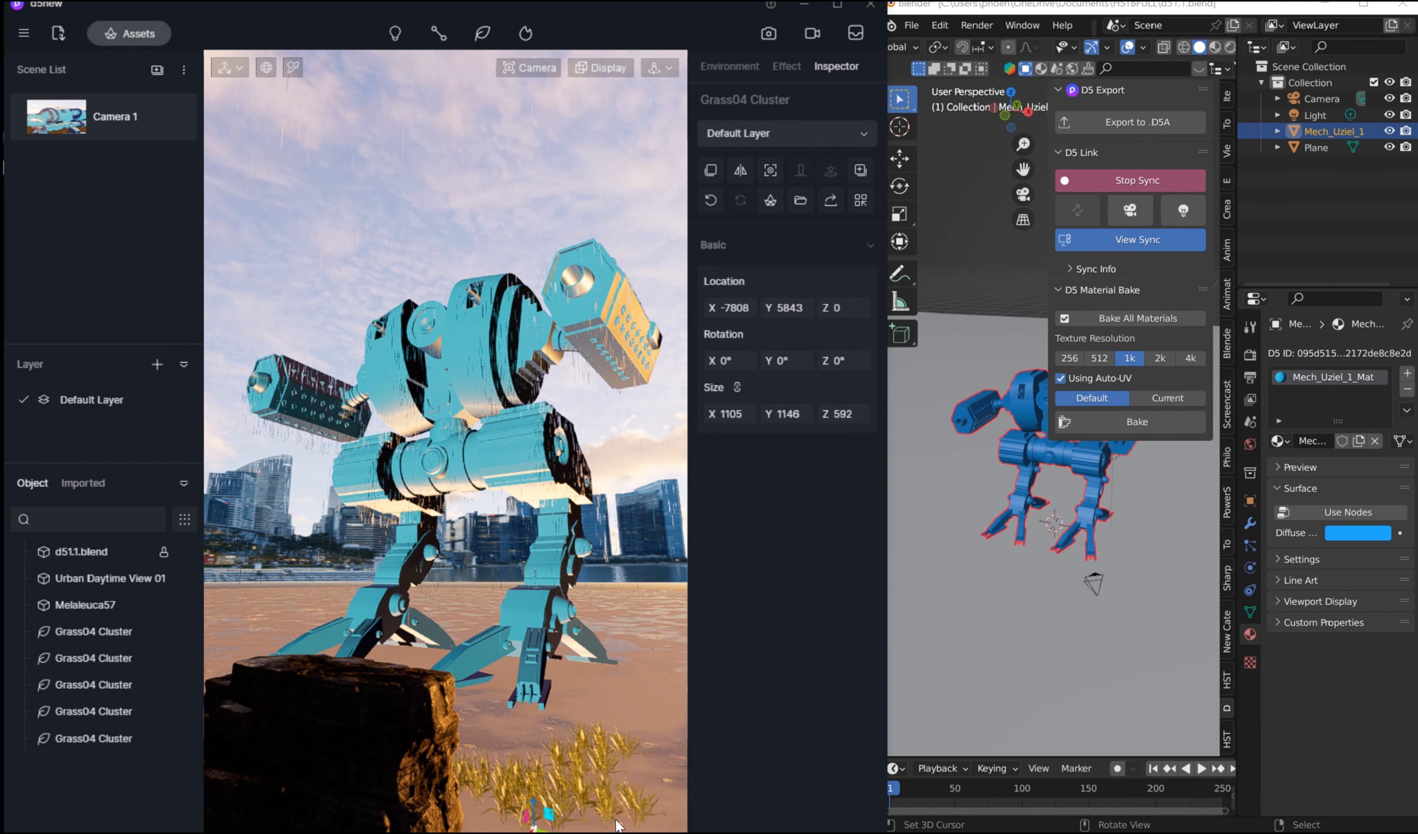
pyautogui.click(624, 798)
pyautogui.click(655, 758)
pyautogui.click(648, 784)
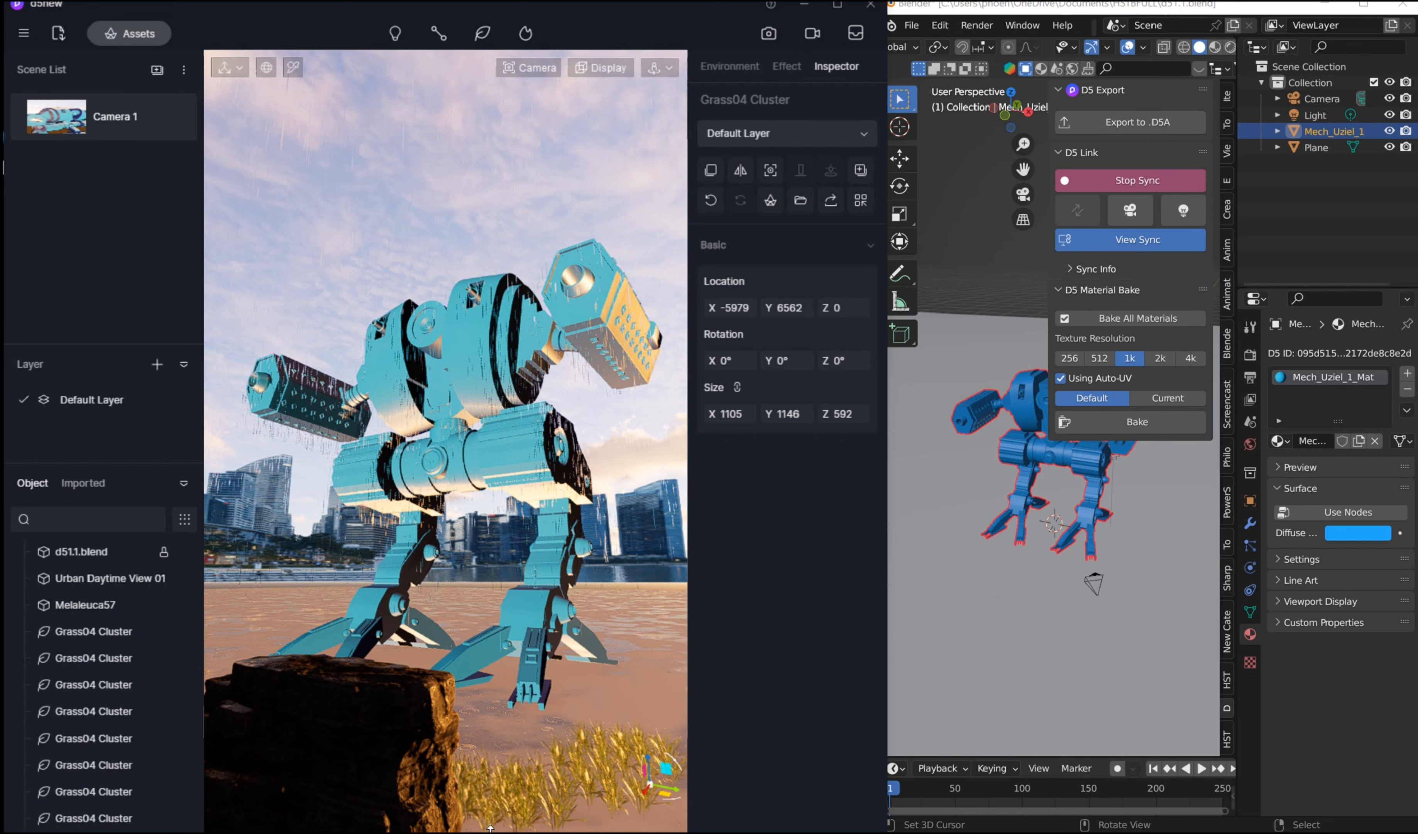
pyautogui.click(513, 757)
pyautogui.click(481, 750)
pyautogui.click(528, 723)
pyautogui.click(542, 772)
pyautogui.click(590, 727)
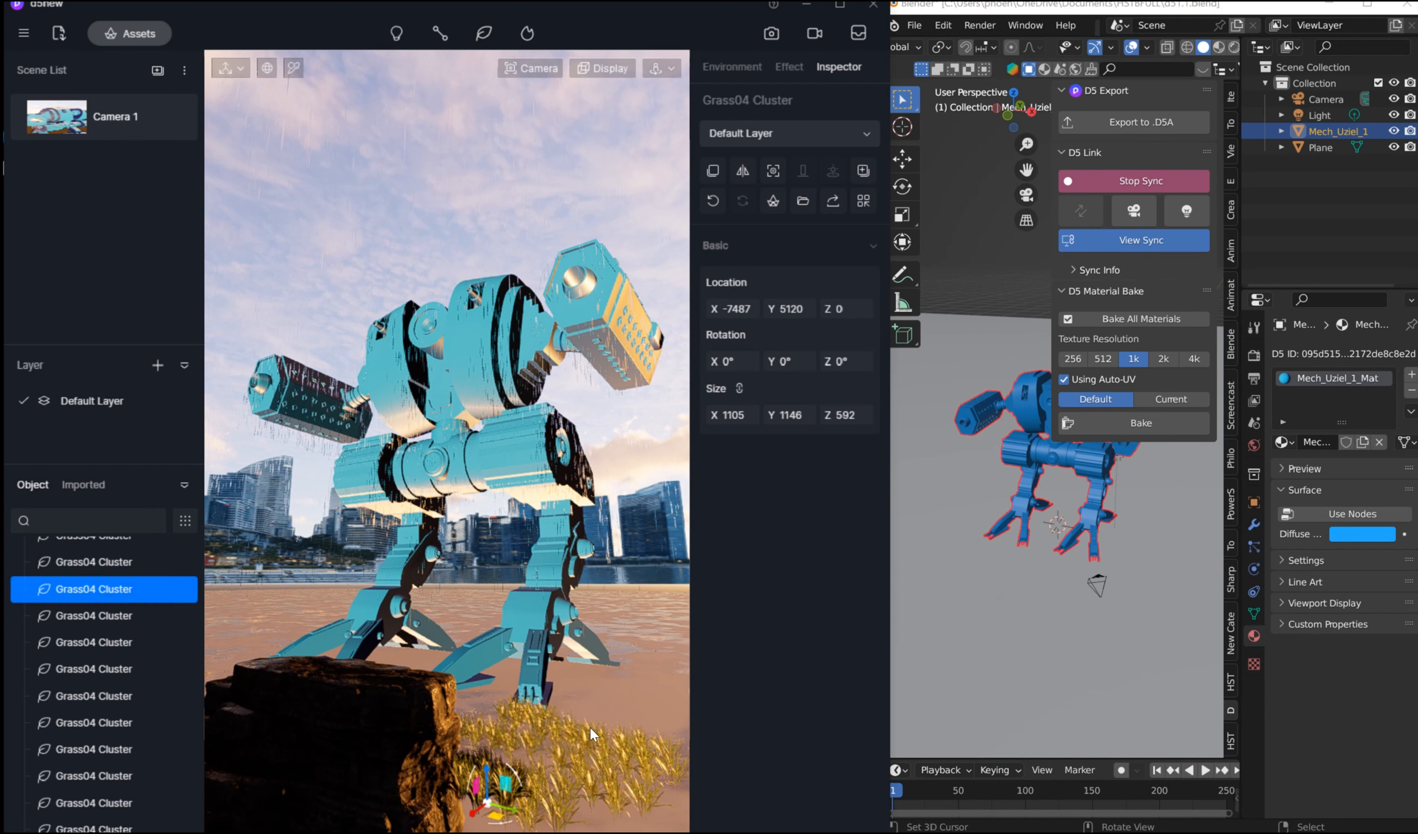
pyautogui.click(558, 728)
pyautogui.click(519, 768)
pyautogui.click(460, 770)
pyautogui.click(634, 728)
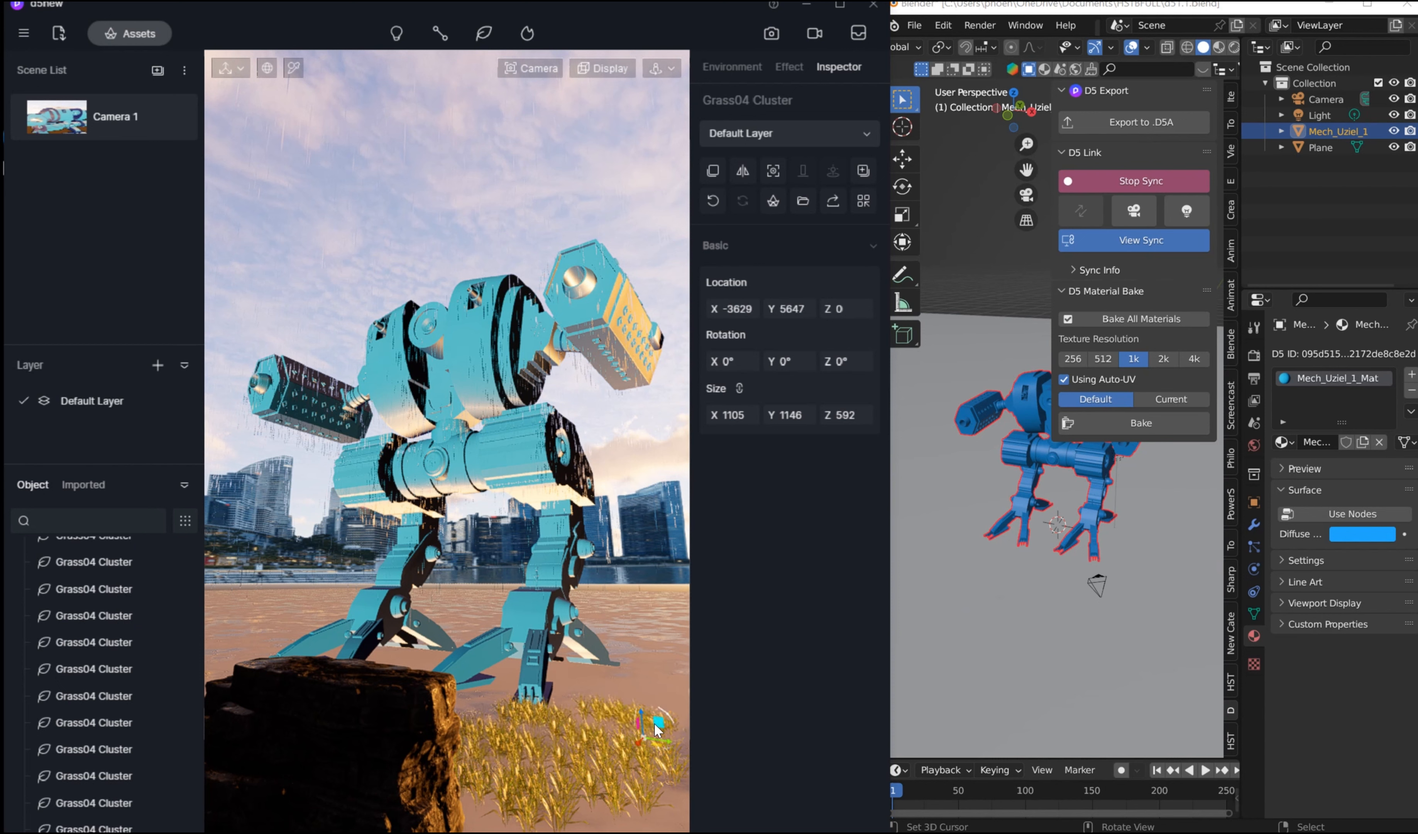
pyautogui.click(641, 737)
pyautogui.click(559, 714)
pyautogui.click(566, 709)
pyautogui.click(640, 701)
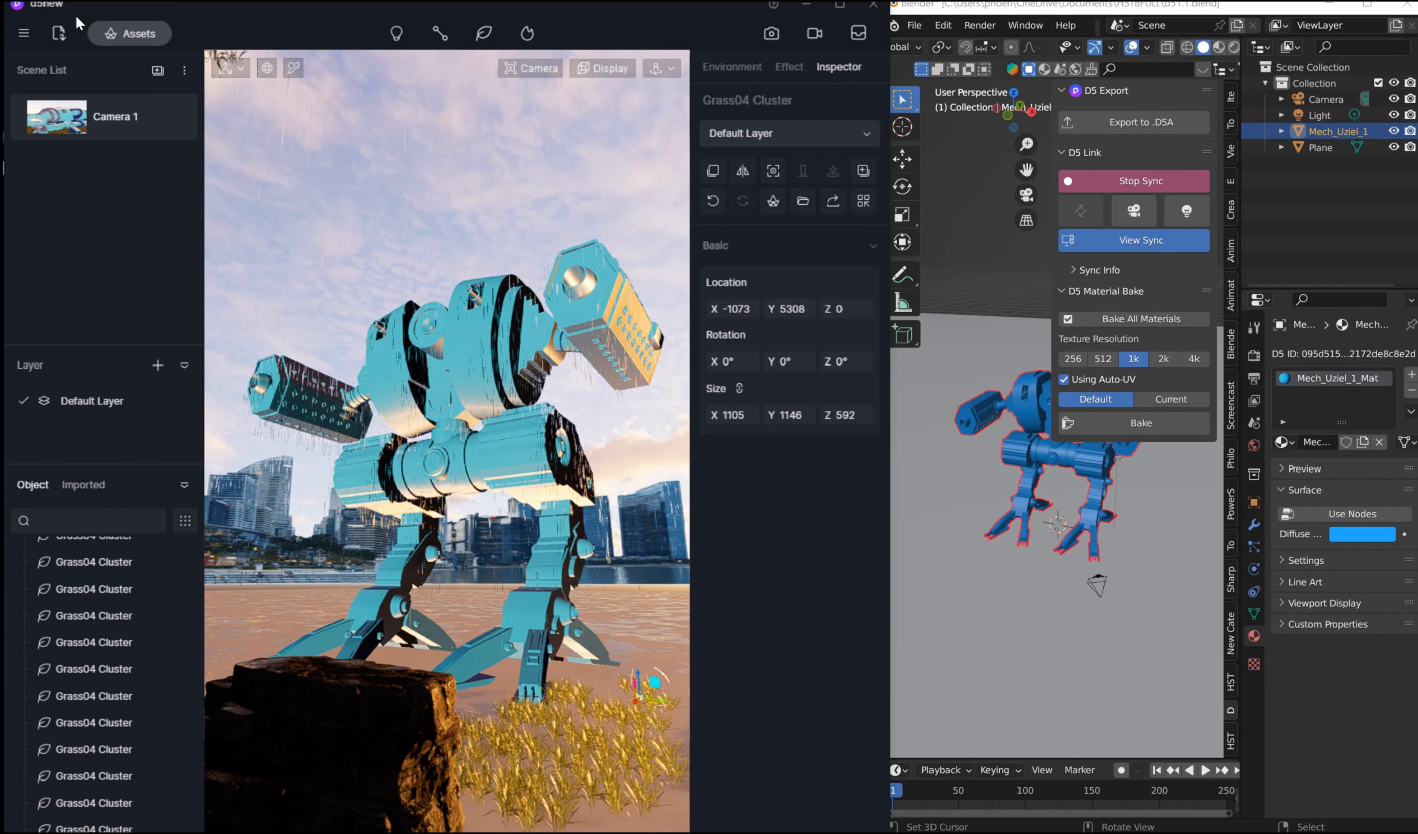
# Step: Search the online asset library for tree, browse the models, and choose Amelanchier lamarckii 04 for placement in the scene
pyautogui.click(113, 31)
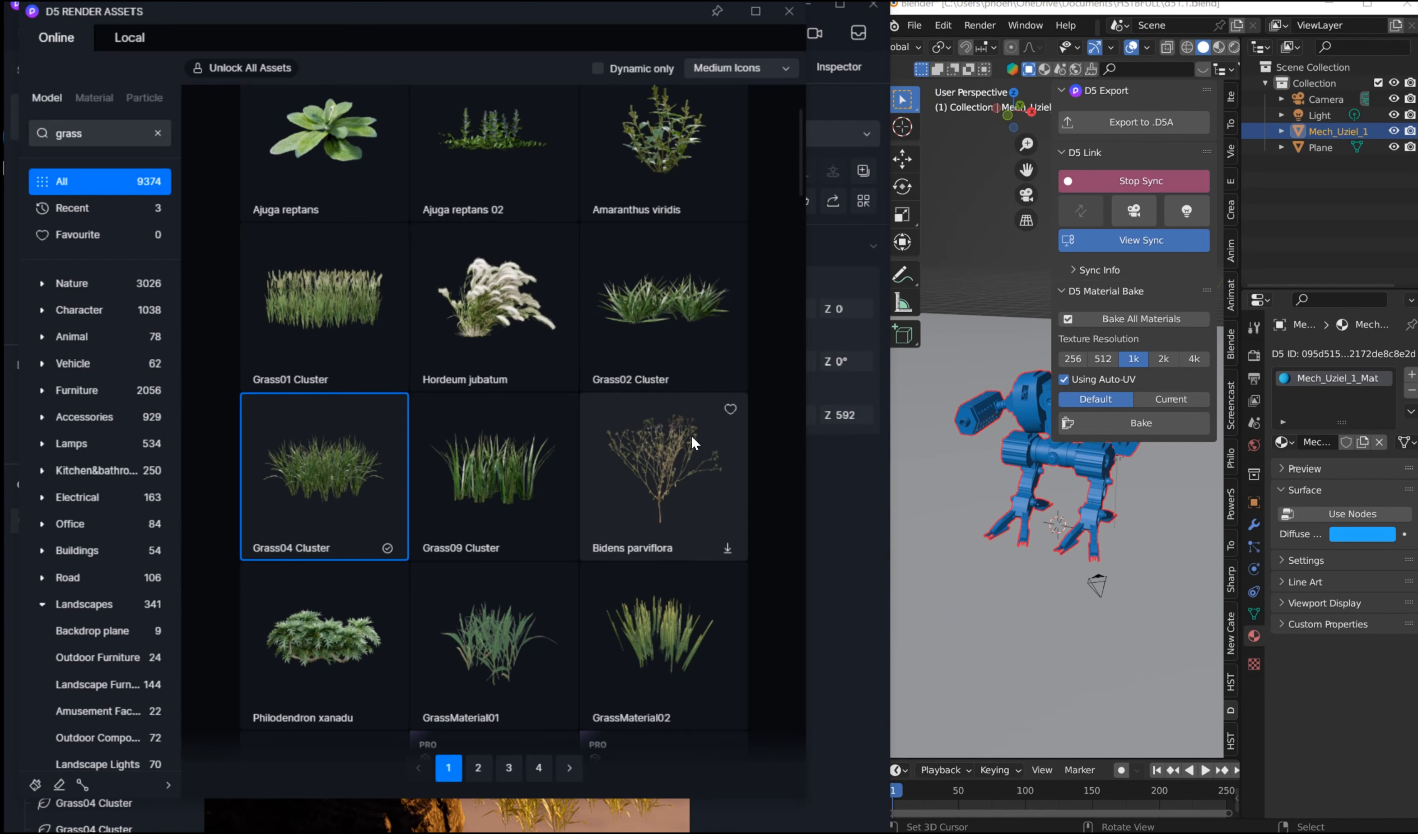
pyautogui.scroll(-2, 681, 448)
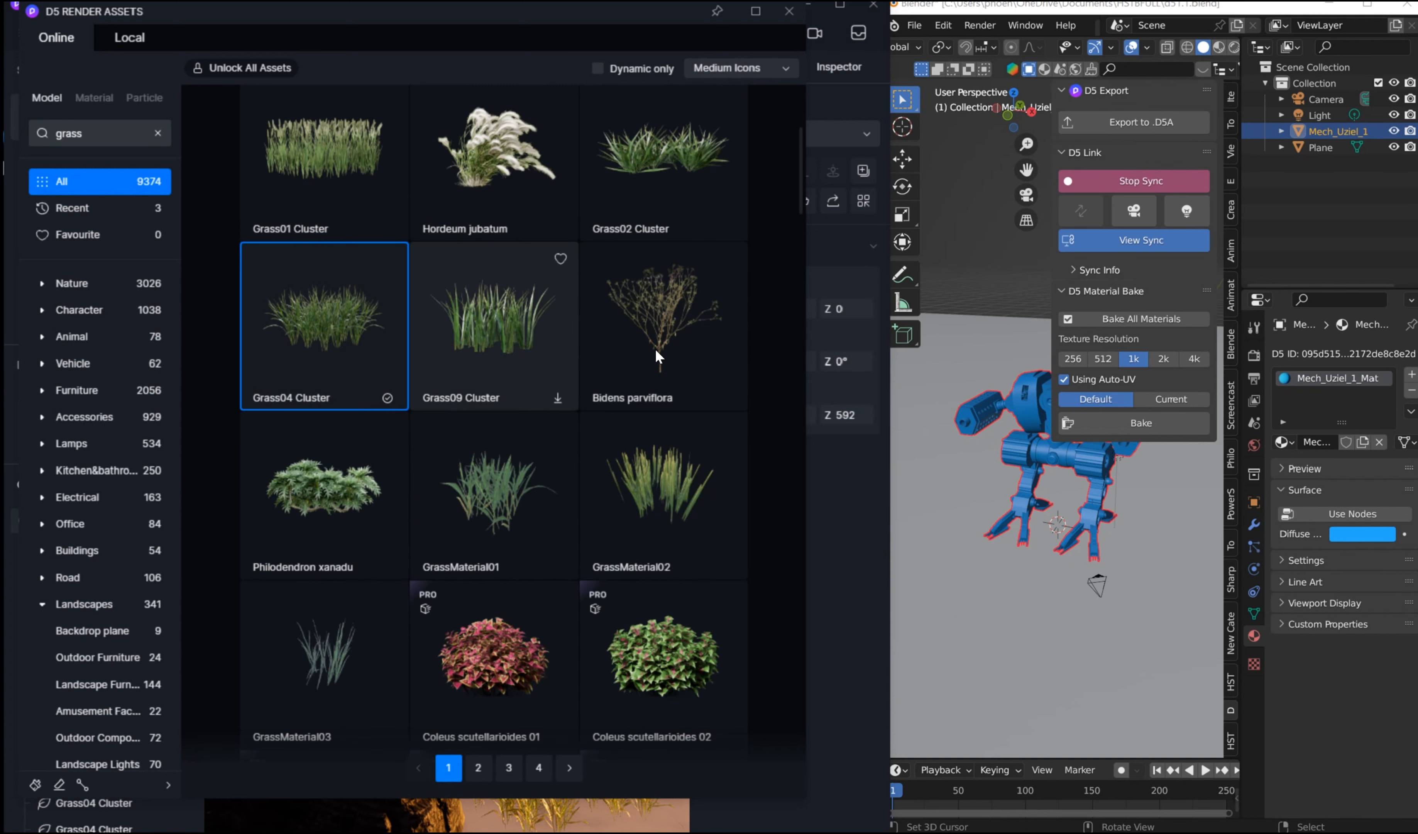
pyautogui.scroll(2, 690, 352)
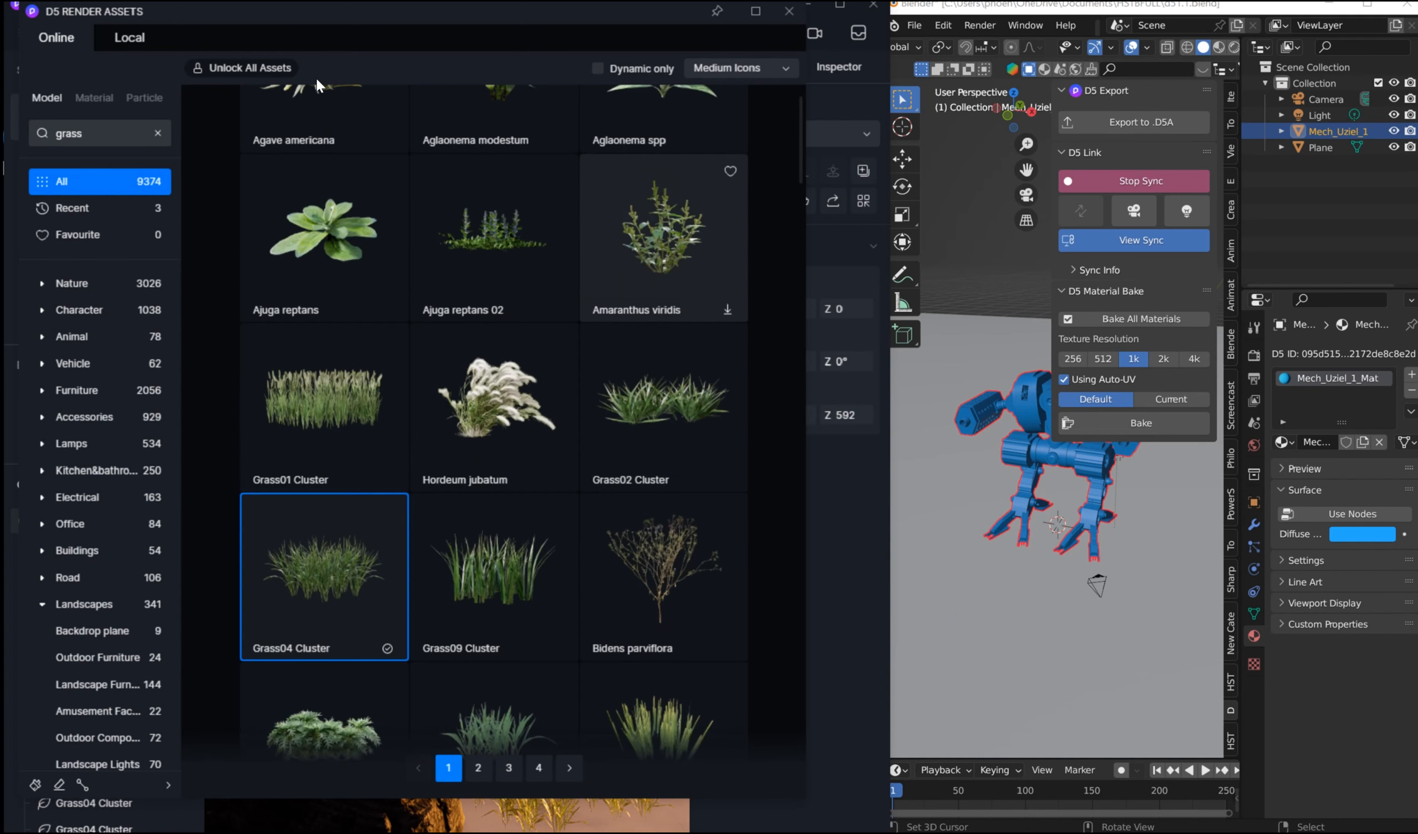
pyautogui.click(146, 133)
pyautogui.write('tree')
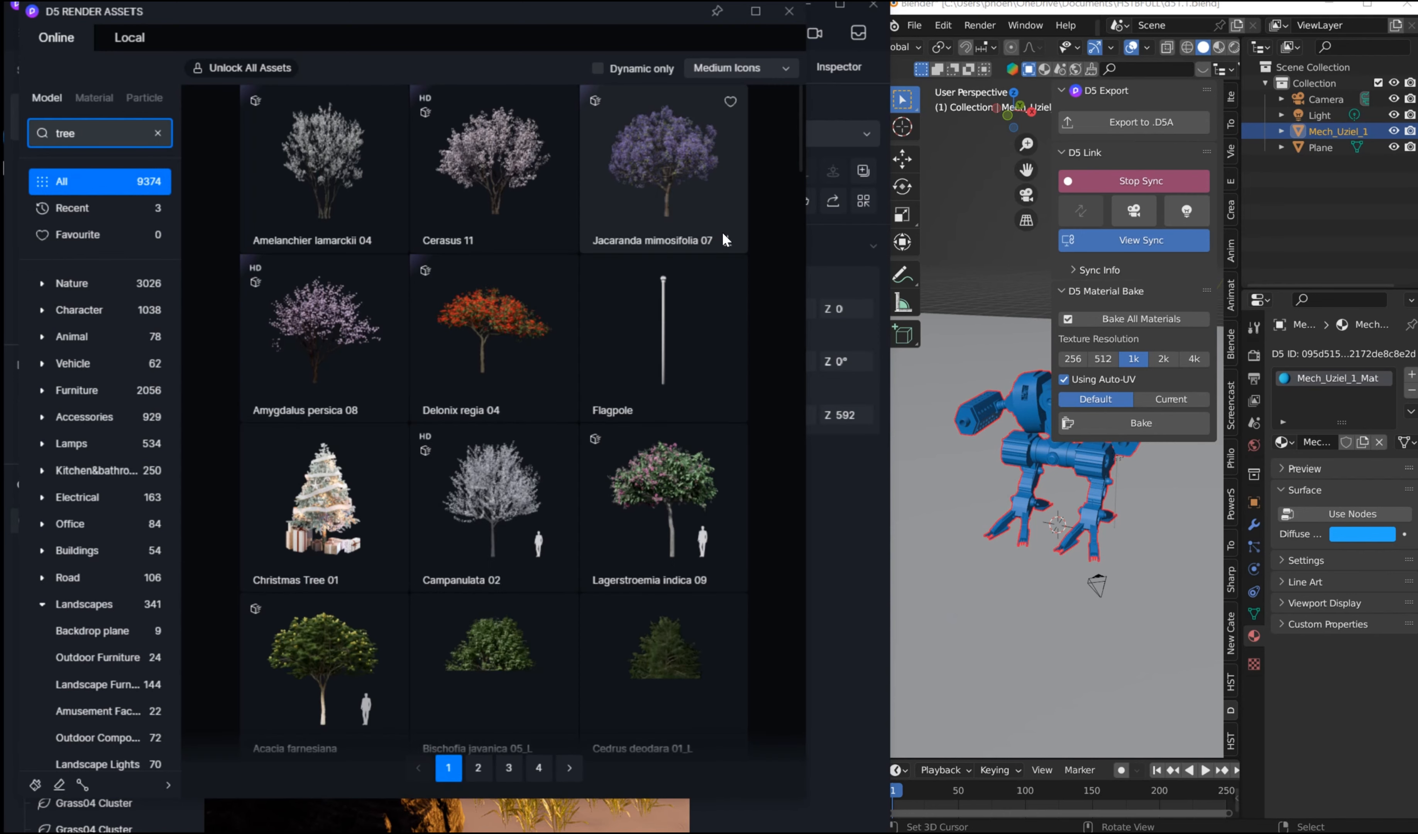
pyautogui.scroll(-3, 681, 320)
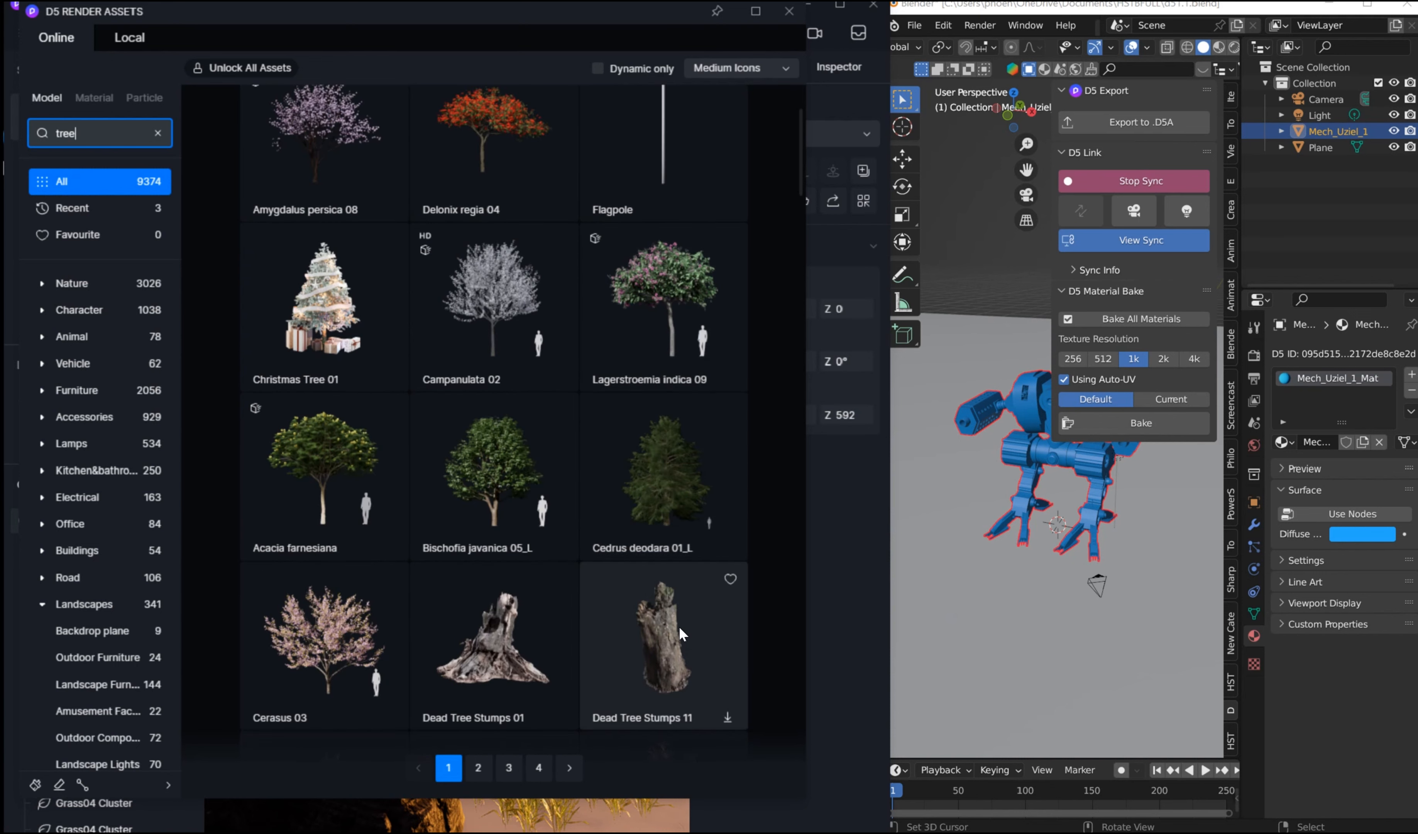
pyautogui.scroll(3, 681, 445)
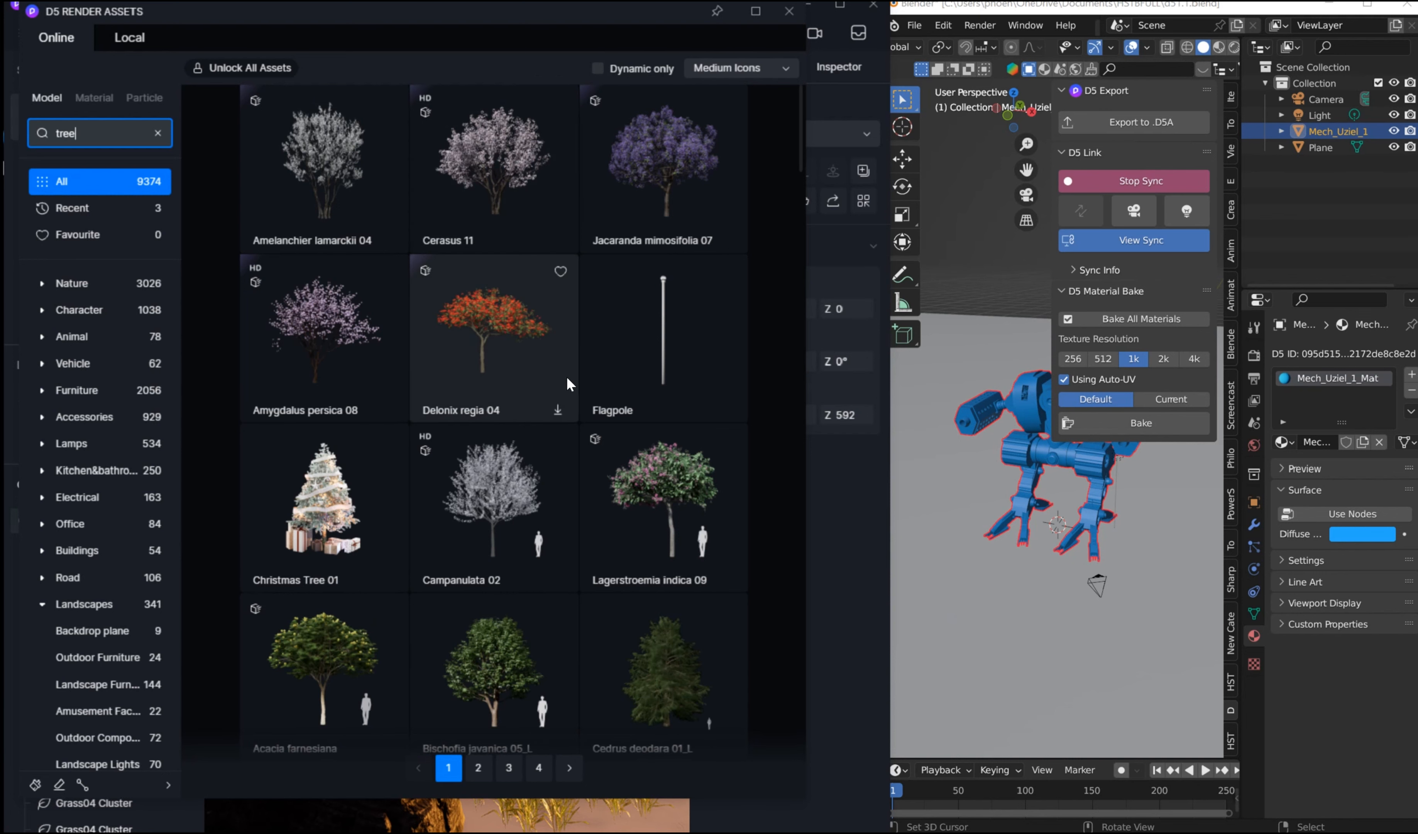
pyautogui.scroll(-10, 572, 389)
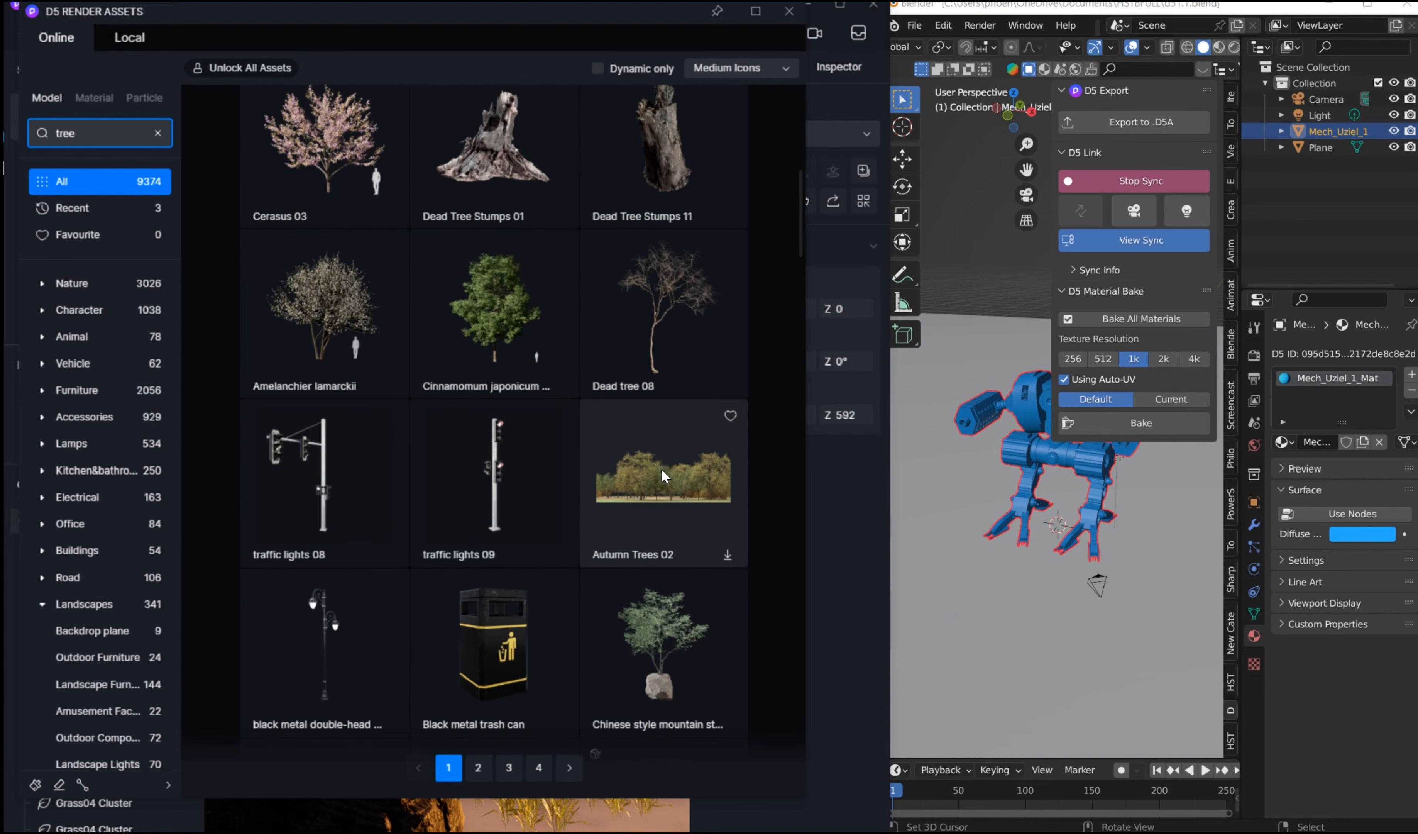
pyautogui.scroll(1, 675, 424)
pyautogui.scroll(5, 667, 400)
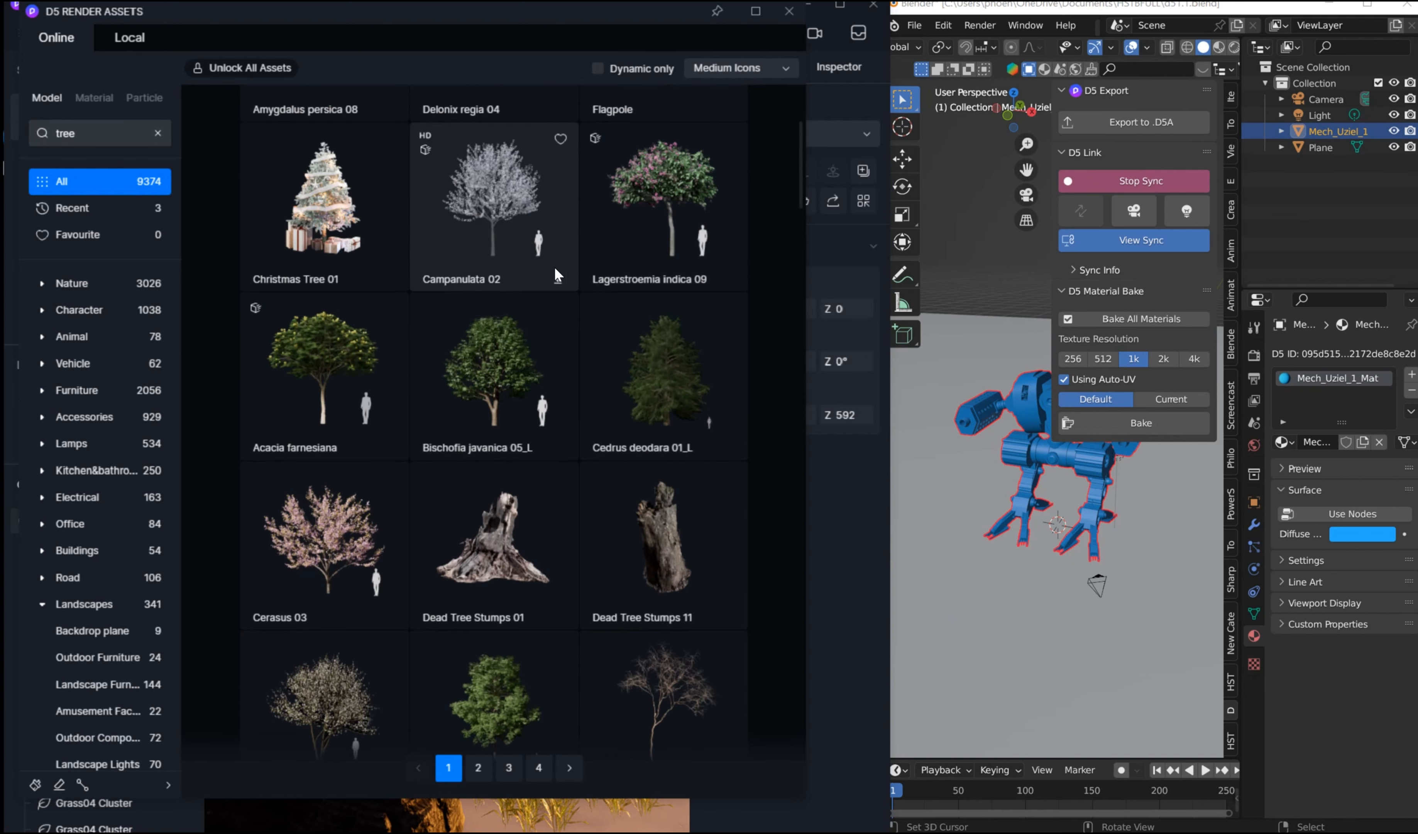
pyautogui.scroll(5, 572, 235)
pyautogui.click(346, 175)
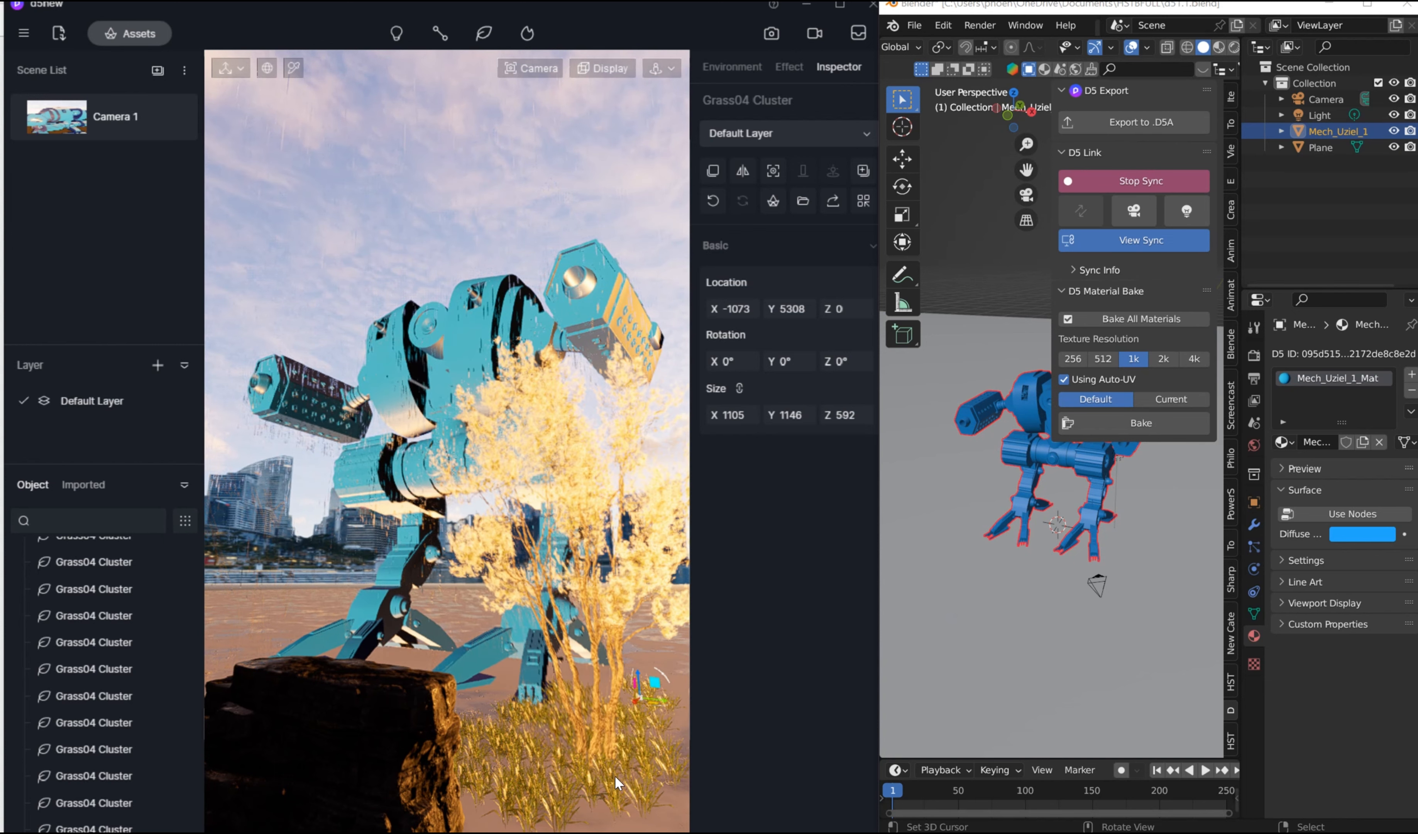
# Step: Place the Amelanchier lamarckii 04 tree in the foreground grass at about X -5988, Y 6308 and finish placing
pyautogui.click(628, 779)
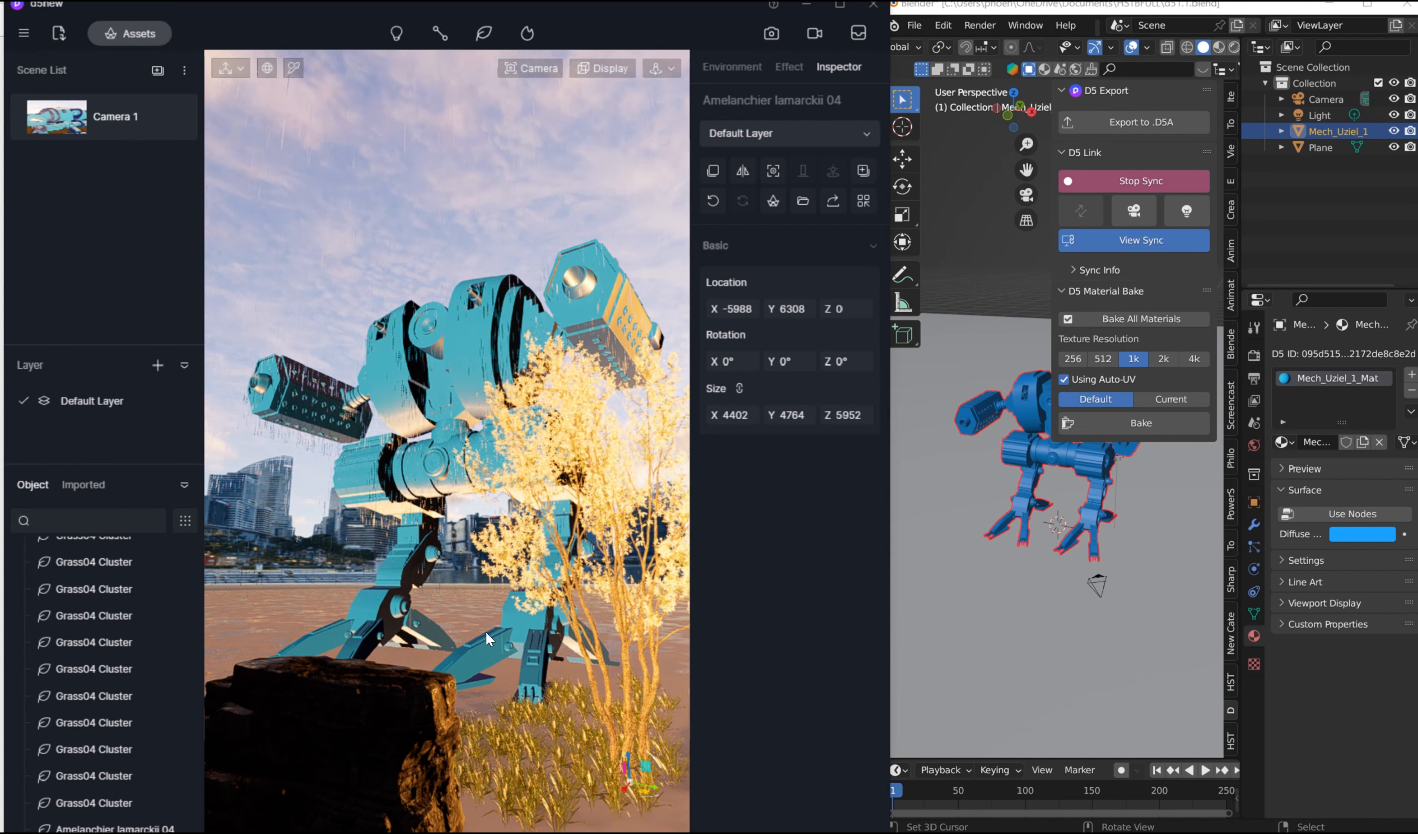
pyautogui.click(336, 248)
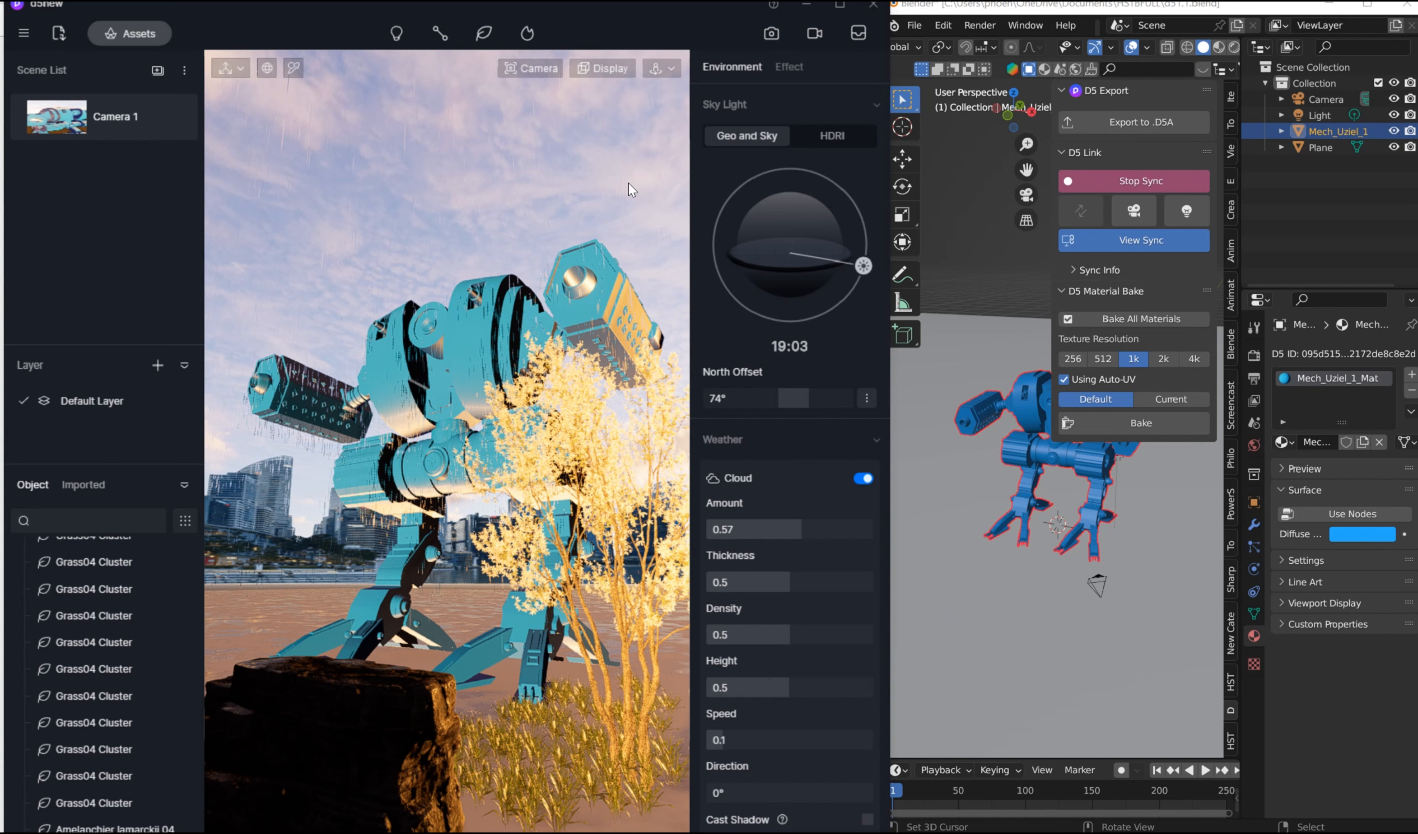
# Step: Switch to Blender and try generating a BagaPie Wall Brick structure from the ground plane
pyautogui.click(1044, 521)
pyautogui.press('n')
pyautogui.moveTo(1168, 414); pyautogui.dragTo(1070, 406, button='middle')
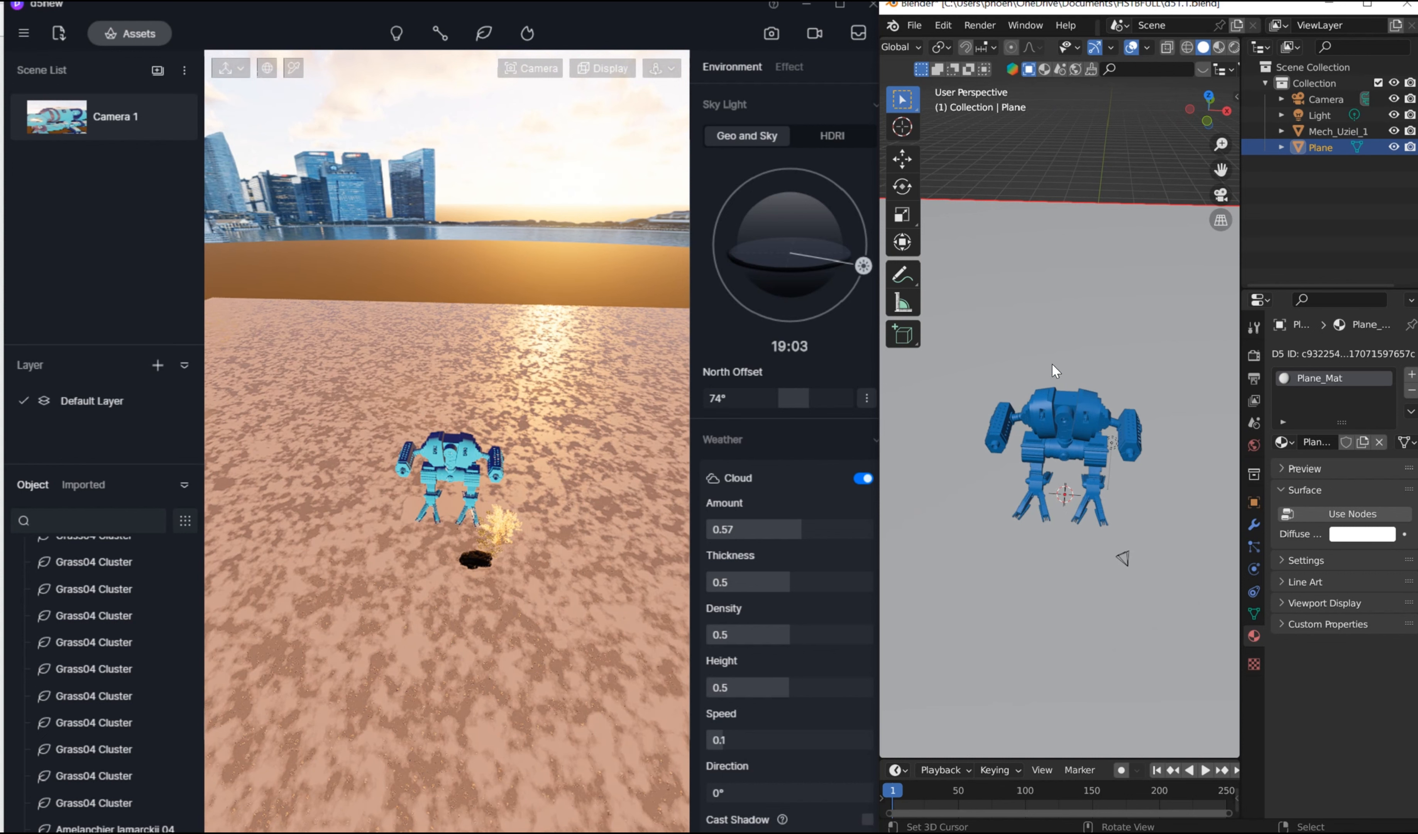
pyautogui.moveTo(1066, 280); pyautogui.dragTo(1070, 276, button='middle')
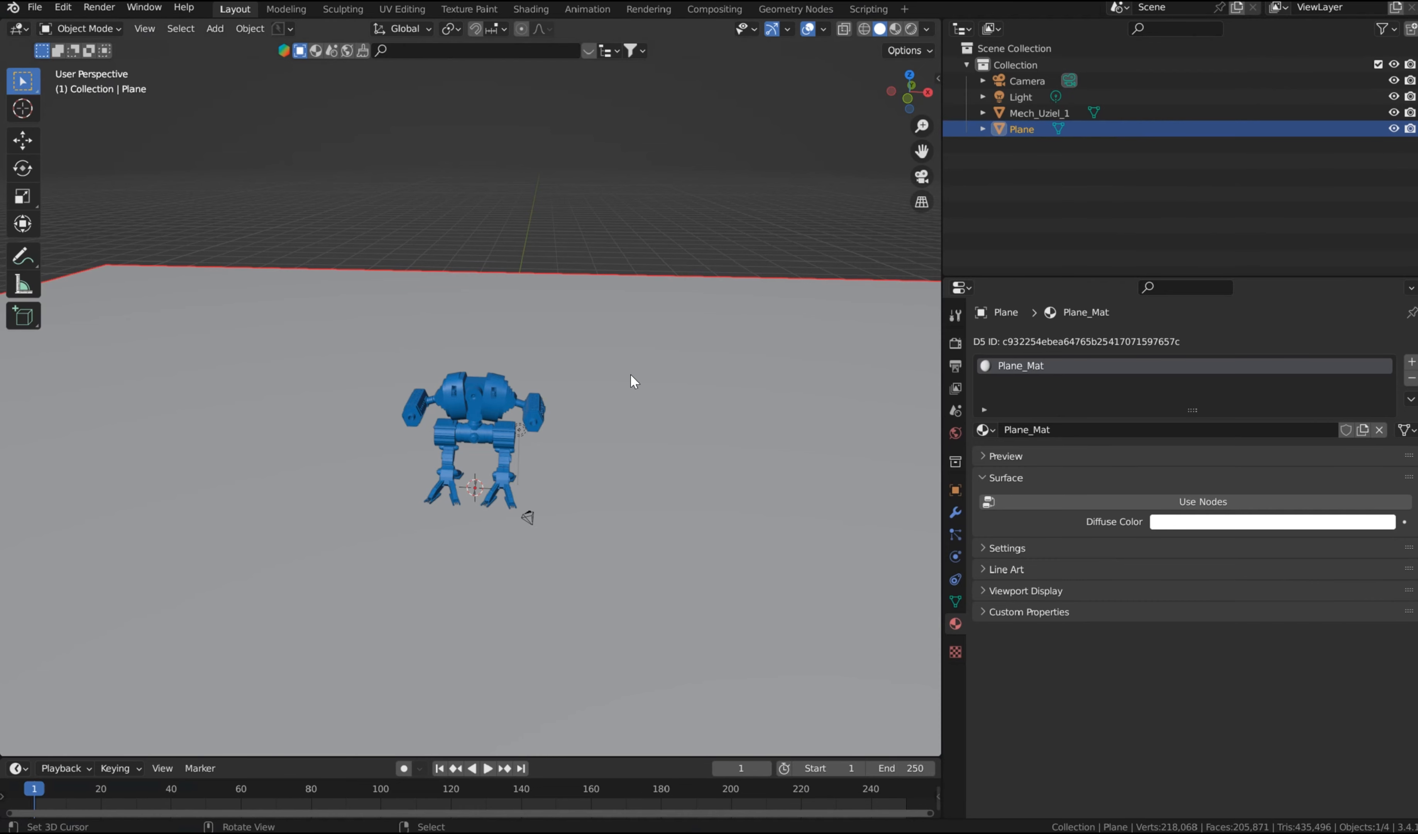
pyautogui.moveTo(630, 373); pyautogui.dragTo(602, 383, button='middle')
pyautogui.press('j')
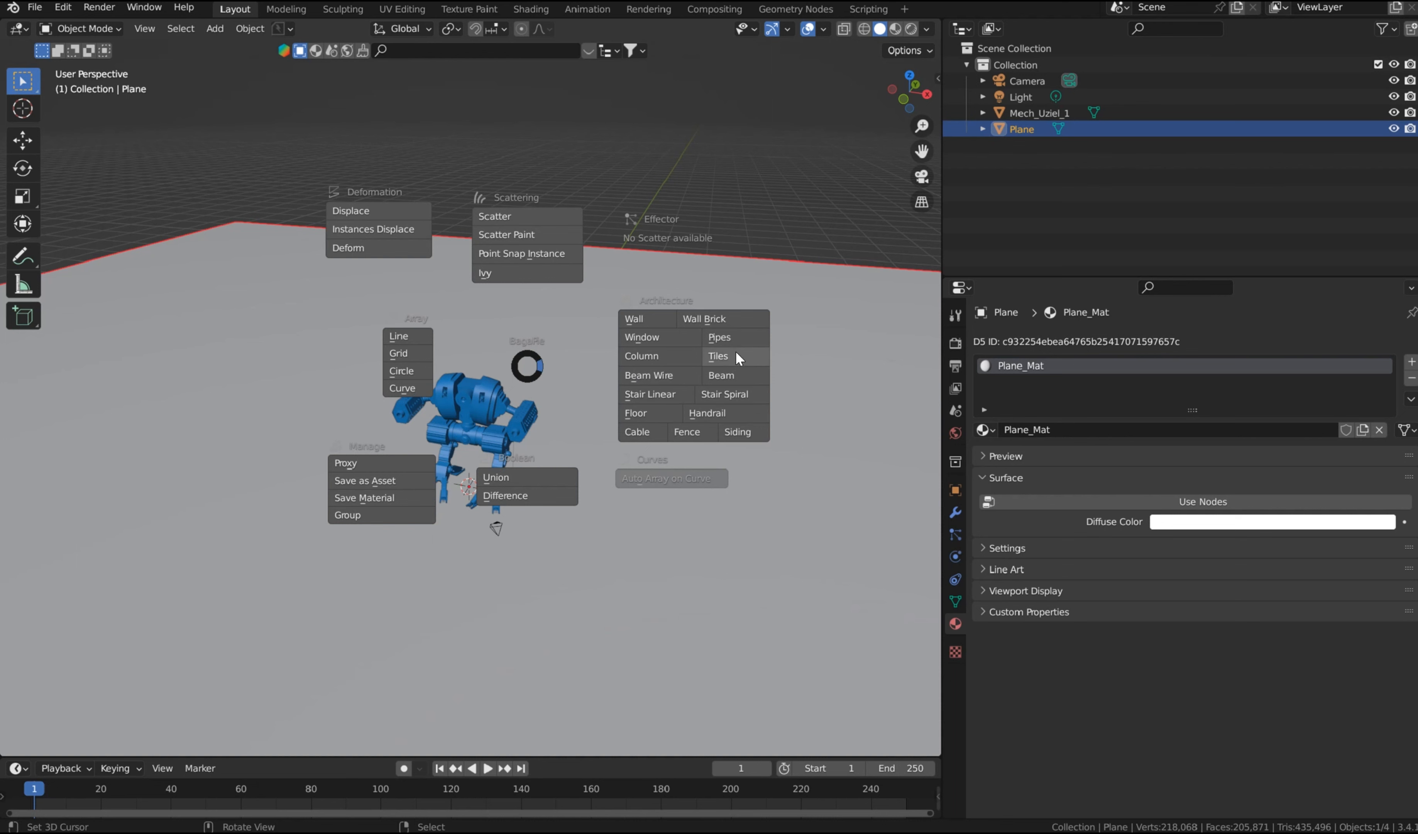
pyautogui.click(724, 322)
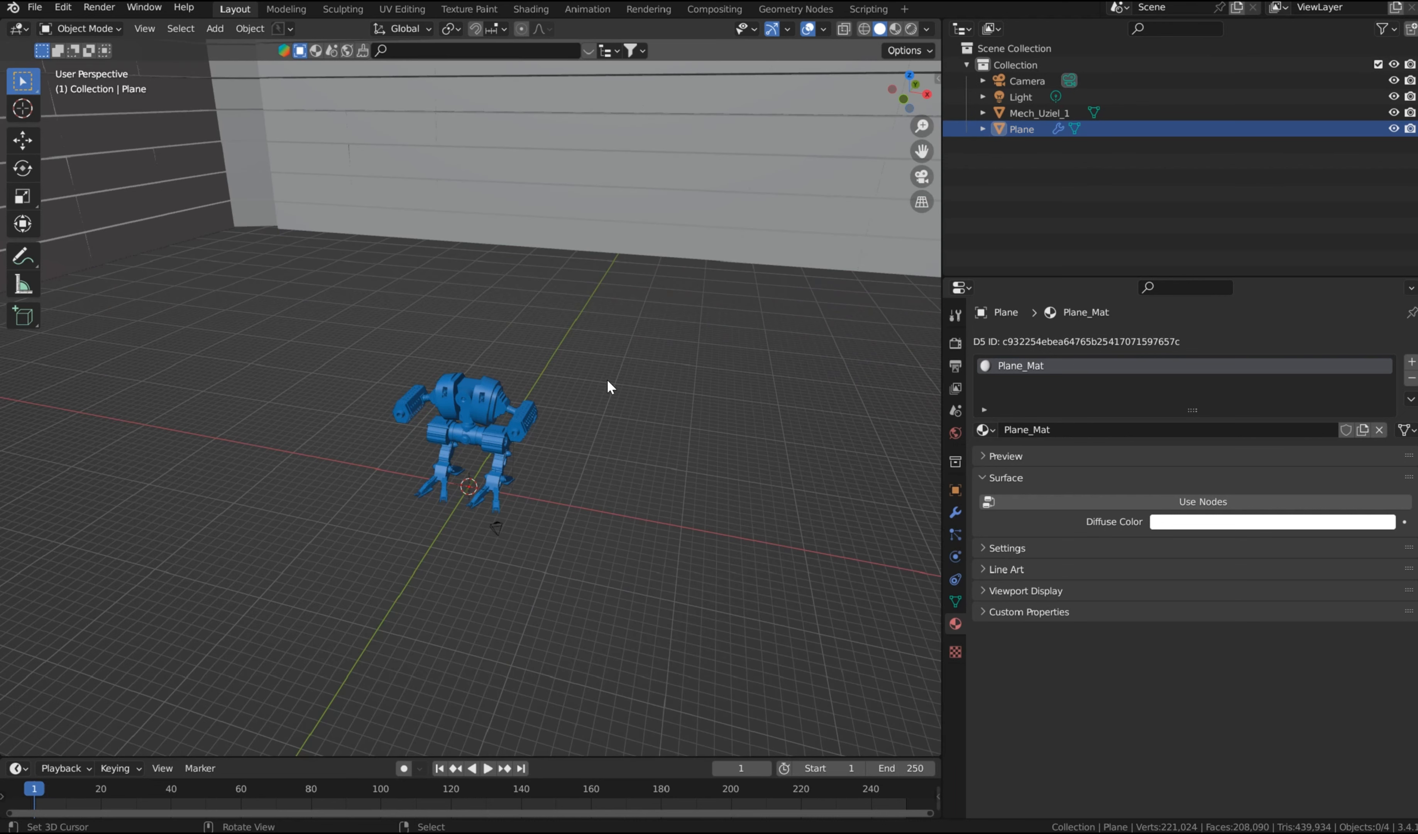
# Step: Set the brick wall's Height parameter to 0.085 in its BagaPie modifier
pyautogui.scroll(-10, 447, 263)
pyautogui.moveTo(529, 286); pyautogui.dragTo(649, 371, button='middle')
pyautogui.click(649, 371)
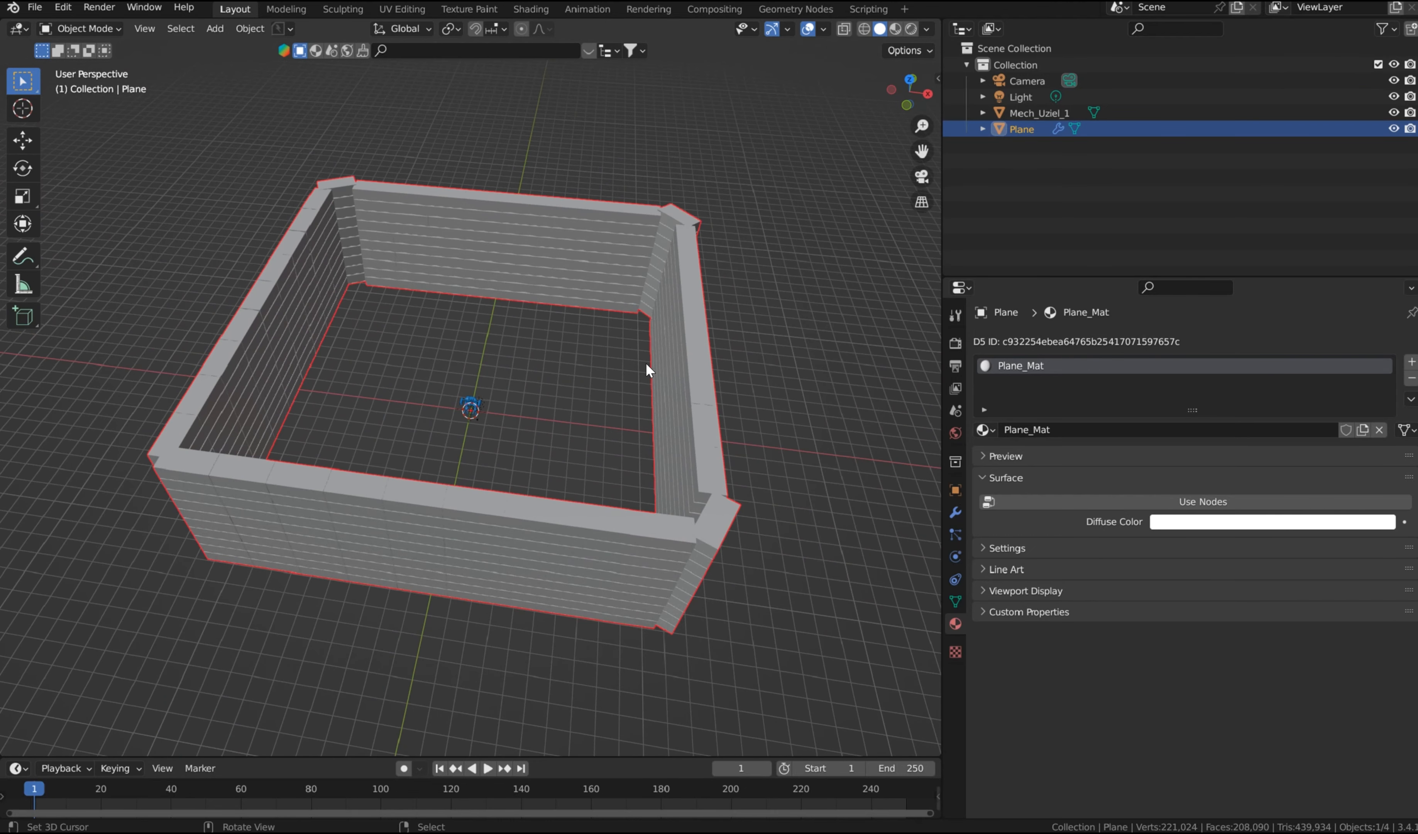
pyautogui.click(955, 512)
pyautogui.moveTo(1271, 470)
pyautogui.mouseDown()
pyautogui.moveTo(1334, 470)
pyautogui.moveTo(1235, 470)
pyautogui.moveTo(1274, 470)
pyautogui.mouseUp()
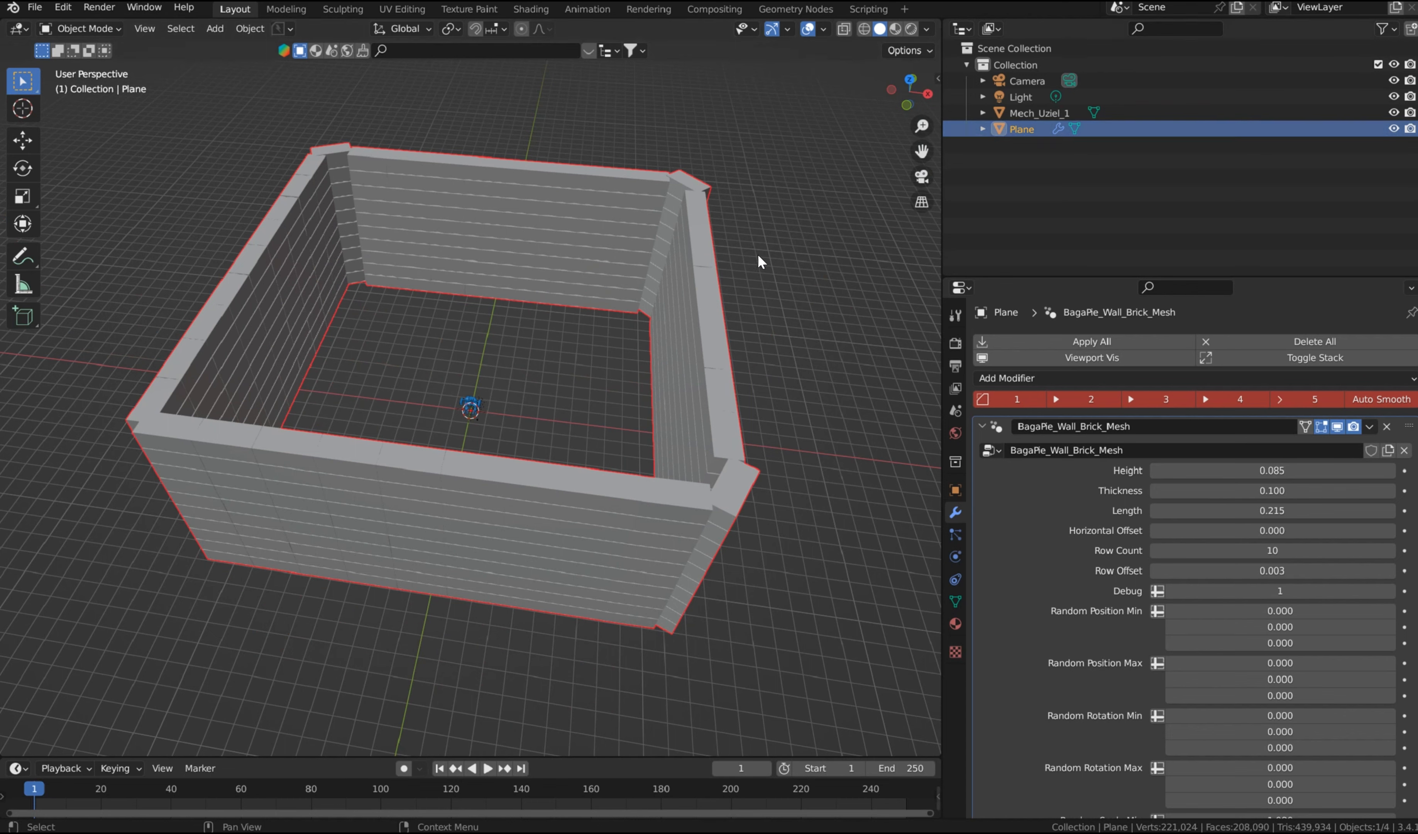
# Step: Delete the brick wall and add a new ground plane, scaled up to extend far around the mech
pyautogui.press('Delete')
pyautogui.scroll(5, 562, 376)
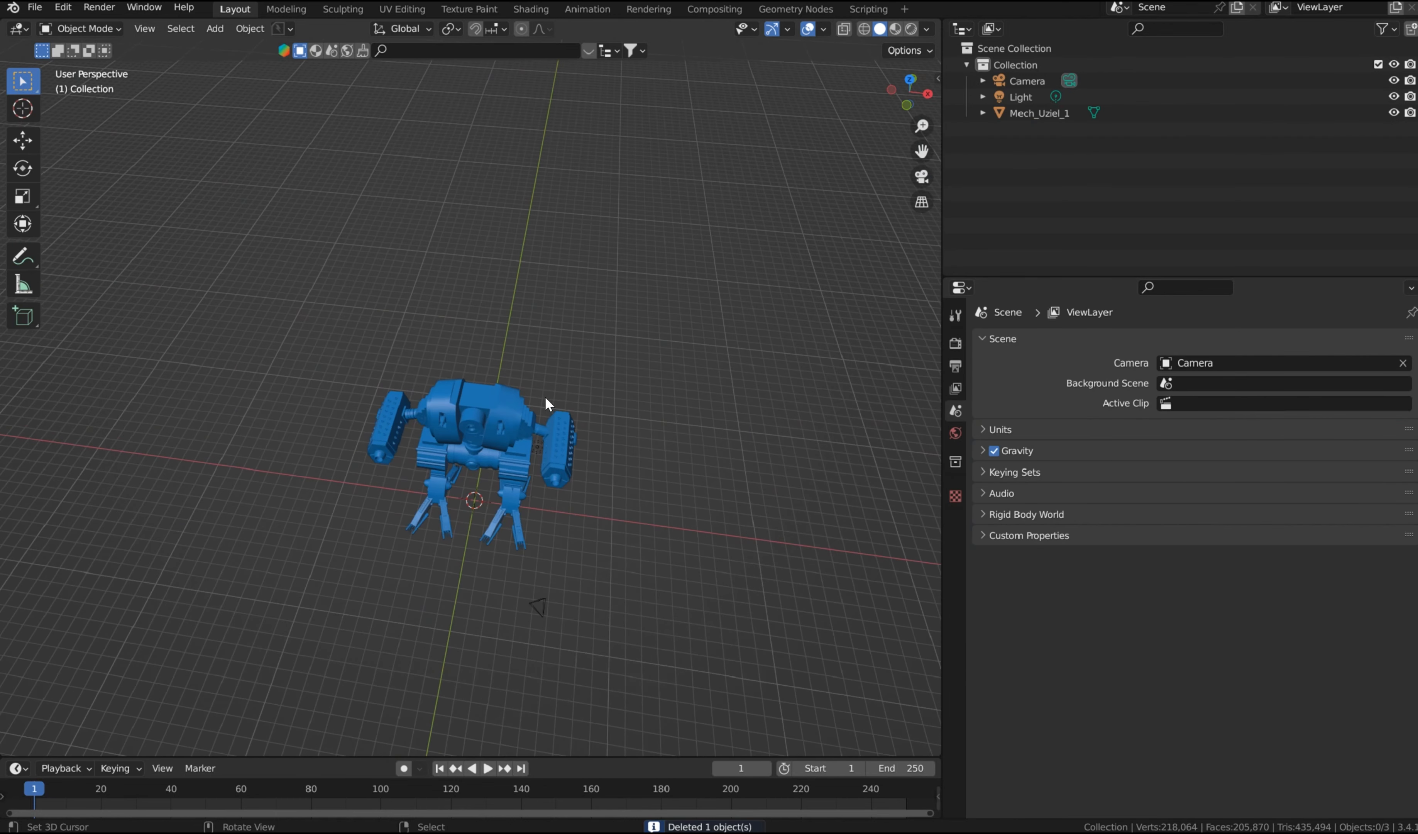
pyautogui.hotkey('shift', 'a')
pyautogui.moveTo(572, 283)
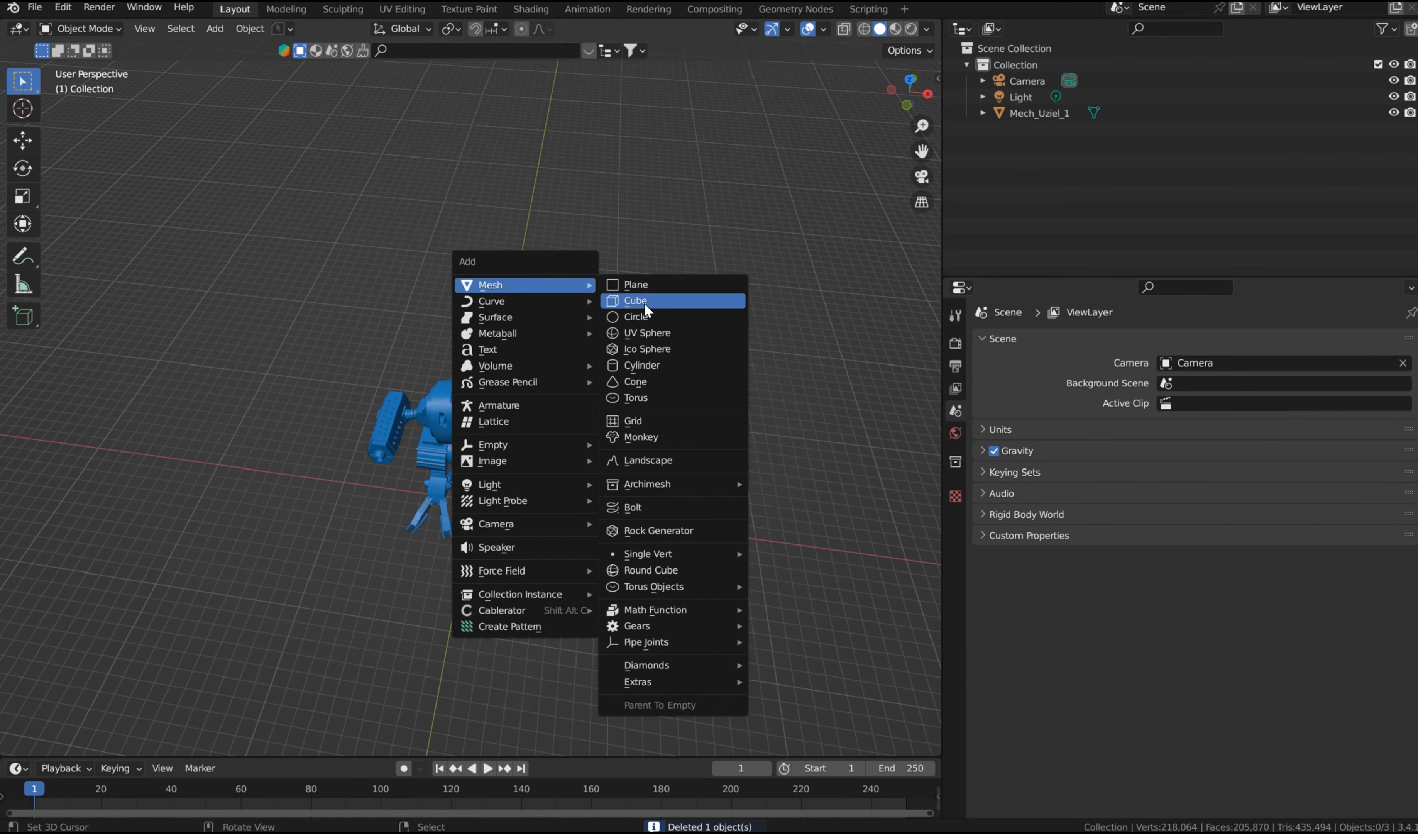
pyautogui.click(651, 283)
pyautogui.press('s')
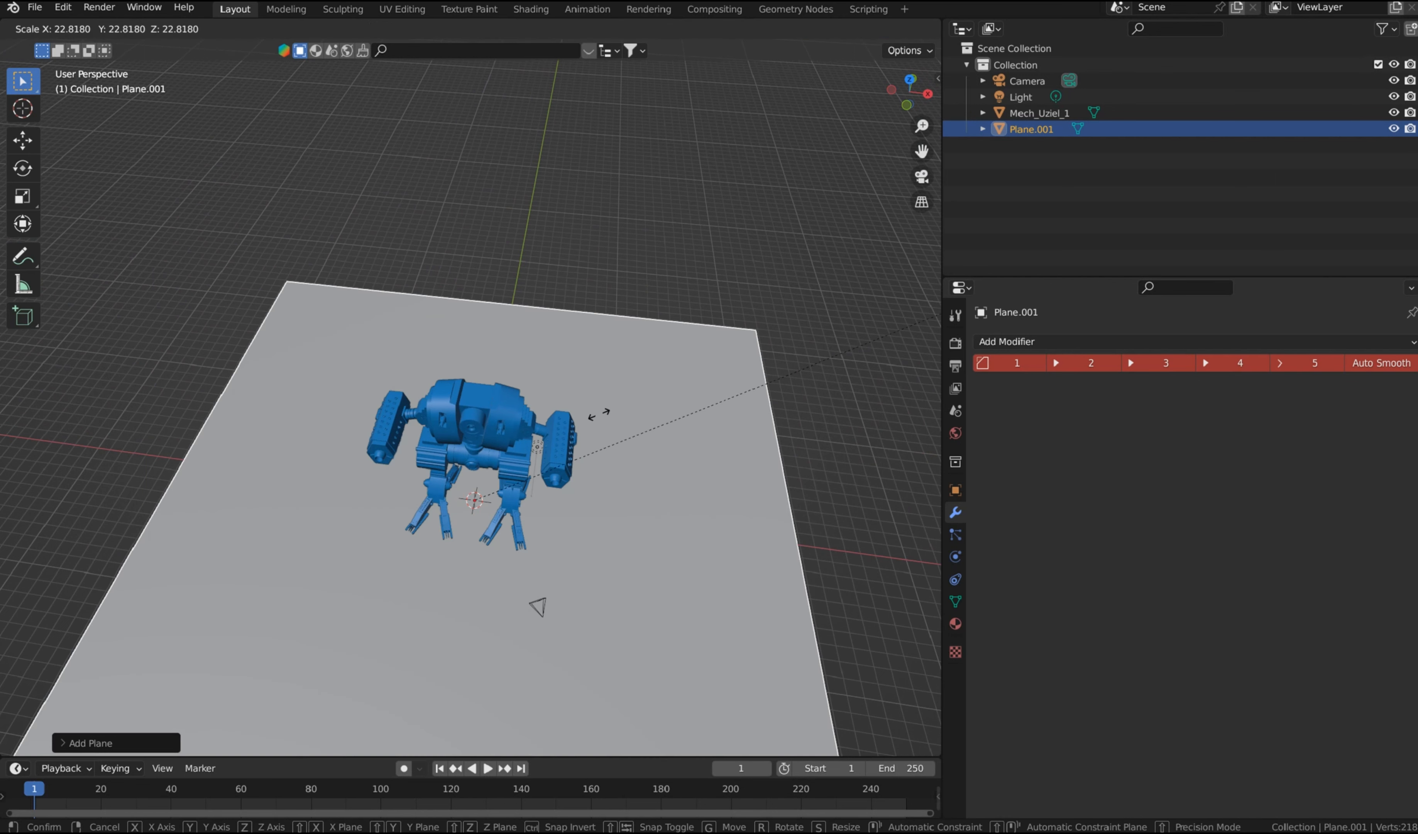
pyautogui.click(738, 260)
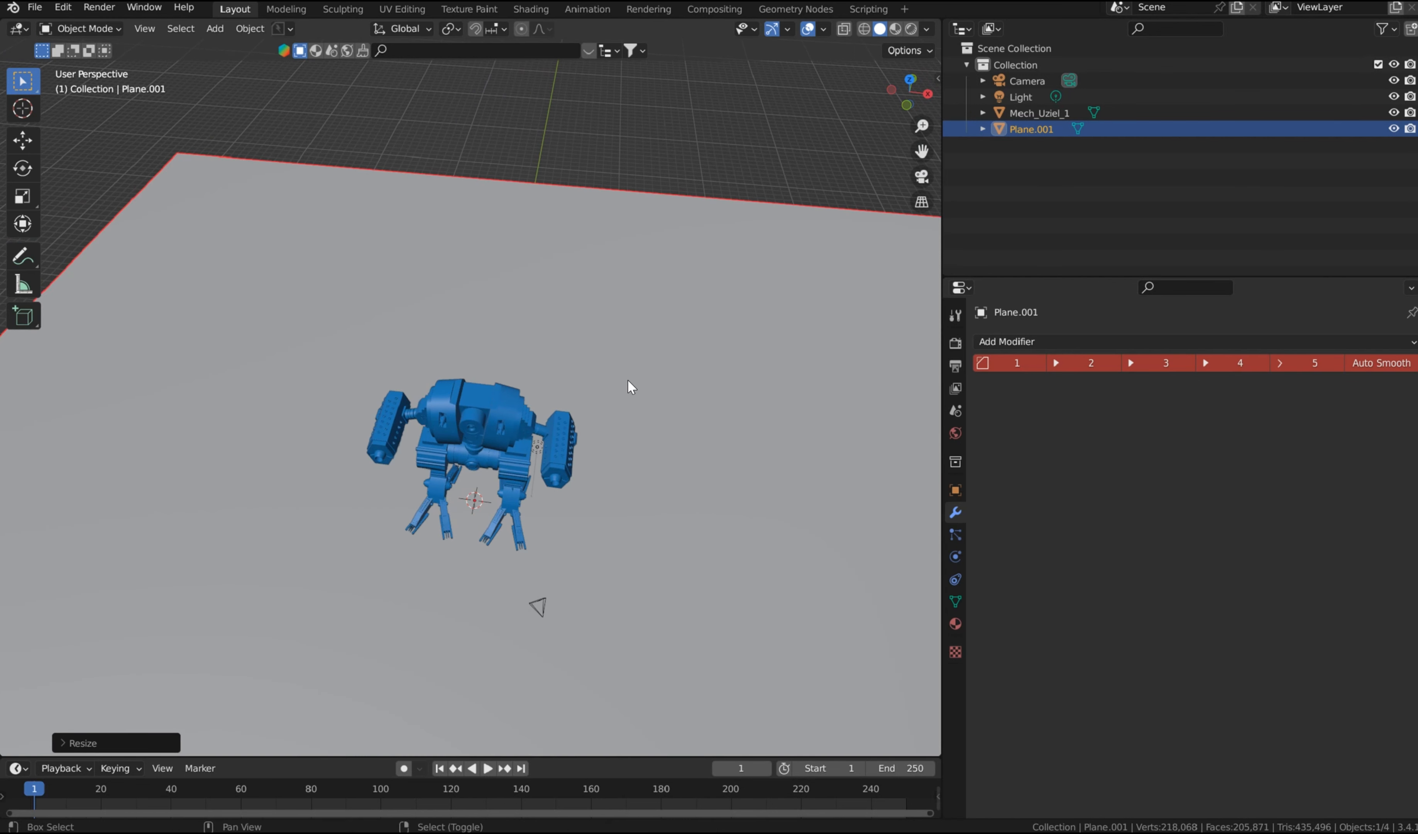
# Step: Duplicate the ground plane in place and start a BagaPie Fence on it
pyautogui.hotkey('shift', 'd')
pyautogui.press('Escape')
pyautogui.press('j')
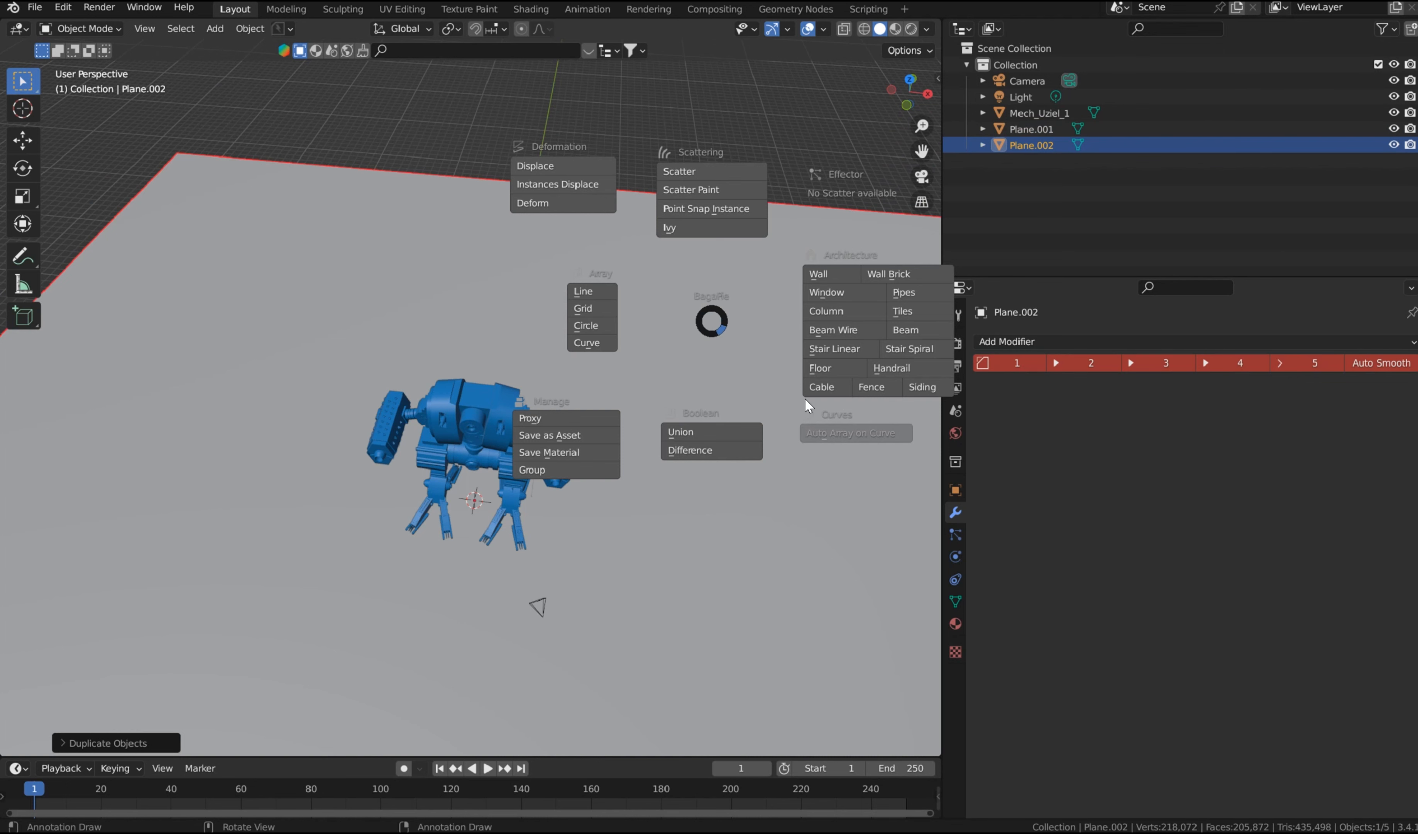
pyautogui.click(872, 386)
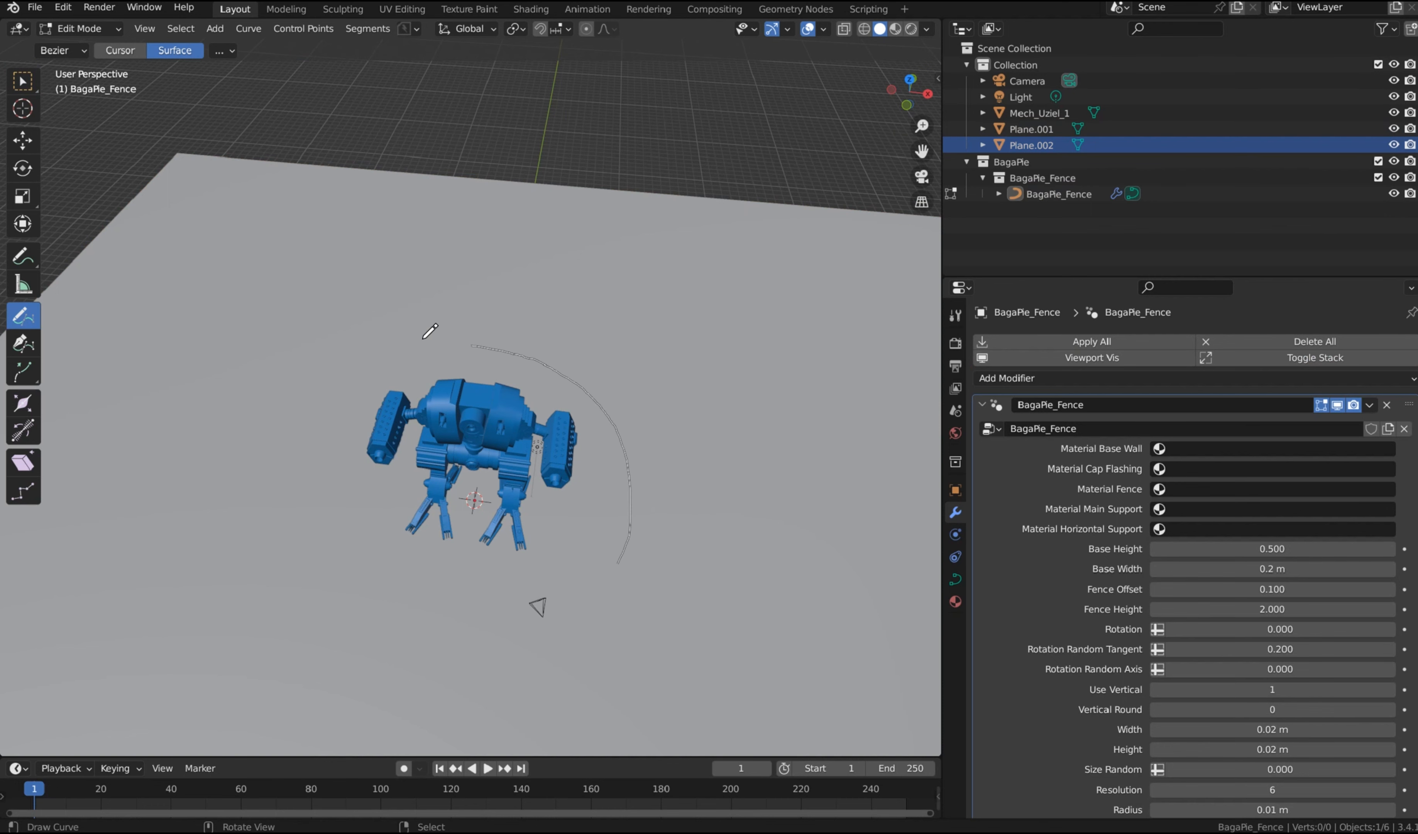
# Step: Draw the fence path as a curve running along the side of and behind the mech, and leave curve editing
pyautogui.moveTo(349, 342); pyautogui.dragTo(349, 342)
pyautogui.moveTo(657, 332)
pyautogui.mouseDown(button='middle')
pyautogui.moveTo(649, 292)
pyautogui.moveTo(670, 308)
pyautogui.mouseUp(button='middle')
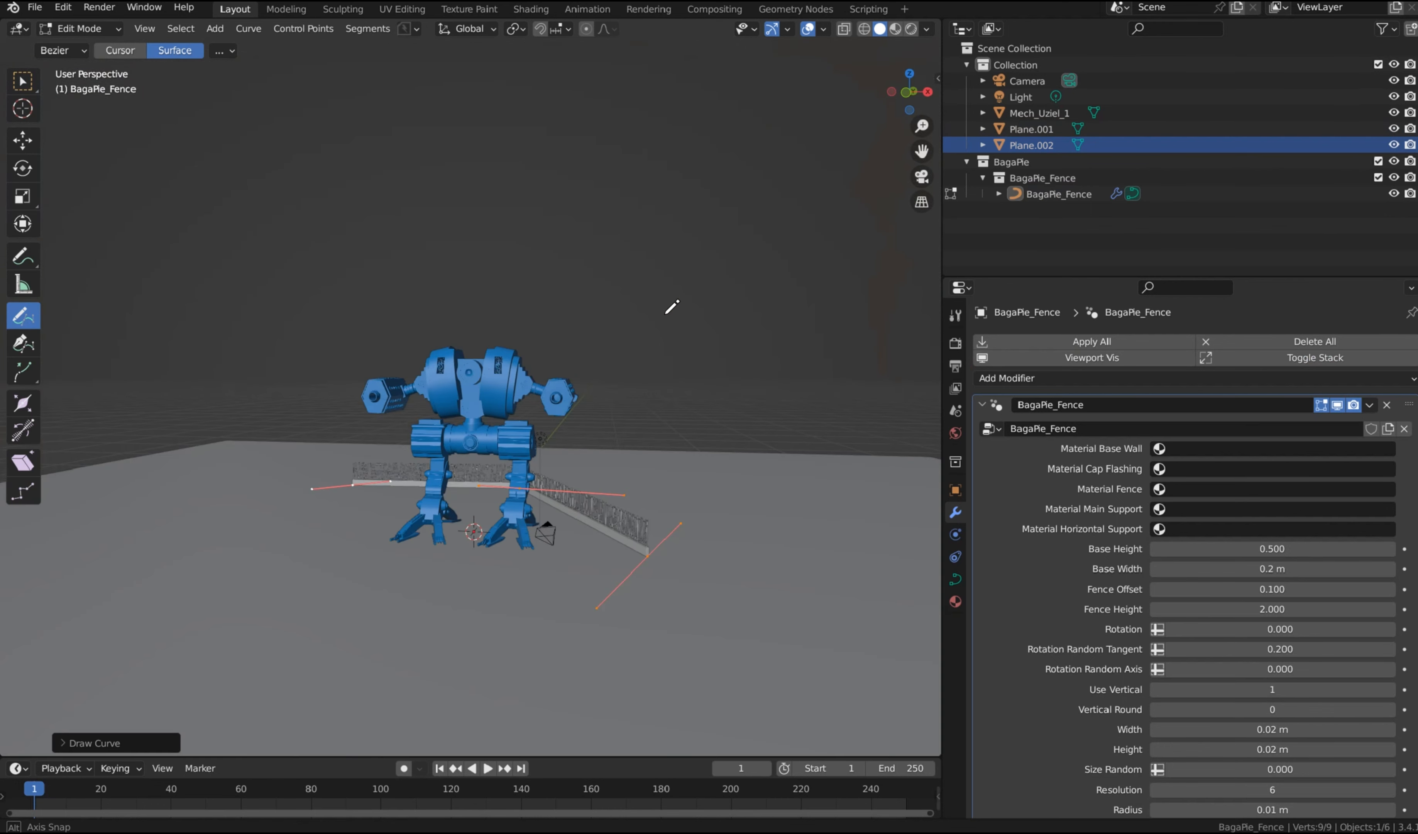
pyautogui.hotkey('alt', 'a')
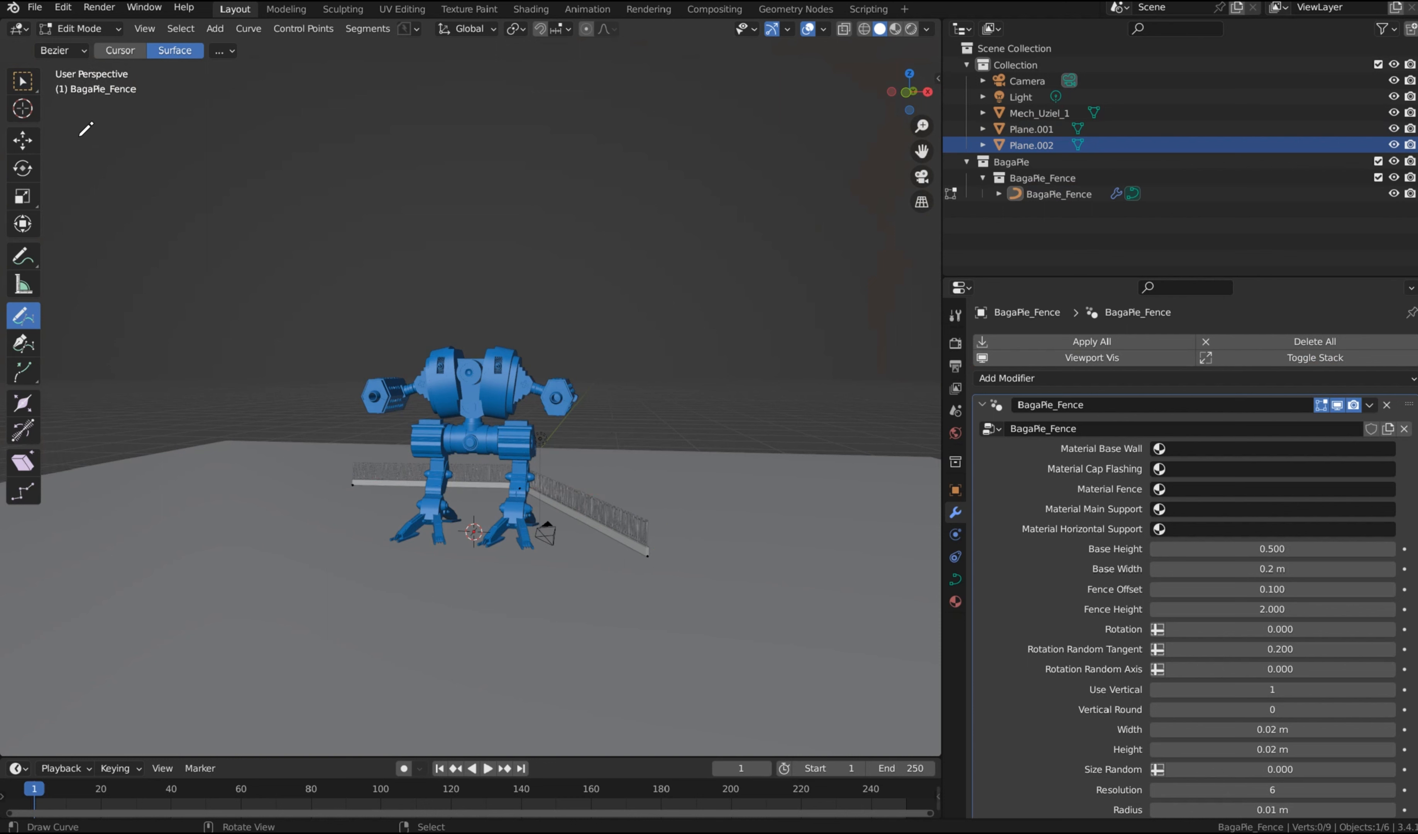
pyautogui.moveTo(22, 80); pyautogui.dragTo(57, 85)
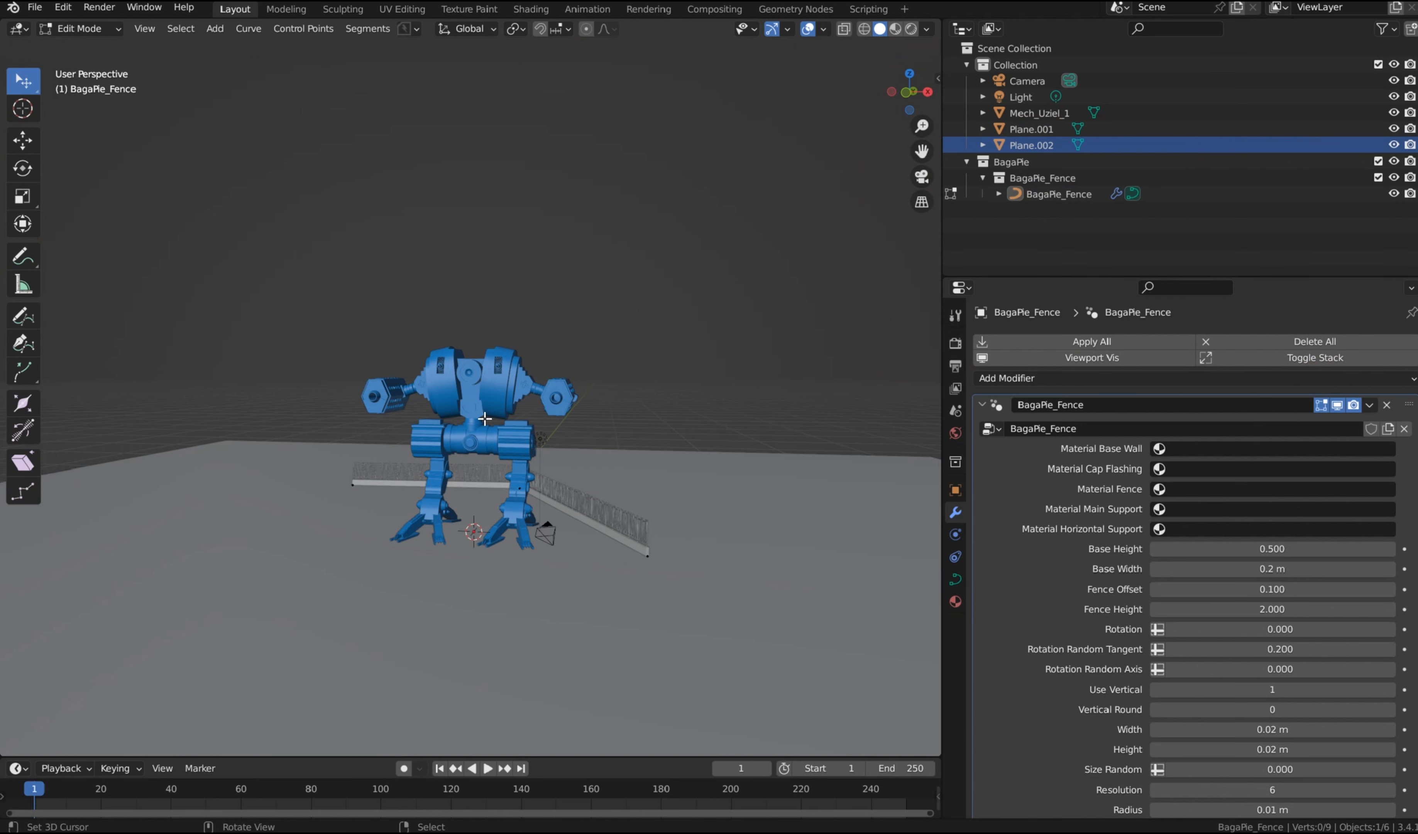
pyautogui.press('Tab')
# Step: Select the BagaPie fence and convert it to a mesh
pyautogui.click(561, 507)
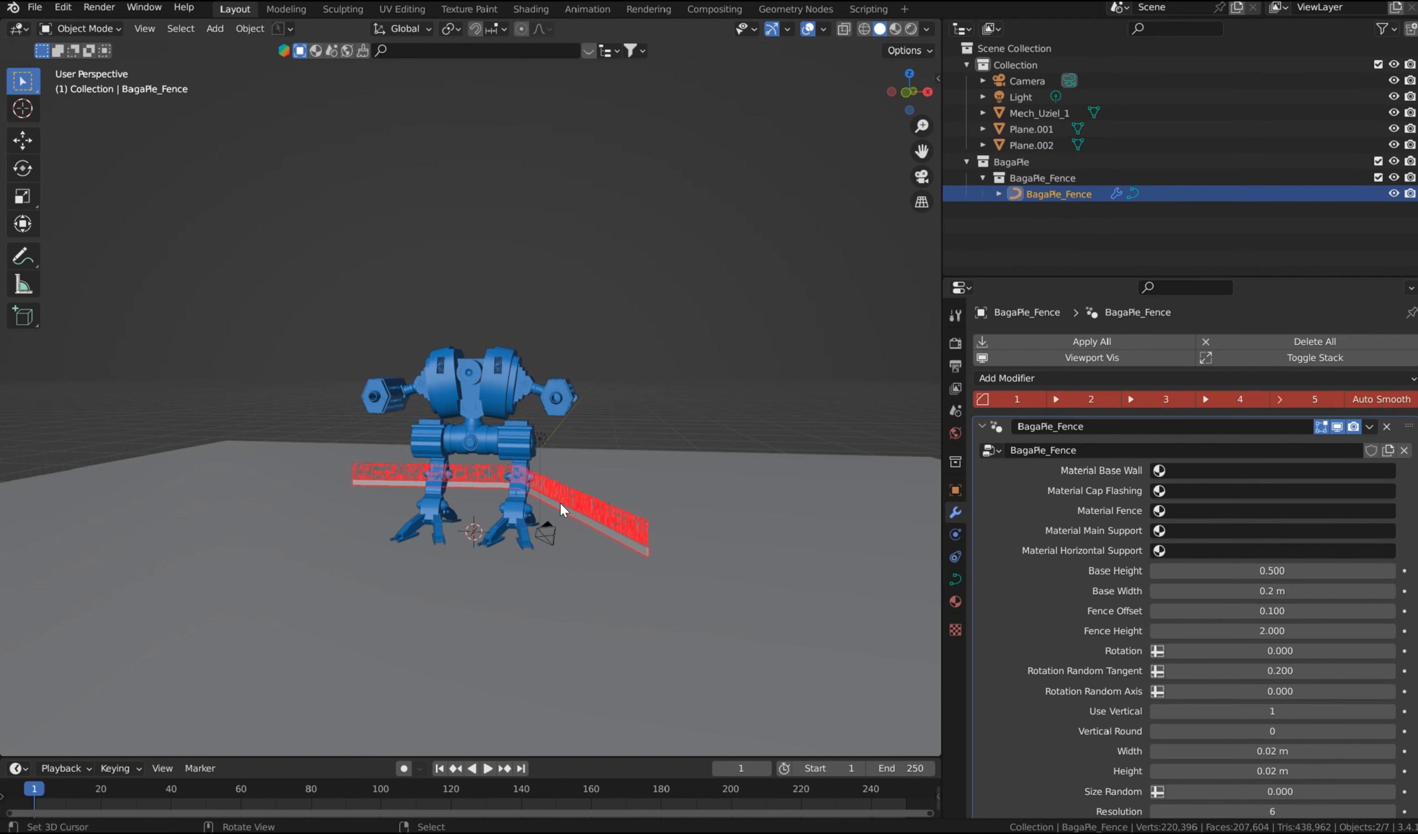
pyautogui.click(249, 28)
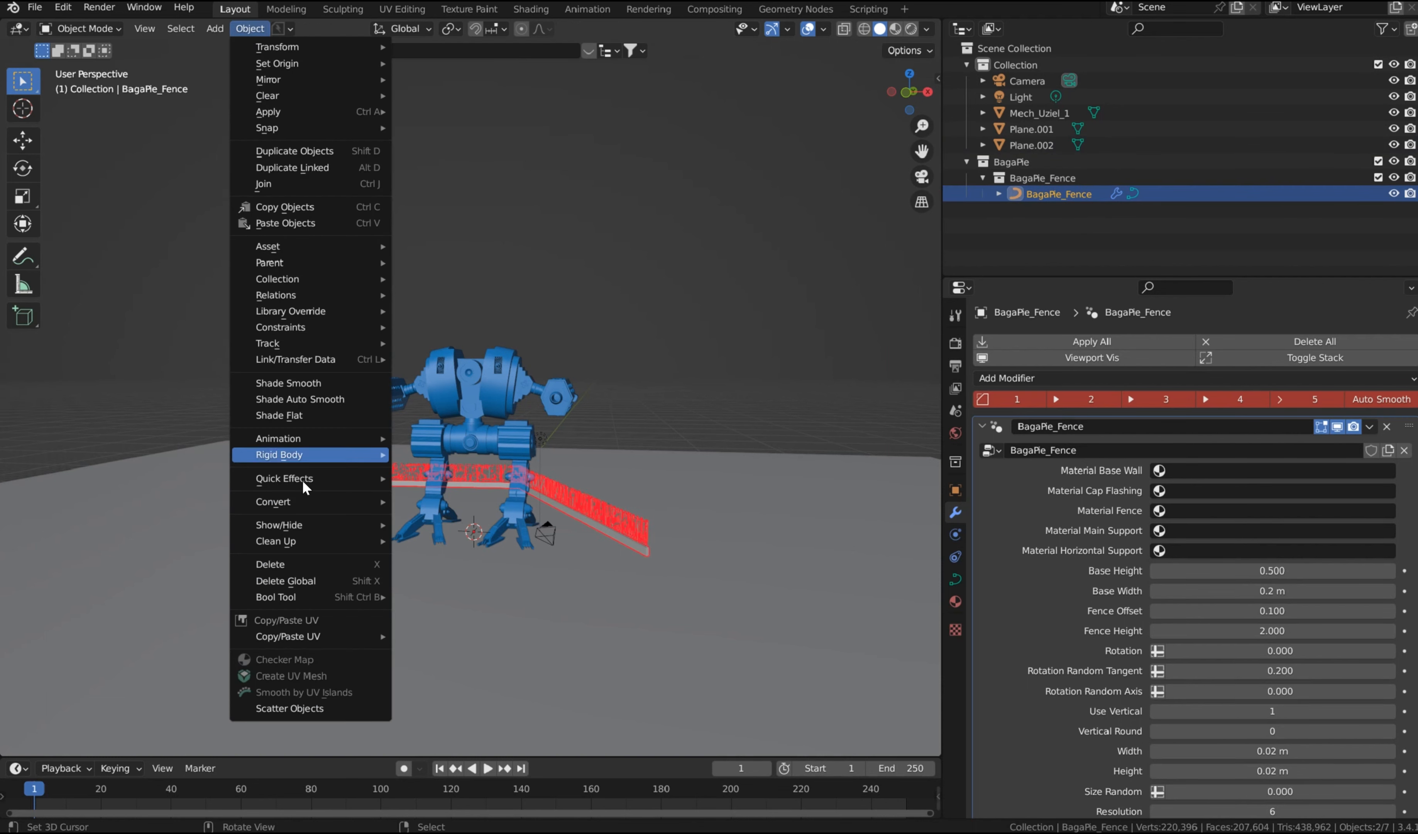
pyautogui.moveTo(309, 502)
pyautogui.click(455, 520)
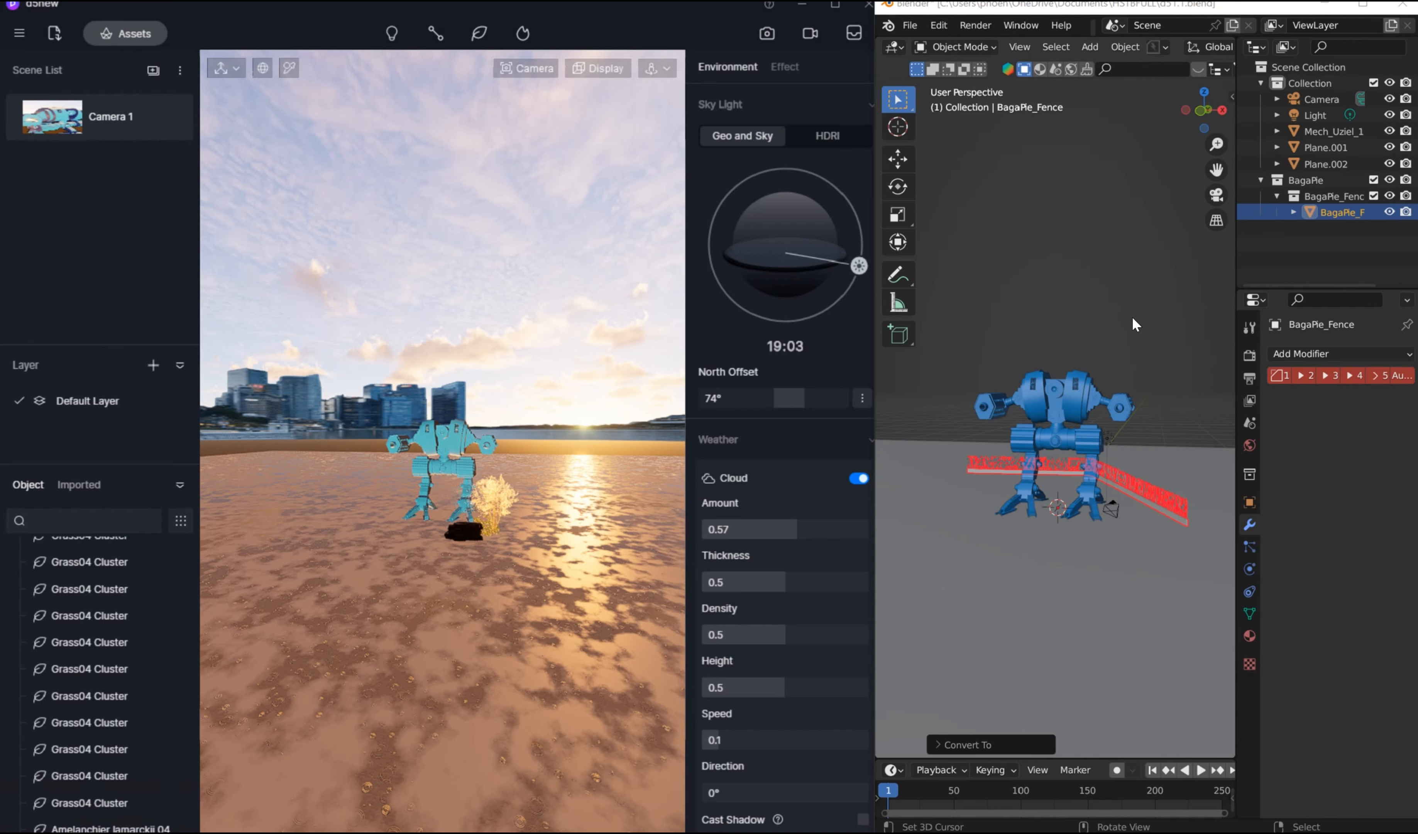
# Step: Sync the converted fence from Blender to the D5 Render scene through D5 Link
pyautogui.click(1130, 312)
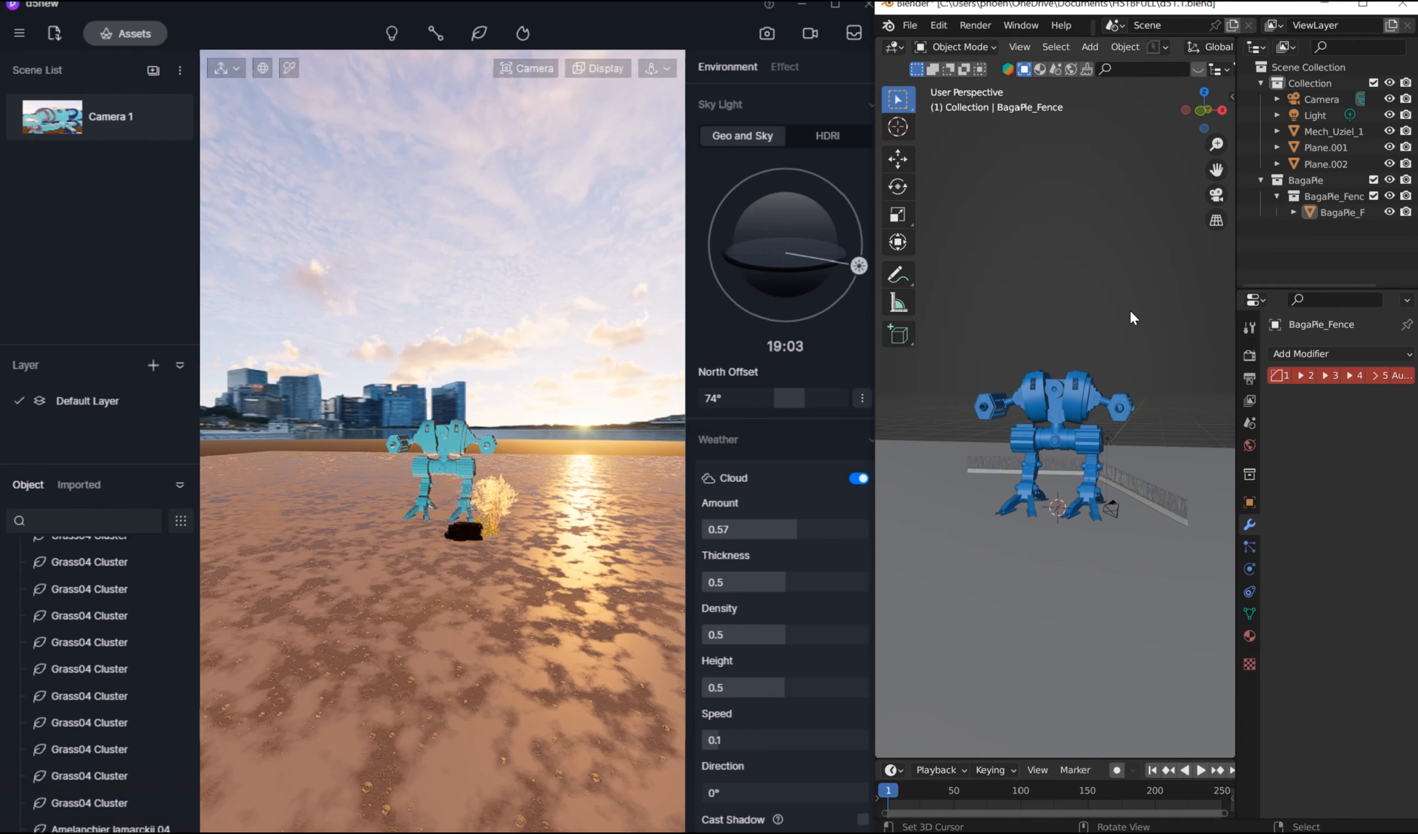
pyautogui.press('n')
pyautogui.click(1072, 217)
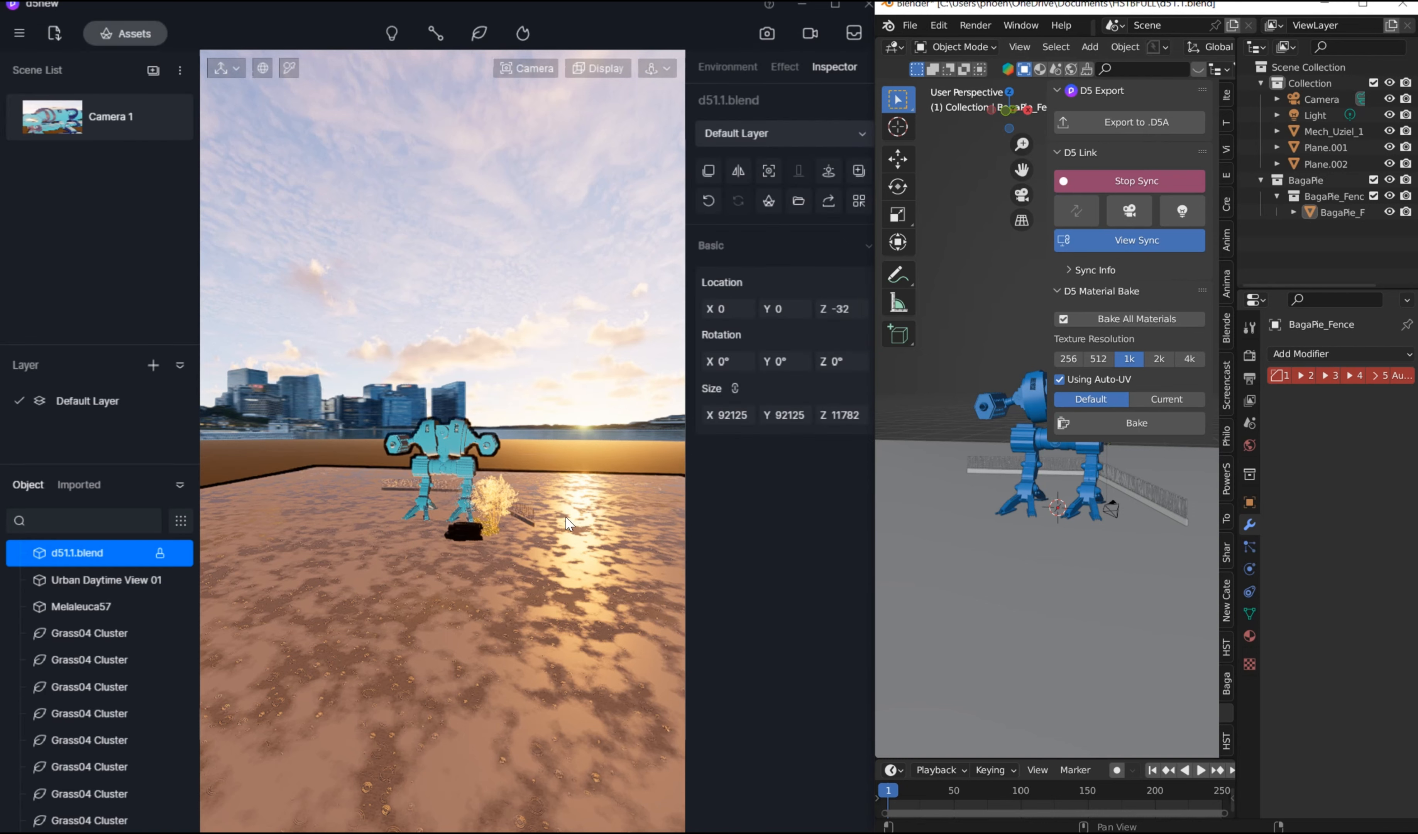
# Step: Return to the Camera 1 view in D5 Render and reframe it on the mech, rock, tree and fence
pyautogui.scroll(5, 566, 518)
pyautogui.scroll(10, 521, 502)
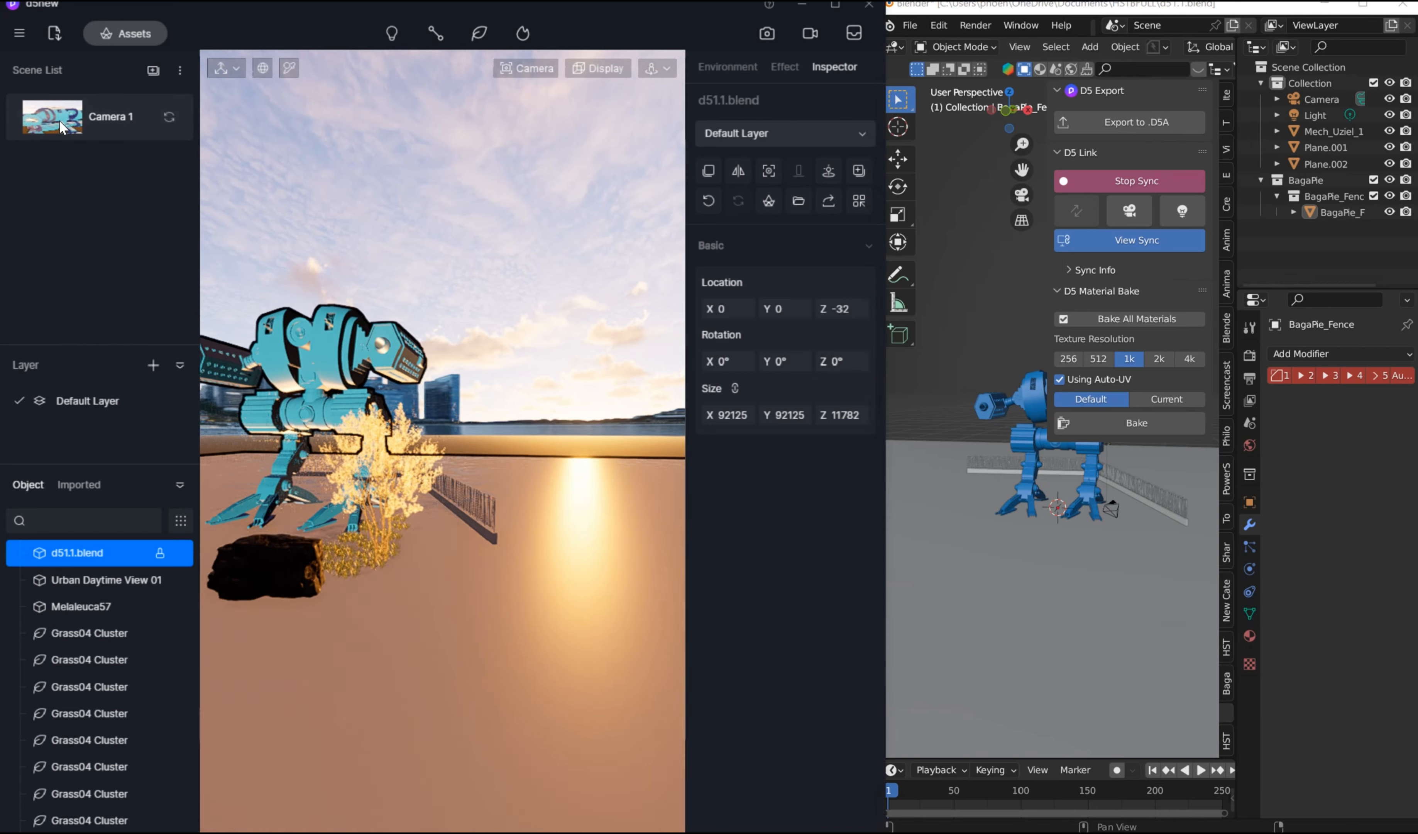
pyautogui.moveTo(540, 443); pyautogui.dragTo(223, 110, button='right')
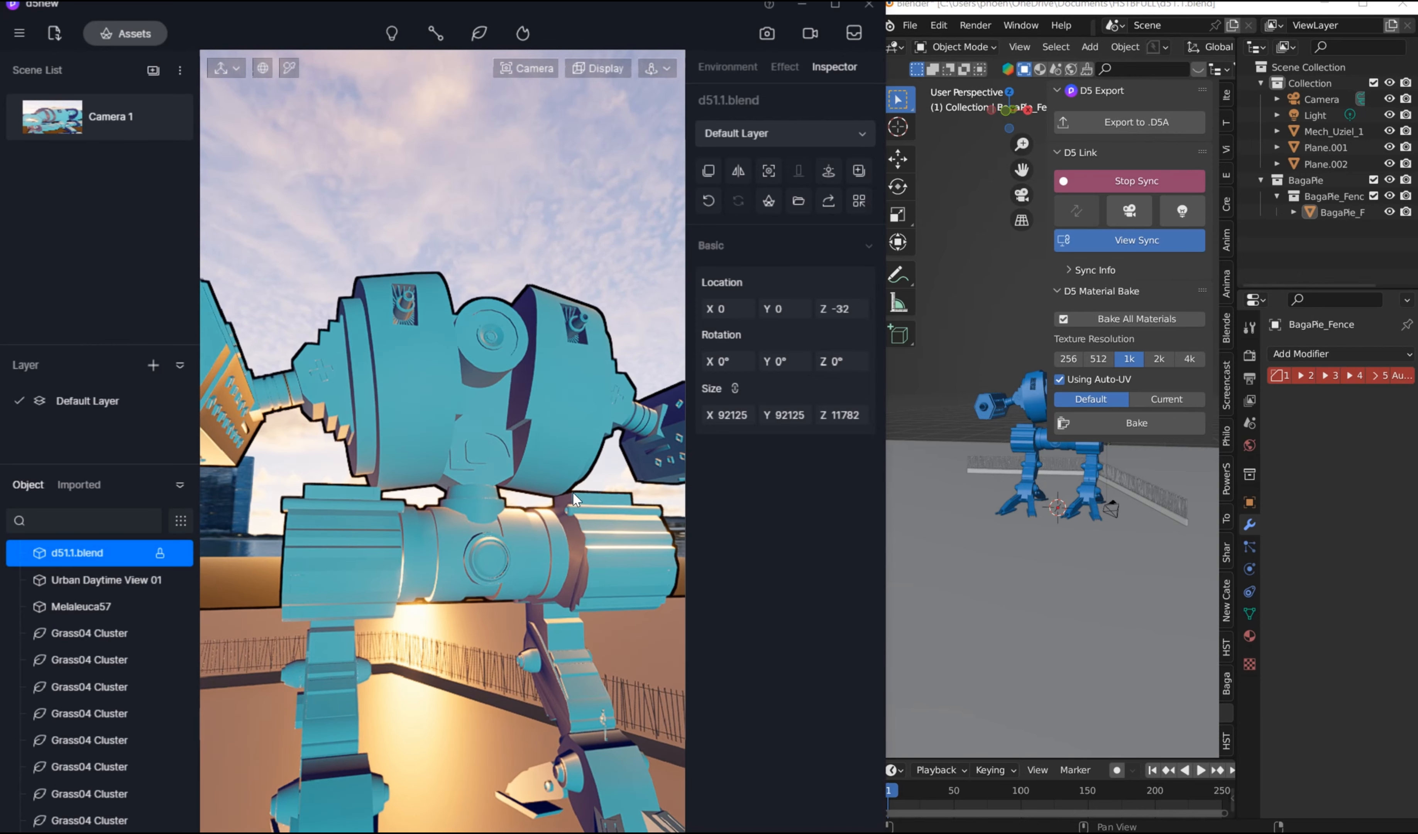
pyautogui.scroll(5, 364, 476)
pyautogui.click(104, 122)
pyautogui.moveTo(522, 389); pyautogui.dragTo(440, 195, button='right')
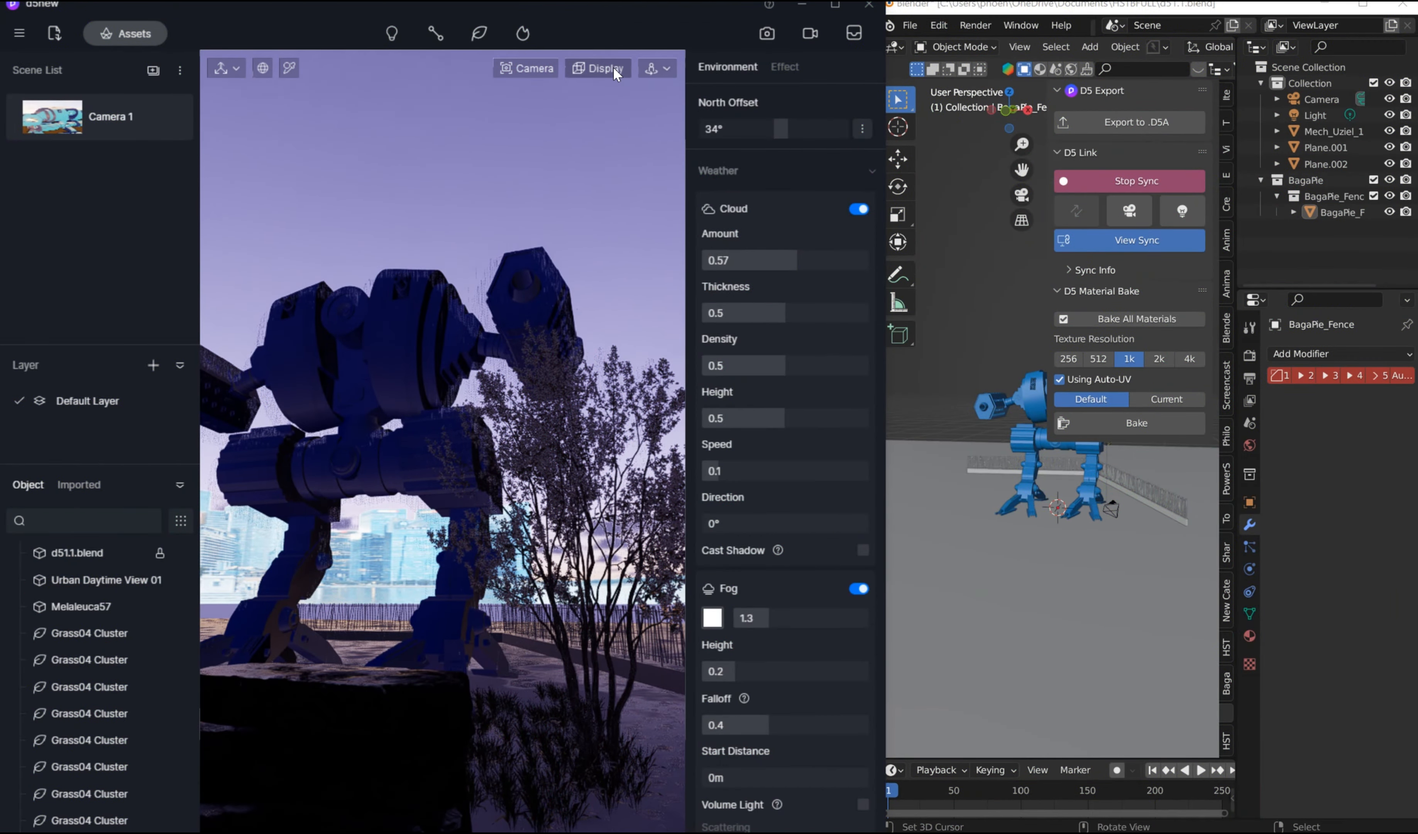
pyautogui.click(598, 68)
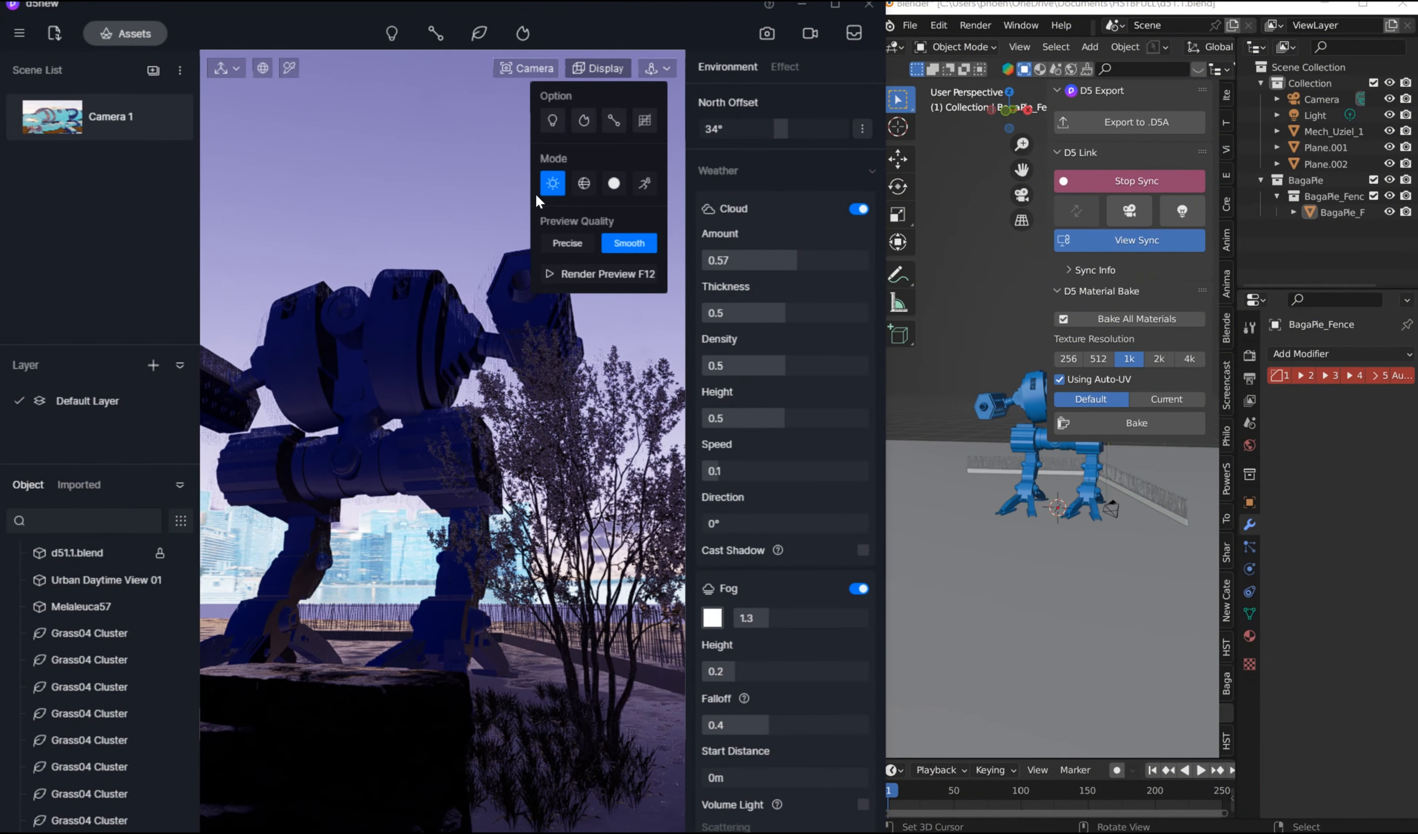
pyautogui.click(351, 241)
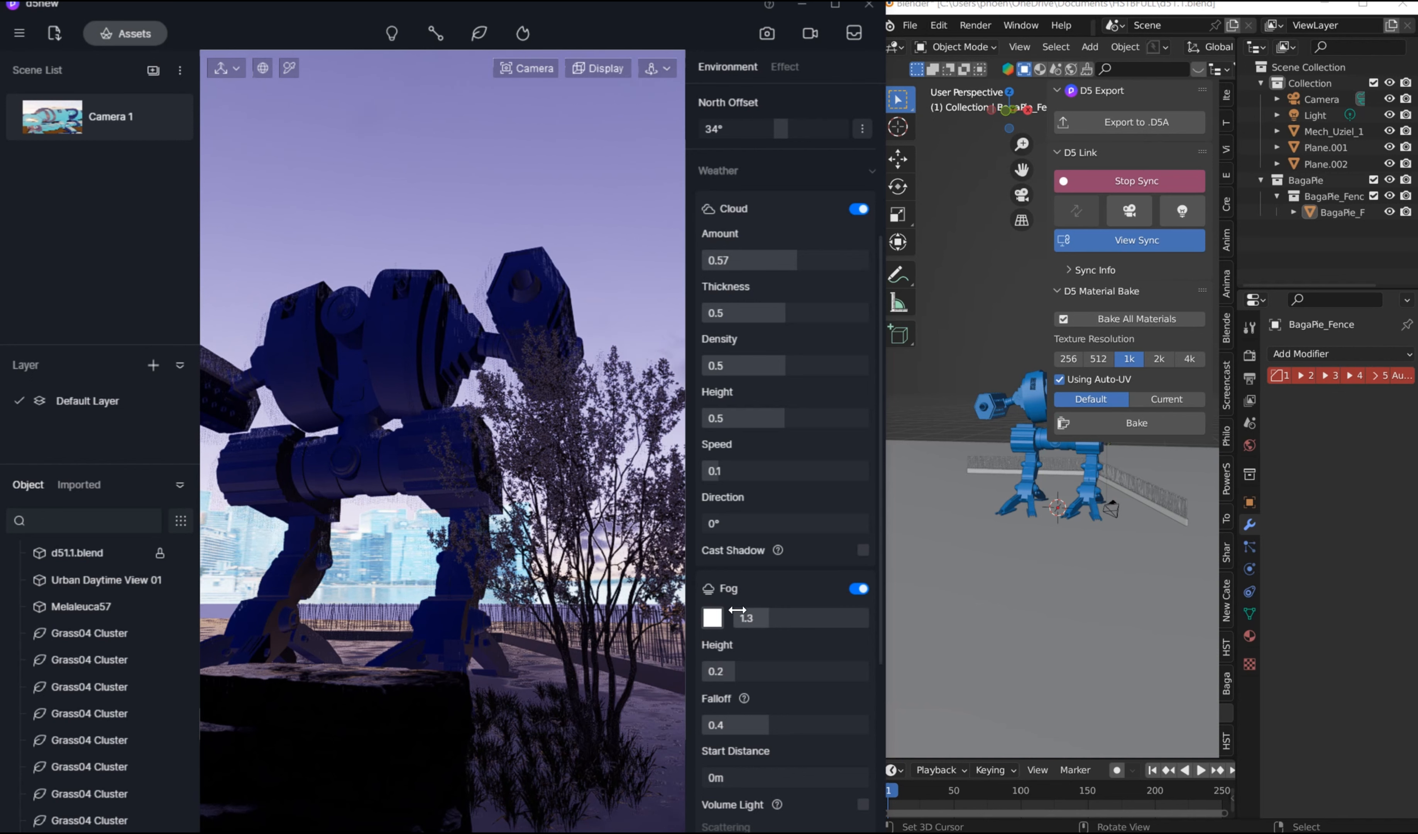
# Step: Test reddish tints for the fog colour and settle on near white at H 0, S 1, V 100
pyautogui.click(712, 617)
pyautogui.click(721, 693)
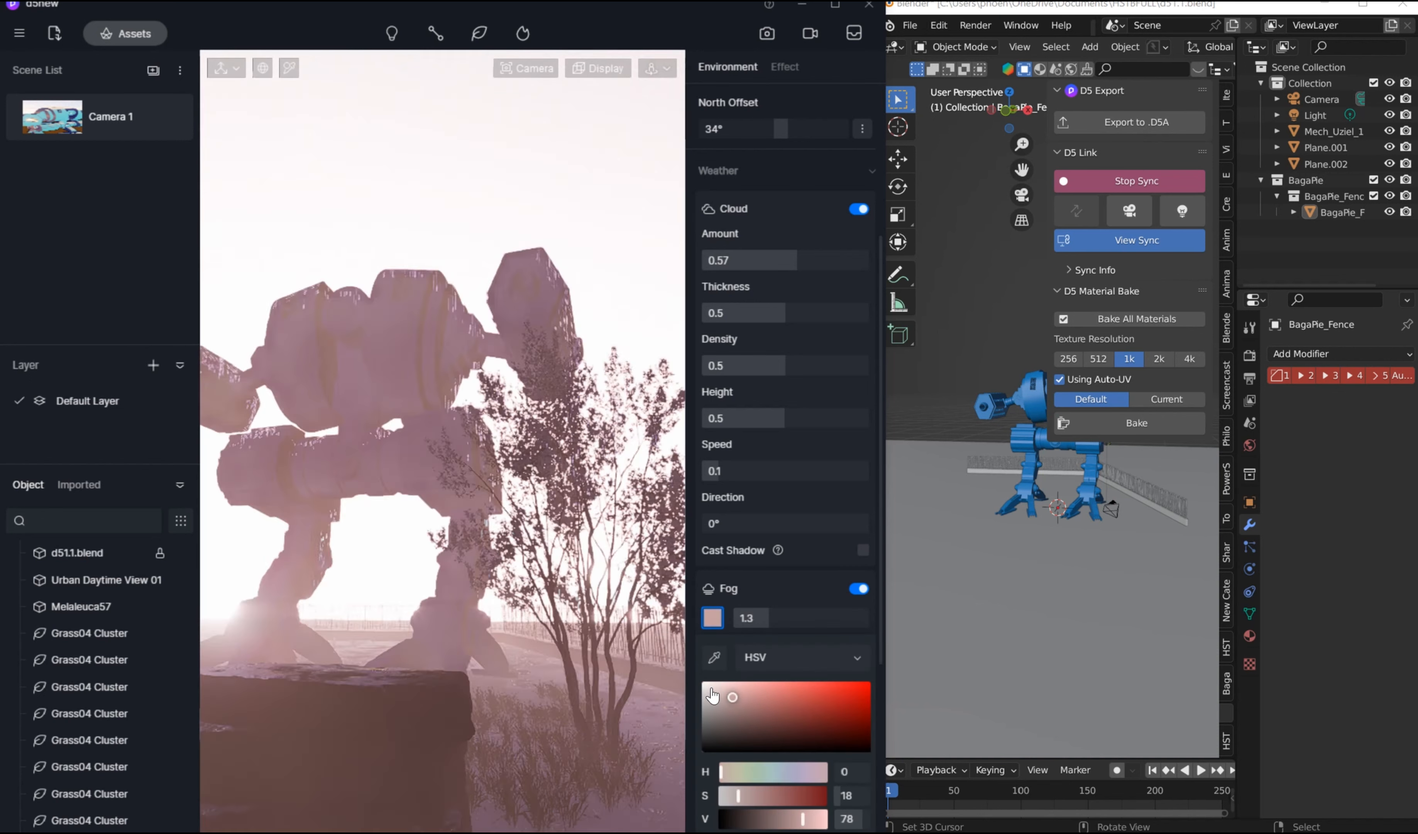
pyautogui.click(724, 698)
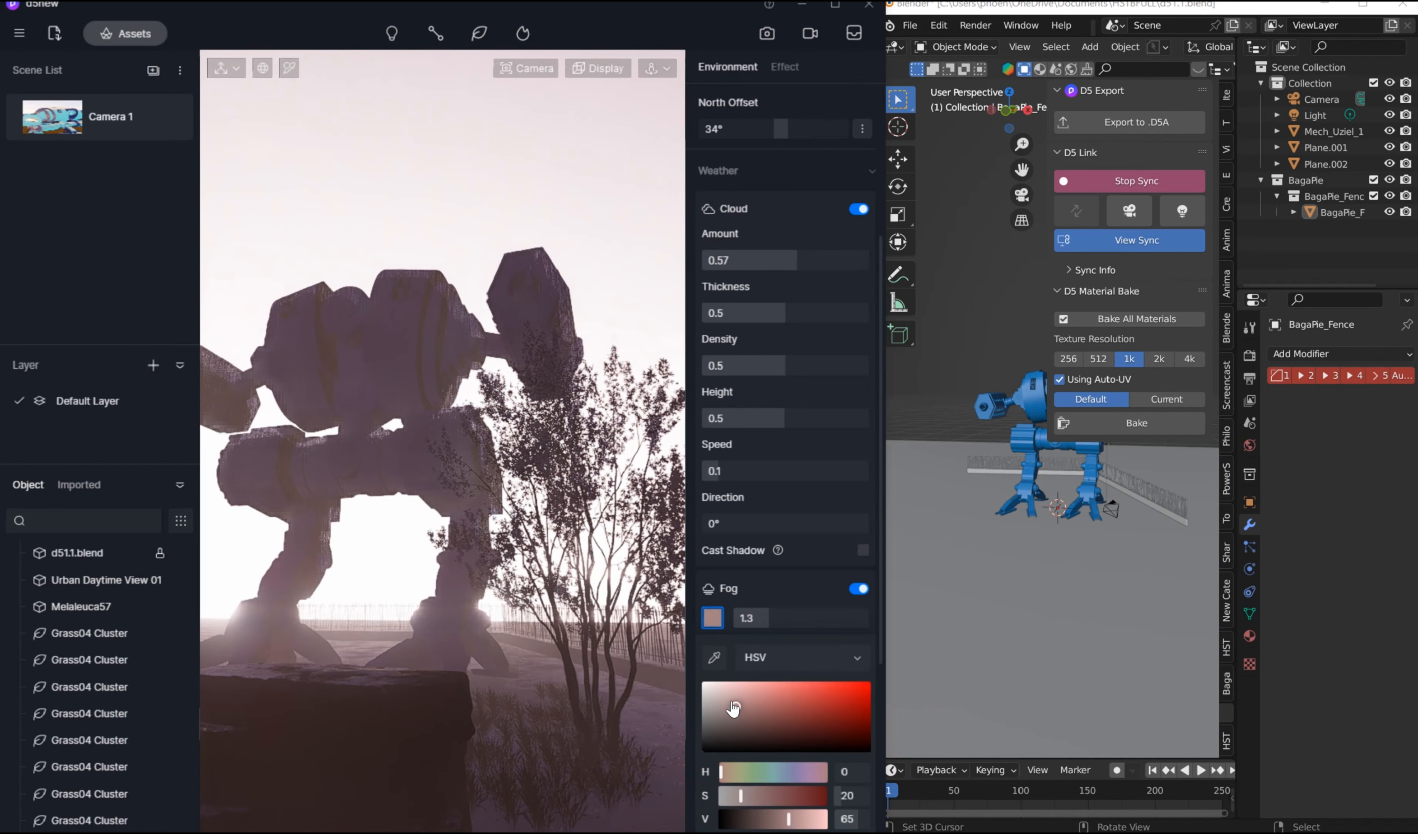
pyautogui.moveTo(724, 698)
pyautogui.mouseDown()
pyautogui.moveTo(759, 703)
pyautogui.moveTo(766, 729)
pyautogui.moveTo(781, 729)
pyautogui.moveTo(705, 687)
pyautogui.mouseUp()
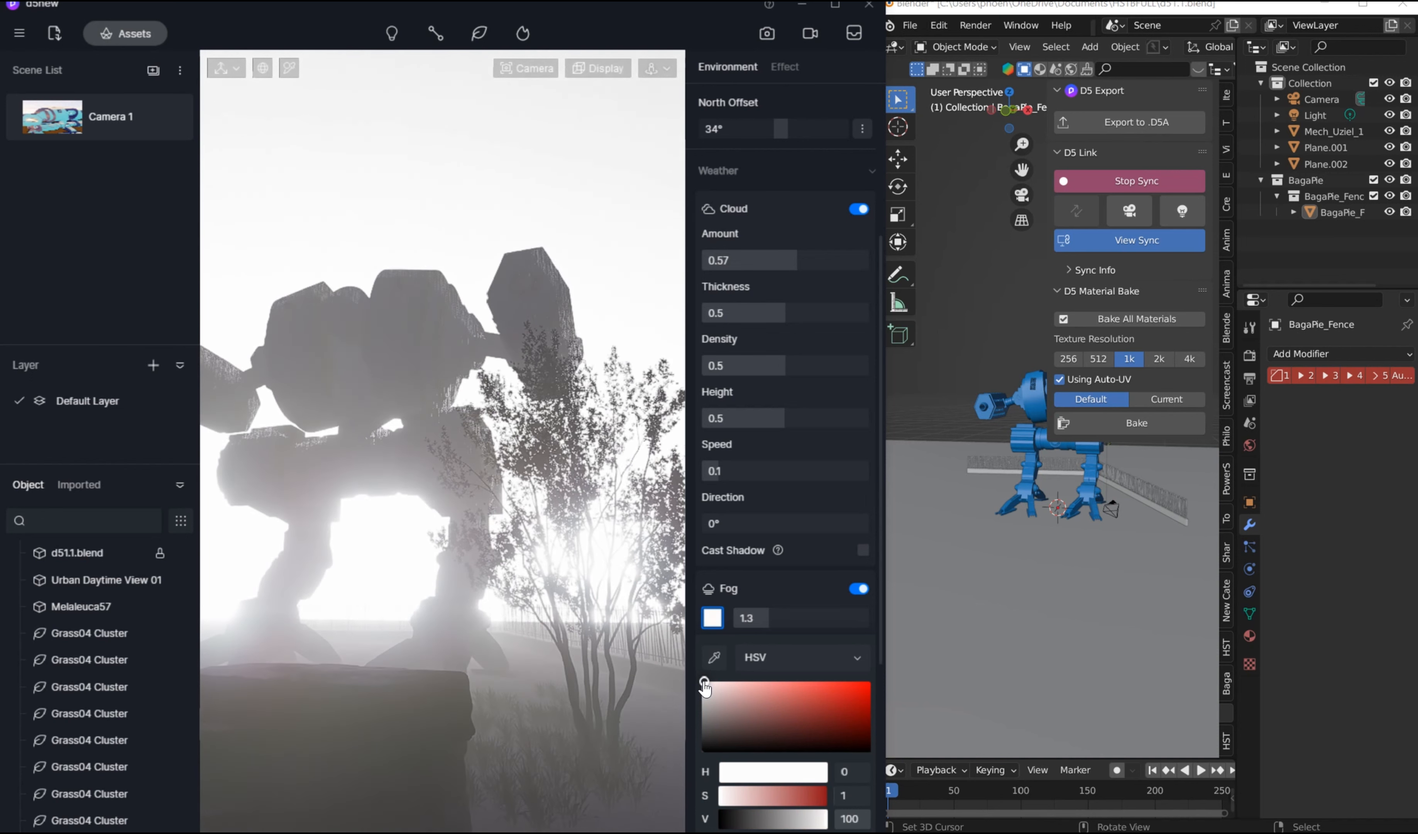
# Step: Reduce the fog amount to 0.01
pyautogui.moveTo(782, 608)
pyautogui.mouseDown()
pyautogui.moveTo(730, 612)
pyautogui.moveTo(765, 617)
pyautogui.mouseUp()
pyautogui.click(791, 618)
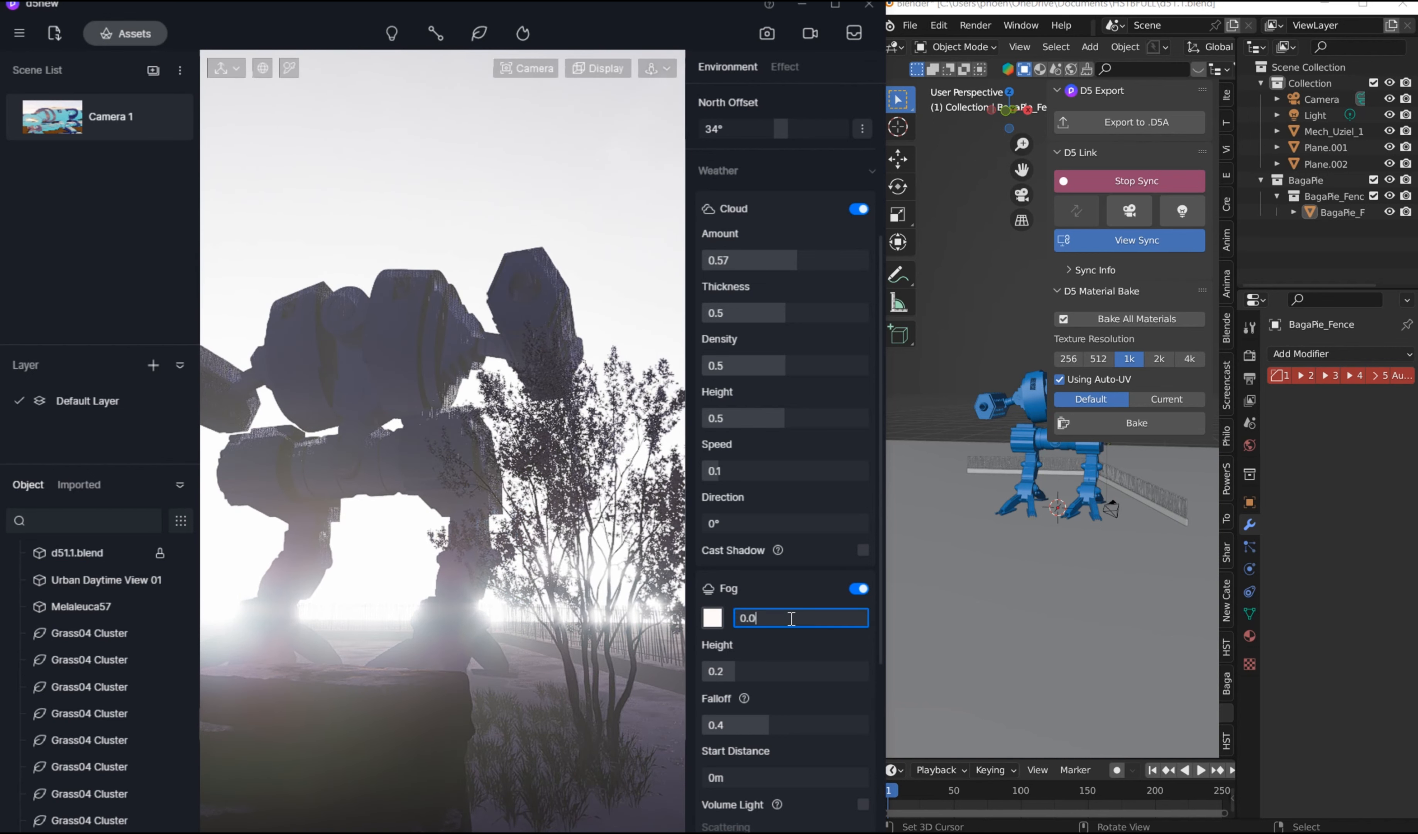
pyautogui.press('Return')
pyautogui.click(768, 621)
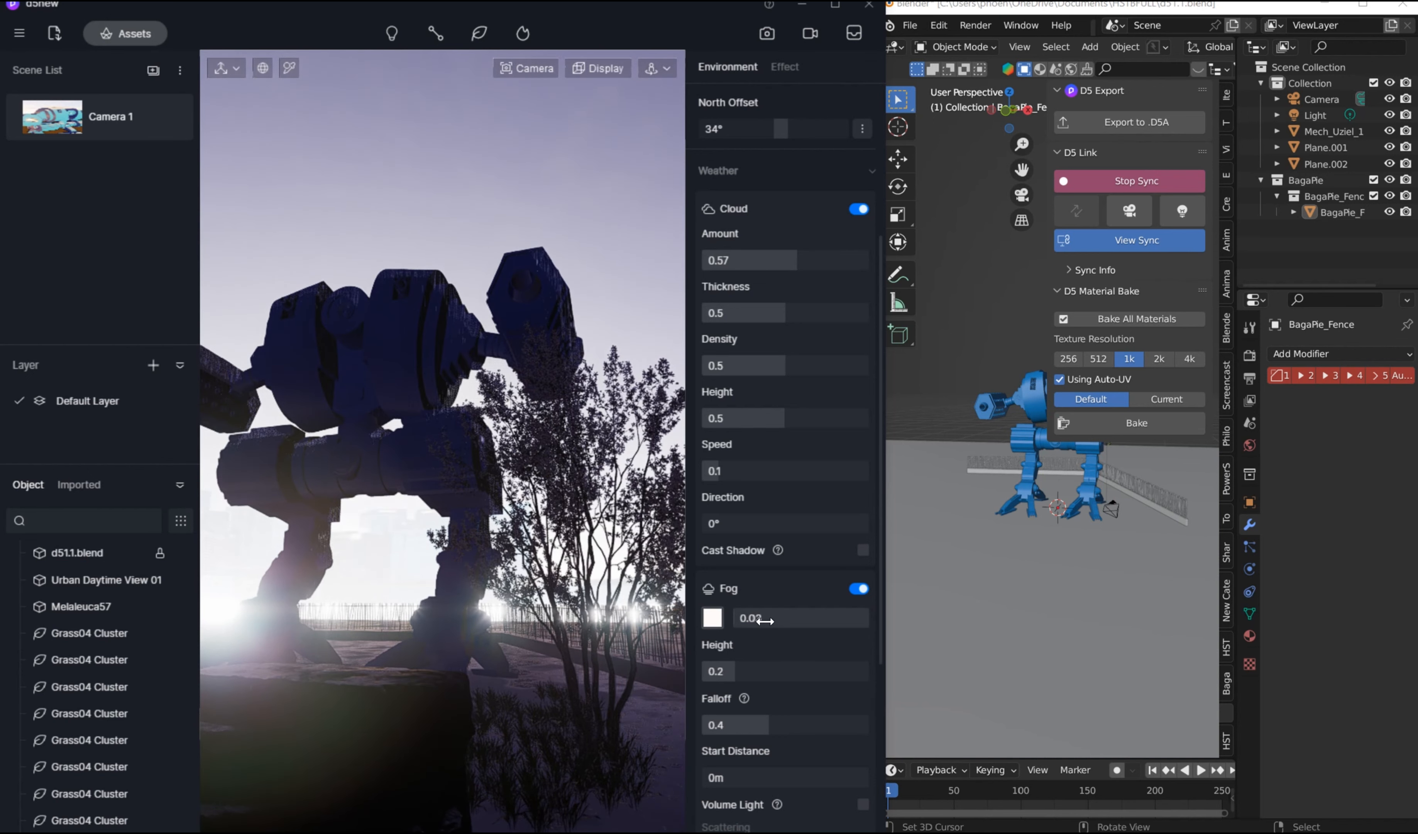
pyautogui.write('0.01')
pyautogui.press('Return')
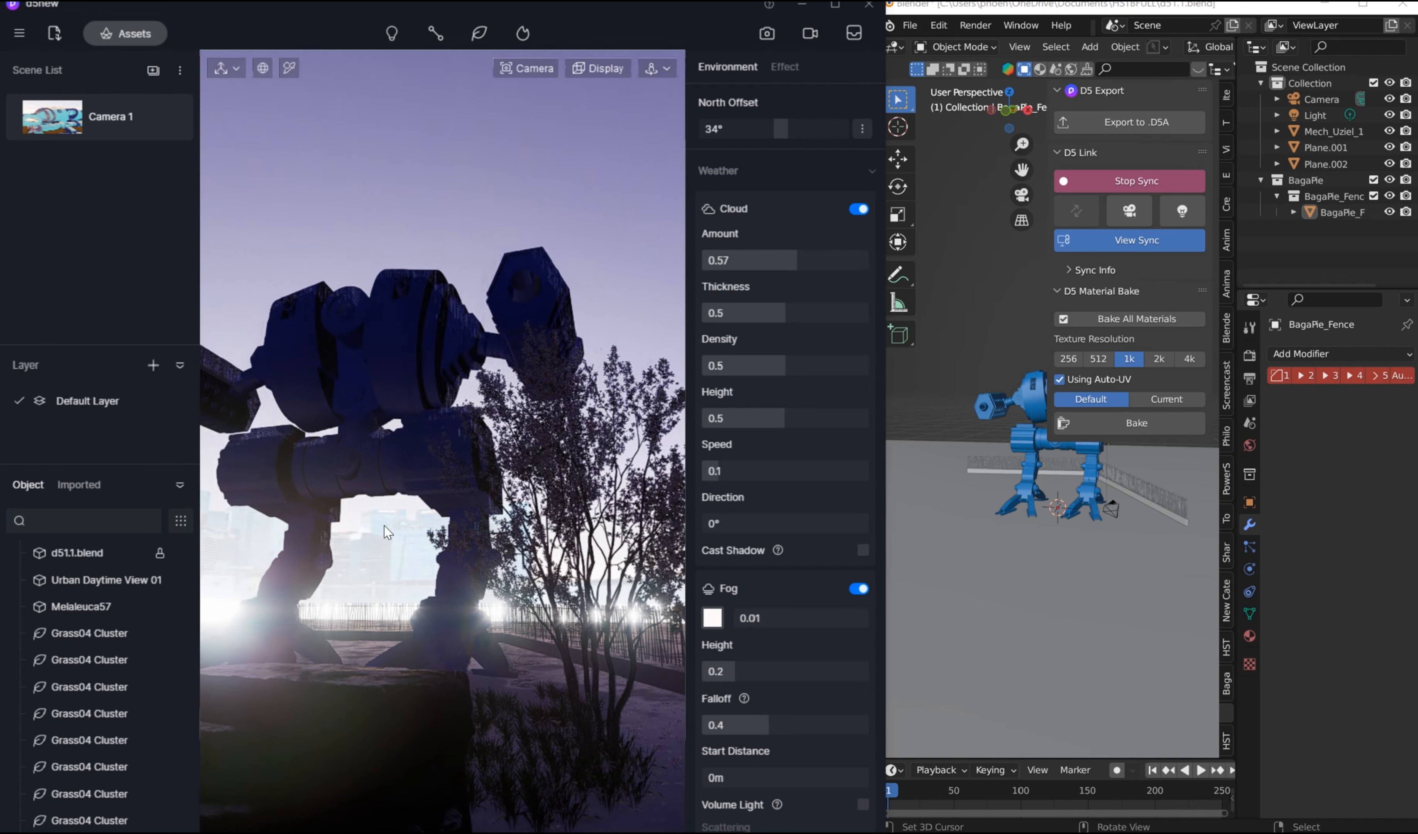
# Step: Set the sky light's time of day to 19:42
pyautogui.scroll(5, 838, 281)
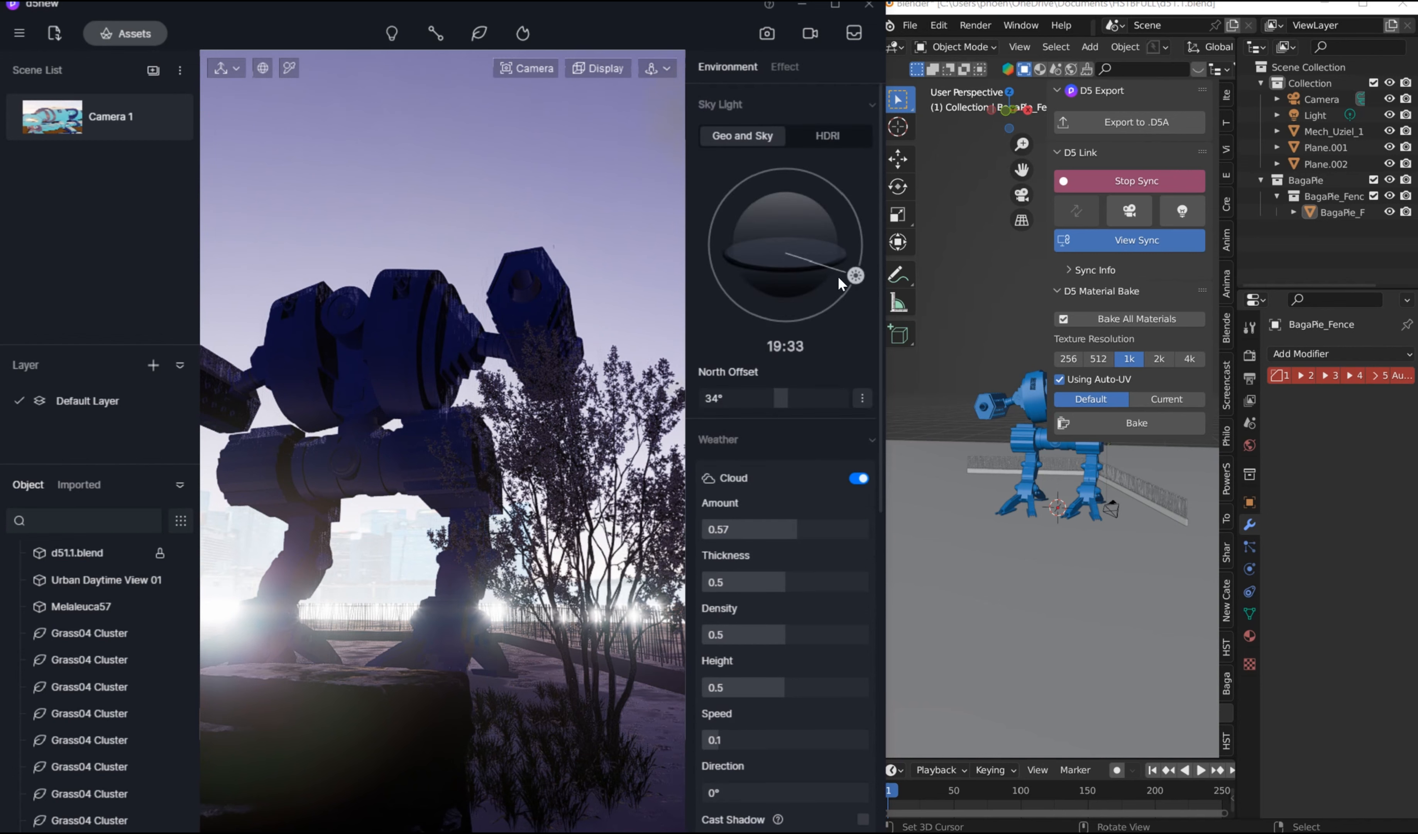
pyautogui.moveTo(859, 274); pyautogui.dragTo(864, 283)
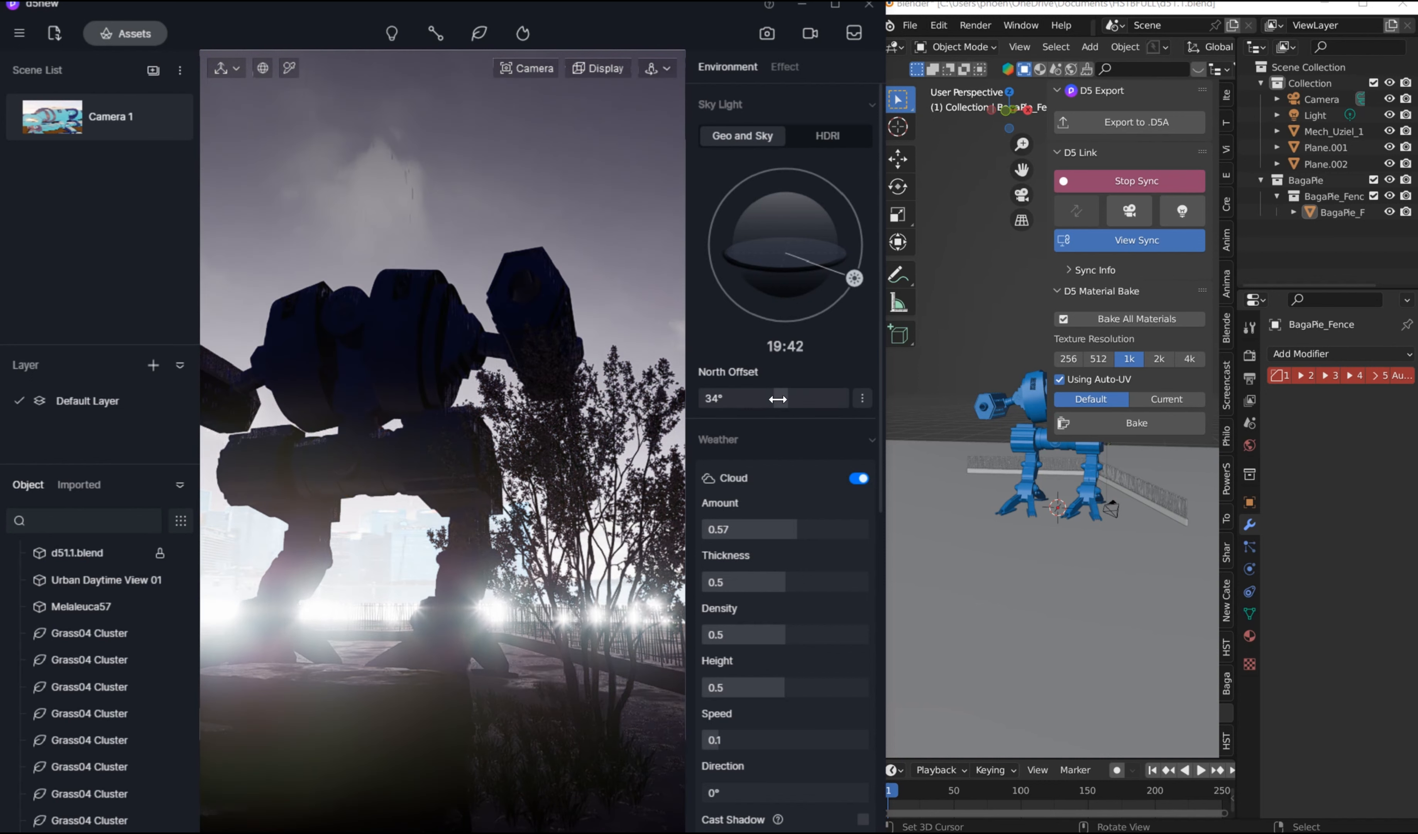
# Step: Switch the sky light from Geo and Sky to HDRI and choose the Evening Glow preset
pyautogui.moveTo(777, 399); pyautogui.dragTo(724, 396)
pyautogui.moveTo(854, 278); pyautogui.dragTo(858, 271)
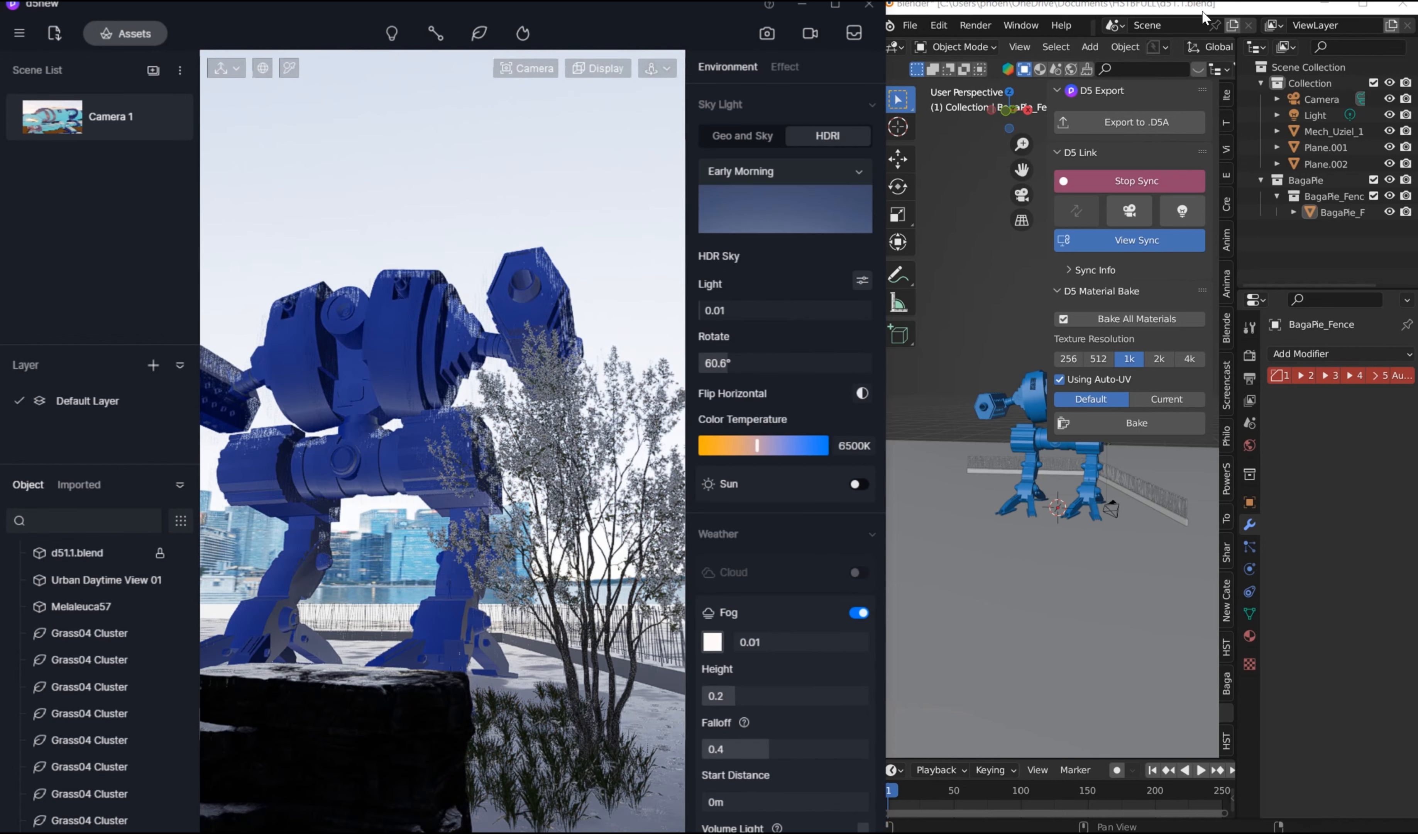
pyautogui.click(762, 202)
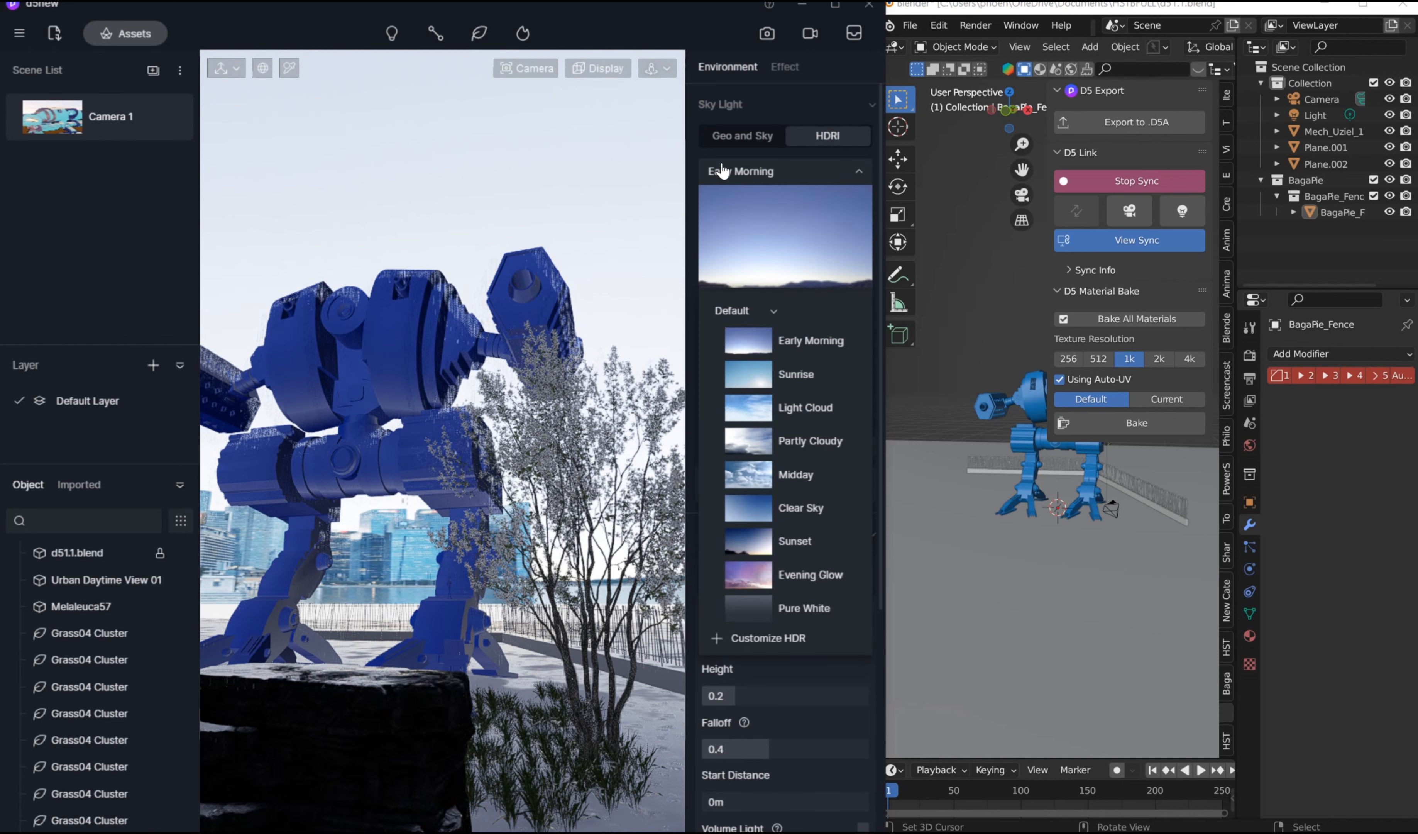
pyautogui.click(752, 572)
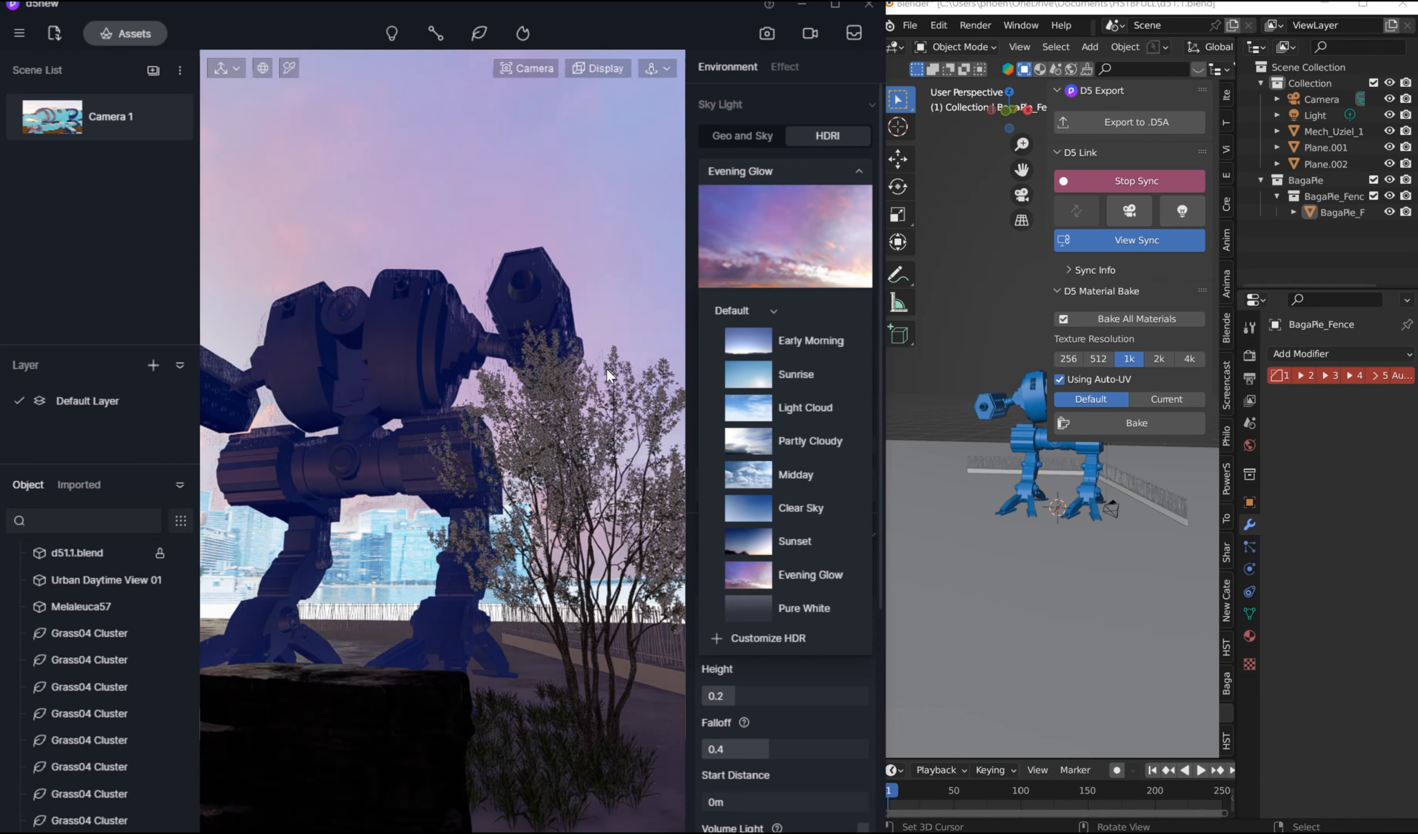
pyautogui.click(796, 668)
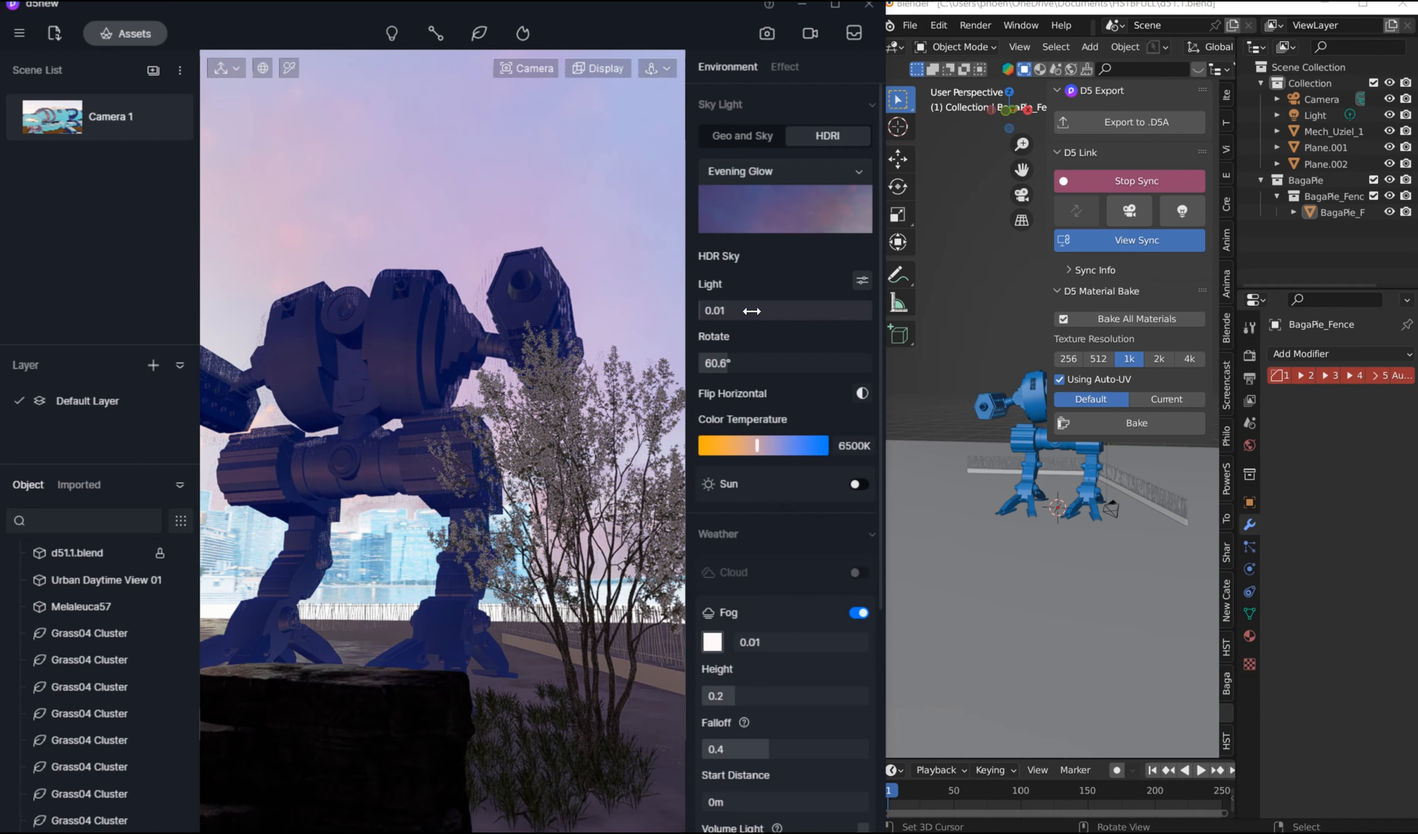
# Step: Set the Evening Glow HDRI's rotation to 0° and its color temperature to 8700K
pyautogui.moveTo(731, 367); pyautogui.dragTo(694, 367)
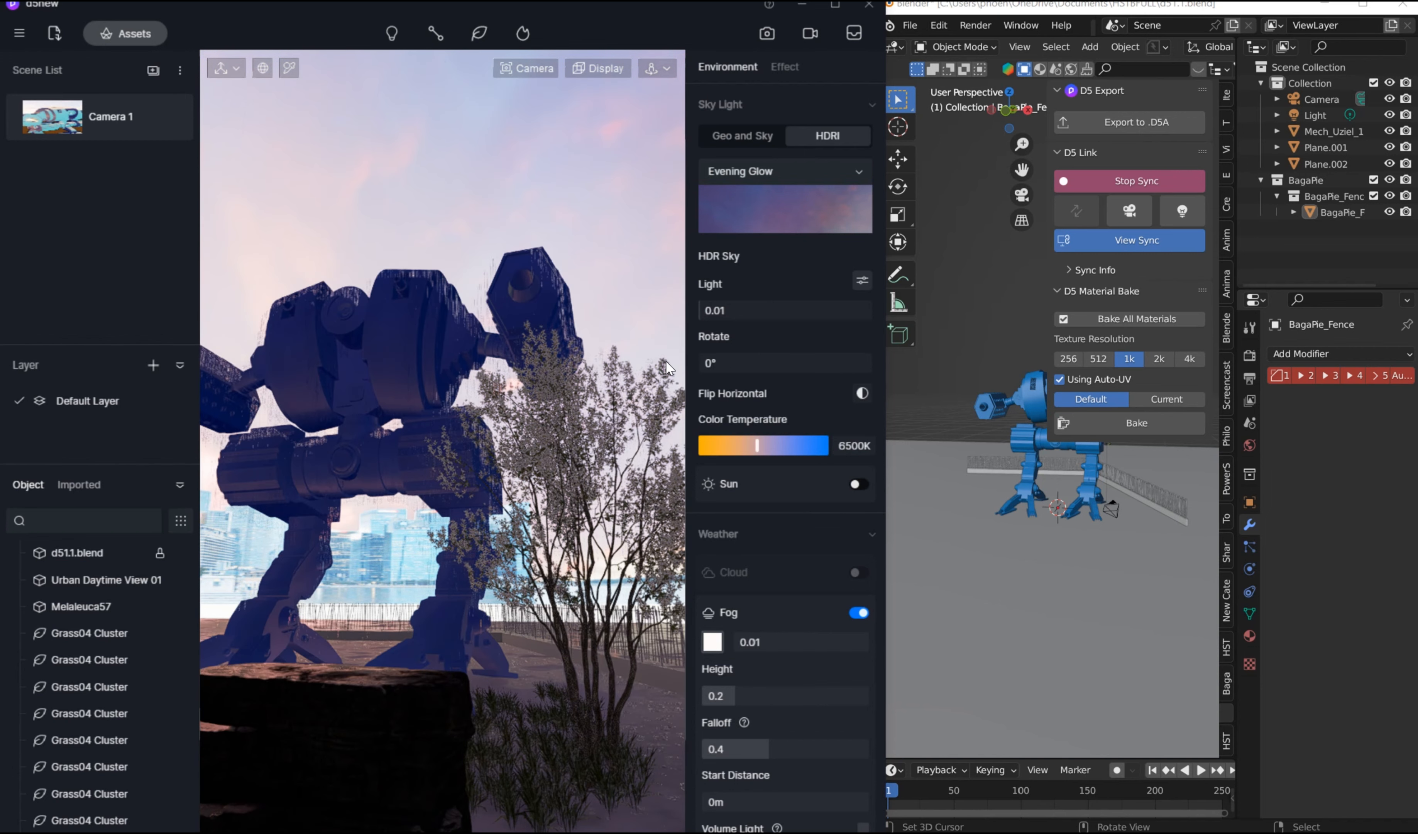
pyautogui.moveTo(755, 454); pyautogui.dragTo(786, 454)
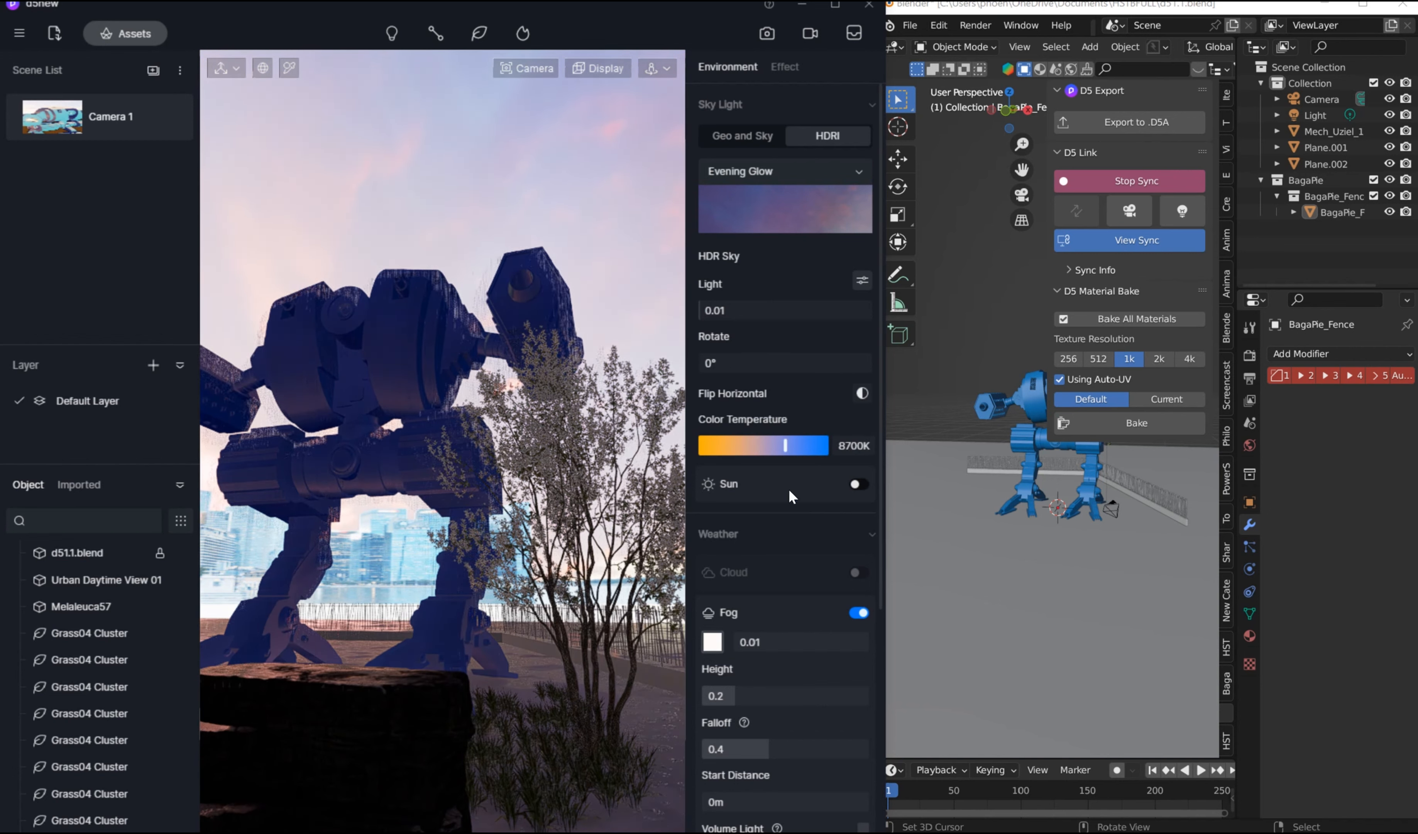
# Step: Shift the precipitation balance from rain toward snow
pyautogui.scroll(-5, 789, 499)
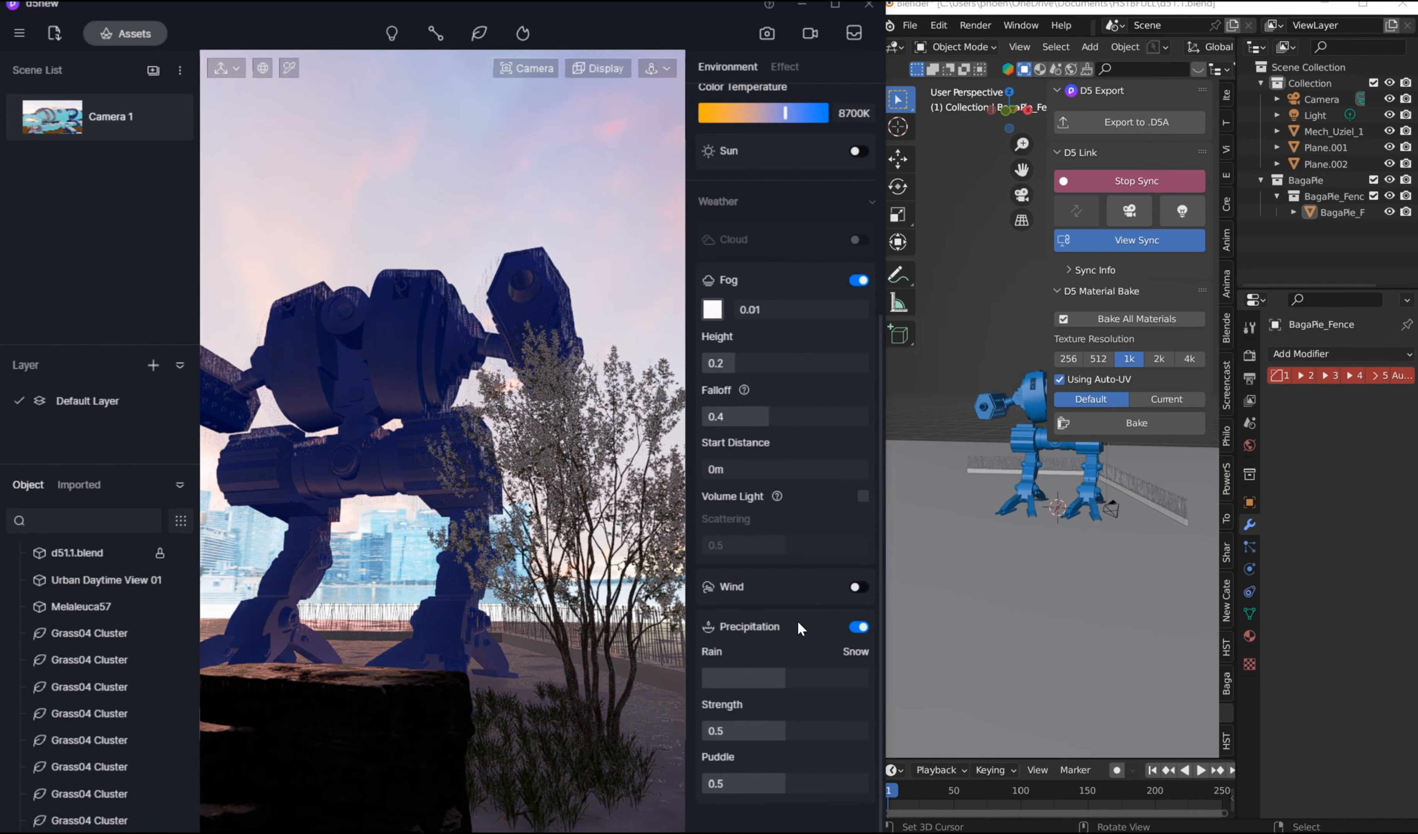
pyautogui.moveTo(754, 687); pyautogui.dragTo(783, 686)
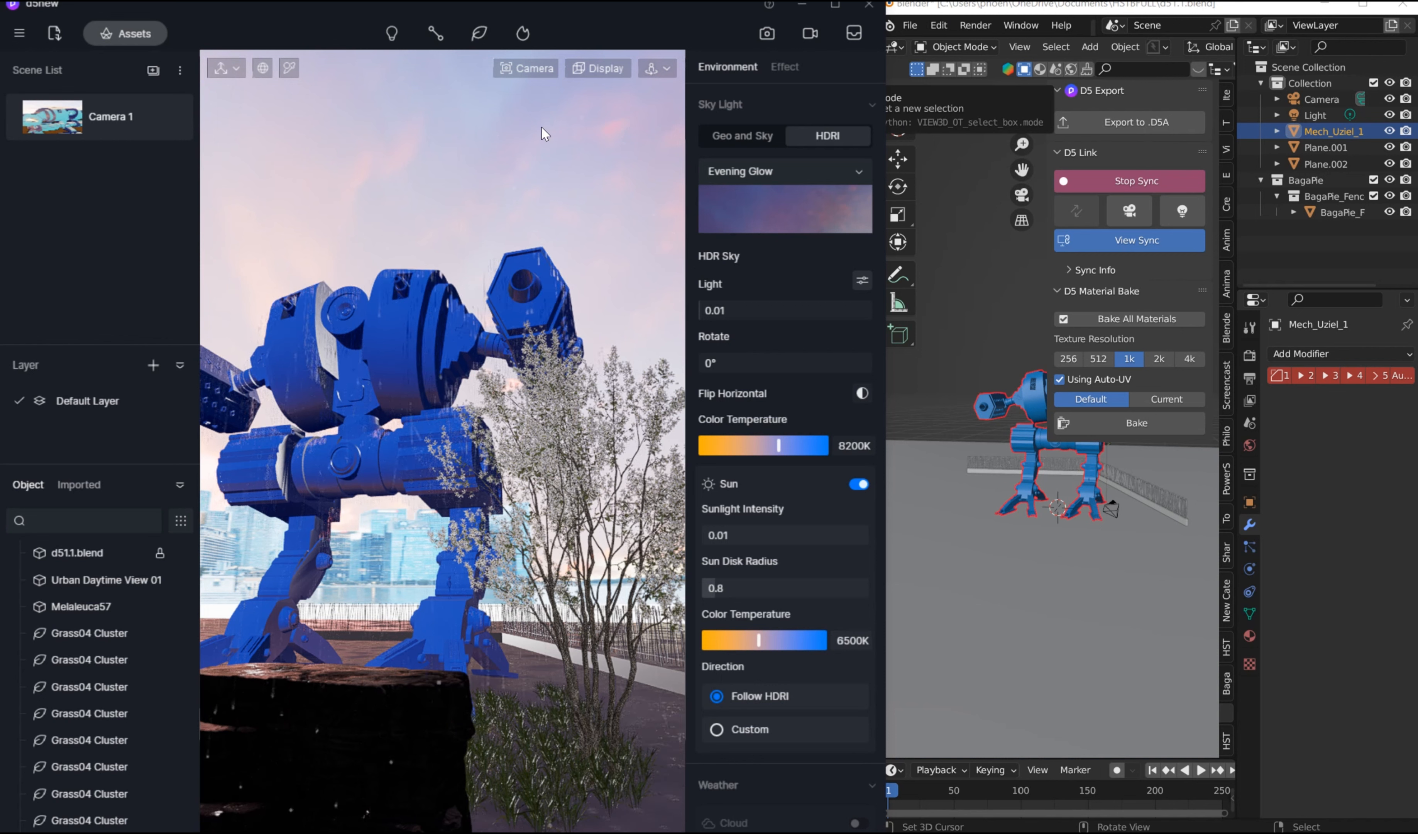
pyautogui.click(618, 66)
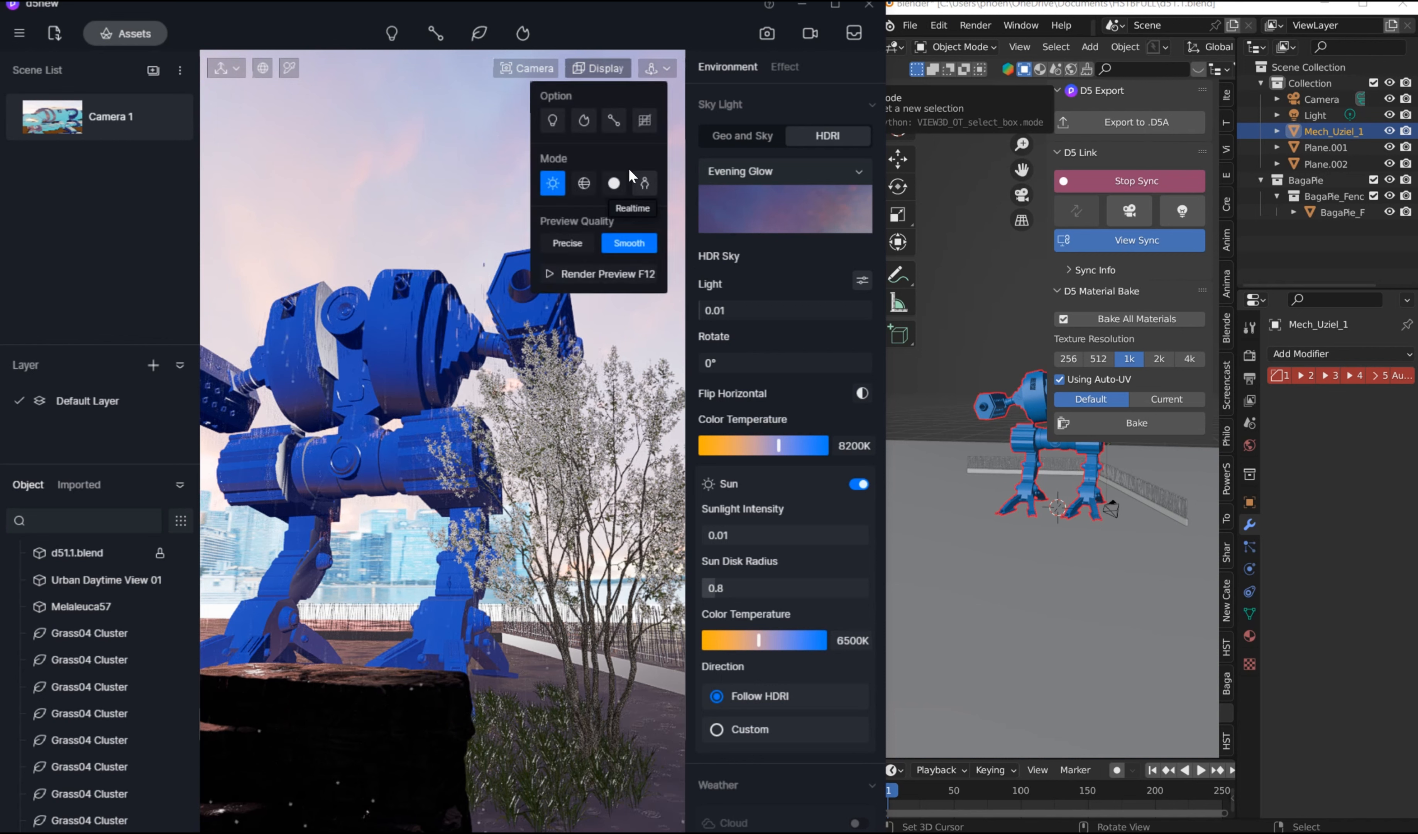
pyautogui.click(367, 172)
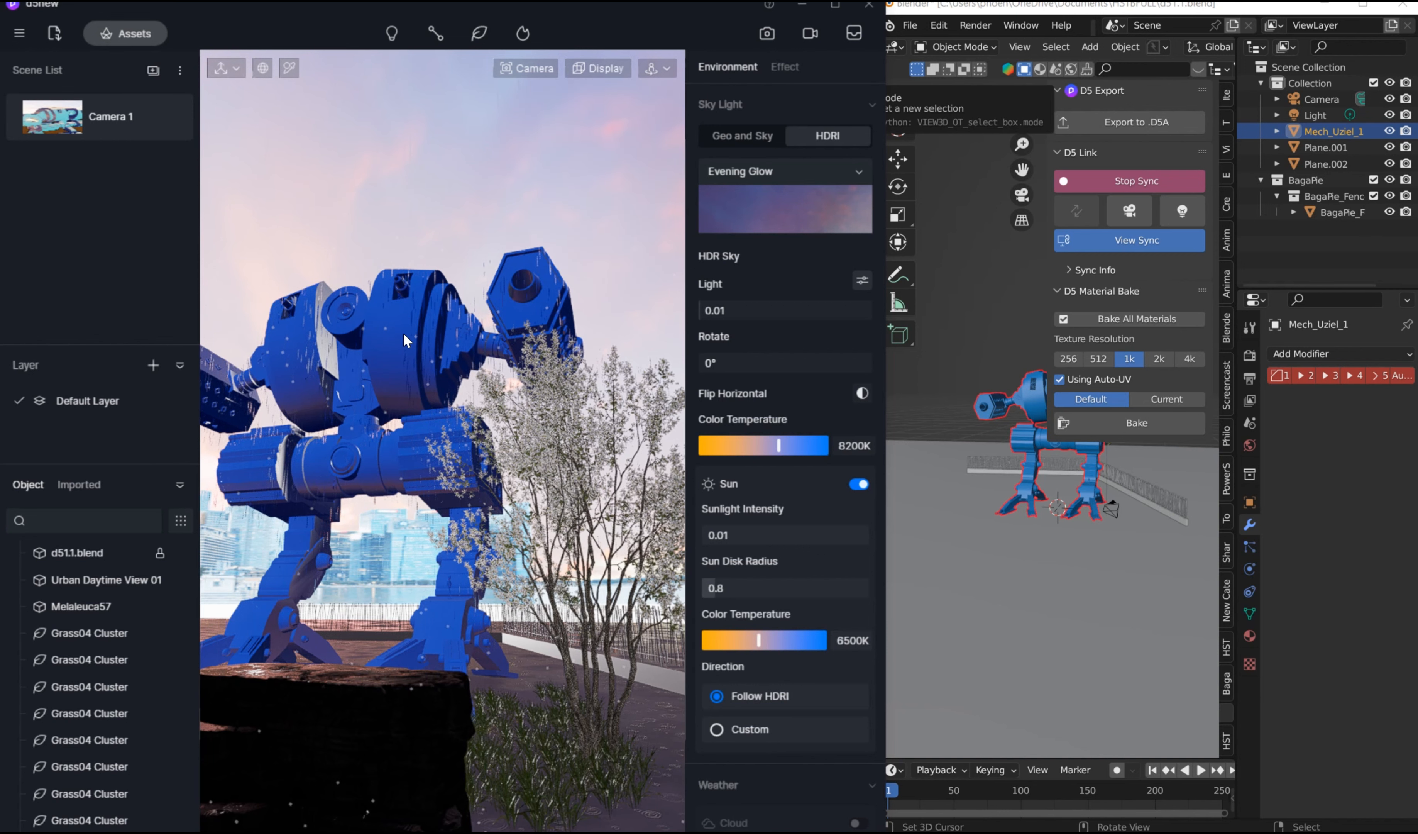
# Step: Browse the online metal materials and download Black Matte Metal
pyautogui.click(128, 32)
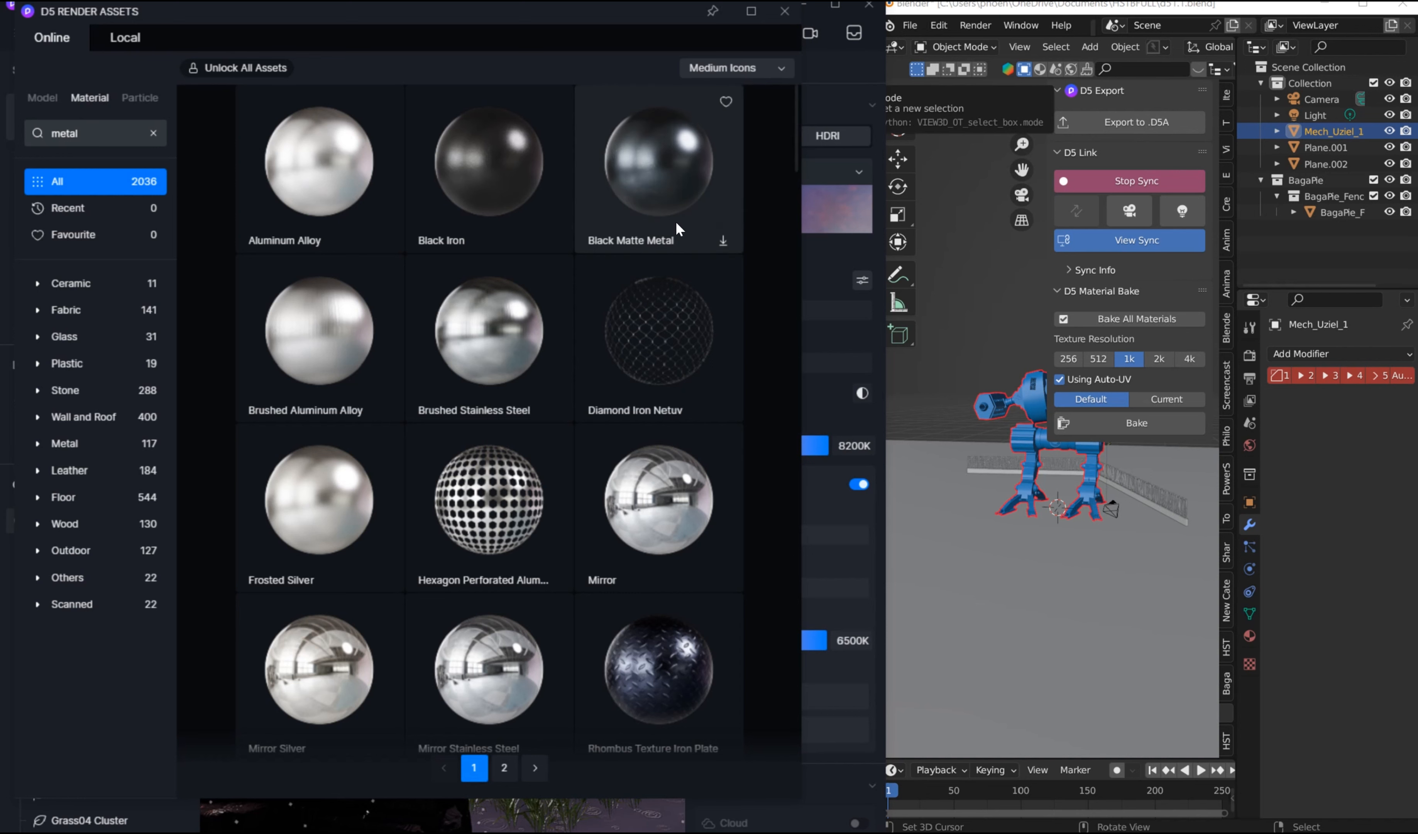
pyautogui.scroll(-5, 664, 258)
pyautogui.scroll(-5, 634, 355)
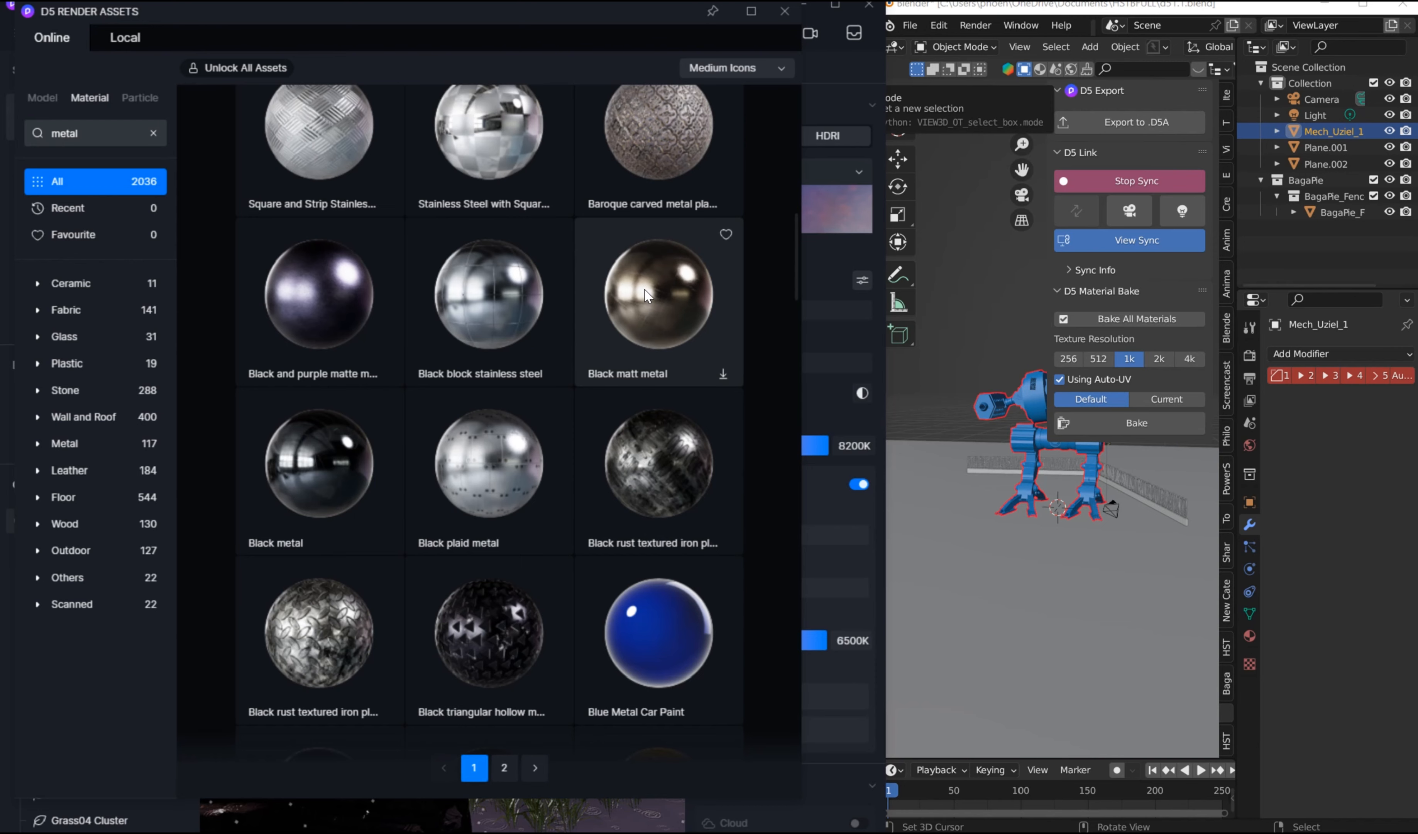
pyautogui.scroll(-3, 645, 296)
pyautogui.scroll(-10, 517, 374)
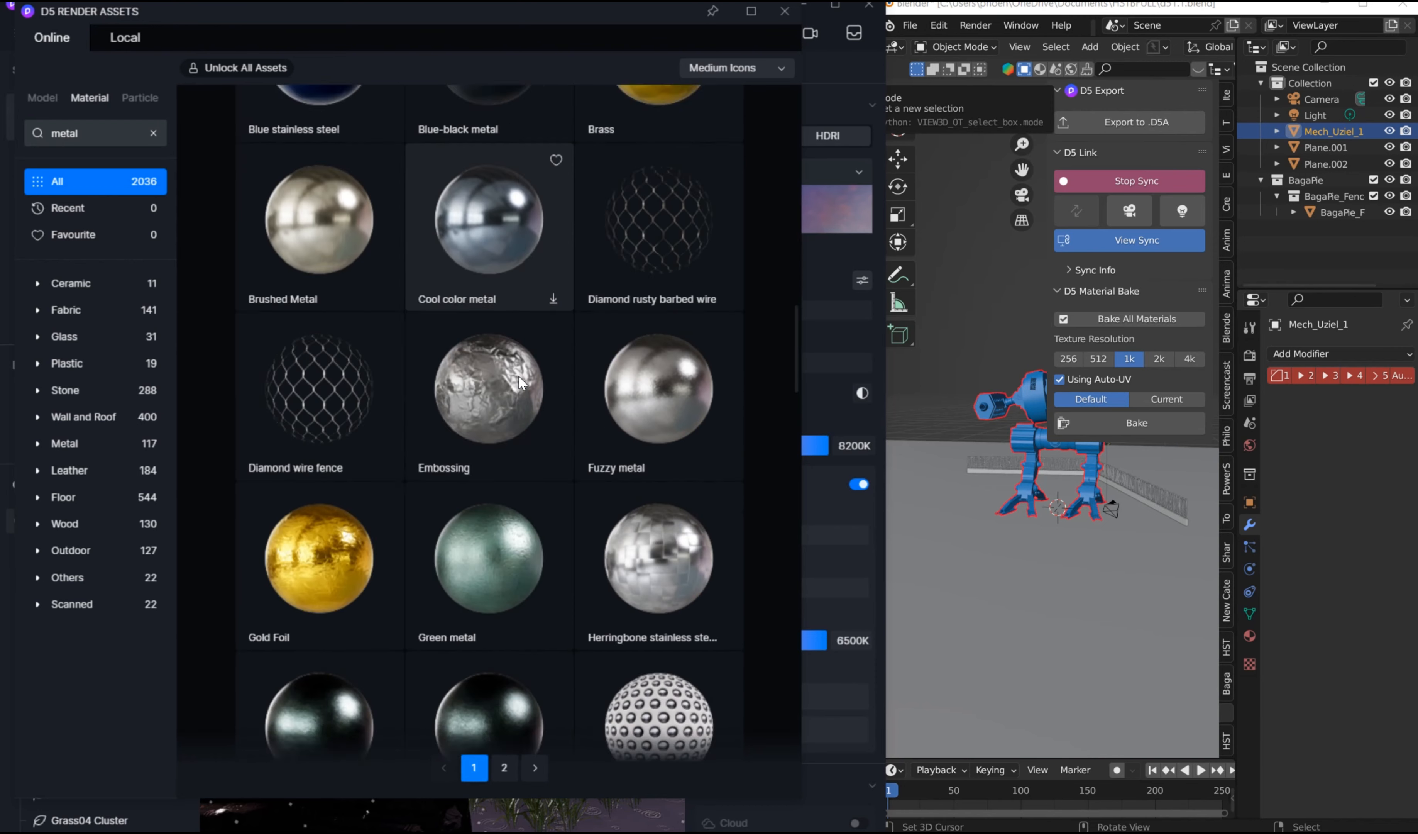
pyautogui.scroll(20, 534, 366)
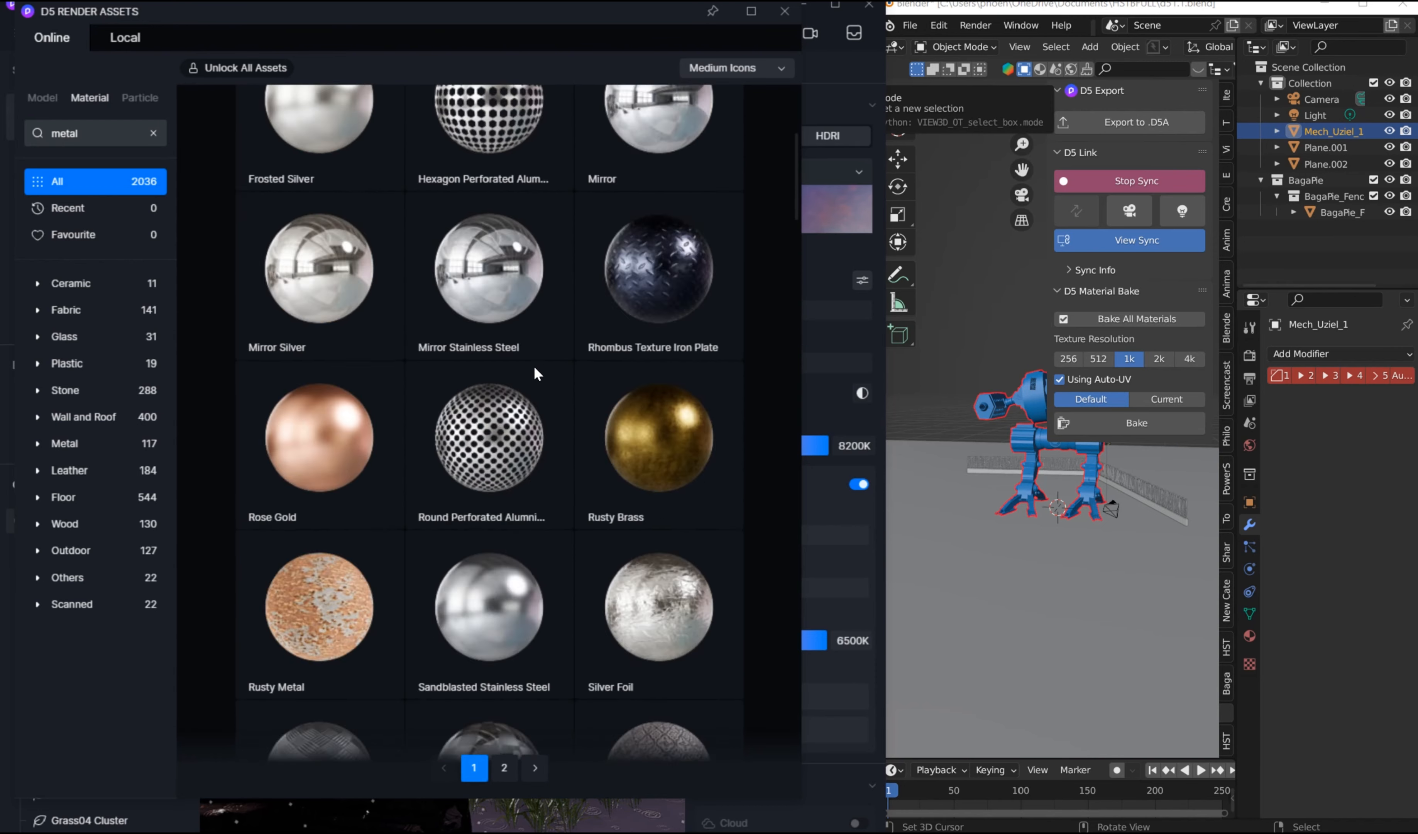
pyautogui.scroll(4, 534, 366)
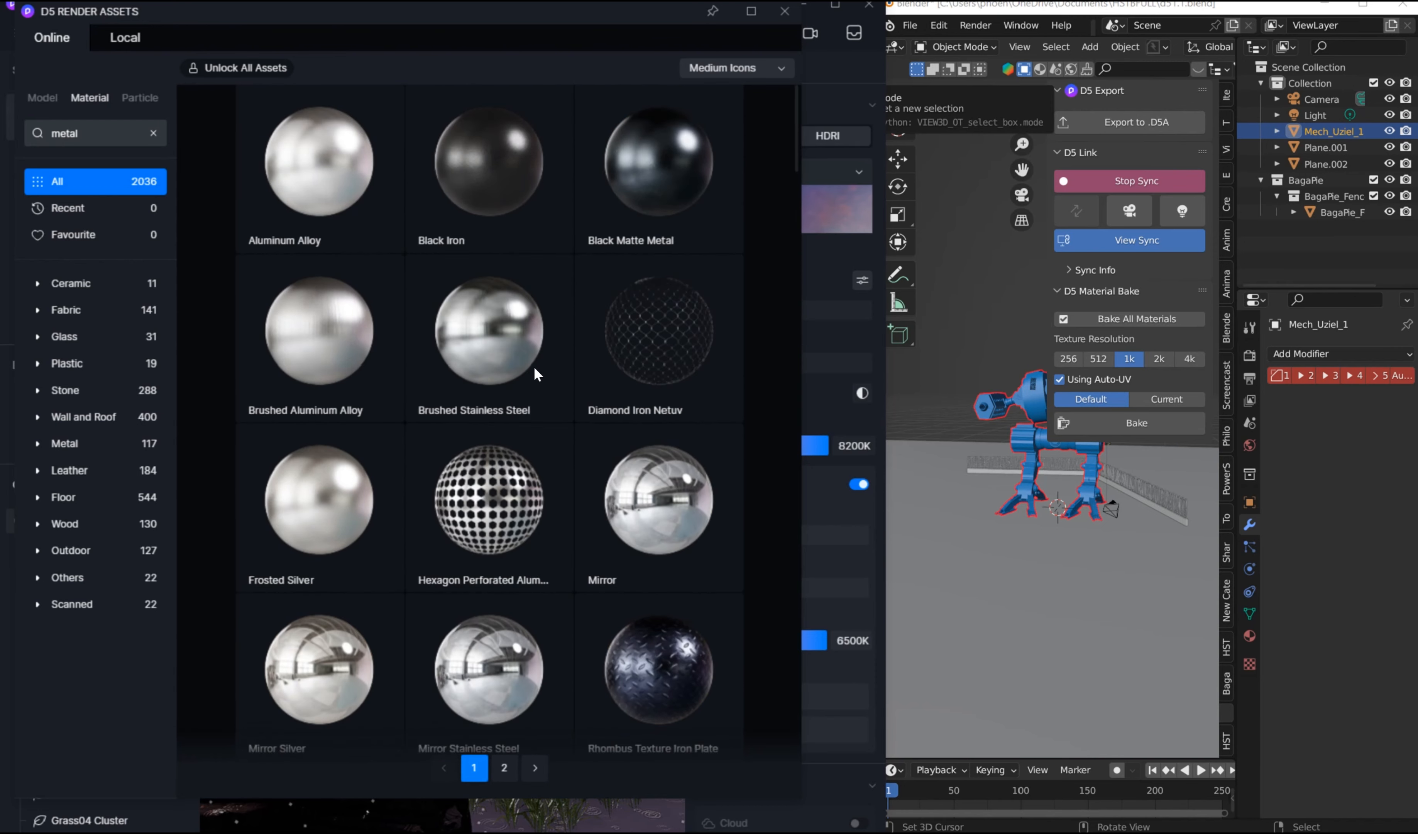
pyautogui.click(683, 140)
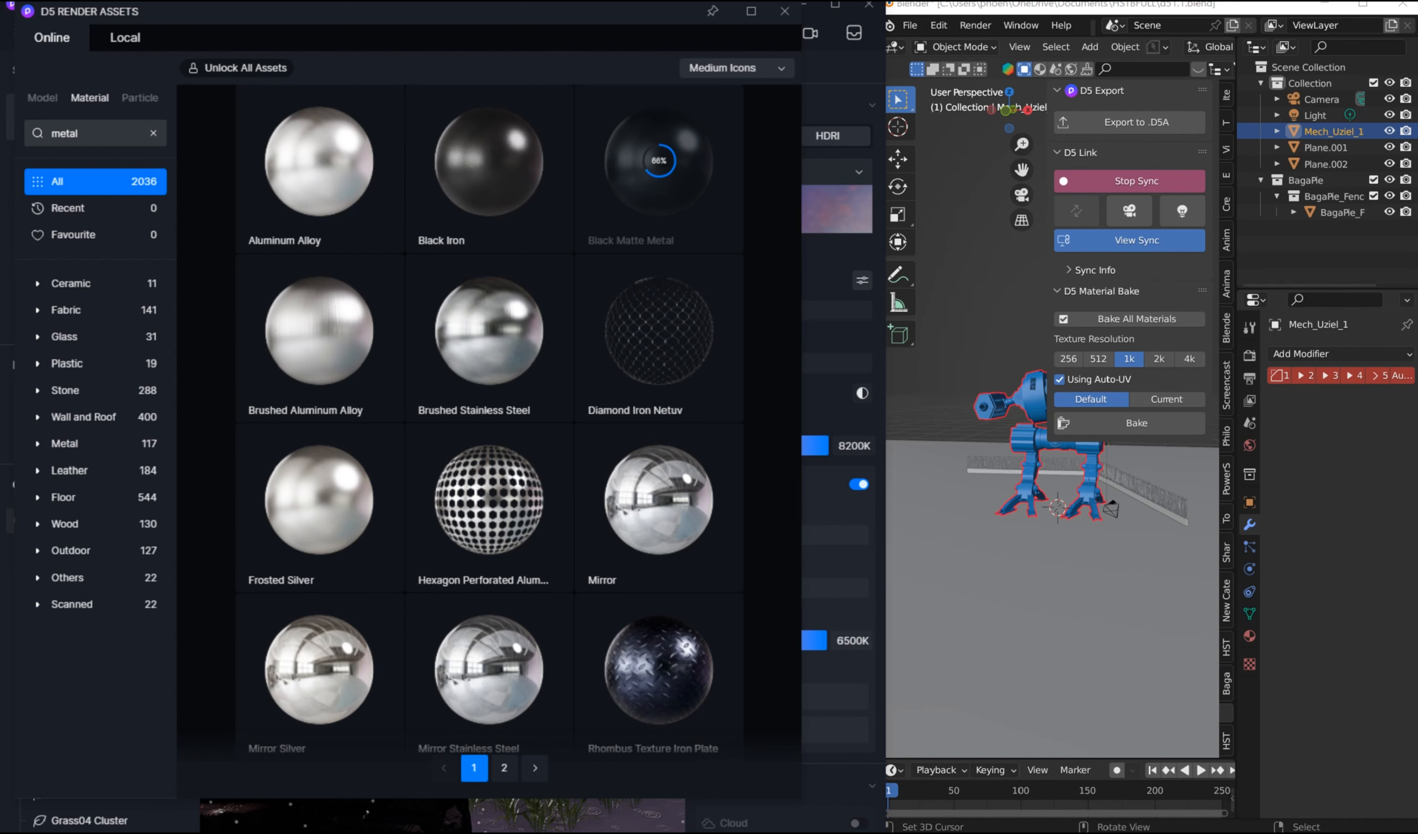
# Step: Apply the Black Matte Metal material to the mech and close the asset library
pyautogui.click(783, 13)
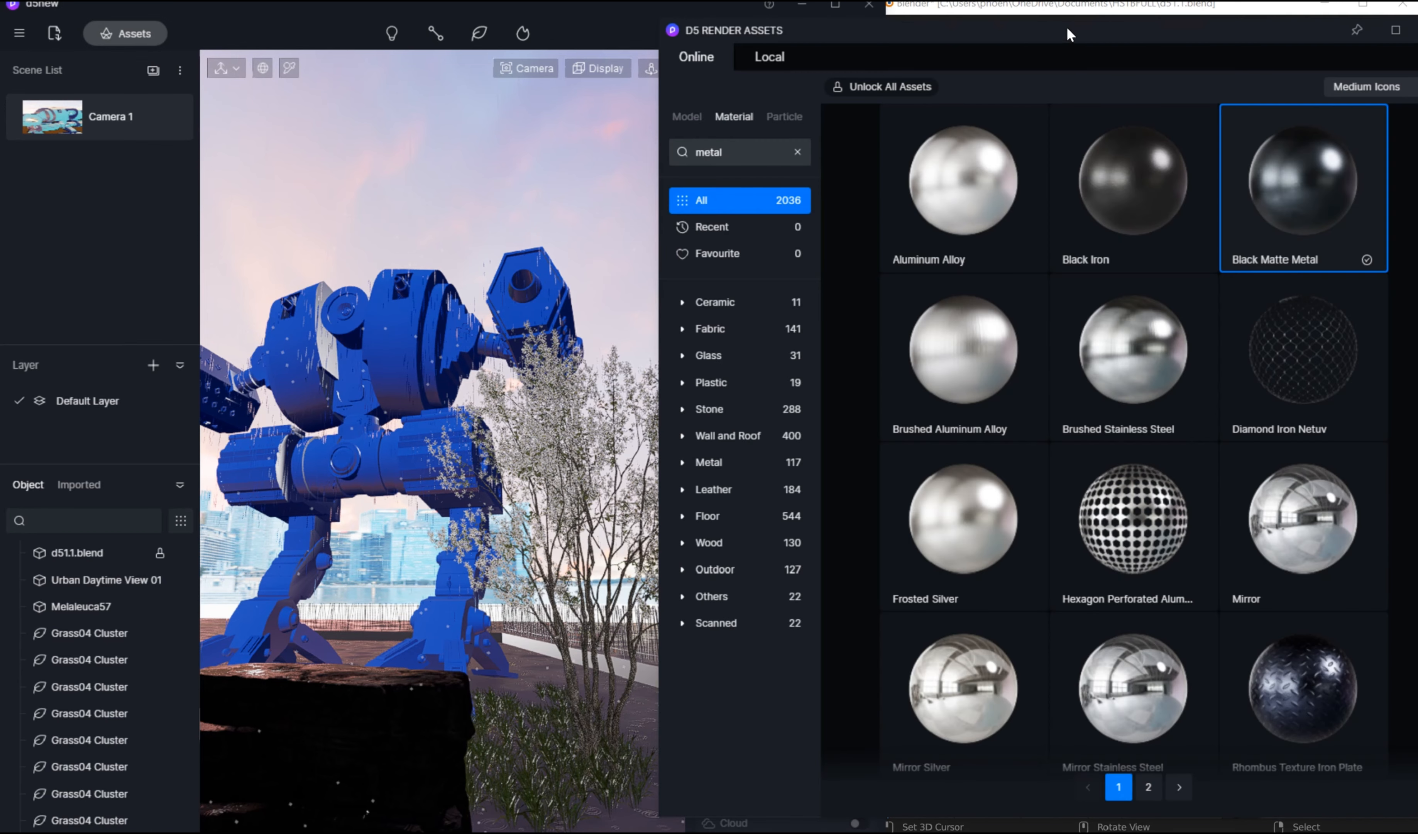
pyautogui.moveTo(1067, 34)
pyautogui.mouseDown()
pyautogui.moveTo(894, 48)
pyautogui.moveTo(585, 19)
pyautogui.moveTo(1060, 18)
pyautogui.mouseUp()
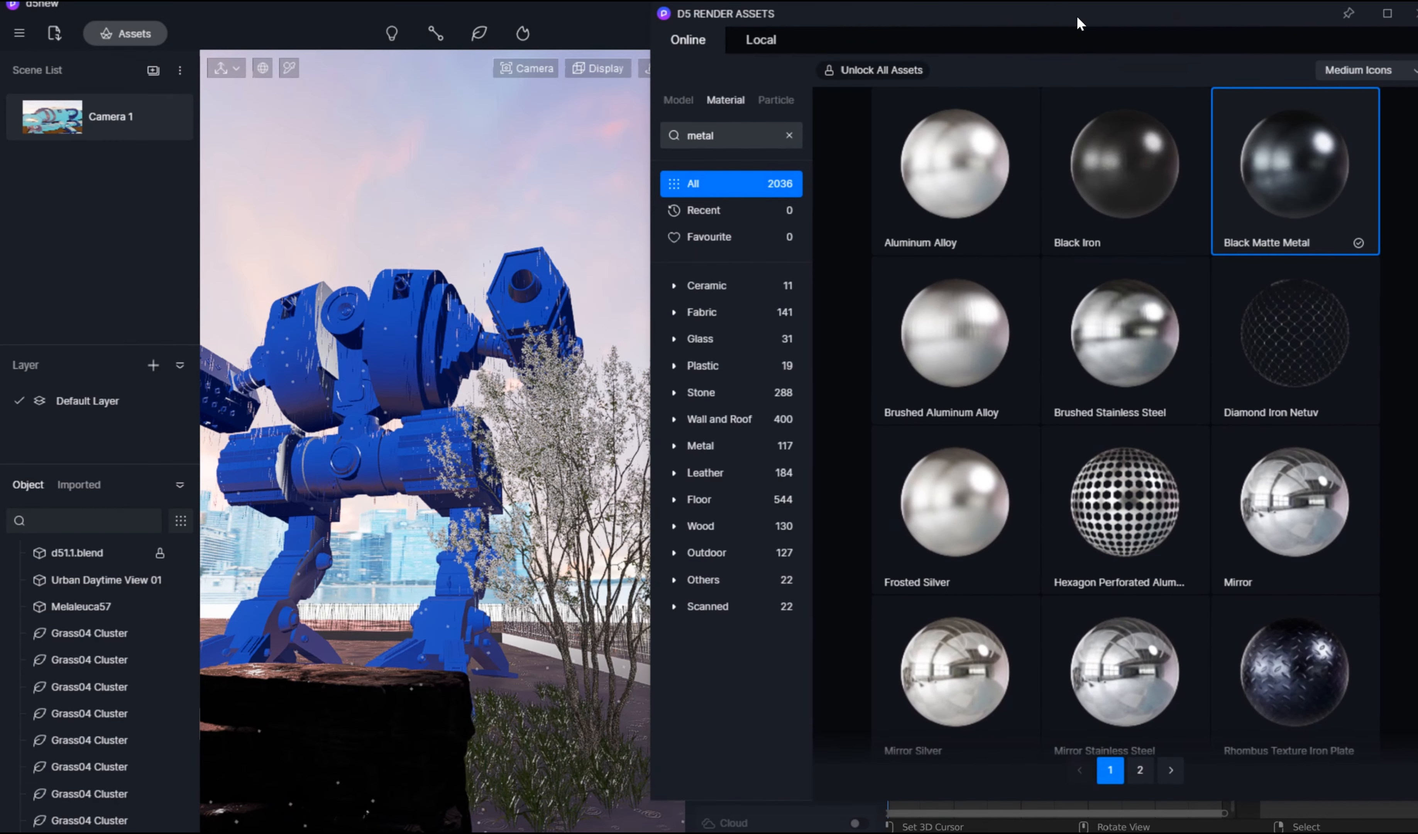
pyautogui.moveTo(1295, 166); pyautogui.dragTo(416, 314)
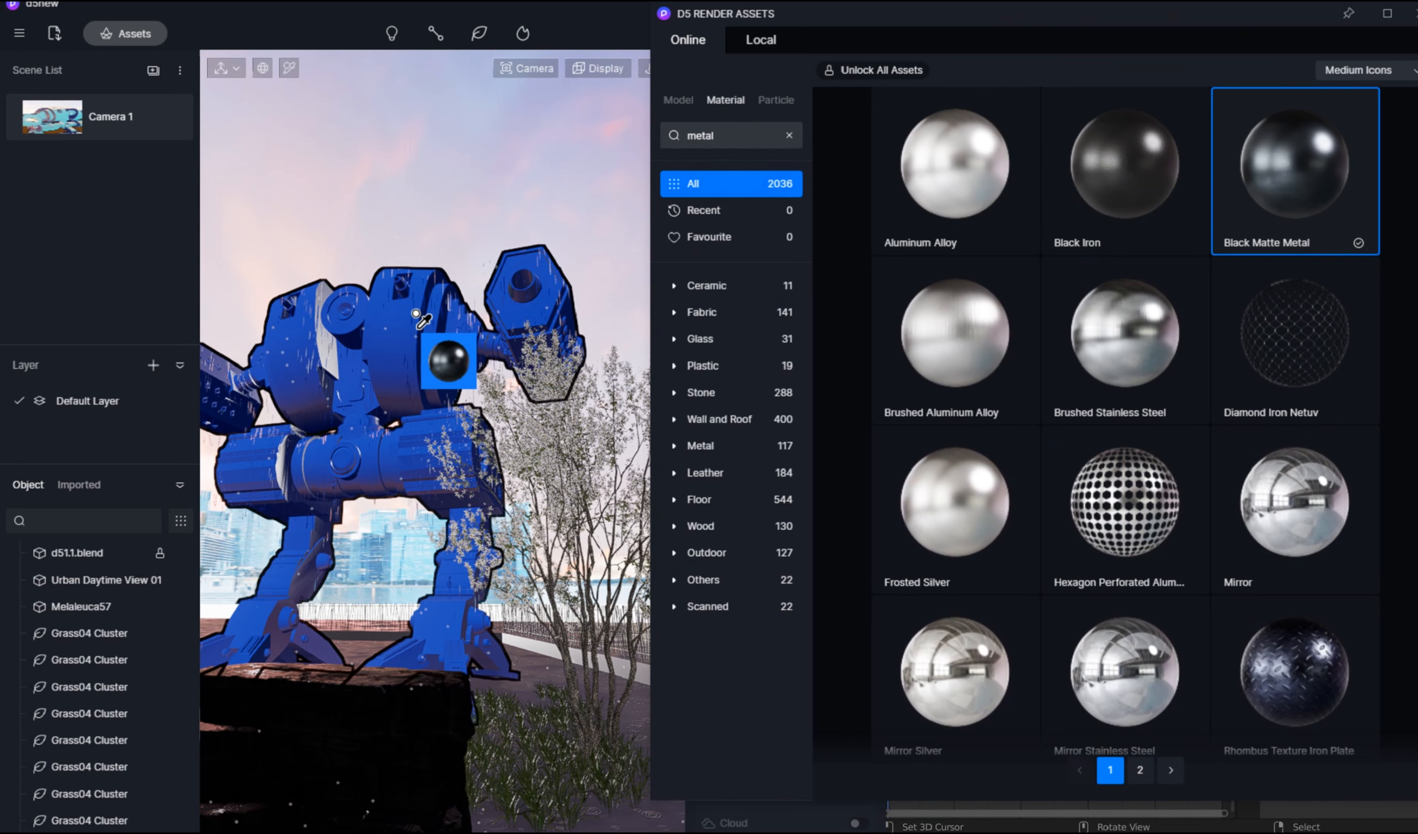
pyautogui.click(401, 331)
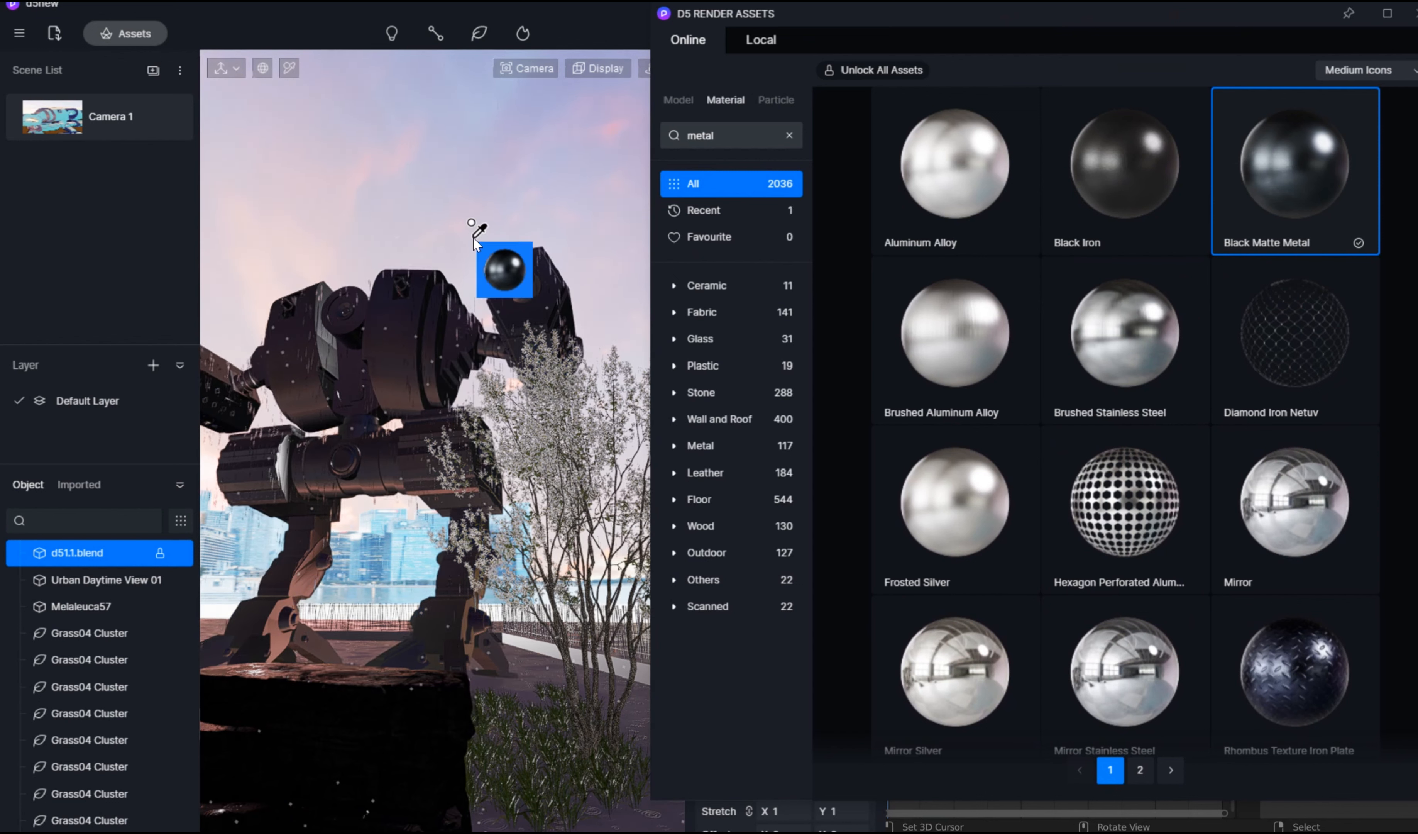
pyautogui.press('Escape')
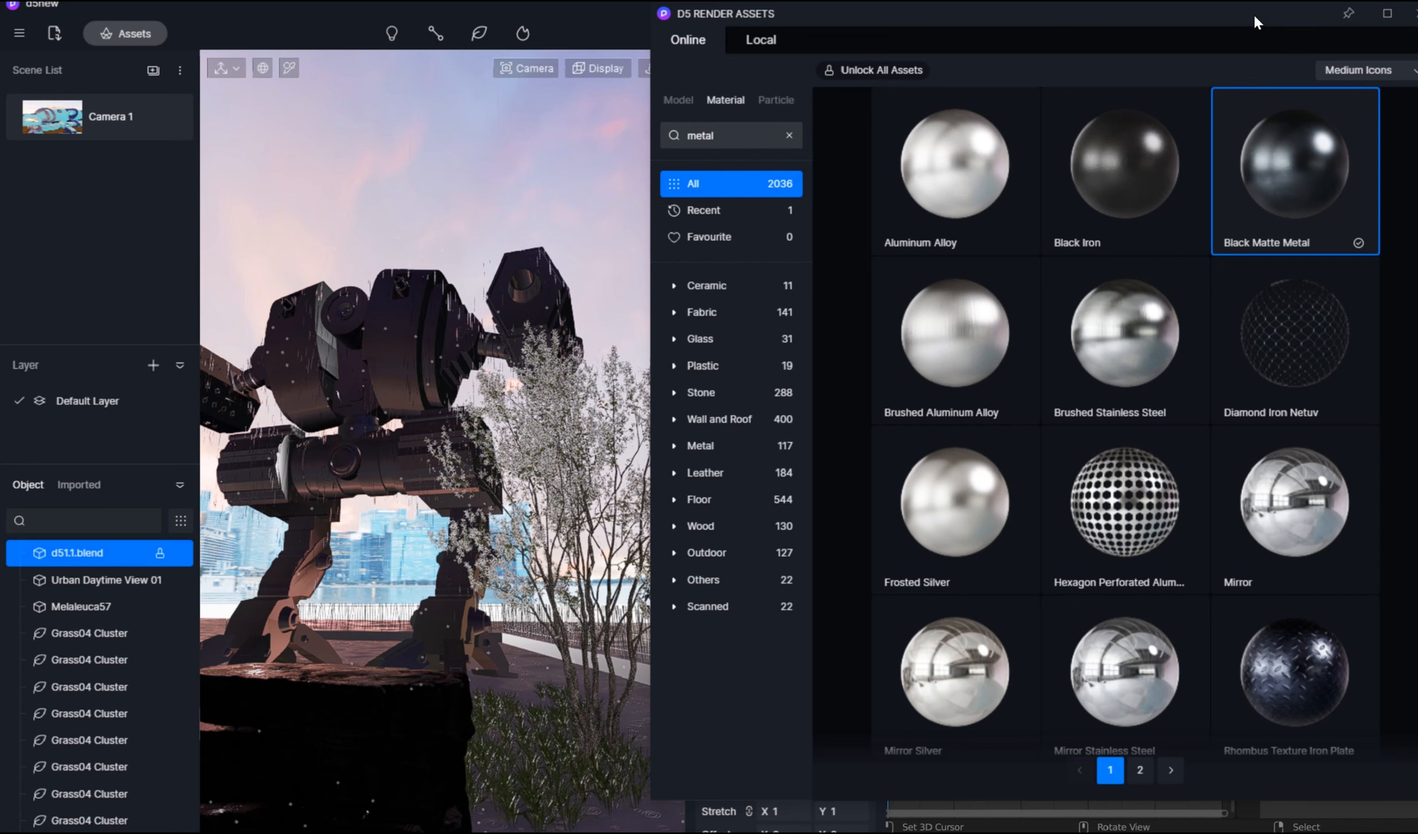
pyautogui.moveTo(1254, 15); pyautogui.dragTo(1098, 53)
pyautogui.click(1260, 52)
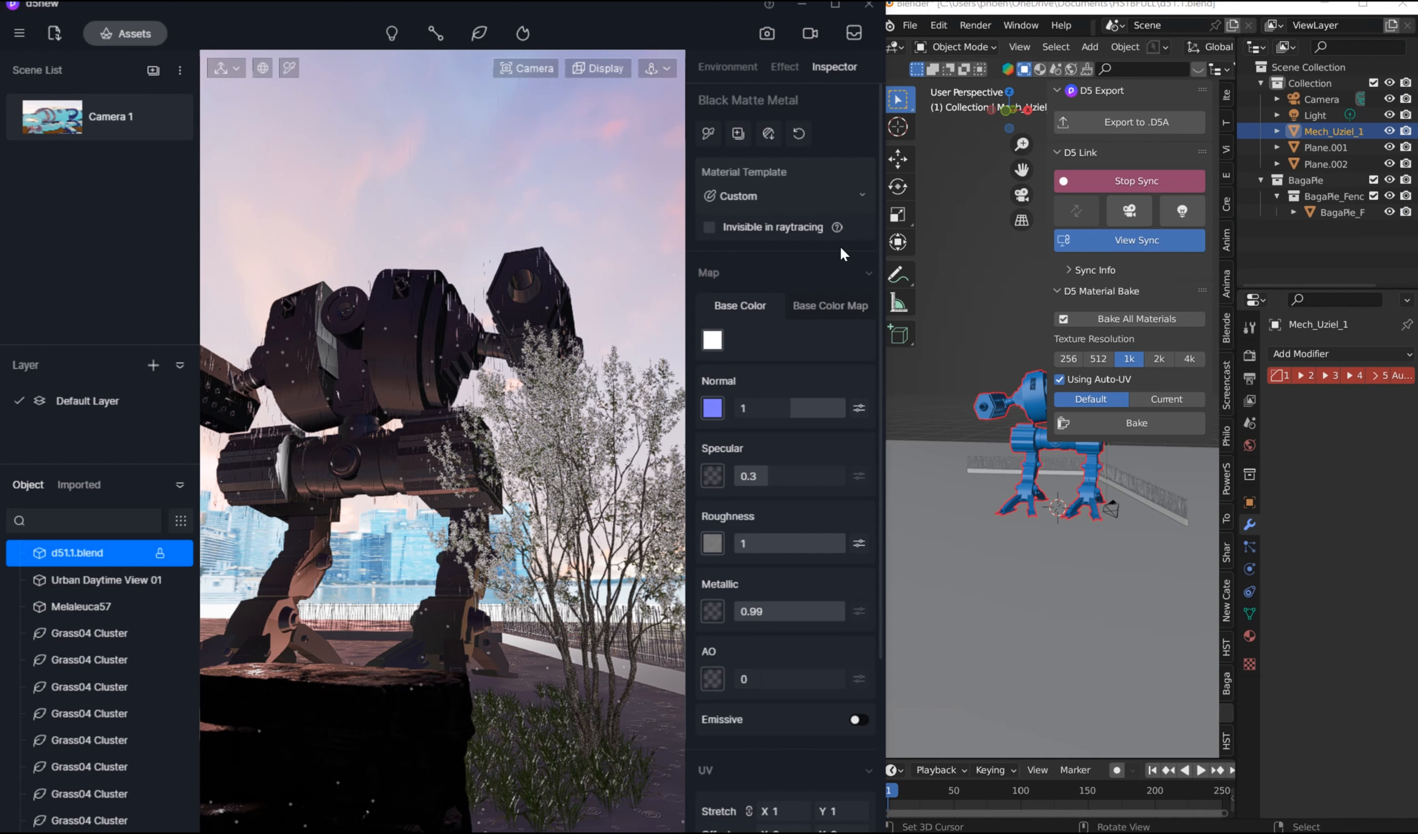
# Step: Review the mech's material and the weather settings, and inspect the mech from new angles in D5 Render and the synced Blender view
pyautogui.click(597, 69)
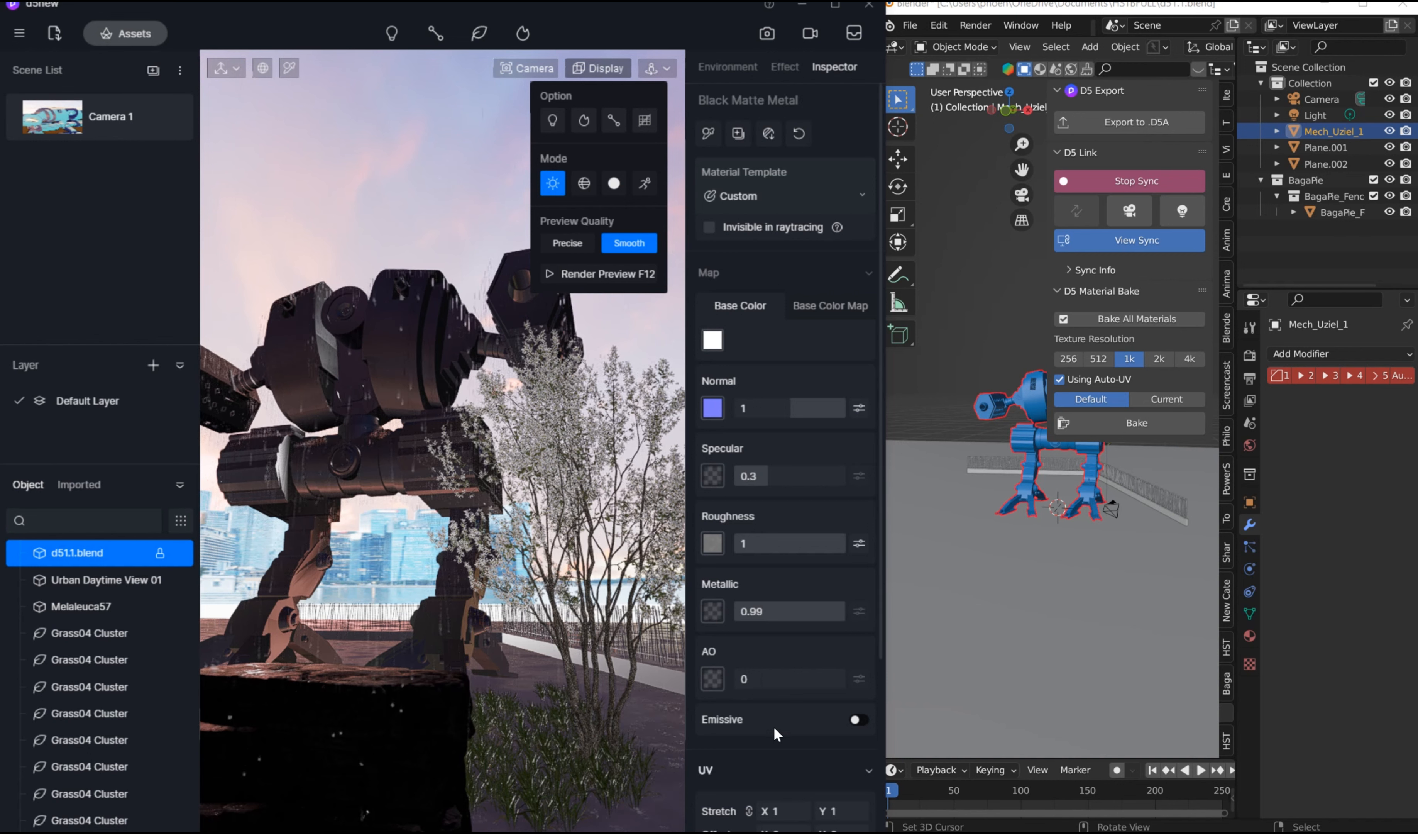
pyautogui.scroll(-4, 773, 726)
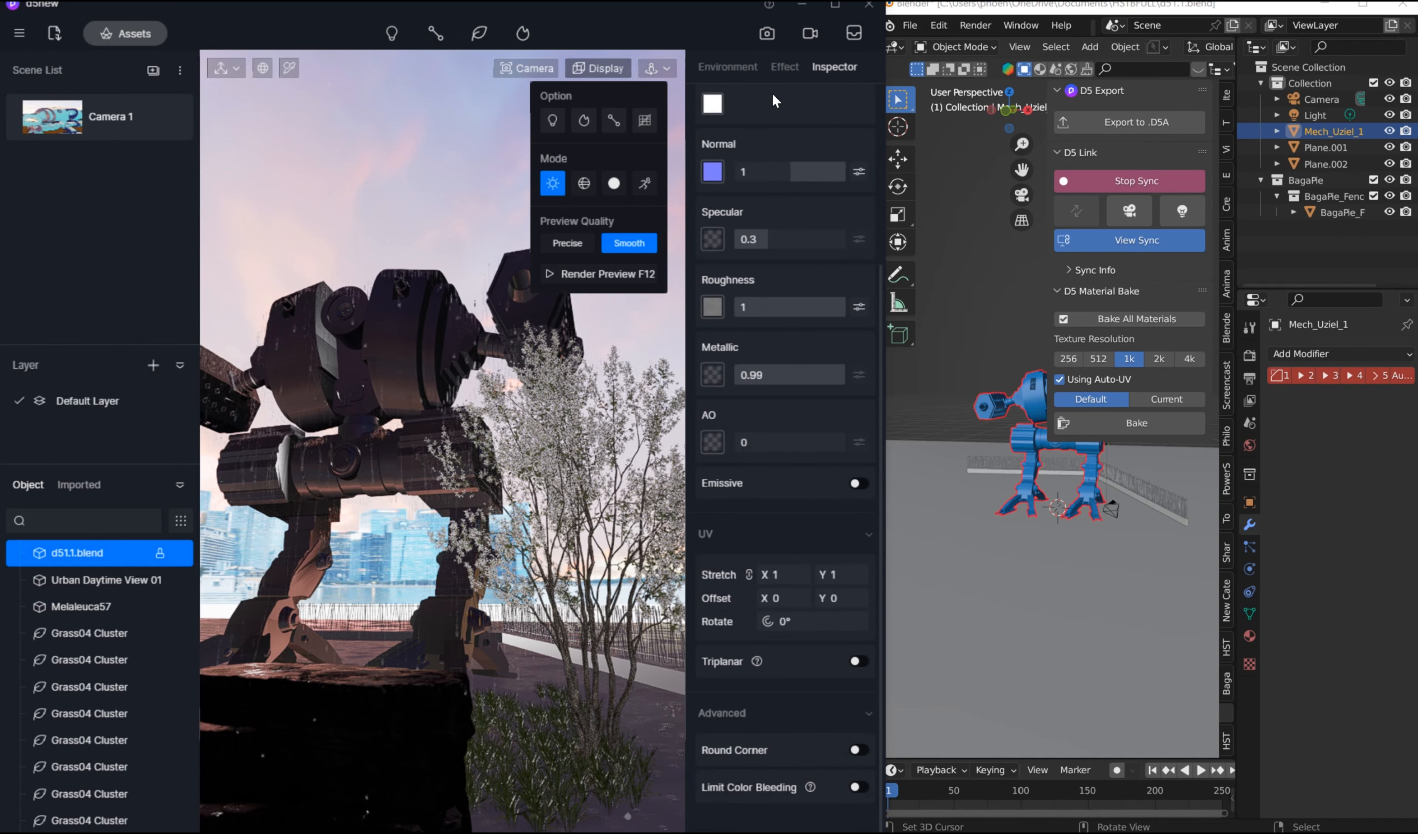
pyautogui.click(744, 66)
pyautogui.scroll(-10, 801, 651)
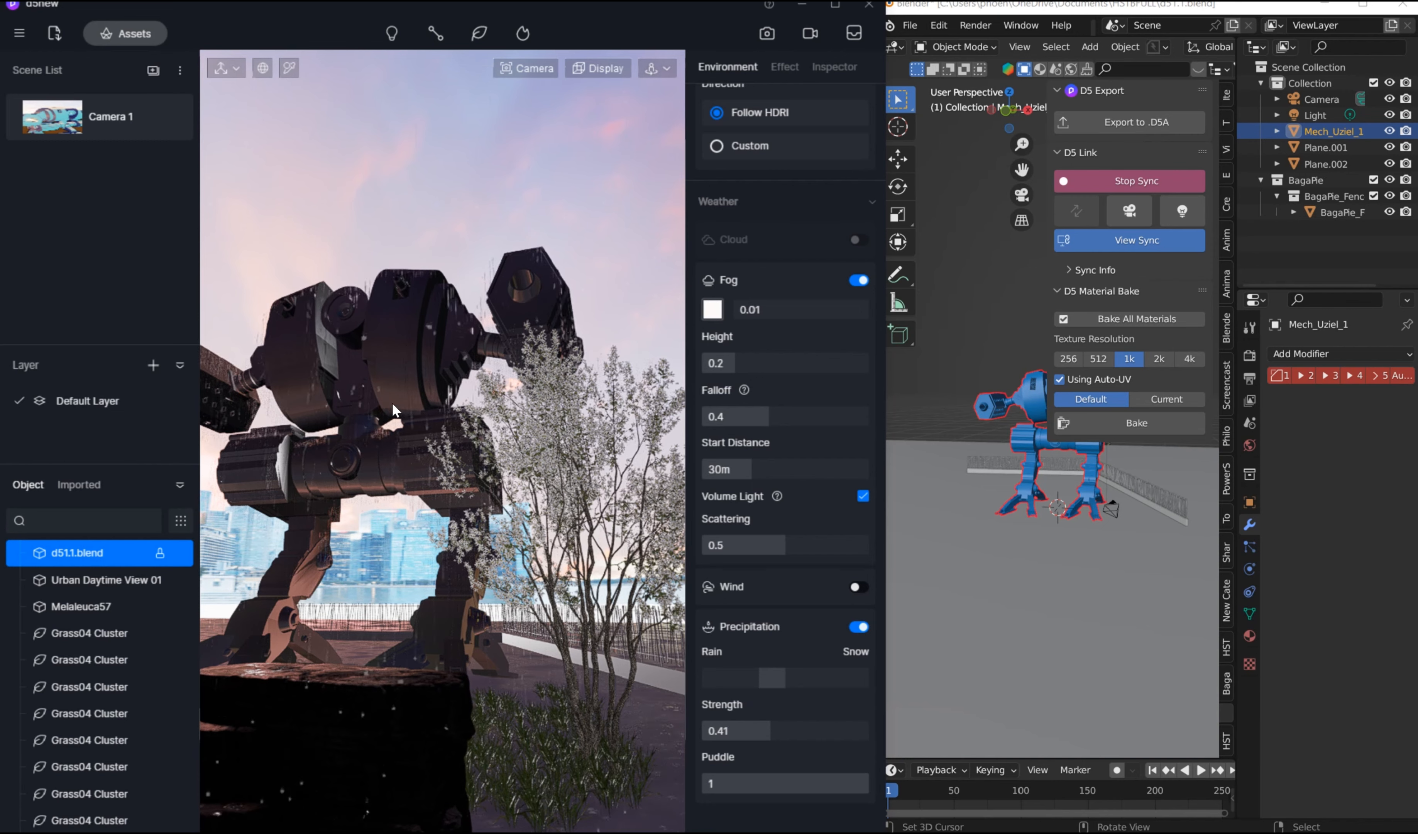
pyautogui.moveTo(371, 372); pyautogui.dragTo(350, 322, button='middle')
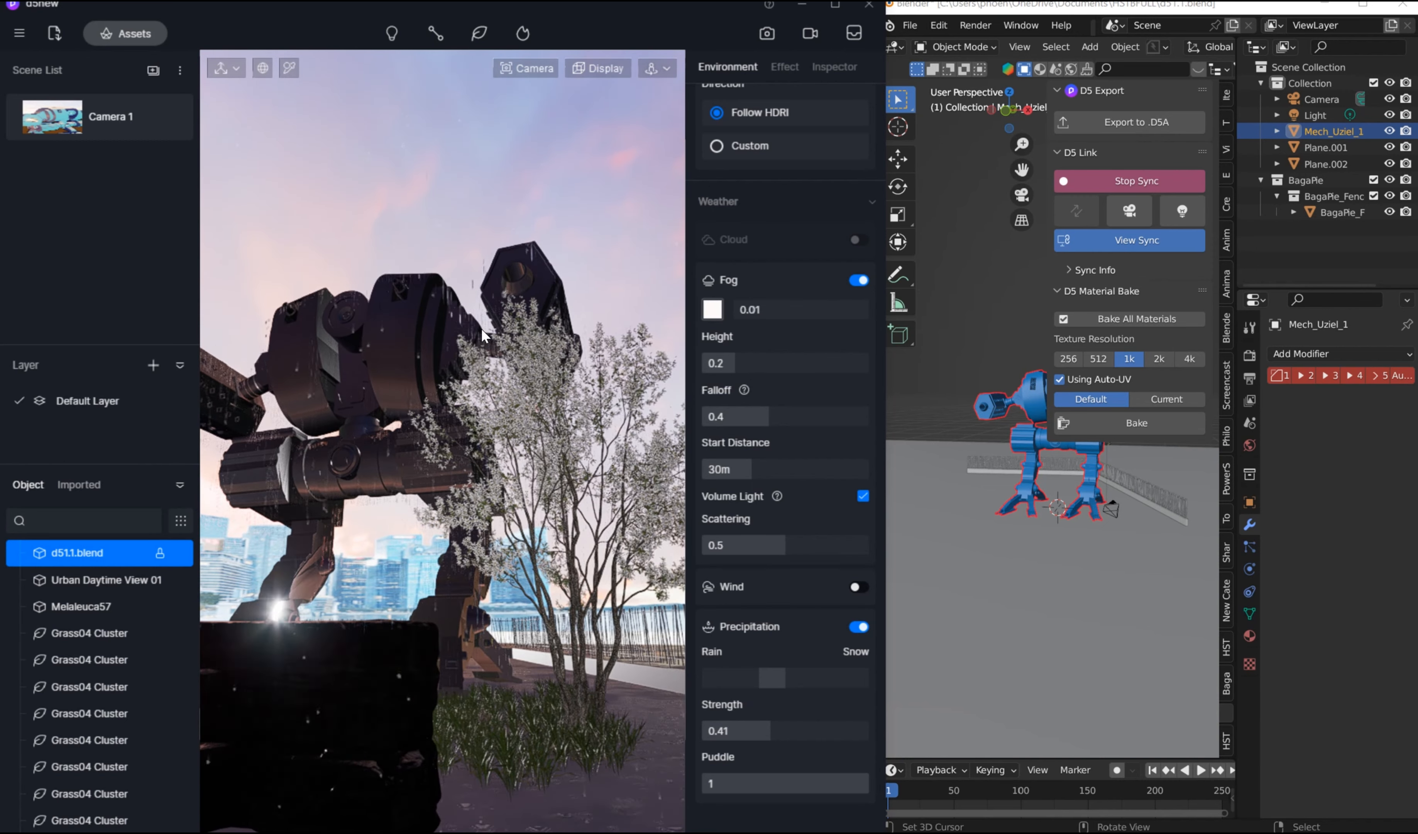
pyautogui.scroll(2, 482, 330)
pyautogui.scroll(2, 482, 330)
pyautogui.scroll(-5, 481, 328)
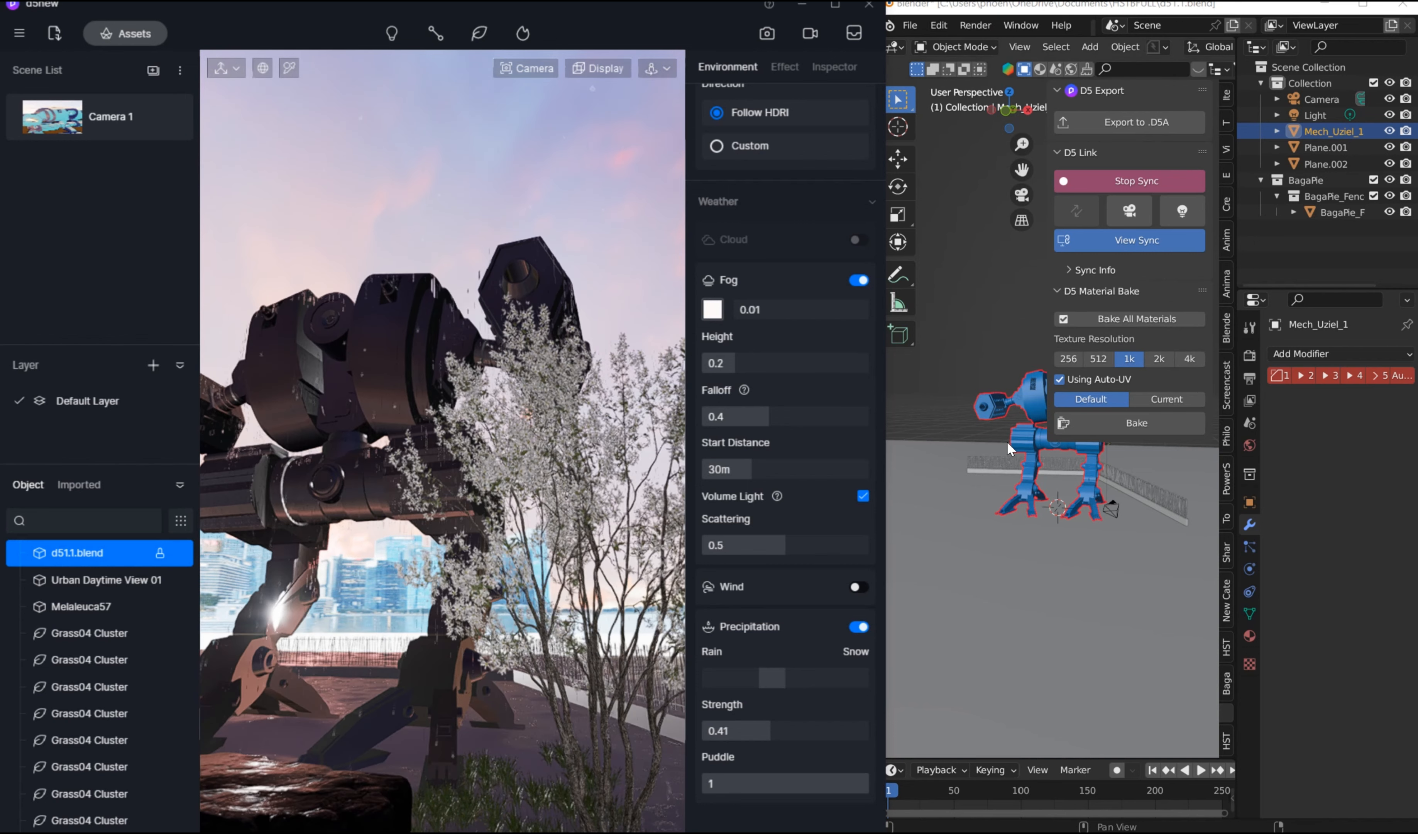
pyautogui.moveTo(1007, 442); pyautogui.dragTo(940, 420, button='middle')
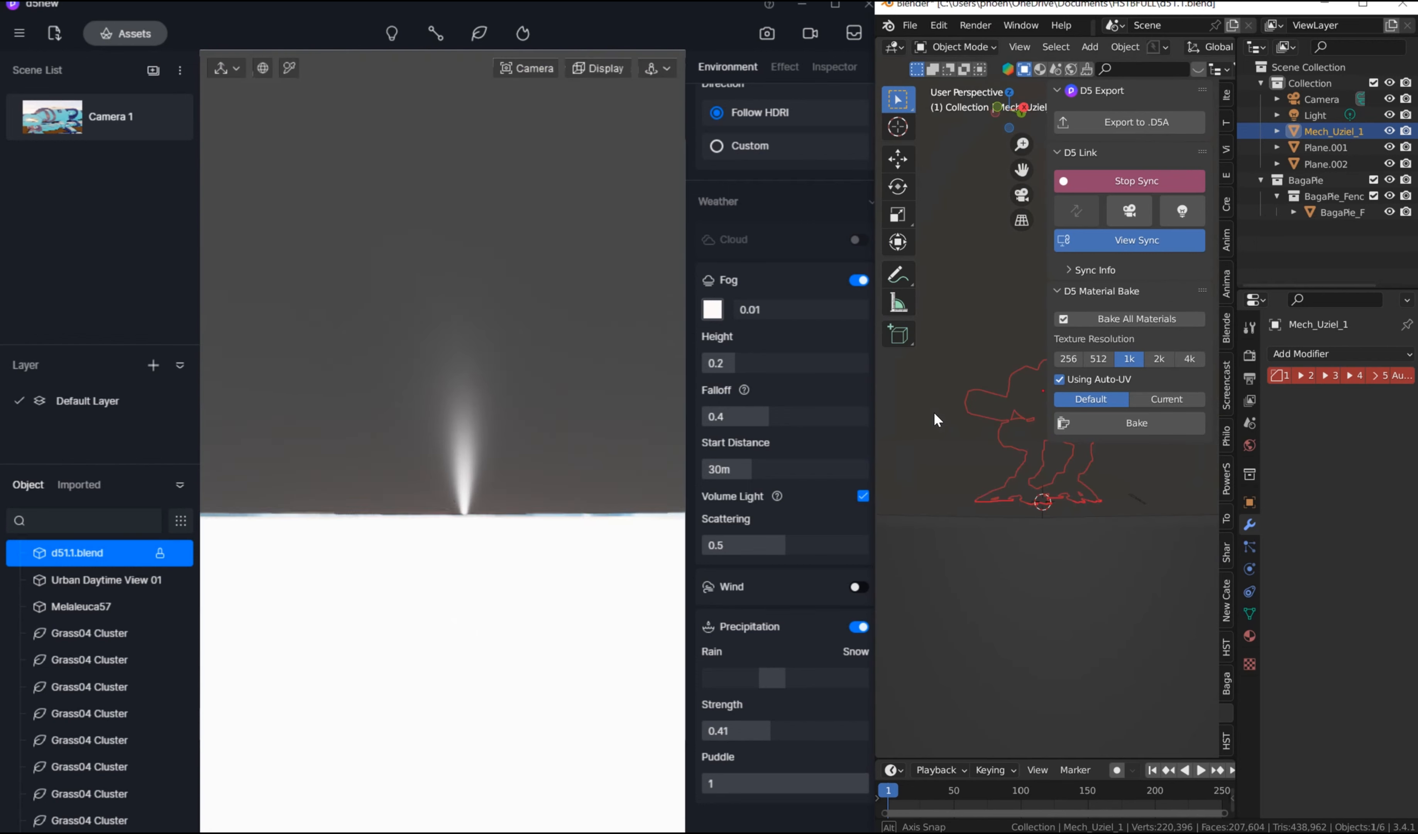
pyautogui.scroll(10, 946, 423)
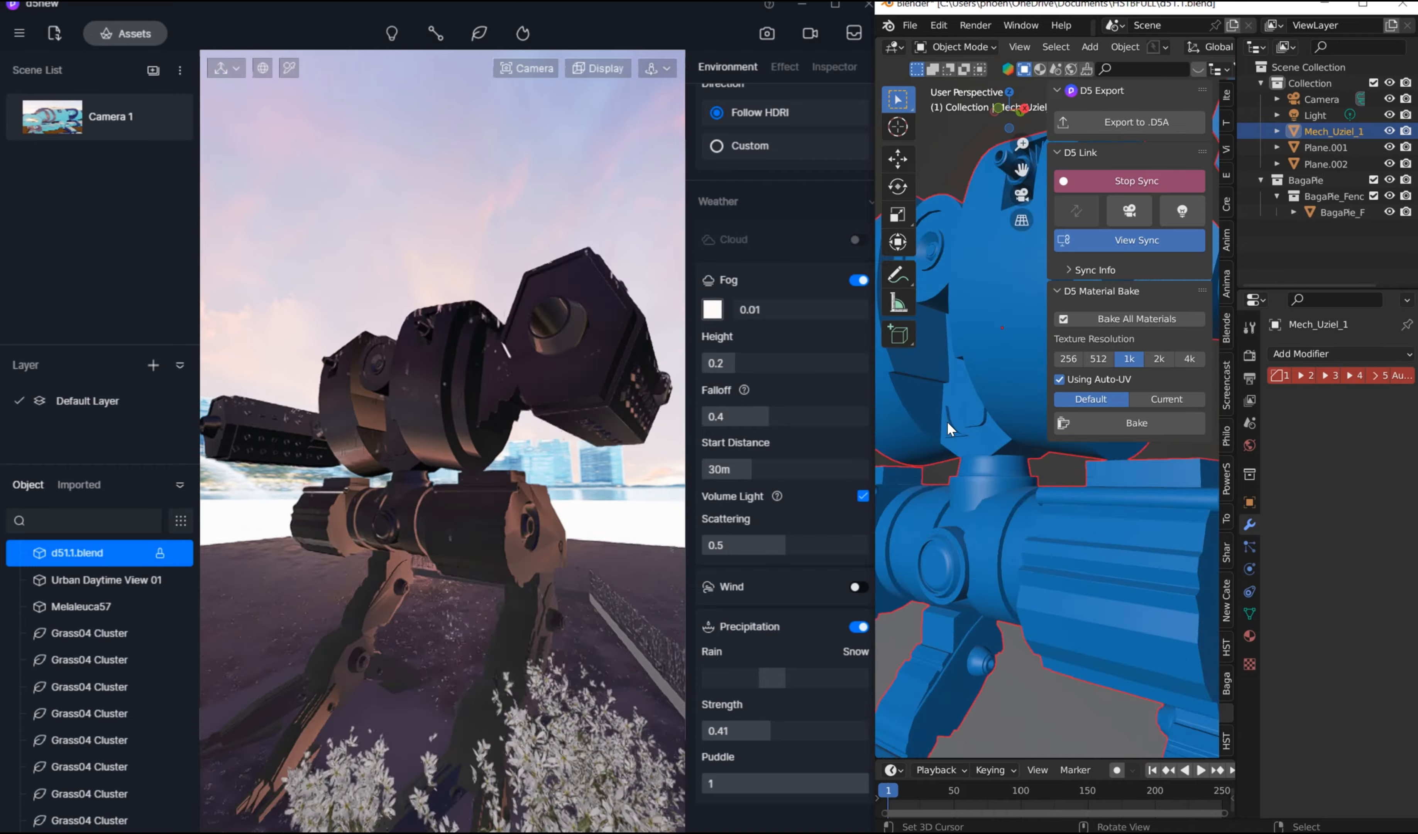